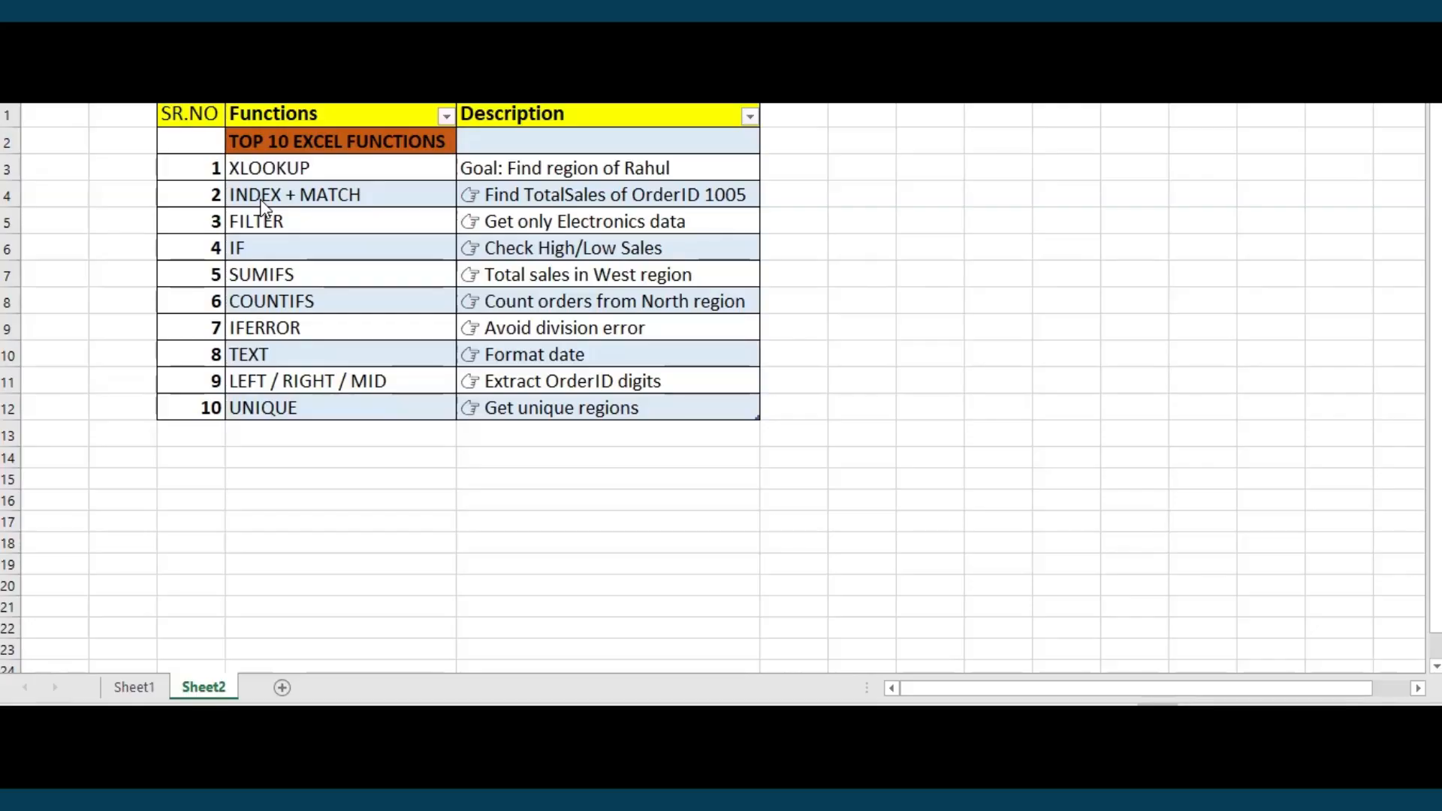
{"action": "left_click", "coordinate": [269, 199]}
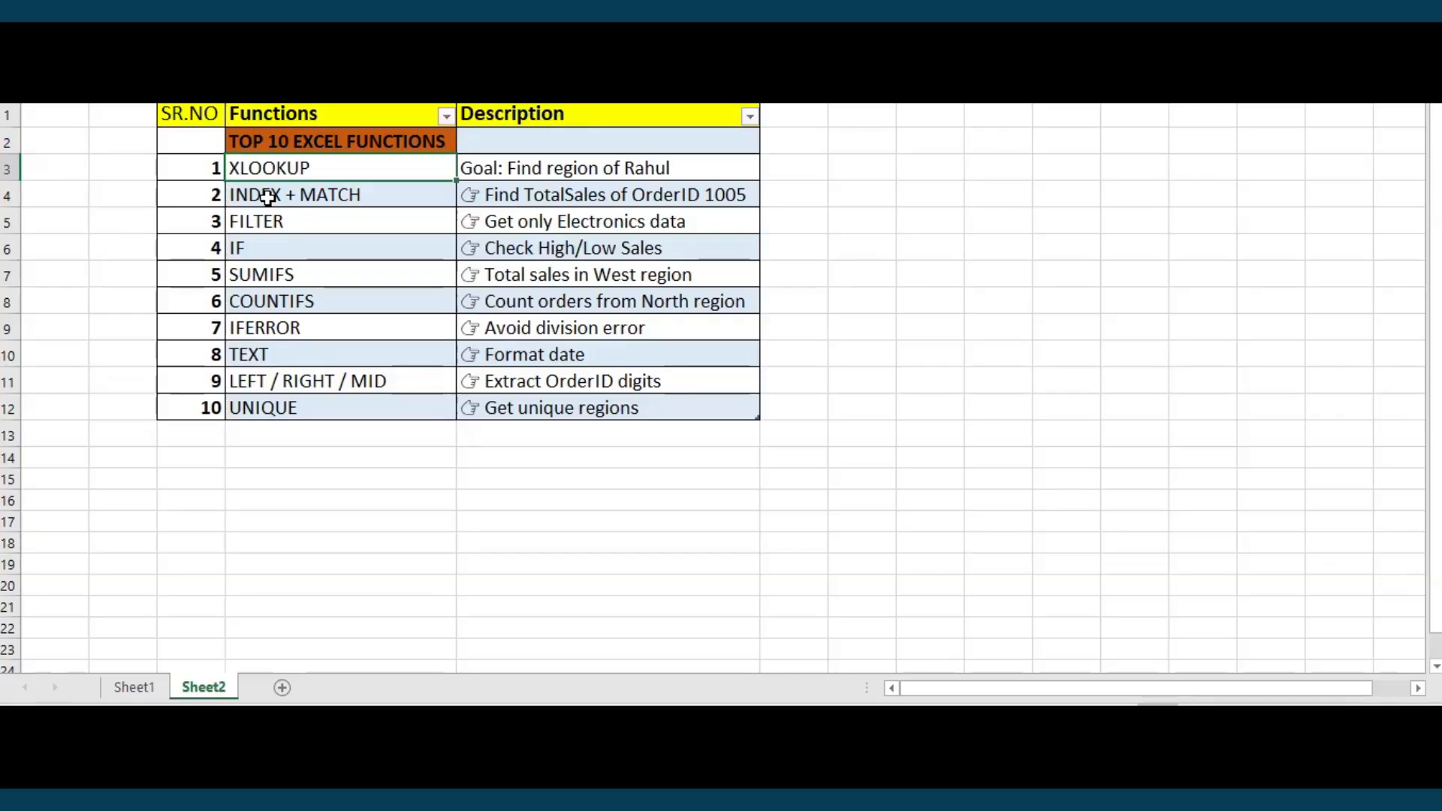
{"action": "left_click", "coordinate": [253, 237]}
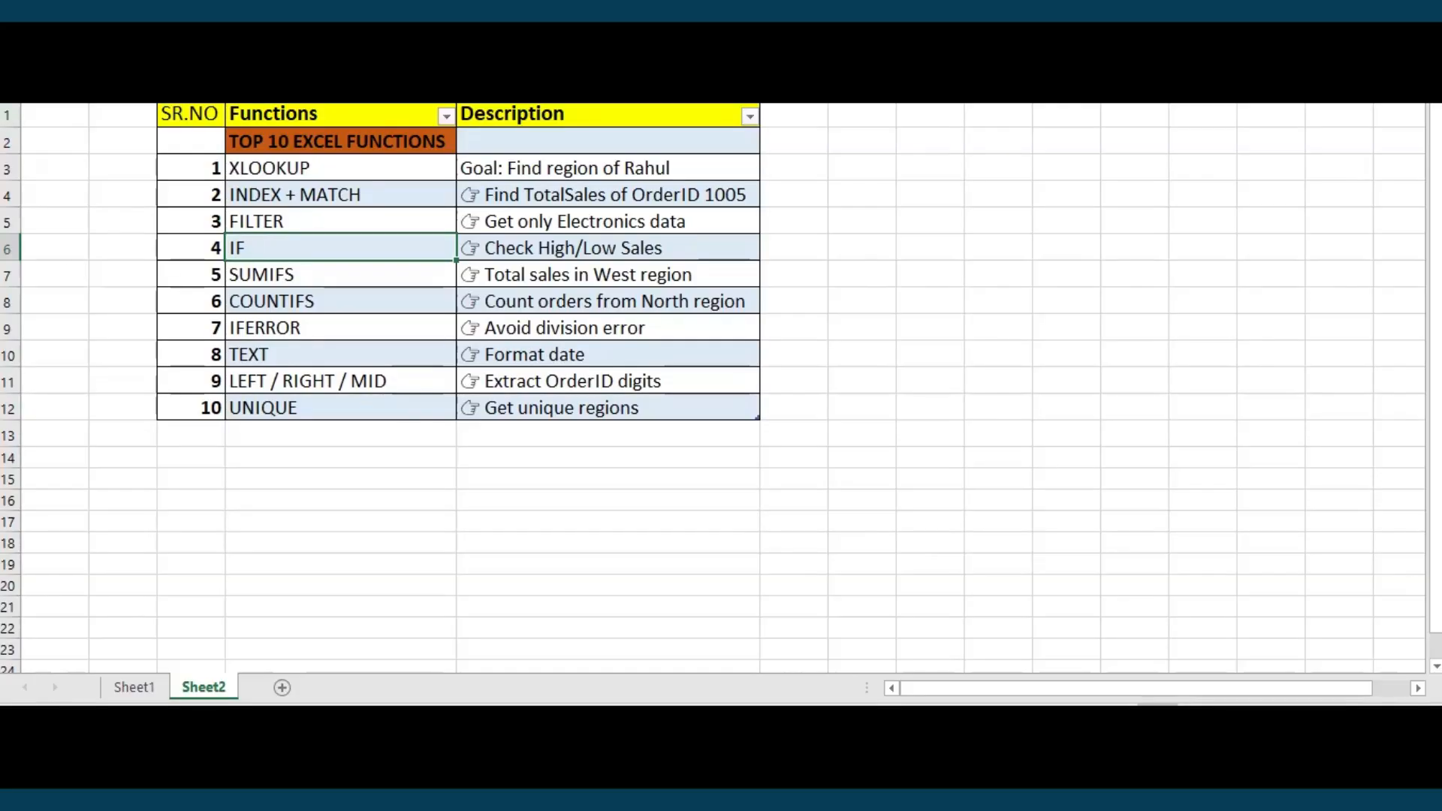
{"action": "key", "text": "alt+n"}
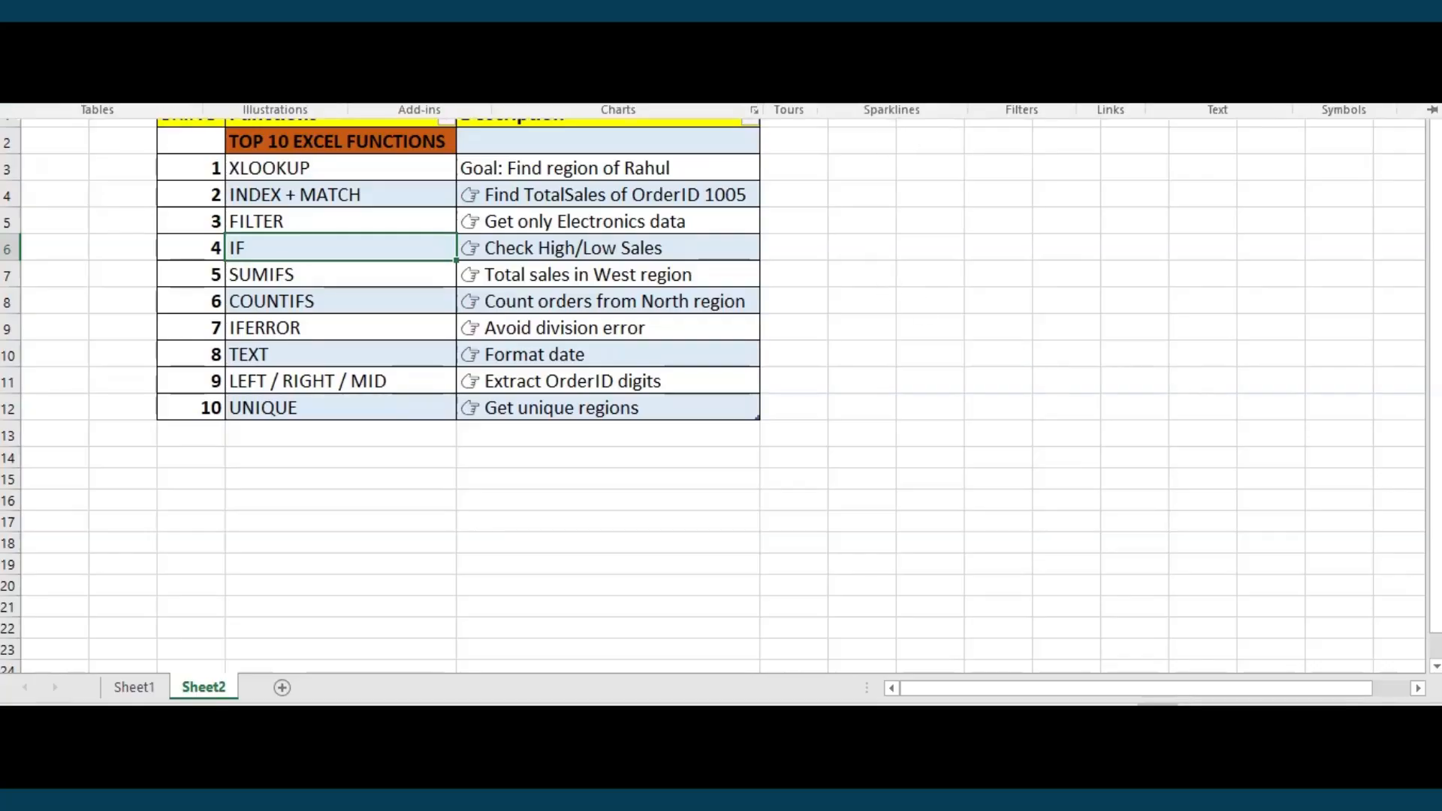
{"action": "key", "text": "alt+h"}
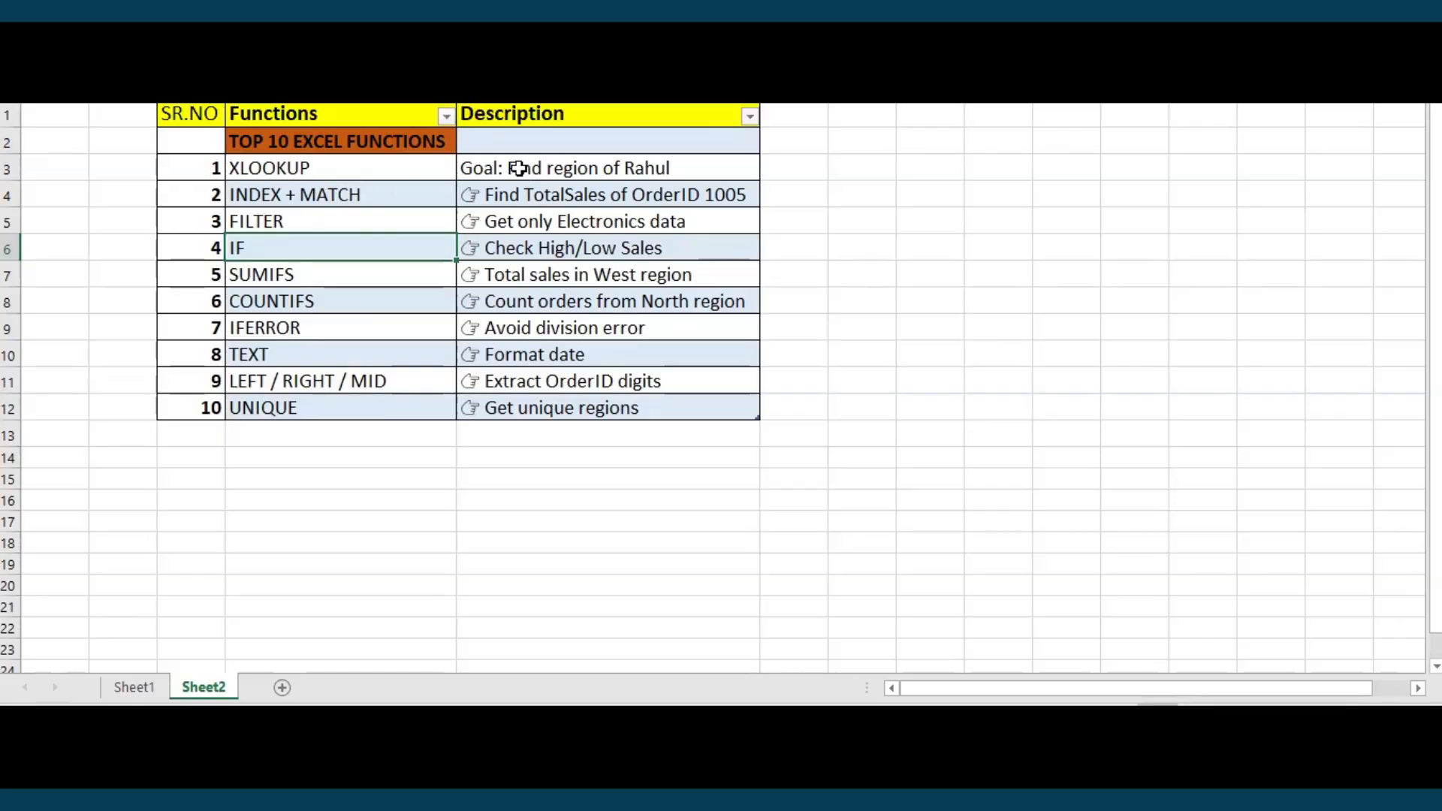
Review the sales data on Sheet1 and in its browser copy, and check the XLOOKUP goal in Sheet2's function list.
{"action": "left_click", "coordinate": [154, 688]}
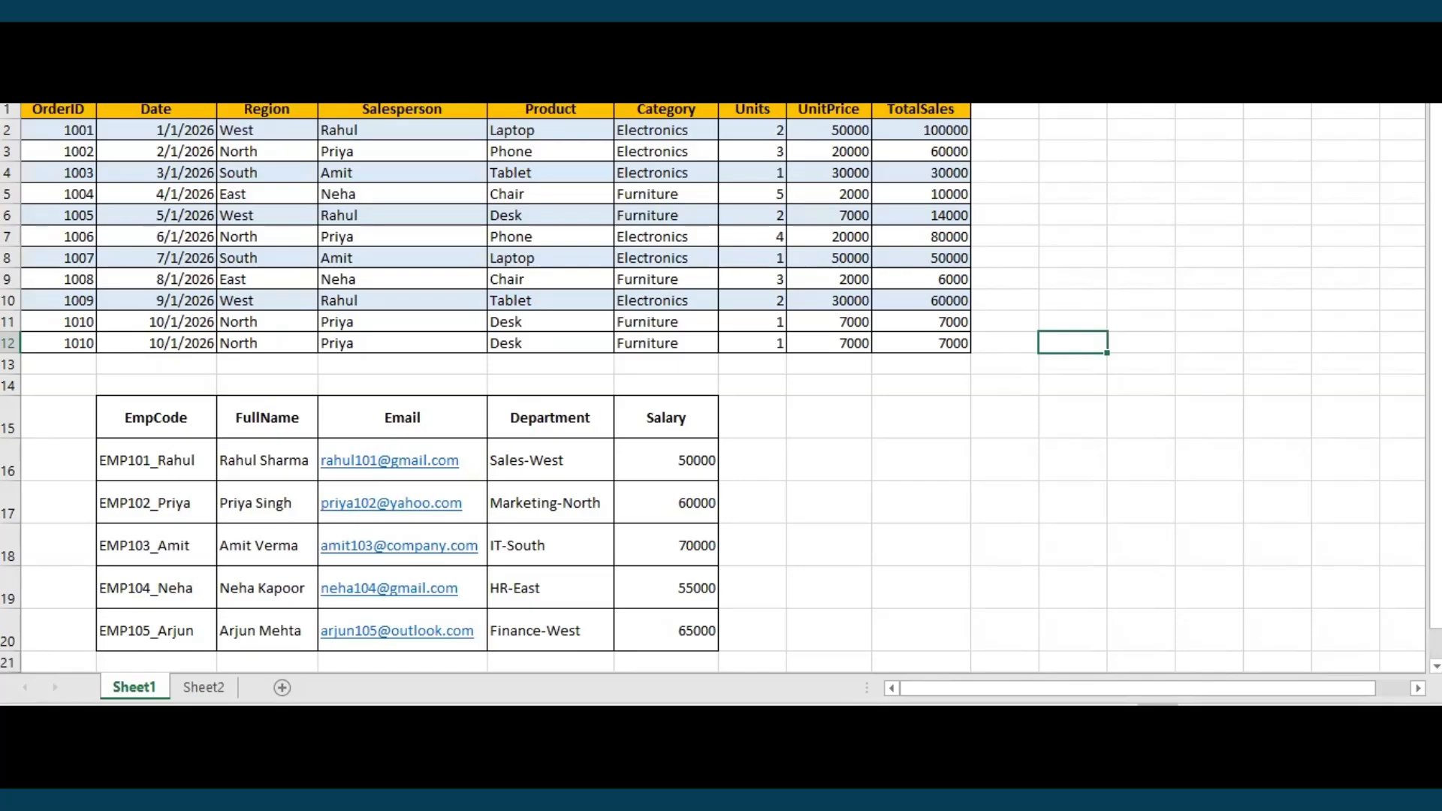
{"action": "left_click", "coordinate": [555, 751]}
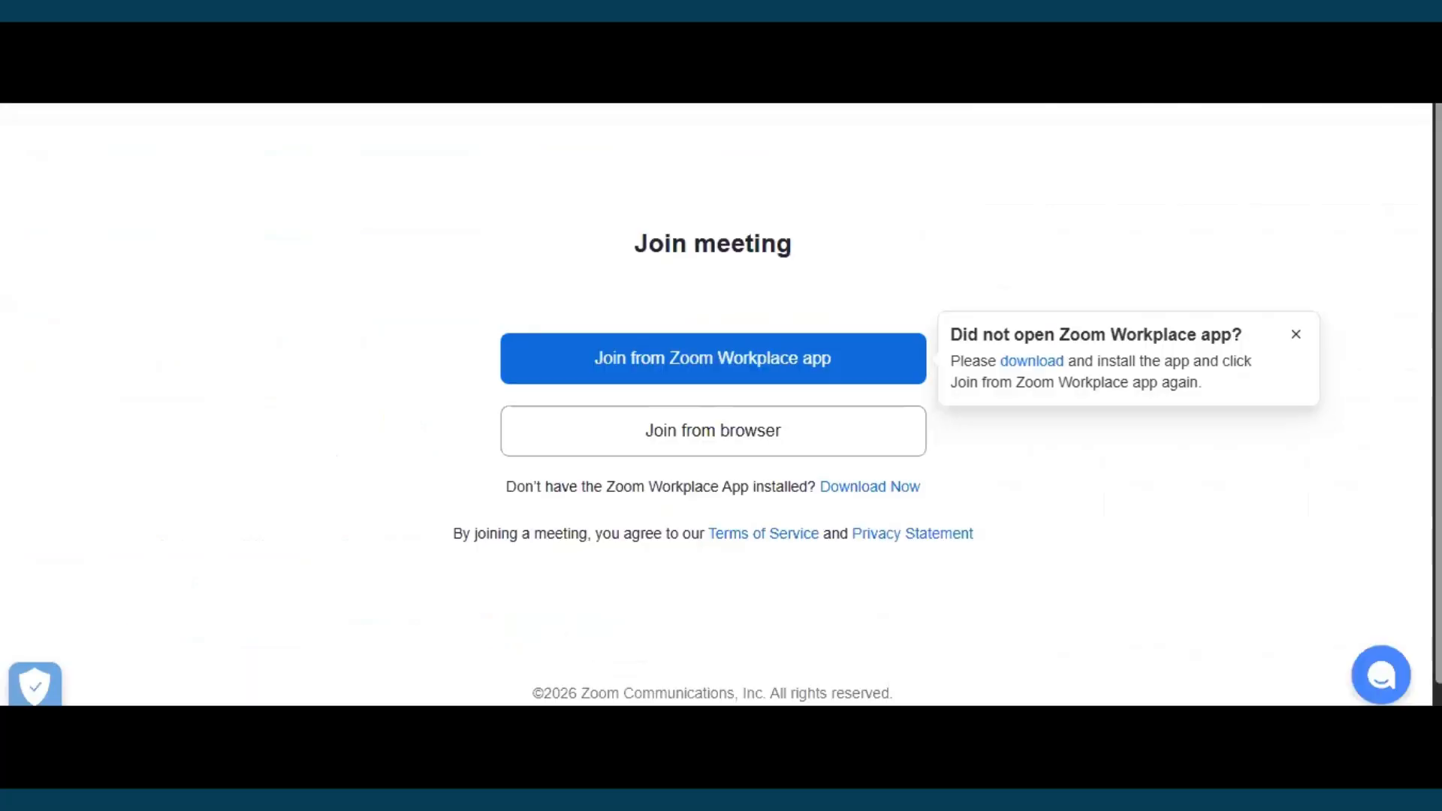
{"action": "left_click", "coordinate": [405, 751]}
{"action": "mouse_move", "coordinate": [554, 751]}
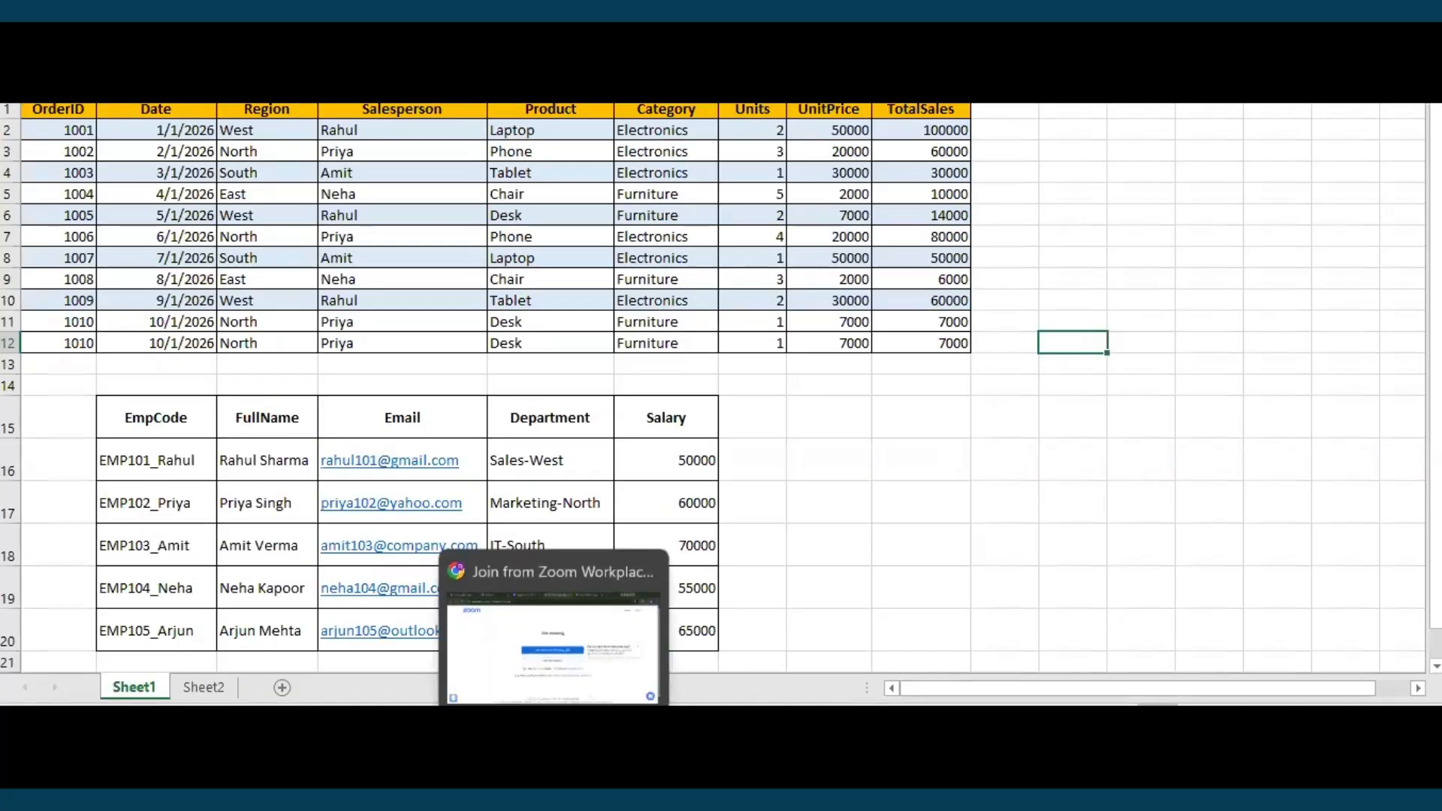
{"action": "left_click", "coordinate": [540, 669]}
{"action": "left_click", "coordinate": [406, 751]}
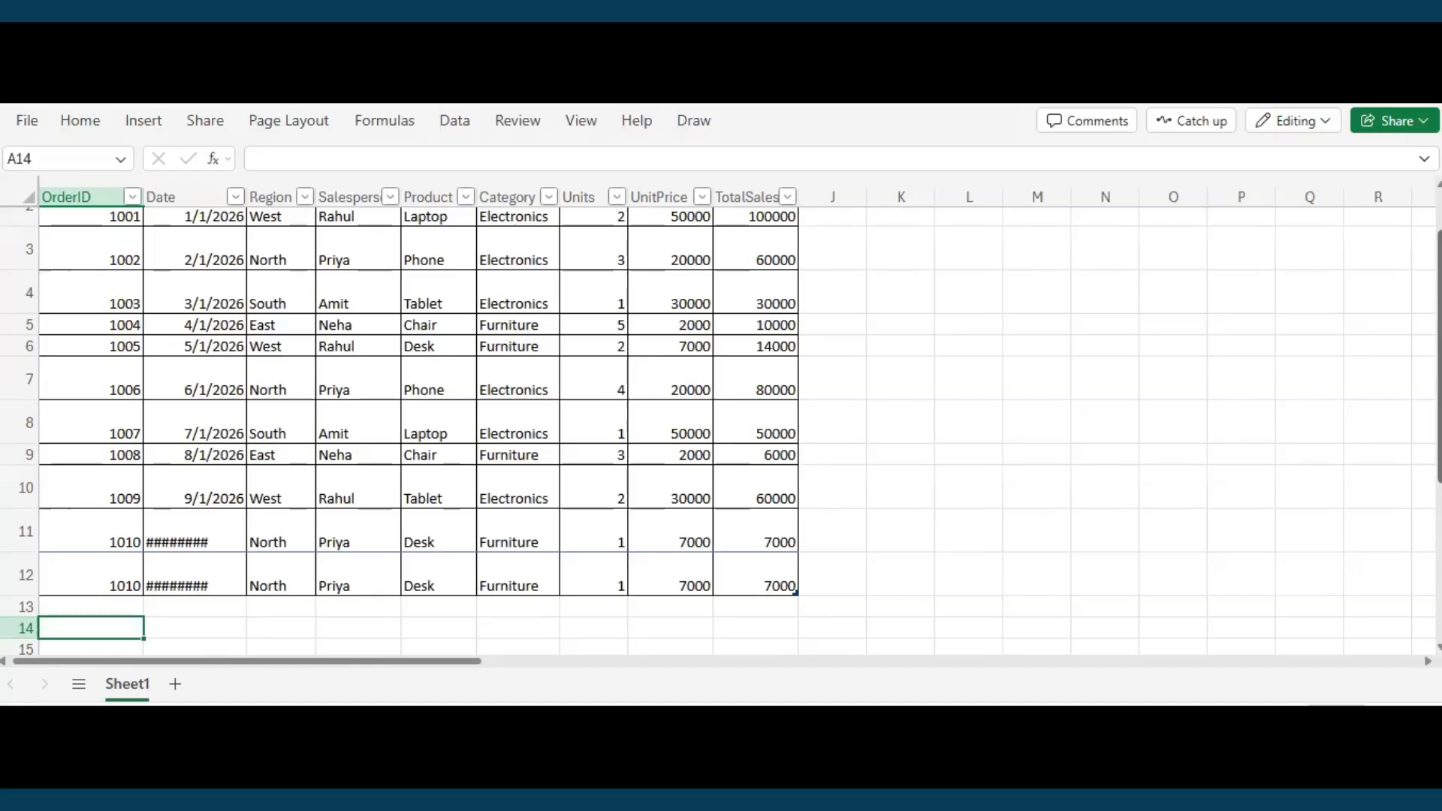
{"action": "scroll", "coordinate": [721, 432], "scroll_direction": "up", "scroll_amount": 2}
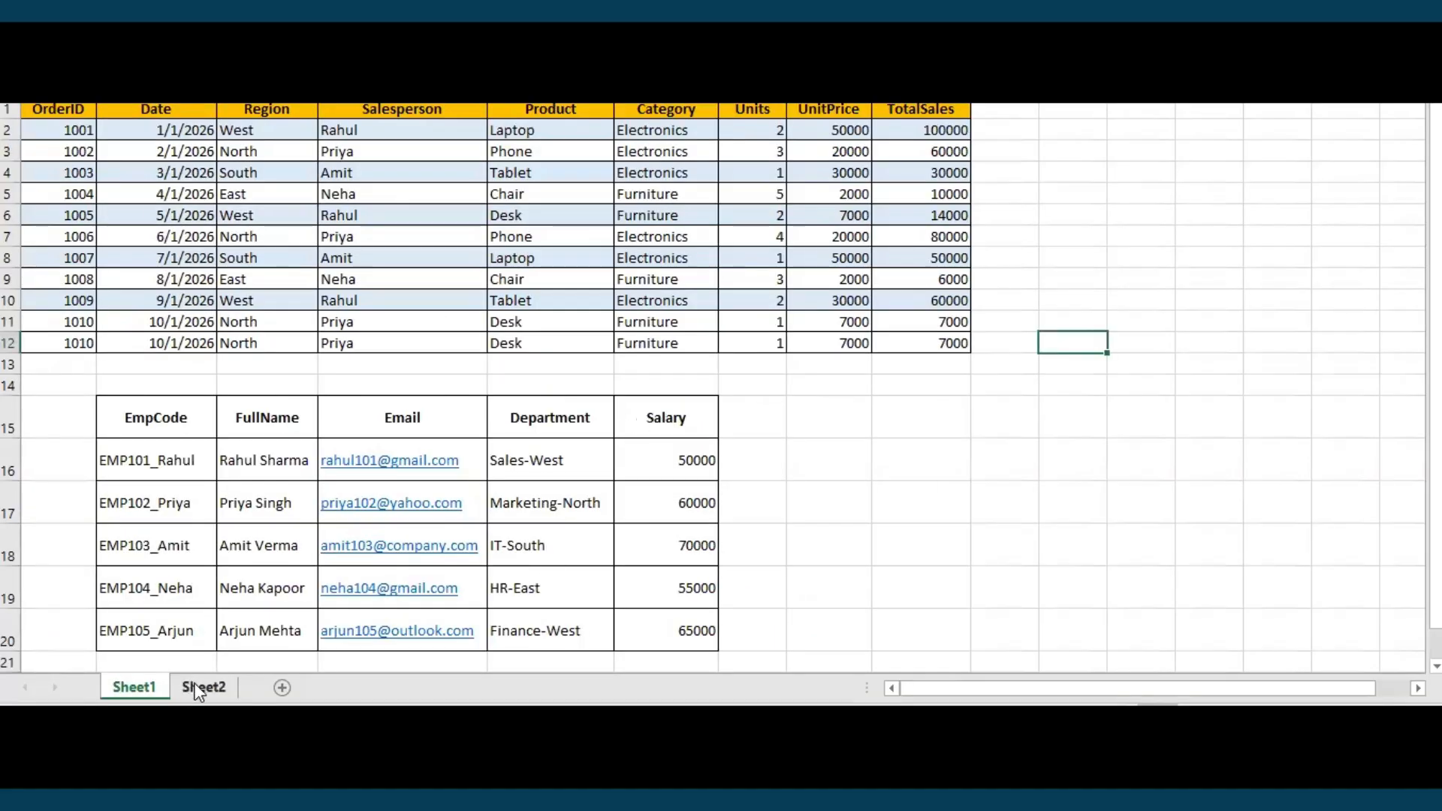
{"action": "left_click", "coordinate": [200, 687]}
{"action": "left_click", "coordinate": [530, 172]}
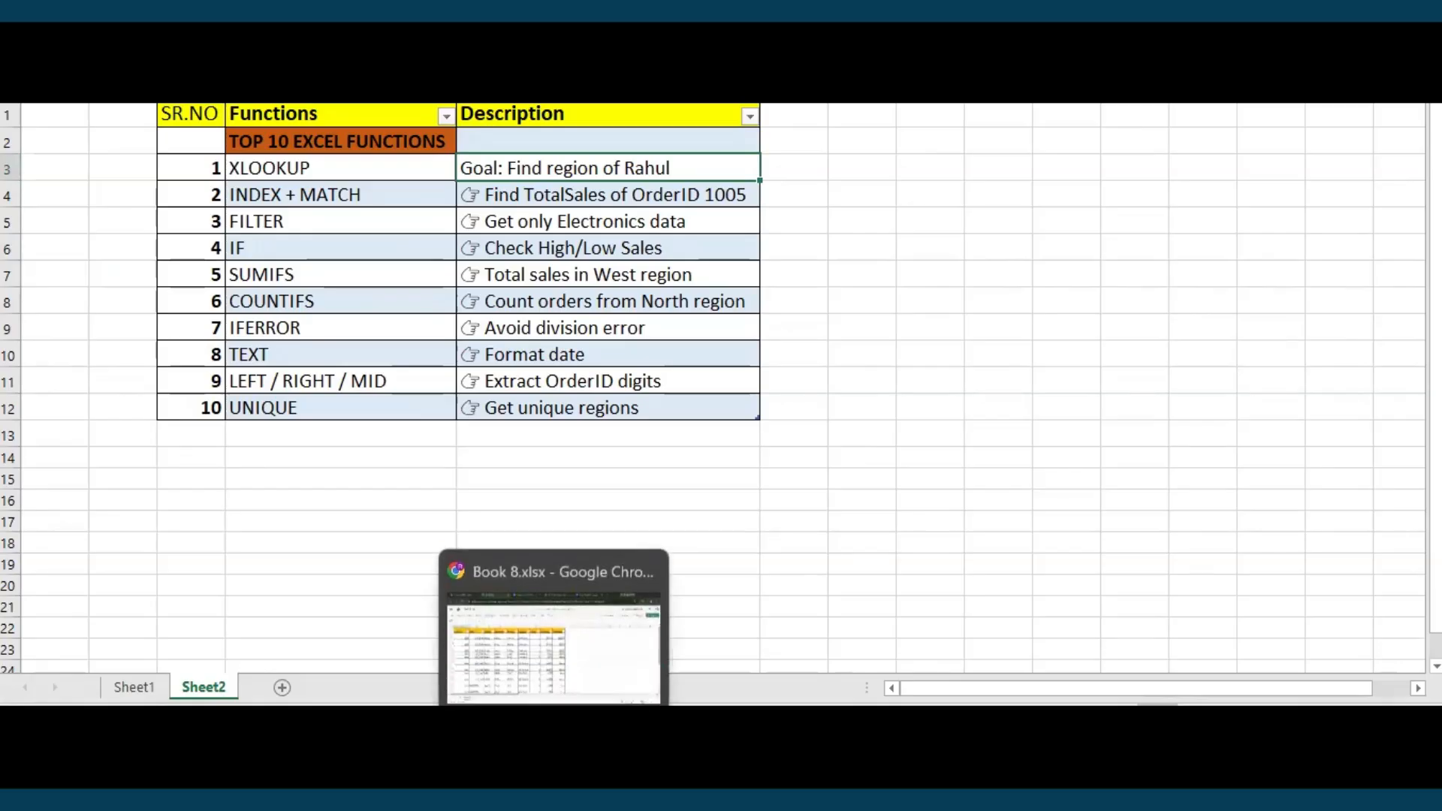
Switch to Book 8.xlsx in Excel for the web and show the sales table from its header row.
{"action": "left_click", "coordinate": [552, 736]}
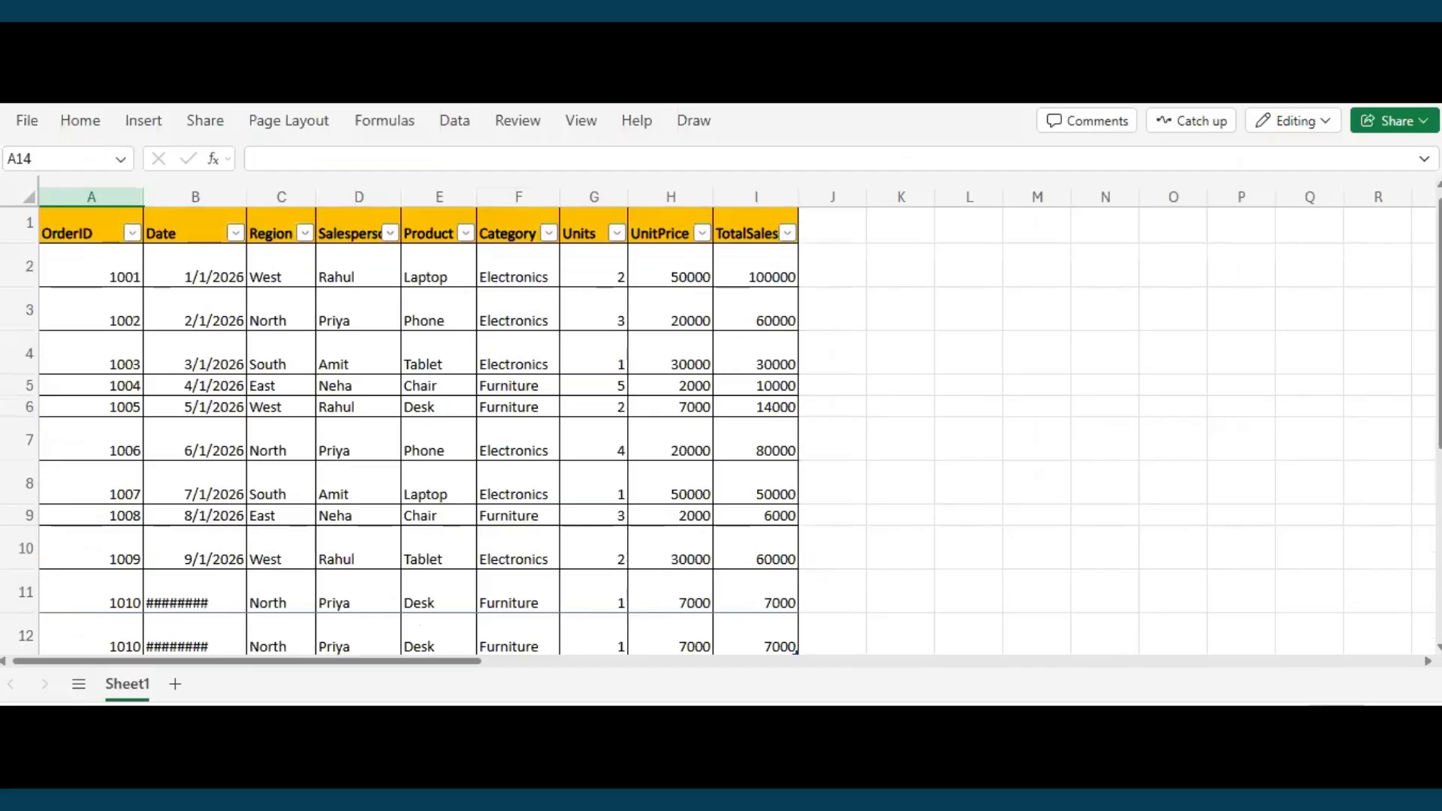
{"action": "left_click", "coordinate": [1384, 715]}
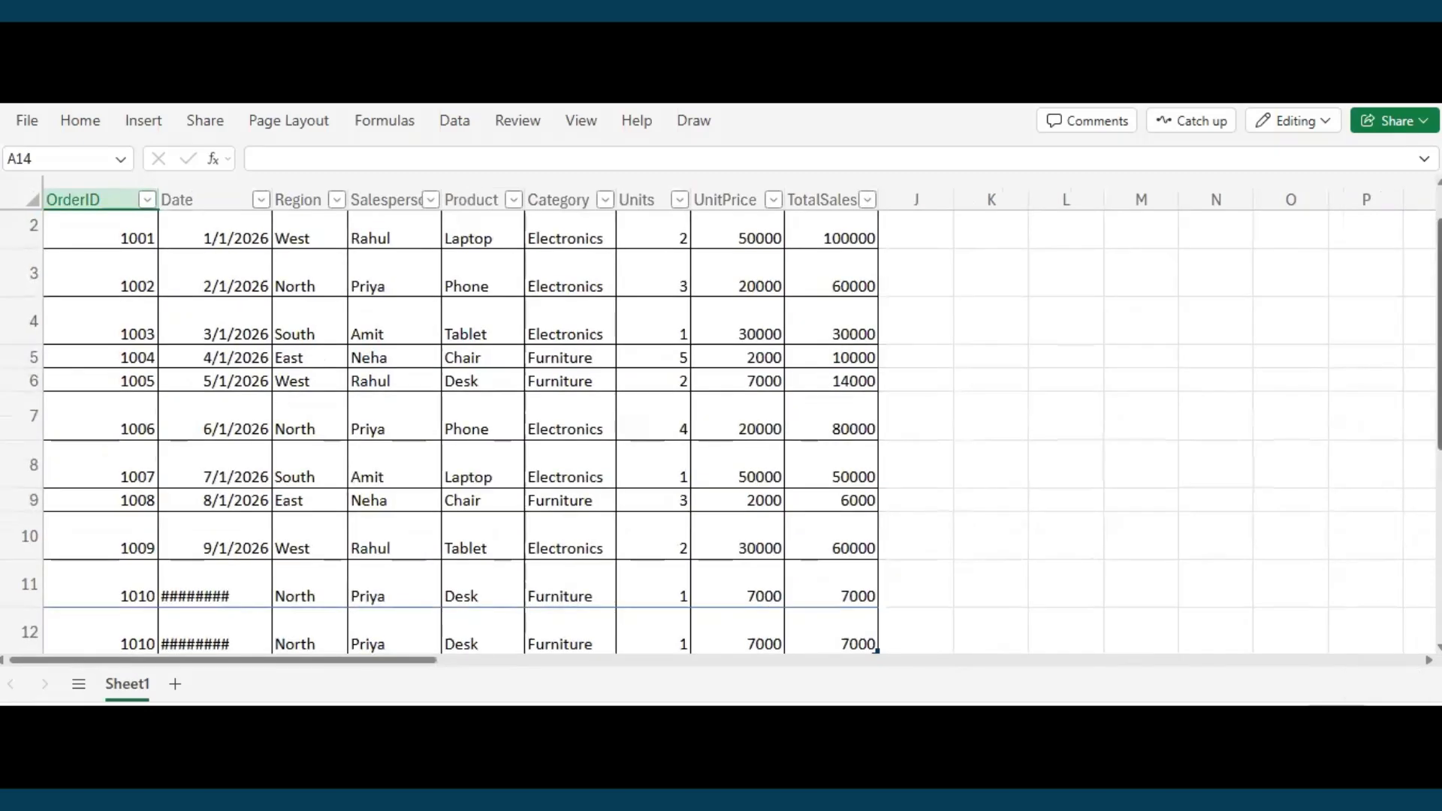
{"action": "scroll", "coordinate": [1009, 277], "scroll_direction": "up", "scroll_amount": 1}
{"action": "left_click", "coordinate": [1004, 281]}
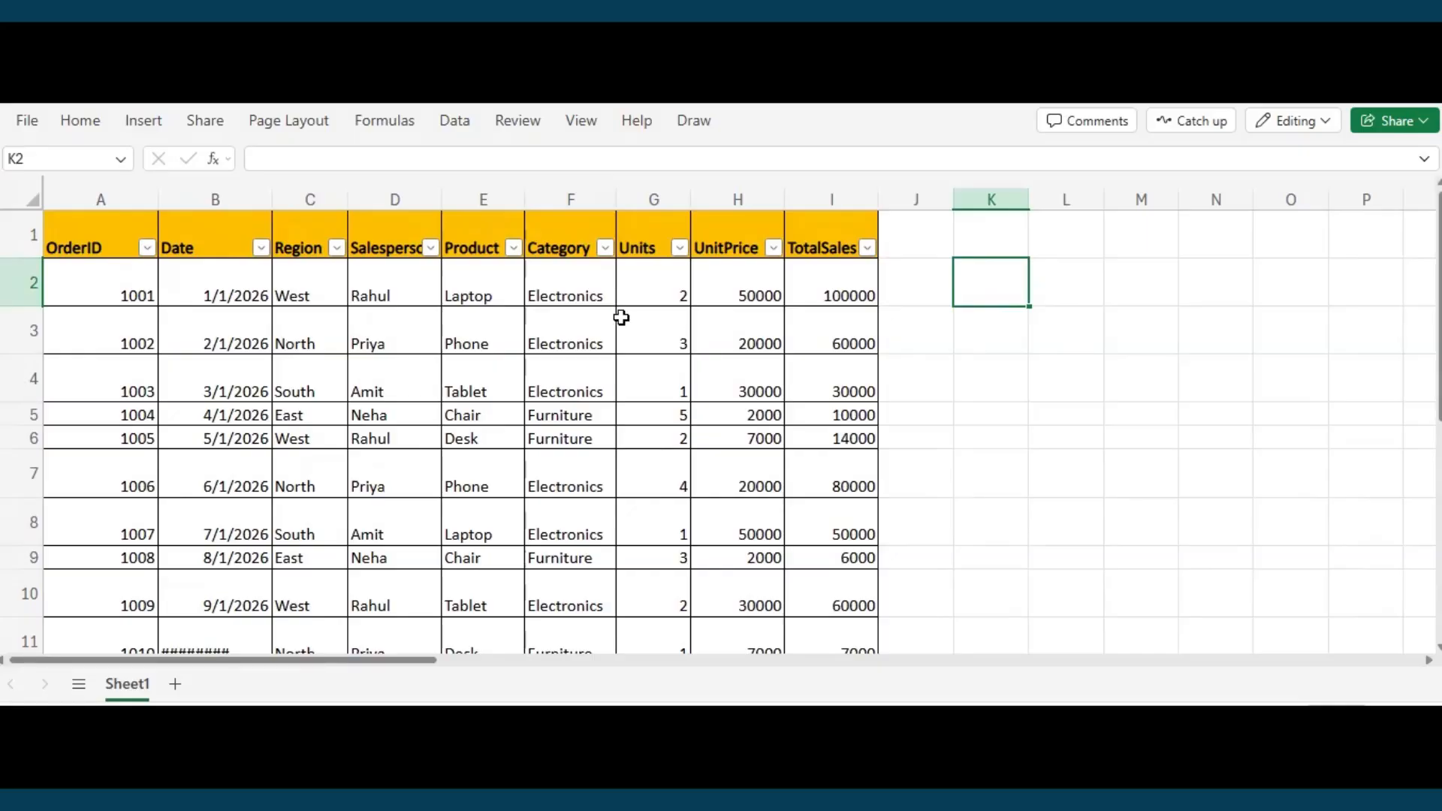
{"action": "left_click", "coordinate": [407, 295]}
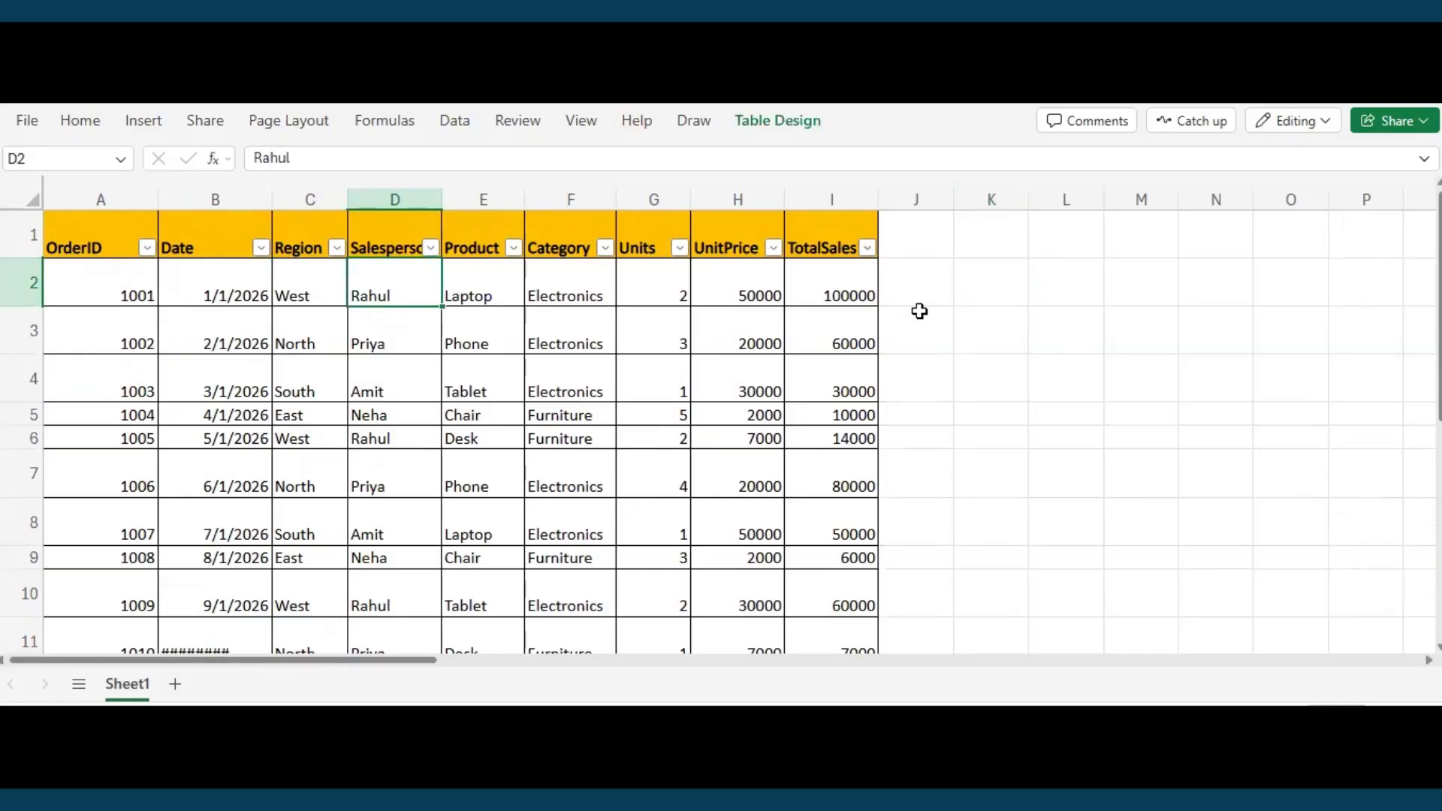
{"action": "left_click", "coordinate": [936, 295]}
{"action": "type", "text": "=XL"}
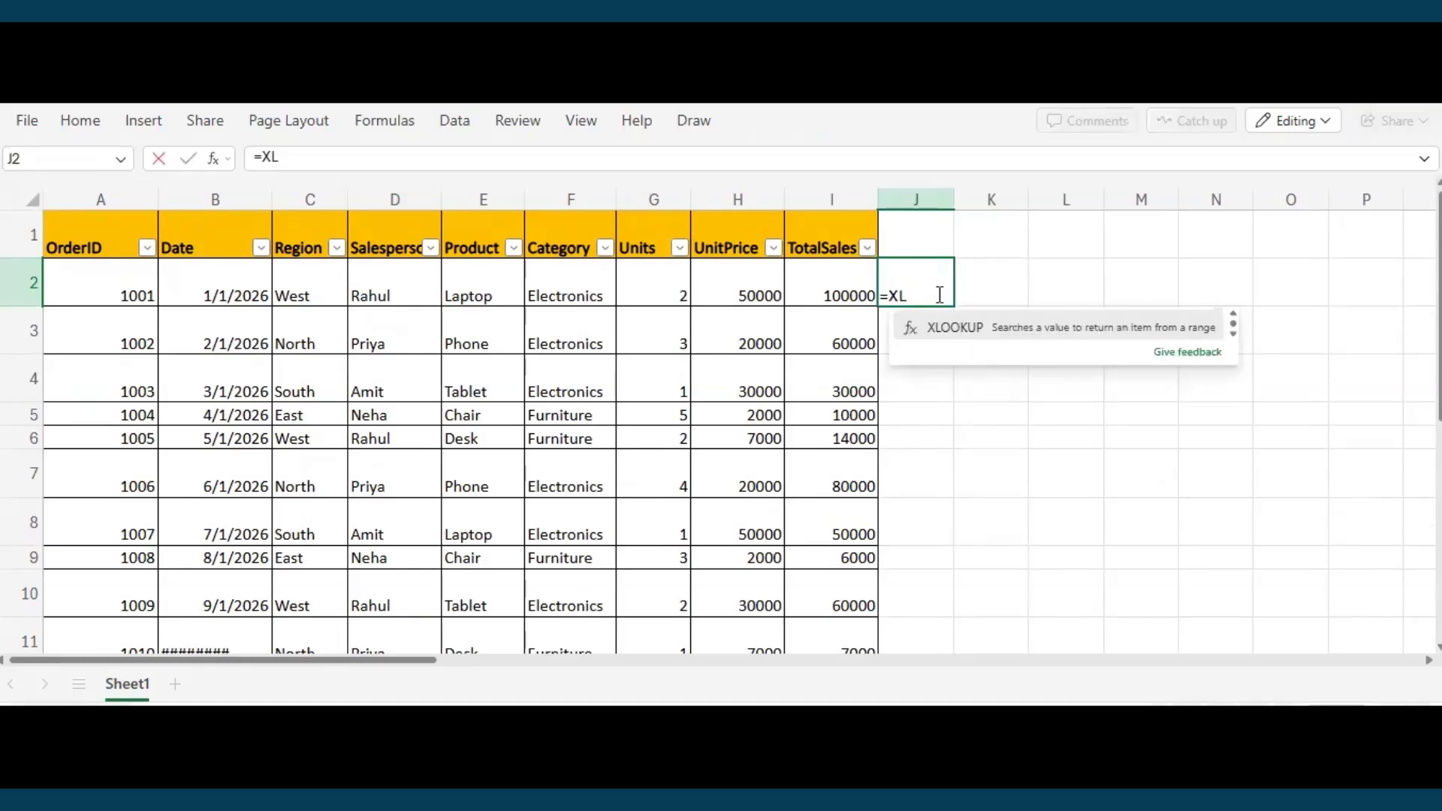
{"action": "key", "text": "Tab"}
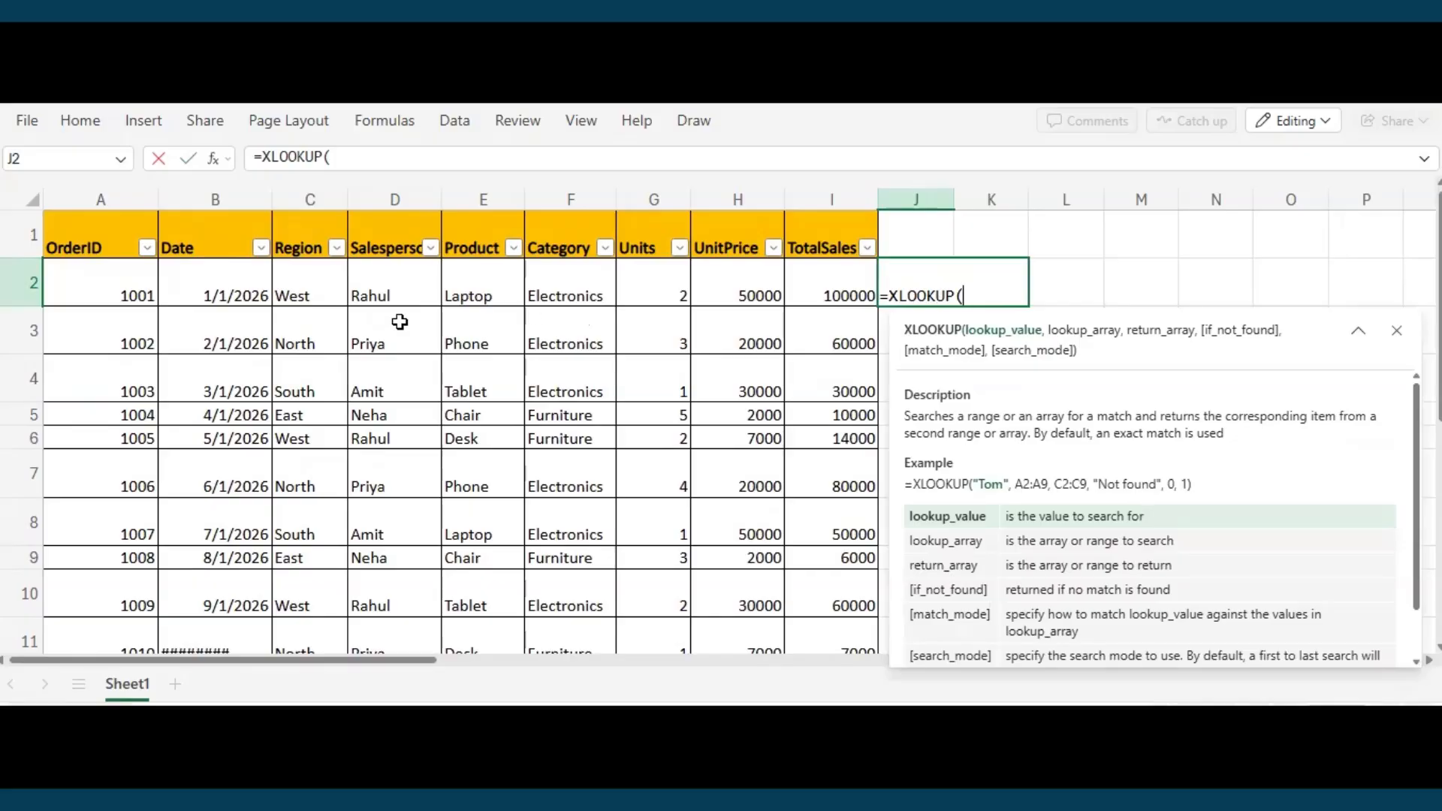
{"action": "left_click", "coordinate": [398, 293]}
{"action": "key", "text": "BackSpace"}
{"action": "key", "text": "BackSpace"}
{"action": "key", "text": "BackSpace"}
{"action": "key", "text": "BackSpace"}
{"action": "key", "text": "BackSpace"}
{"action": "key", "text": "BackSpace"}
{"action": "key", "text": "BackSpace"}
{"action": "key", "text": "BackSpace"}
{"action": "key", "text": "BackSpace"}
{"action": "key", "text": "BackSpace"}
{"action": "key", "text": "BackSpace"}
{"action": "key", "text": "BackSpace"}
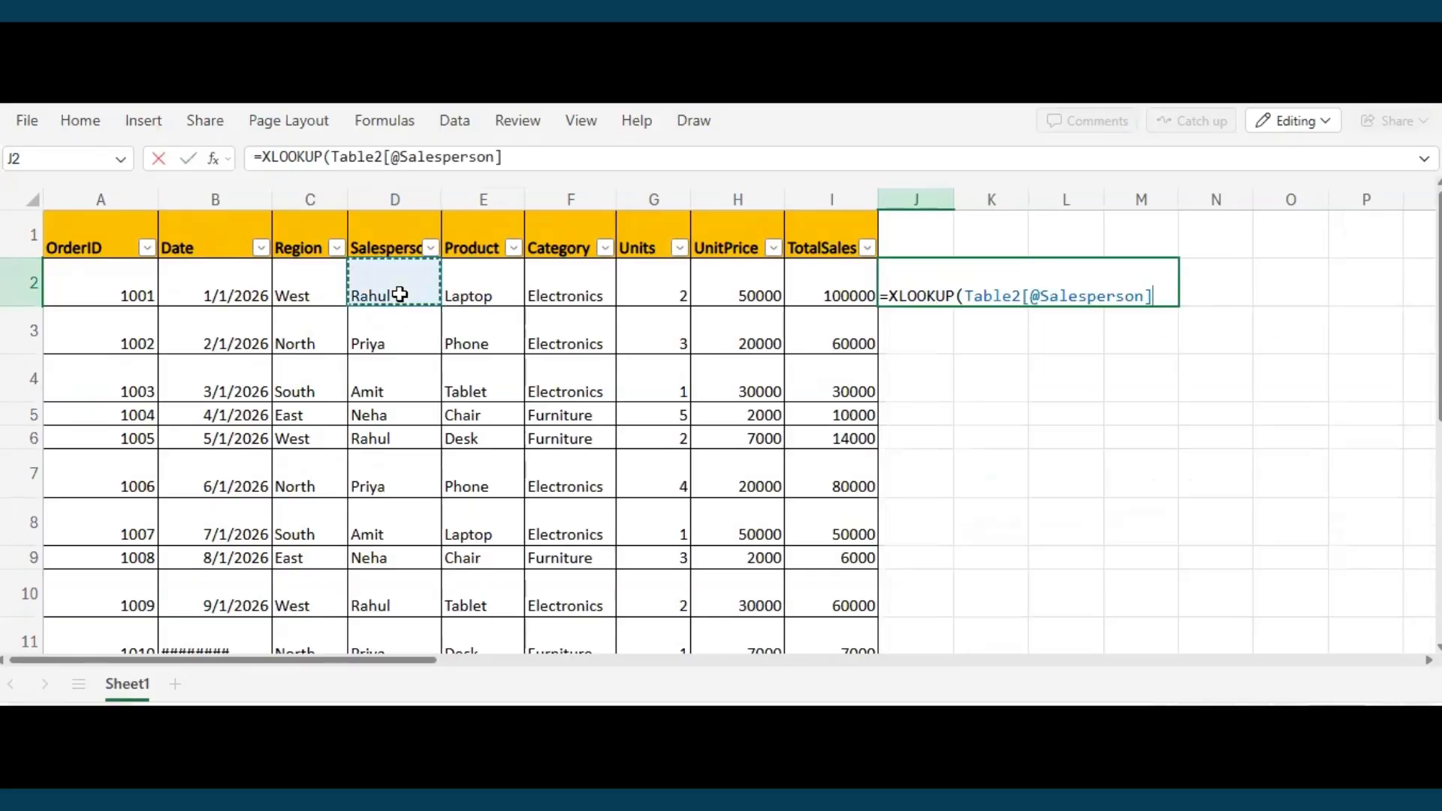
{"action": "key", "text": "BackSpace"}
{"action": "key", "text": "BackSpace"}
{"action": "key", "text": "BackSpace"}
{"action": "key", "text": "BackSpace"}
{"action": "key", "text": "BackSpace"}
{"action": "key", "text": "BackSpace"}
{"action": "key", "text": "BackSpace"}
{"action": "key", "text": "BackSpace"}
{"action": "key", "text": "BackSpace"}
{"action": "key", "text": "BackSpace"}
{"action": "key", "text": "BackSpace"}
{"action": "key", "text": "BackSpace"}
{"action": "key", "text": "BackSpace"}
{"action": "key", "text": "BackSpace"}
{"action": "key", "text": "BackSpace"}
{"action": "key", "text": "BackSpace"}
{"action": "key", "text": "BackSpace"}
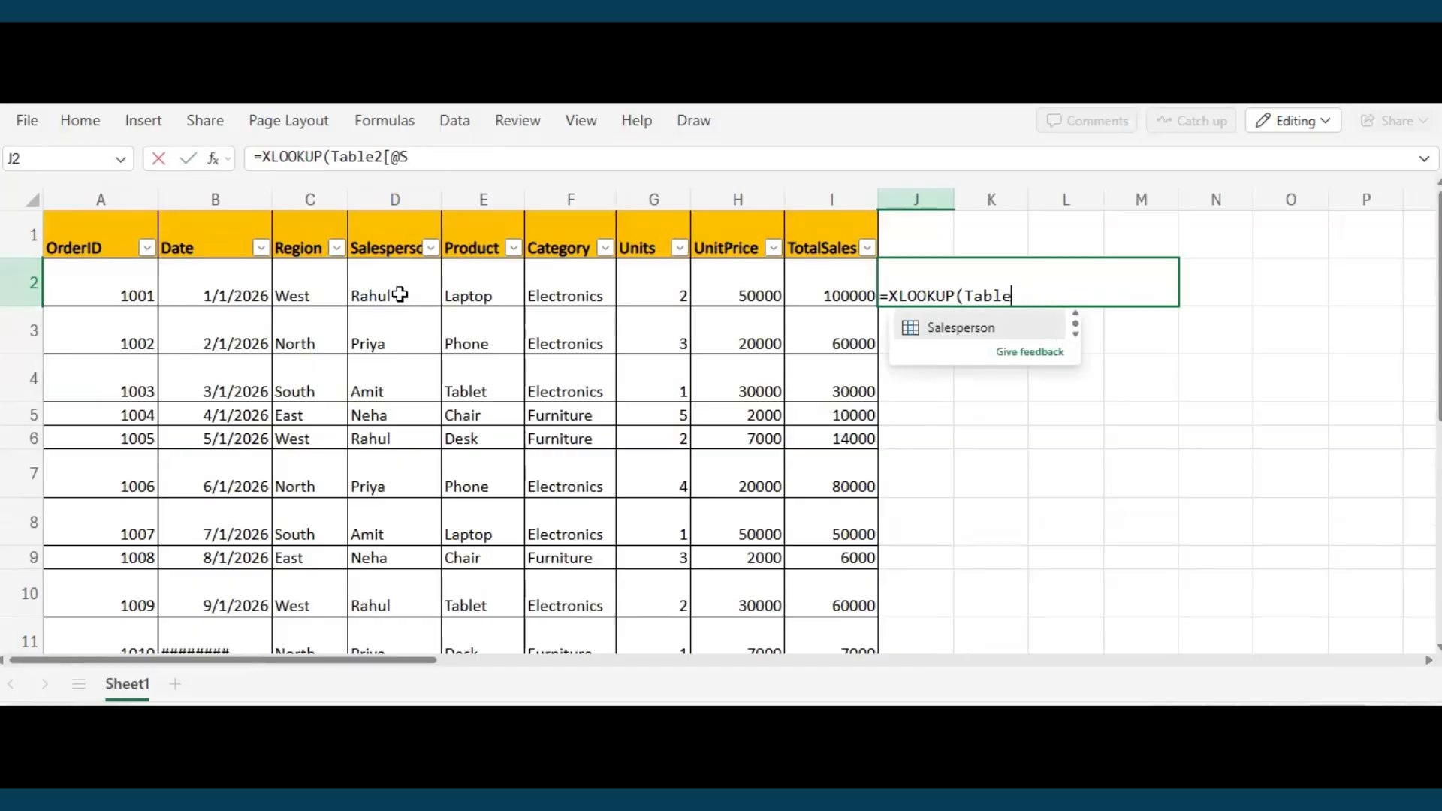
{"action": "left_click", "coordinate": [842, 412]}
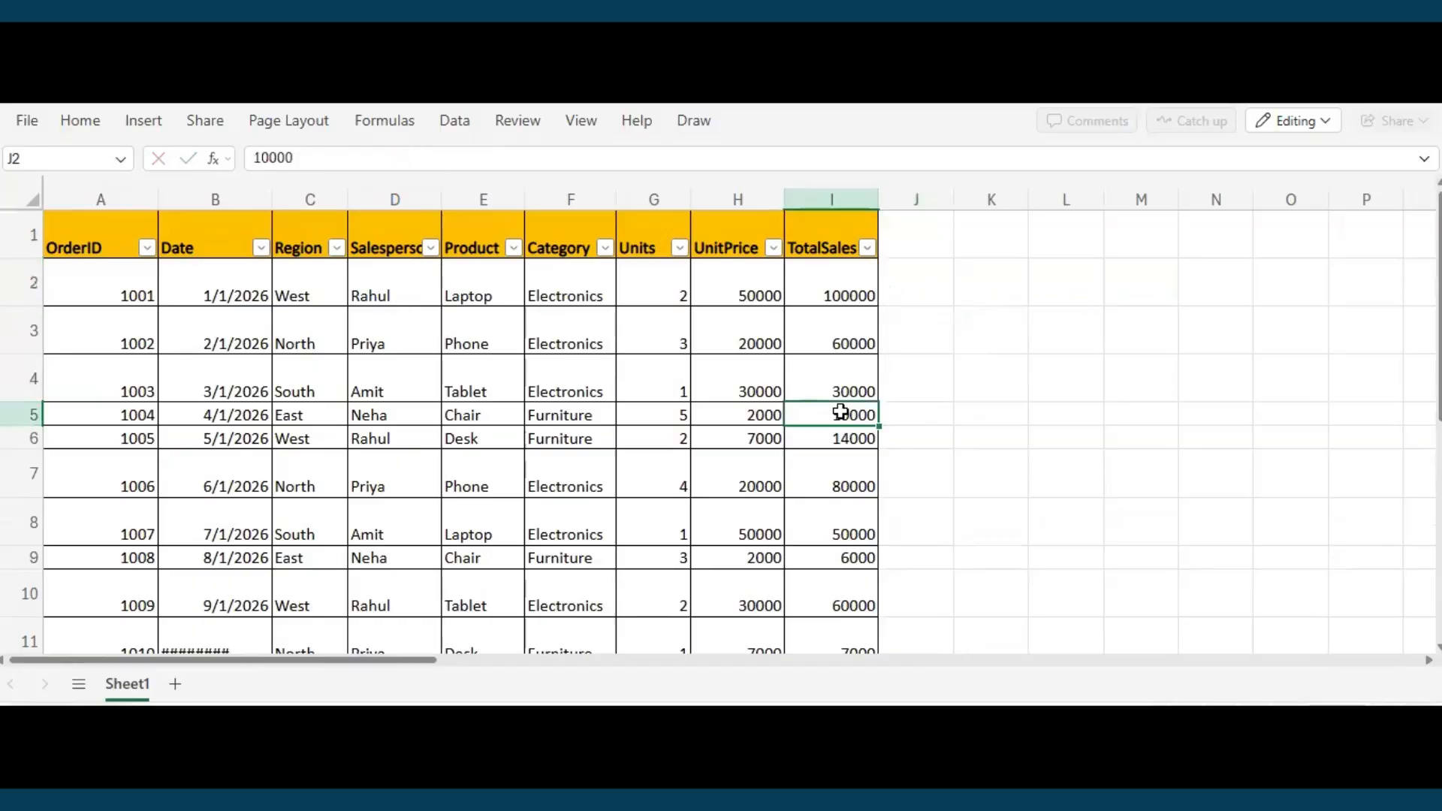
{"action": "left_click", "coordinate": [1023, 362]}
Convert the sales table to a normal range.
{"action": "left_click", "coordinate": [483, 292]}
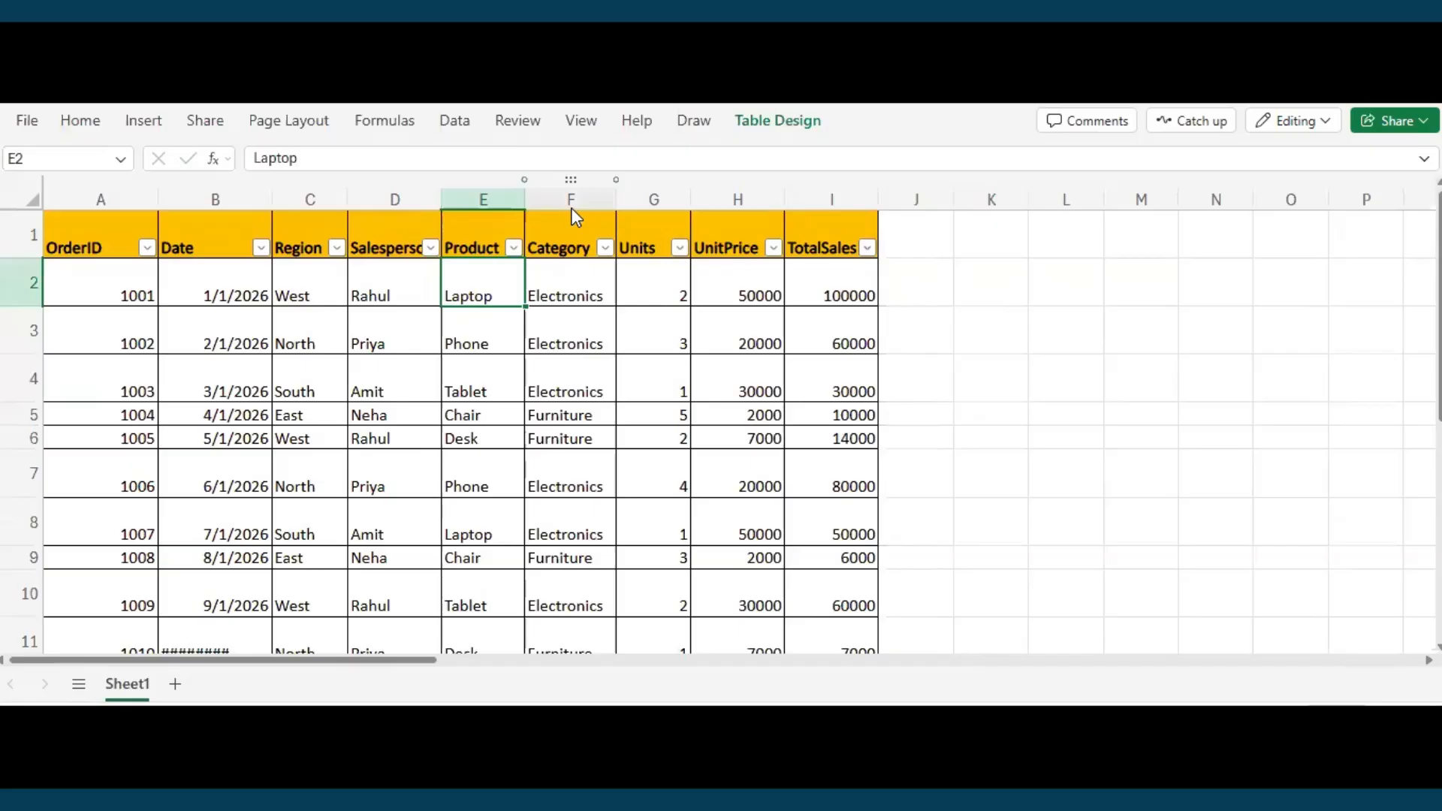
{"action": "left_click", "coordinate": [757, 124]}
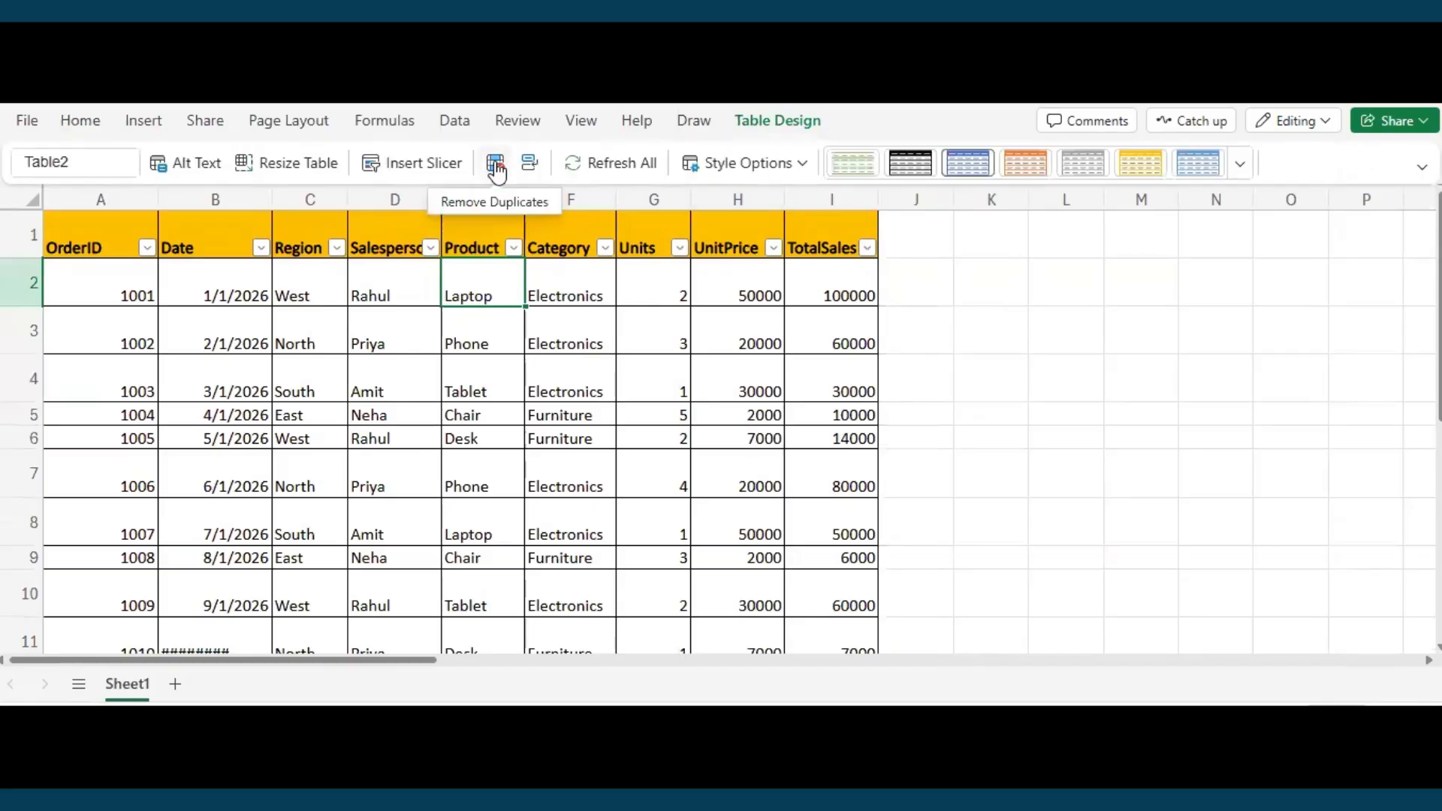
{"action": "left_click", "coordinate": [529, 166]}
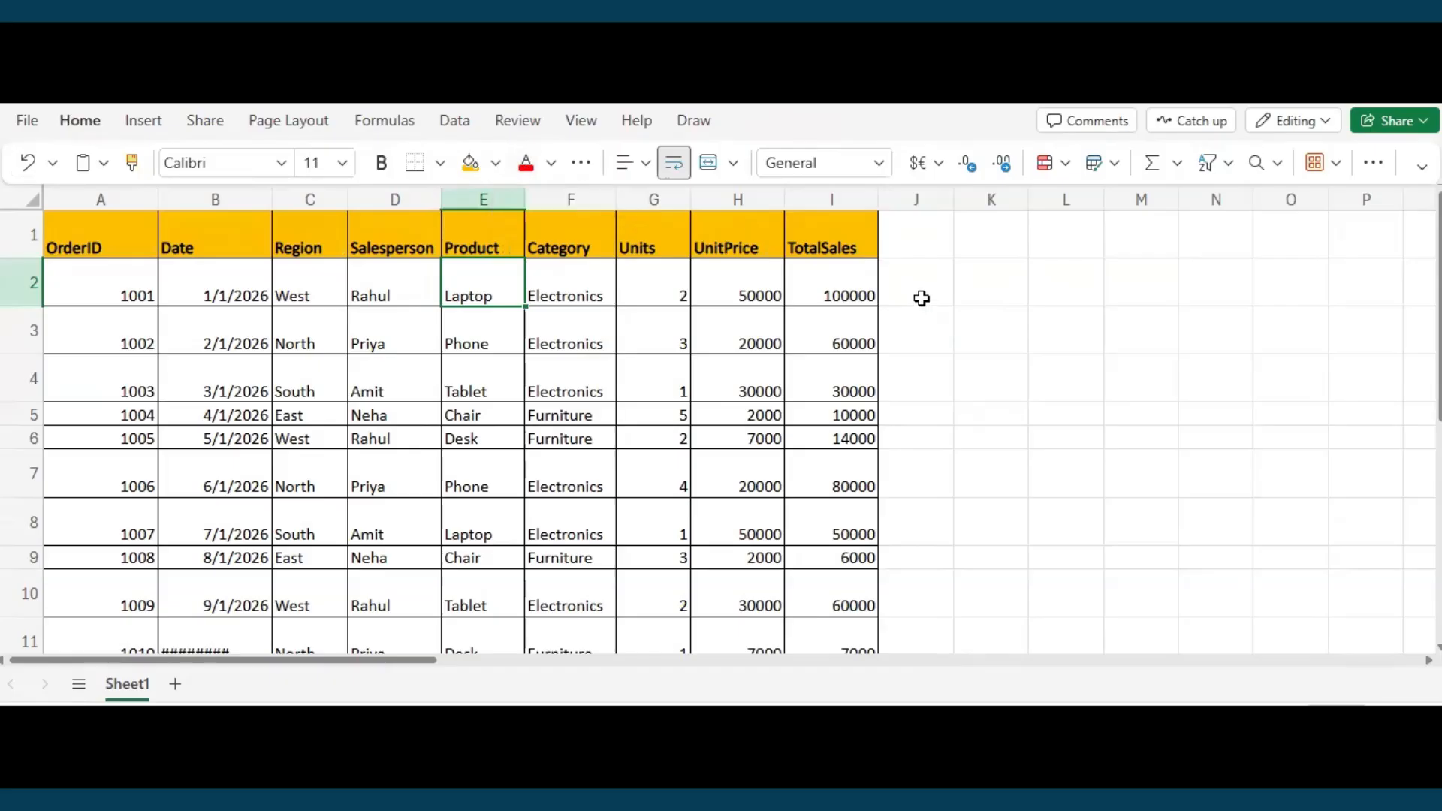
Enter =XLOOKUP(D2,D:D,C:C) in J2 to return the region of the salesperson in D2.
{"action": "left_click", "coordinate": [923, 296]}
{"action": "type", "text": "="}
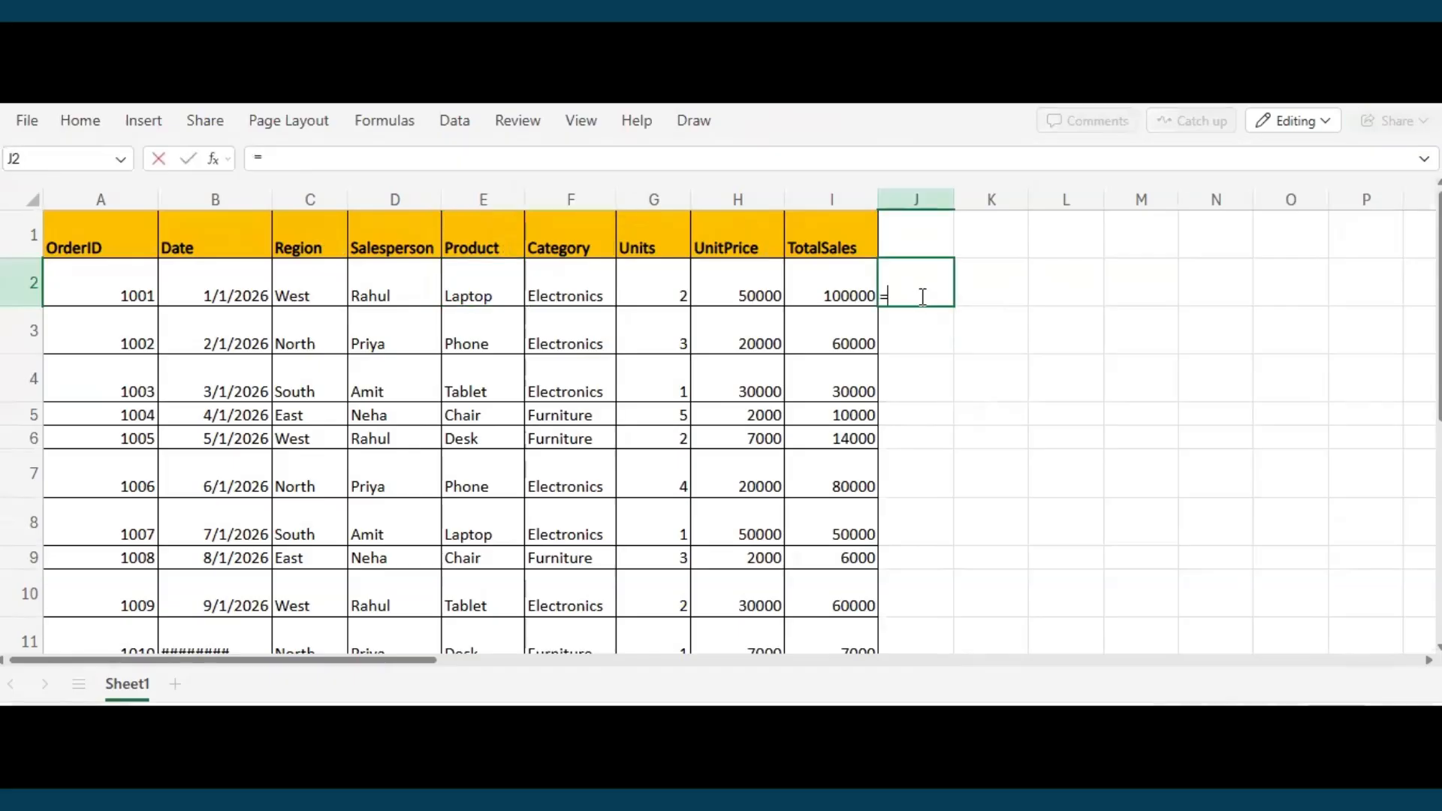
{"action": "type", "text": "XL"}
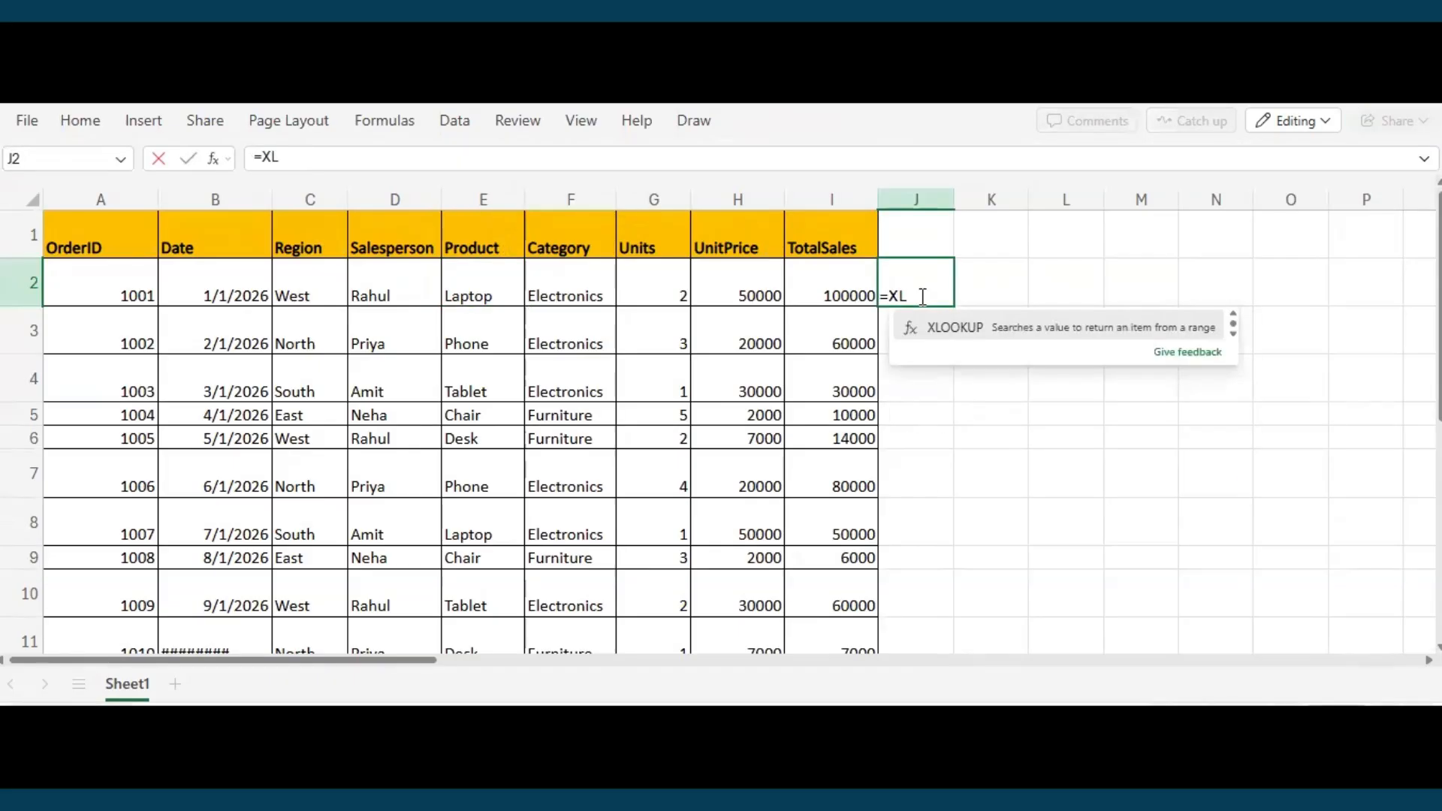
{"action": "key", "text": "Tab"}
{"action": "left_click", "coordinate": [414, 297]}
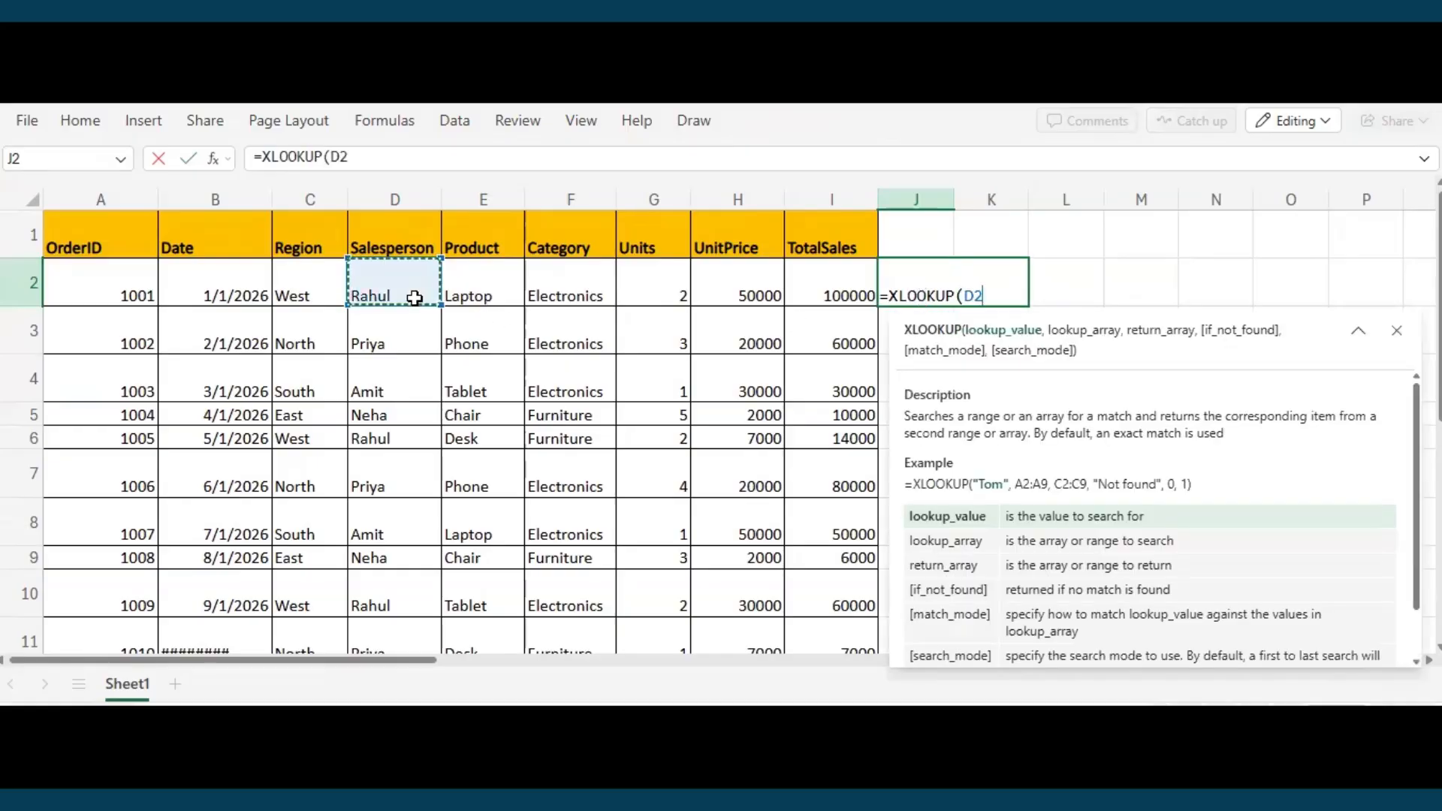
{"action": "type", "text": ","}
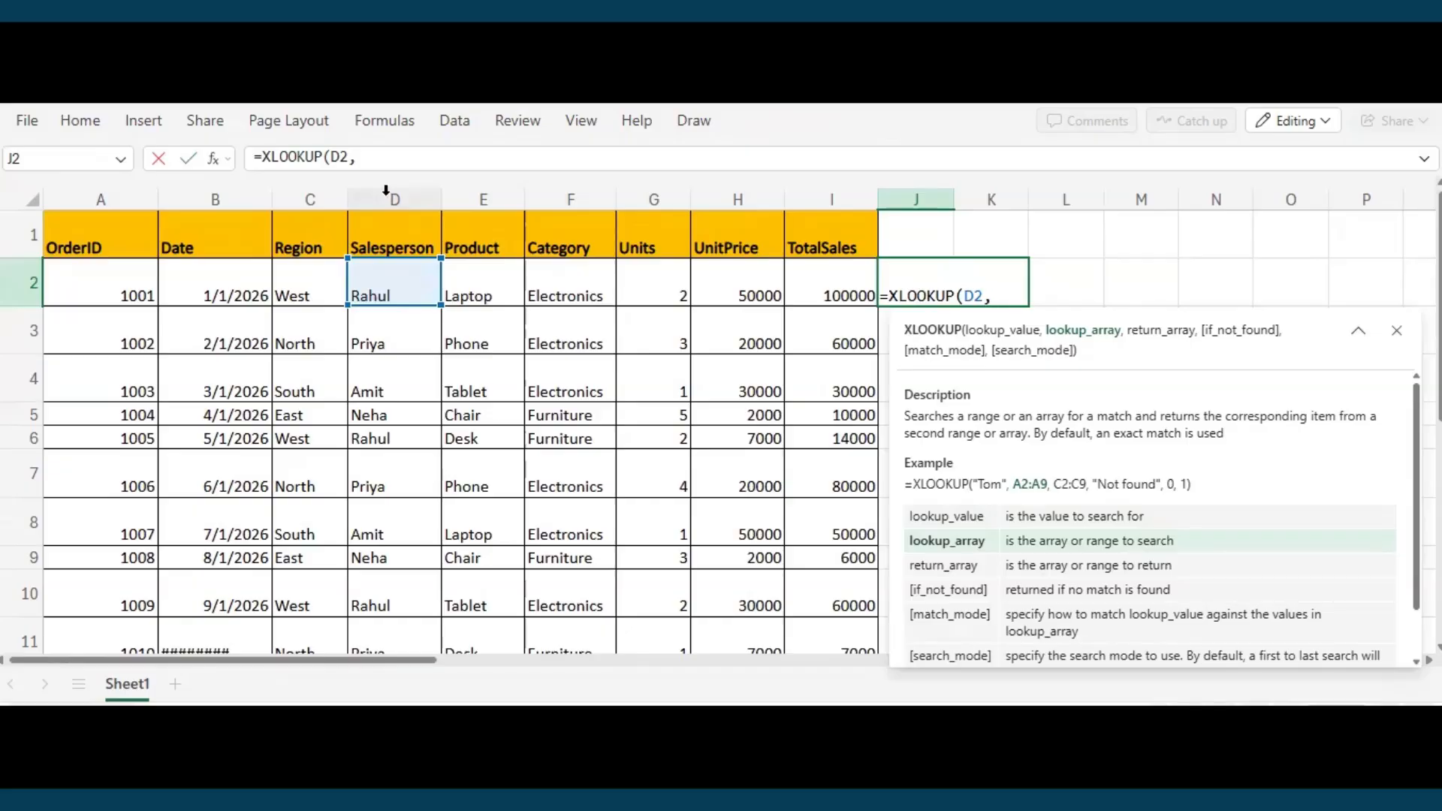
{"action": "left_click", "coordinate": [390, 192]}
{"action": "type", "text": ","}
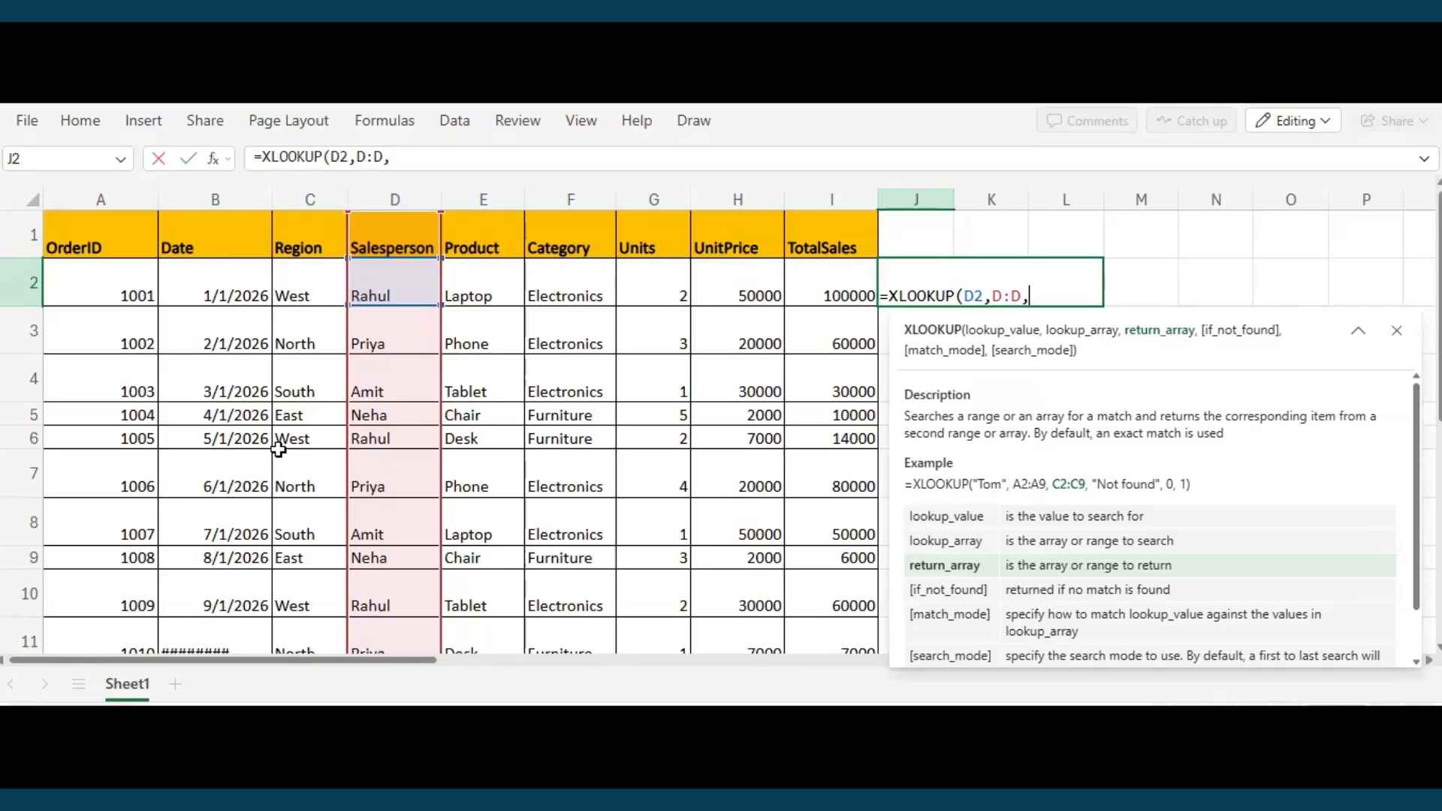
{"action": "left_click", "coordinate": [310, 200]}
{"action": "type", "text": ")"}
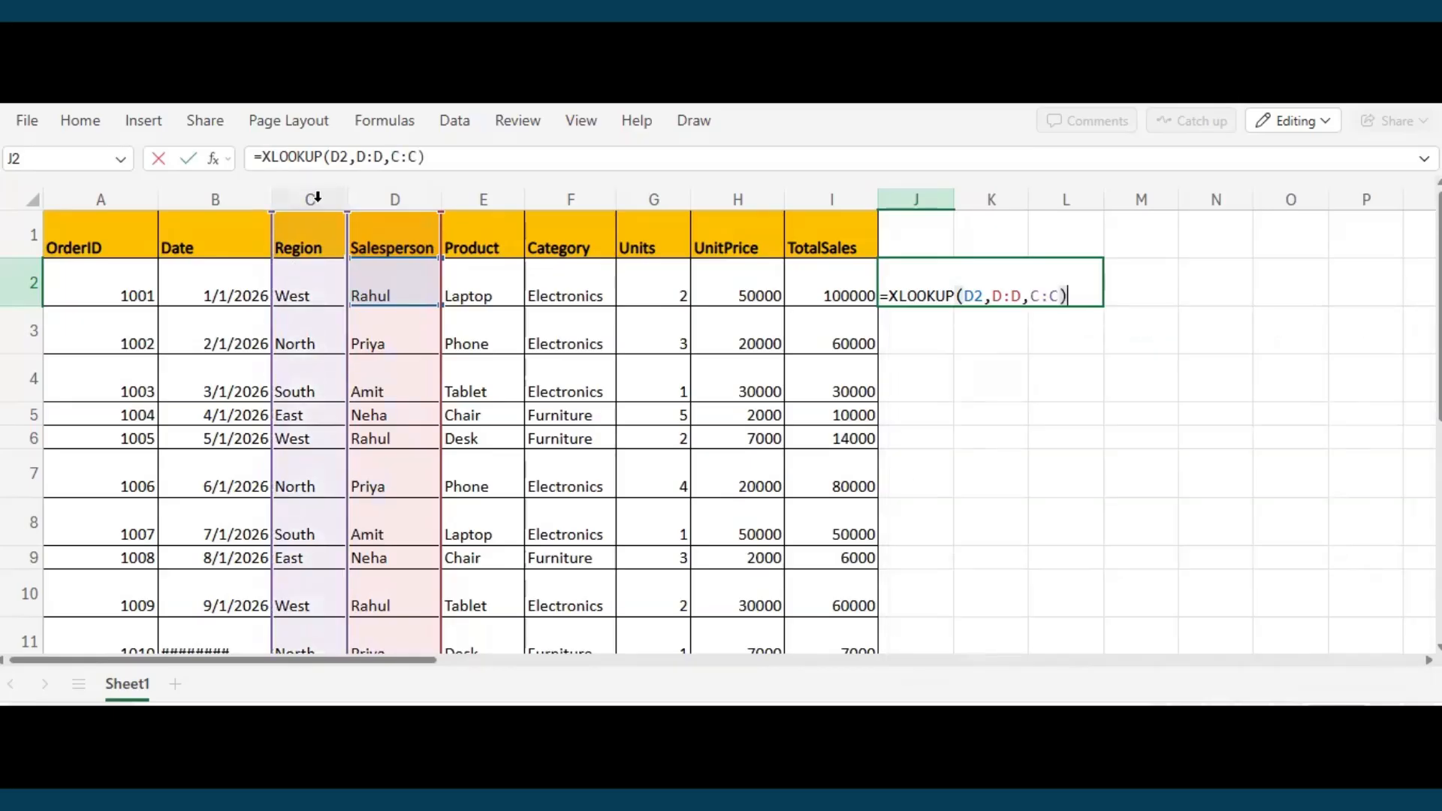
{"action": "key", "text": "Return"}
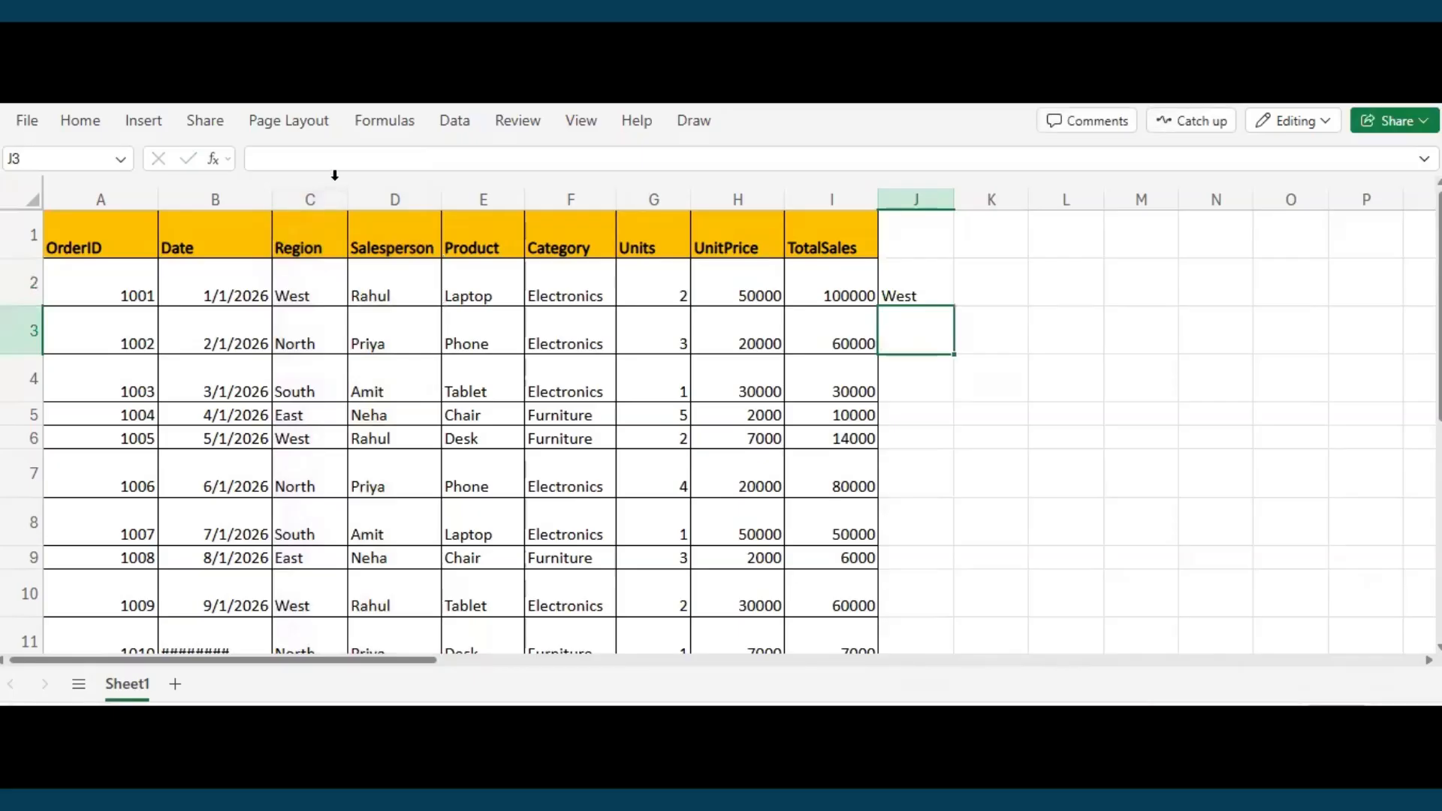
Compare the XLOOKUP result in J2 with the Region and Salesperson entries in rows 2 and 6.
{"action": "left_click", "coordinate": [899, 274]}
{"action": "left_click", "coordinate": [293, 283]}
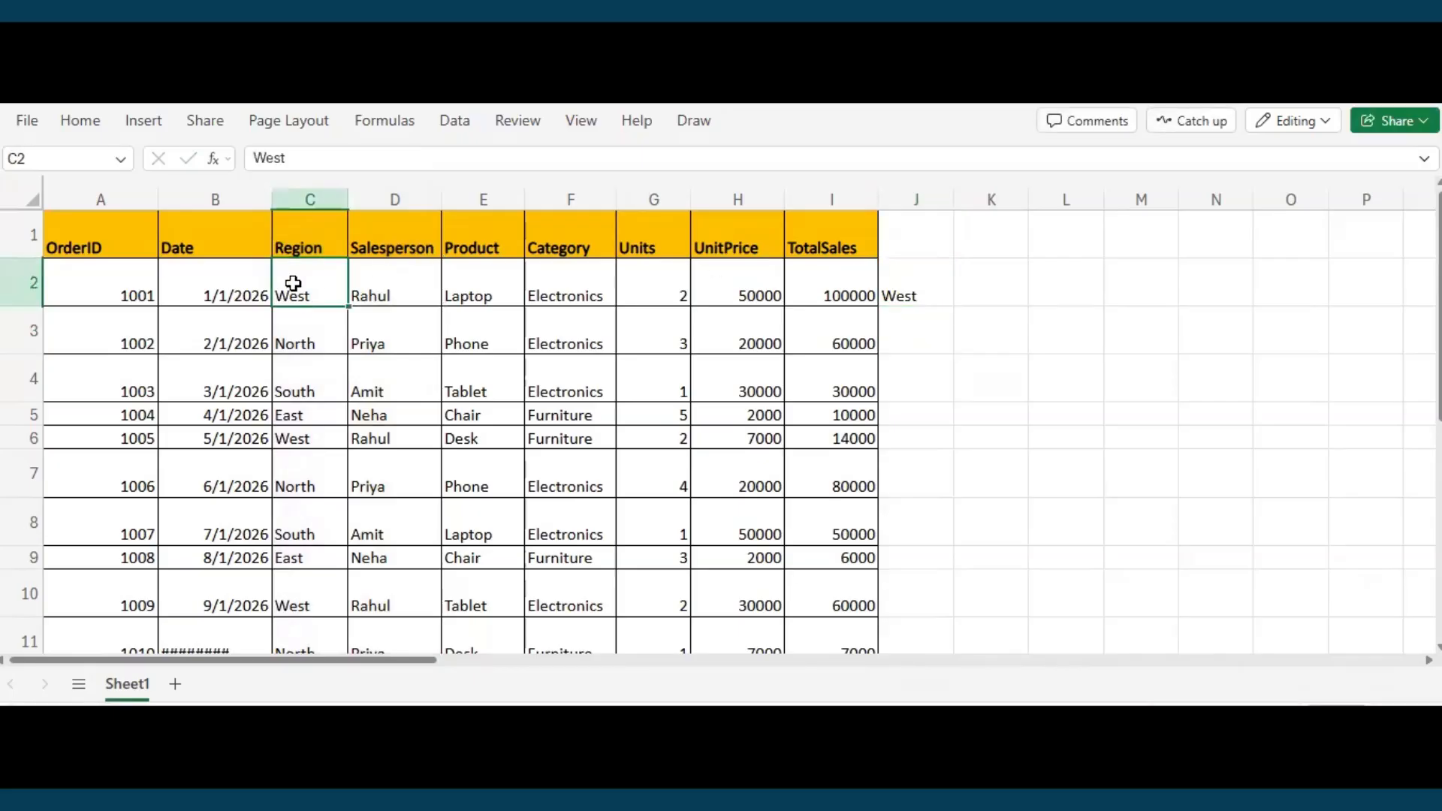
{"action": "left_click", "coordinate": [378, 443]}
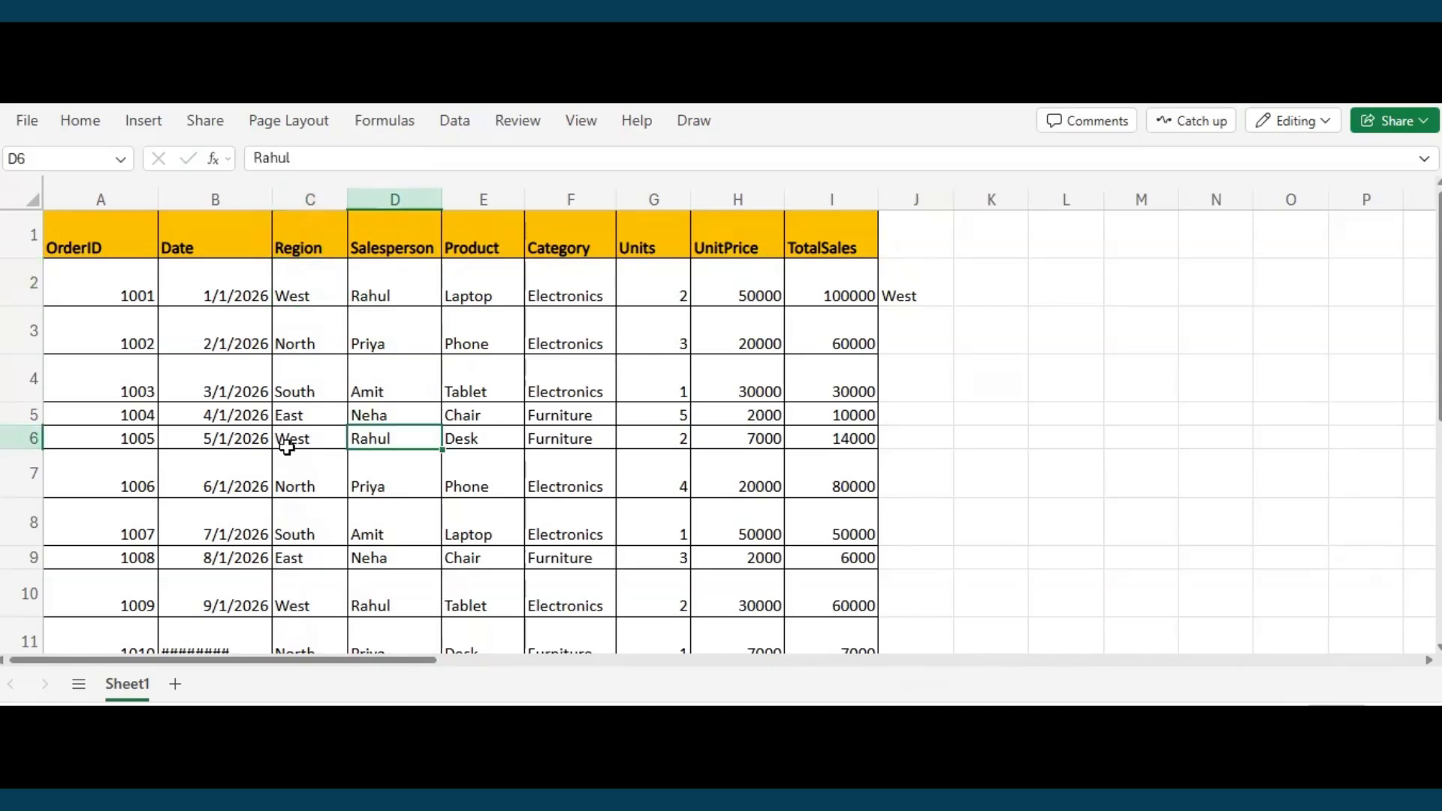
{"action": "left_click", "coordinate": [290, 445]}
{"action": "left_click", "coordinate": [885, 300]}
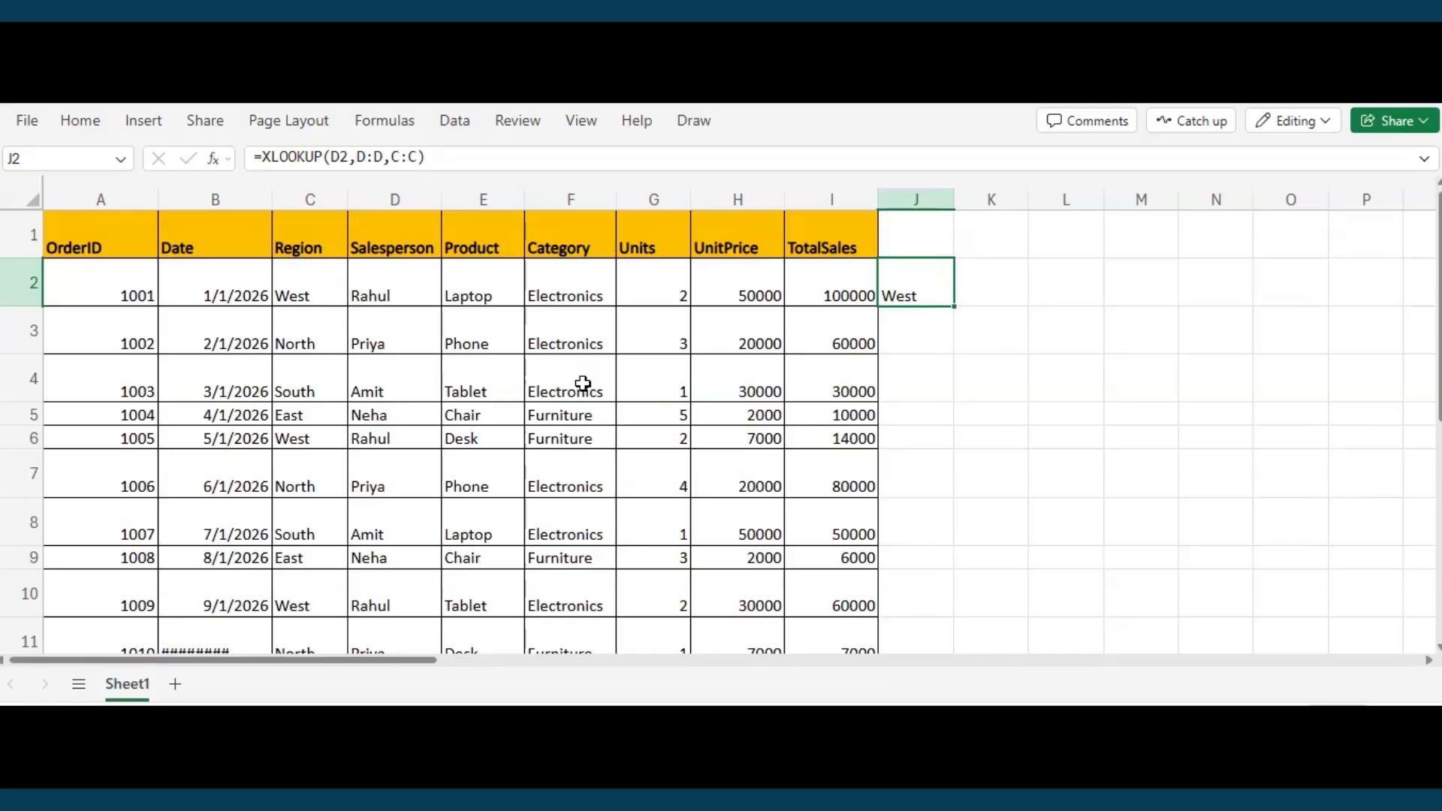
{"action": "left_click", "coordinate": [374, 287]}
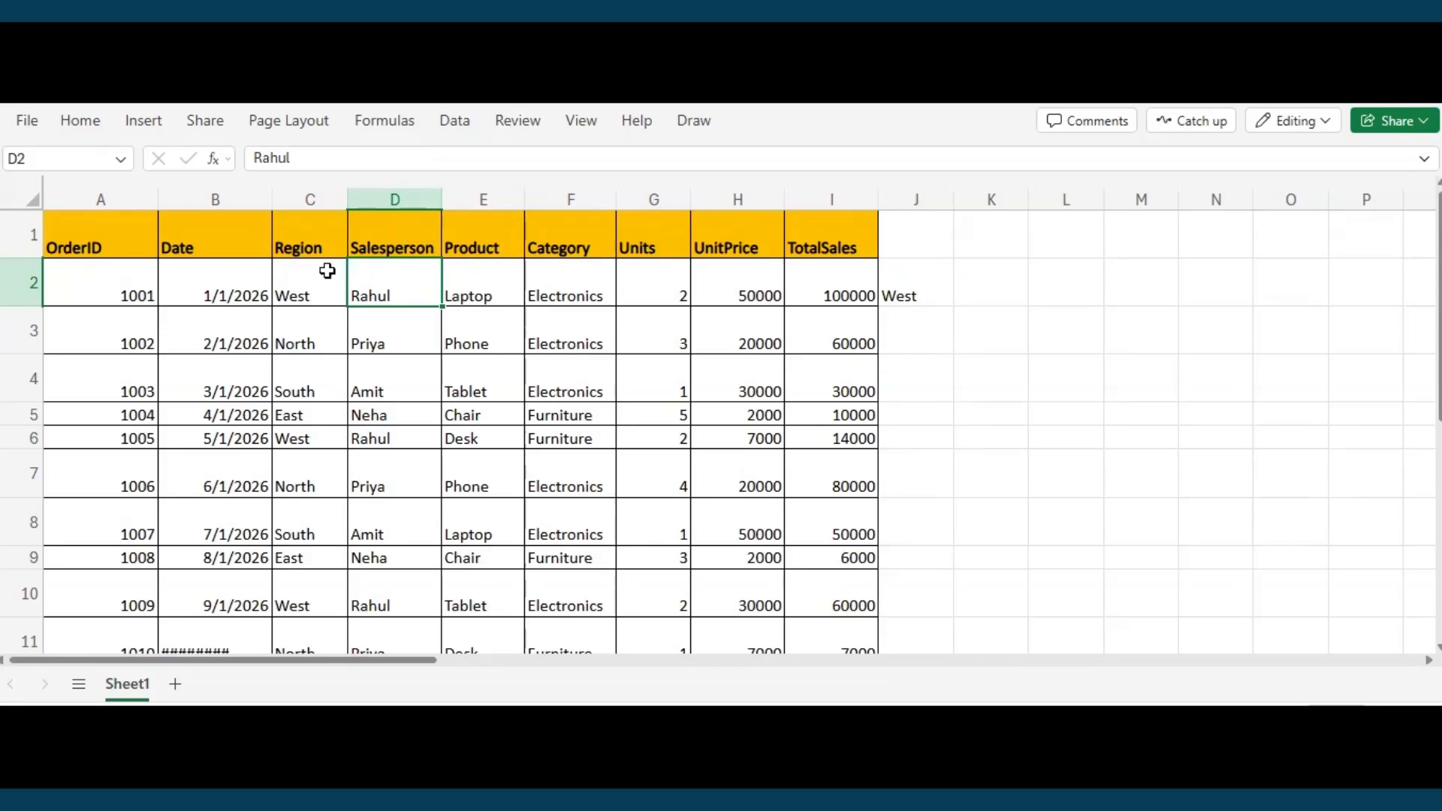
{"action": "left_click", "coordinate": [926, 296]}
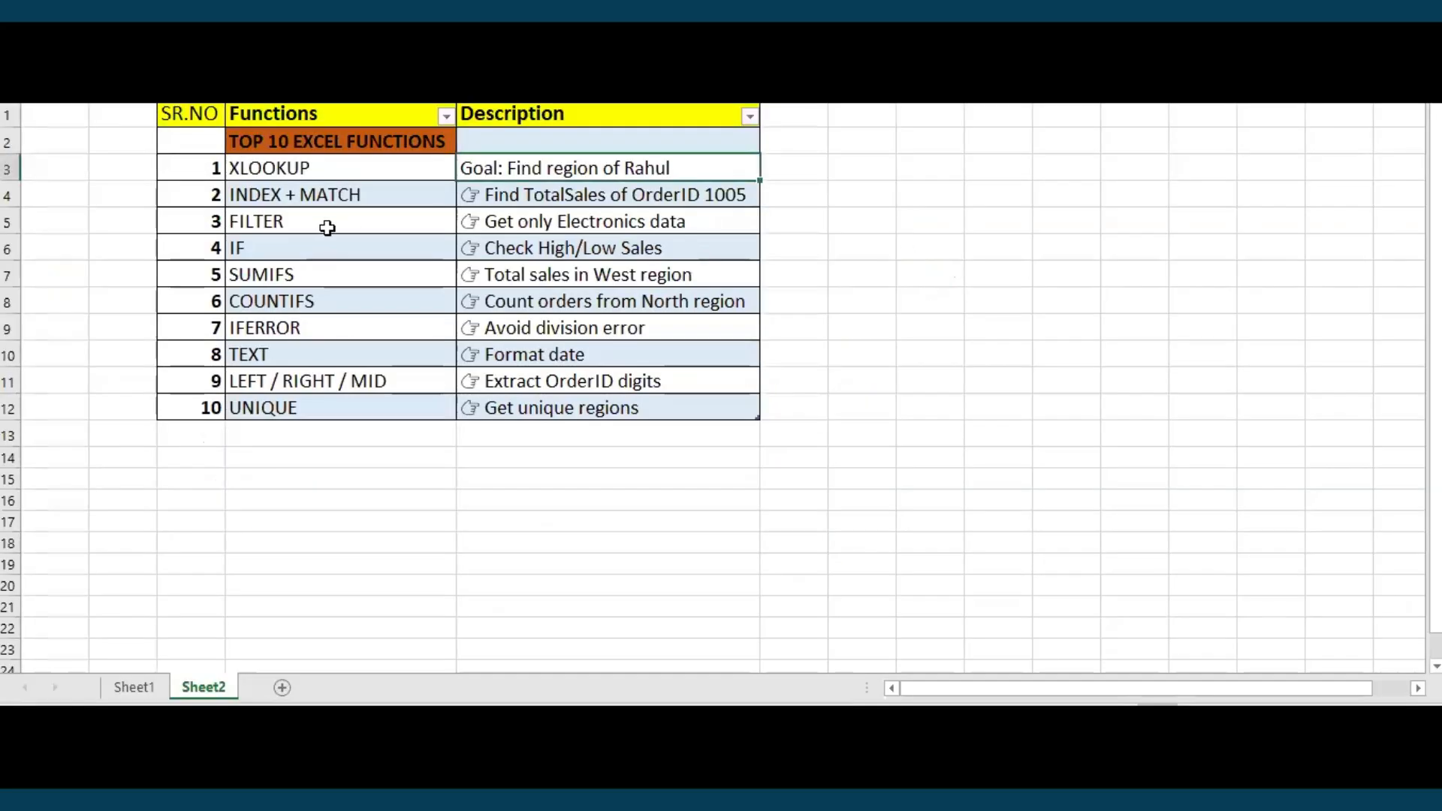
Return to the function list on Sheet2 of the desktop workbook and select the XLOOKUP row.
{"action": "left_click_drag", "start_coordinate": [197, 168], "coordinate": [551, 173]}
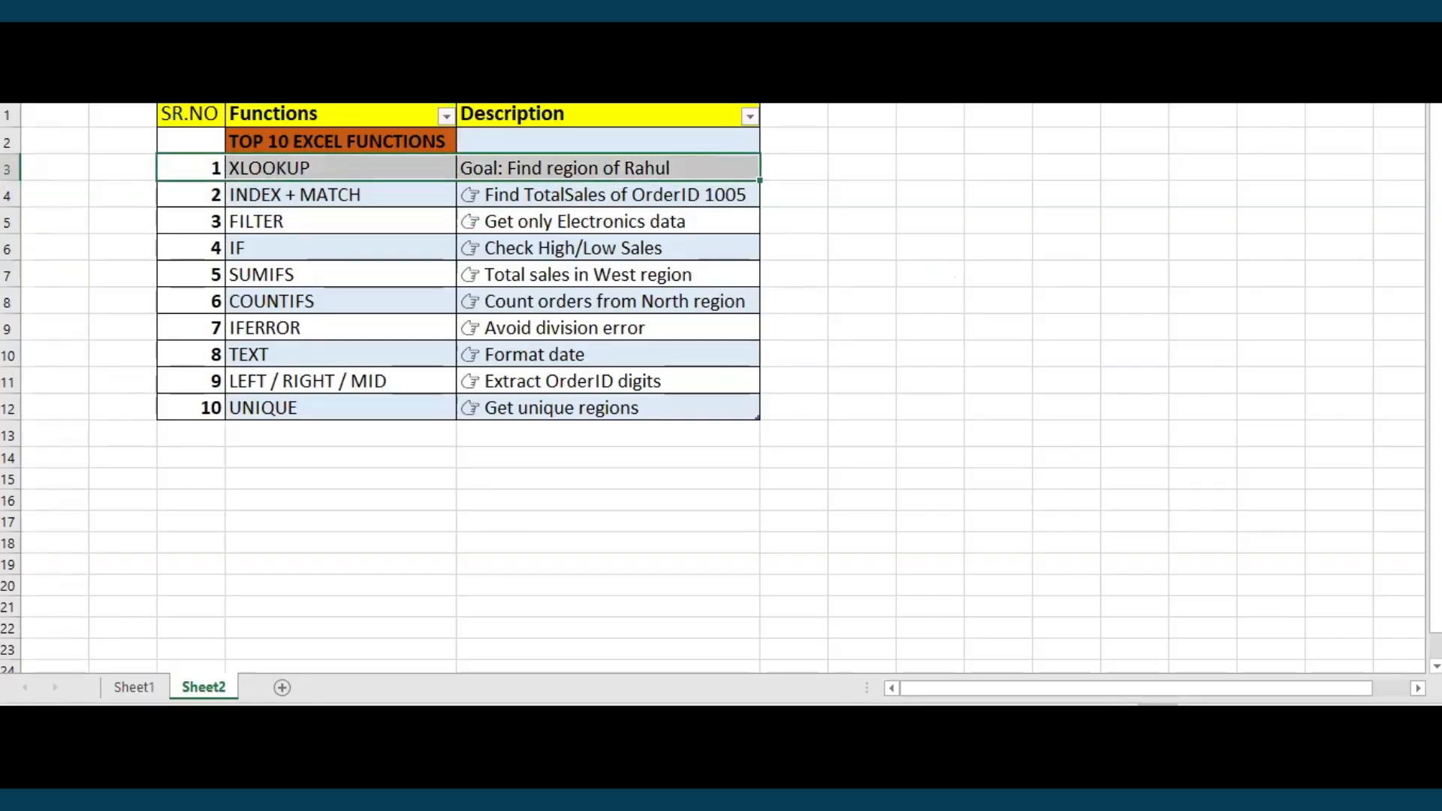
Fill the XLOOKUP row of the function list with dark orange and select the INDEX + MATCH entry.
{"action": "key", "text": "alt+h"}
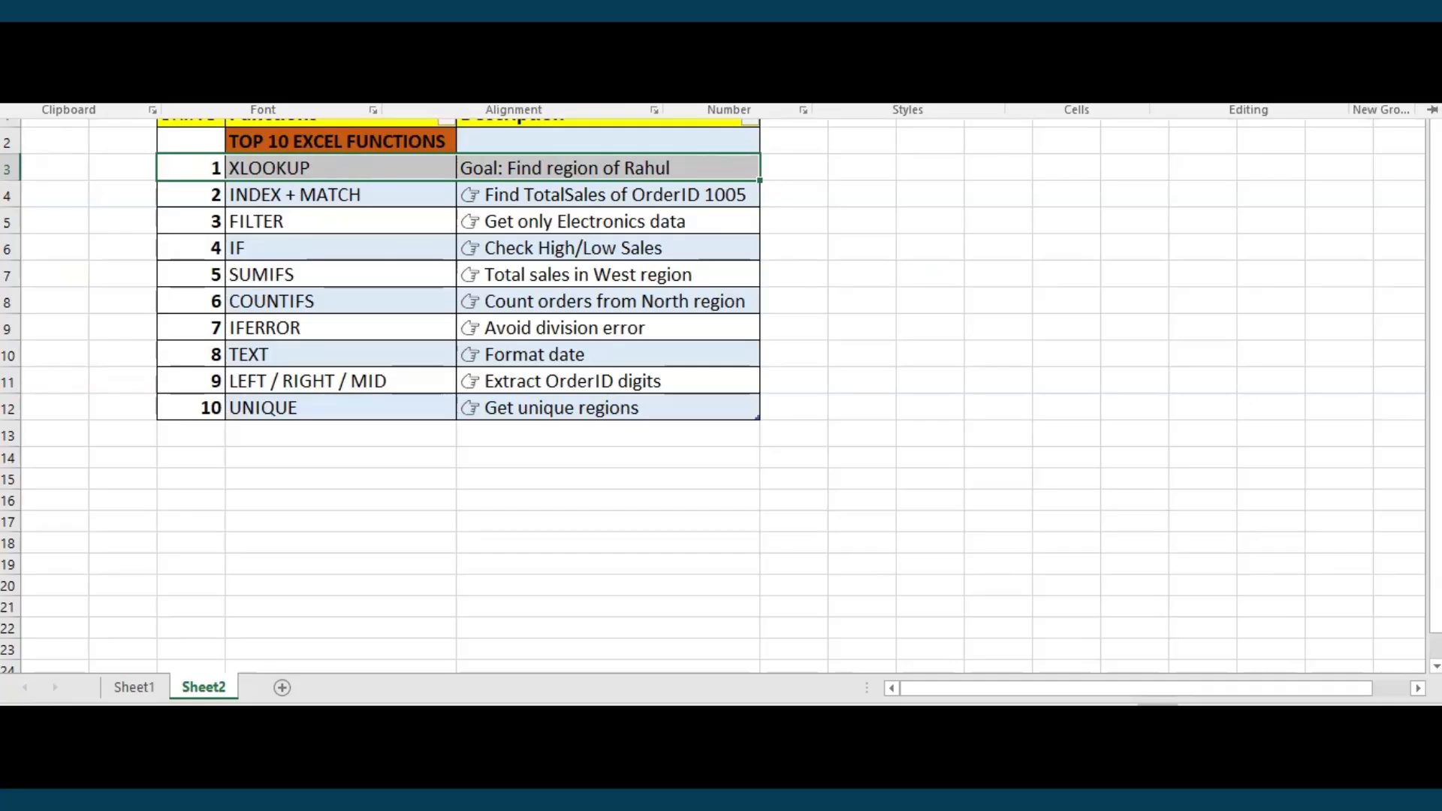
{"action": "left_click", "coordinate": [330, 85]}
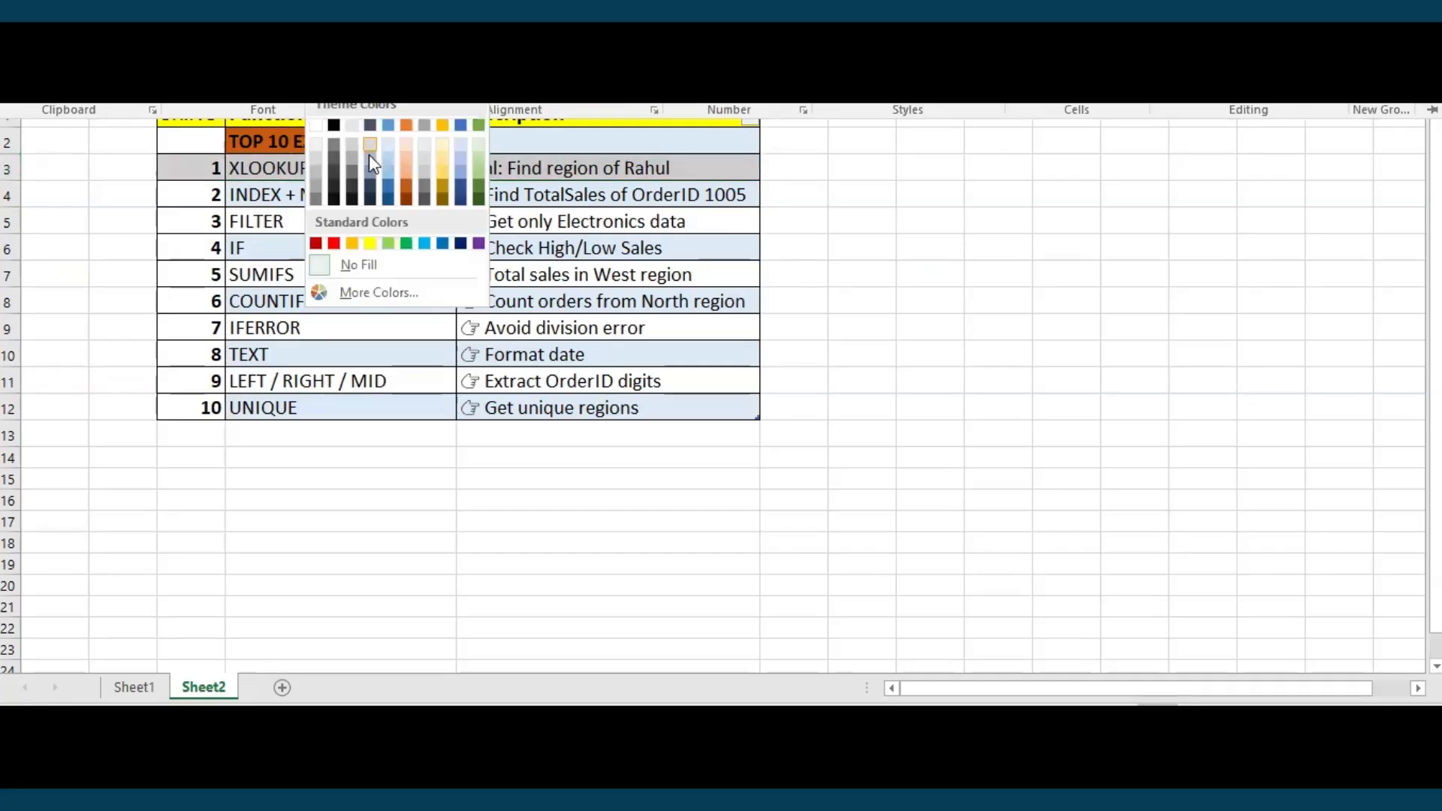
{"action": "left_click", "coordinate": [407, 187]}
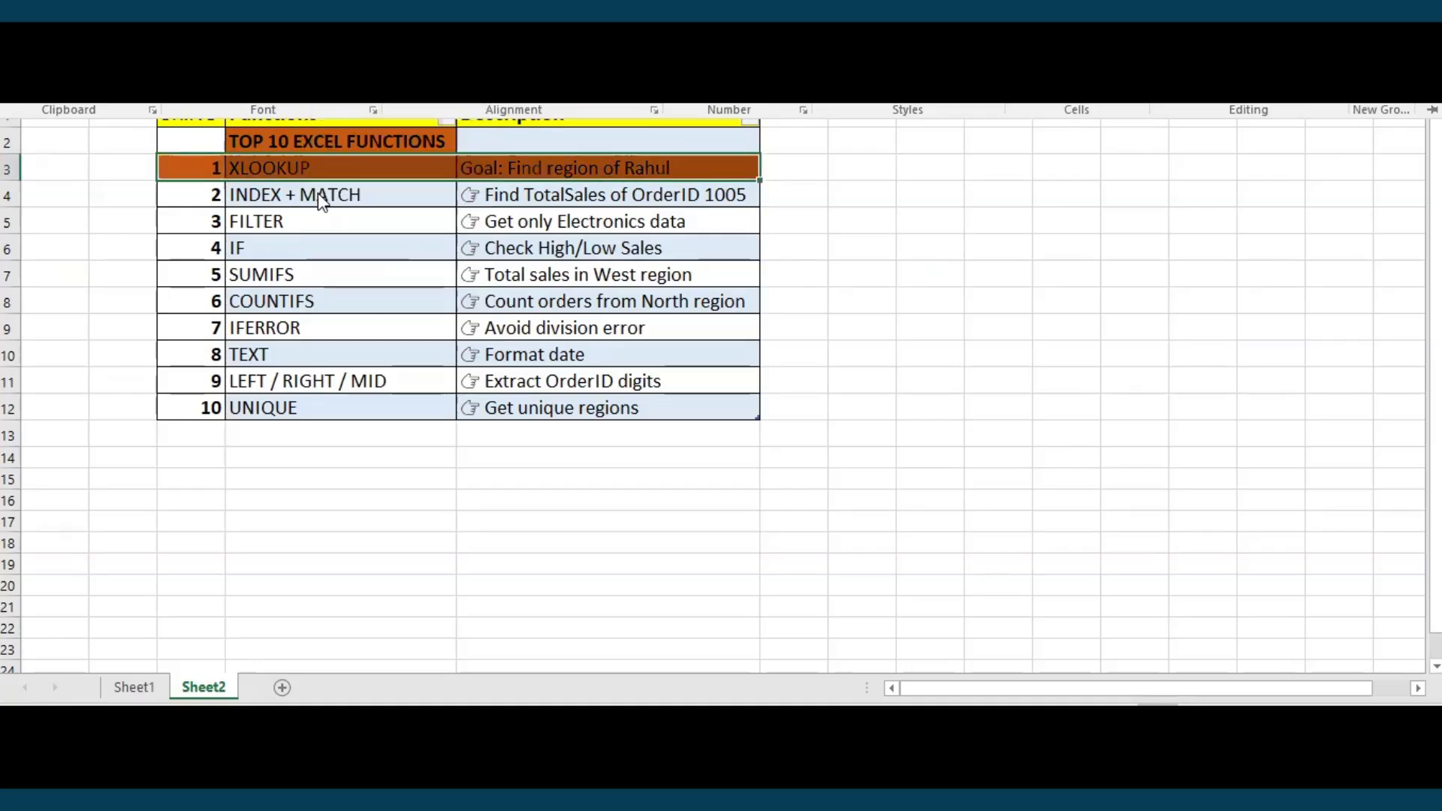
{"action": "left_click", "coordinate": [267, 198]}
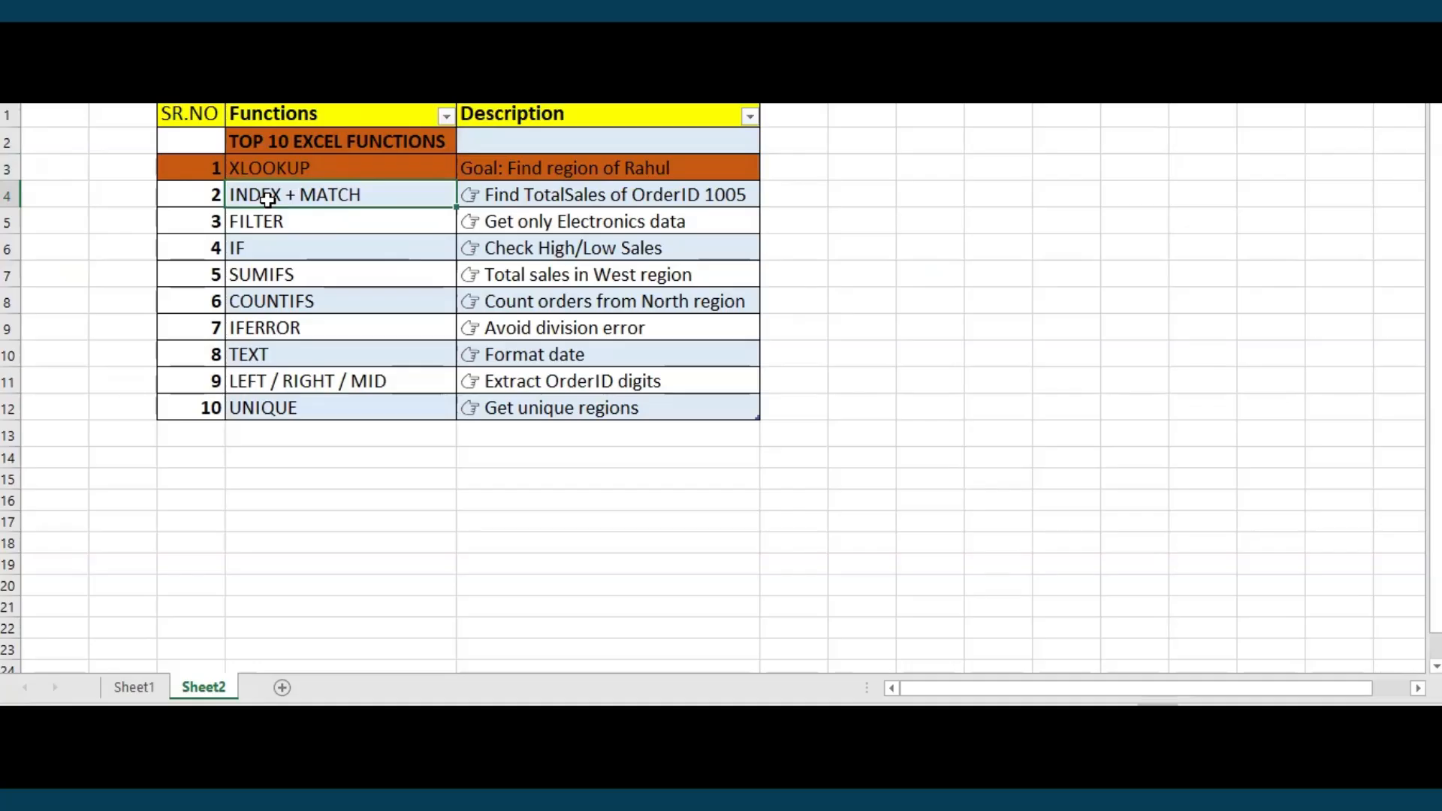
Go to the sales data on Sheet1, enlarge the view and select the empty cell H15.
{"action": "left_click", "coordinate": [134, 685]}
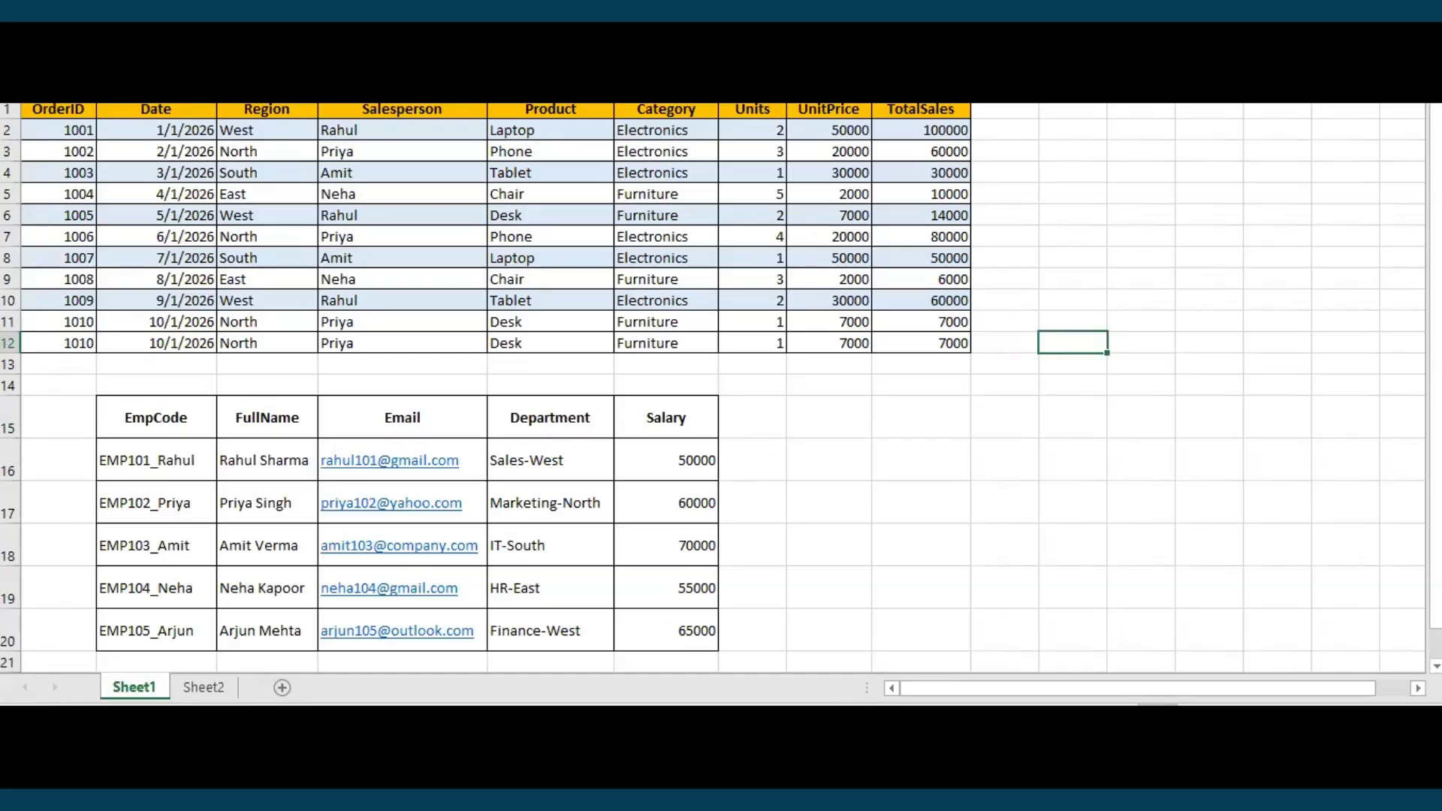
{"action": "left_click", "coordinate": [1376, 718]}
{"action": "left_click", "coordinate": [1376, 718]}
{"action": "left_click_drag", "start_coordinate": [1435, 556], "coordinate": [1436, 501]}
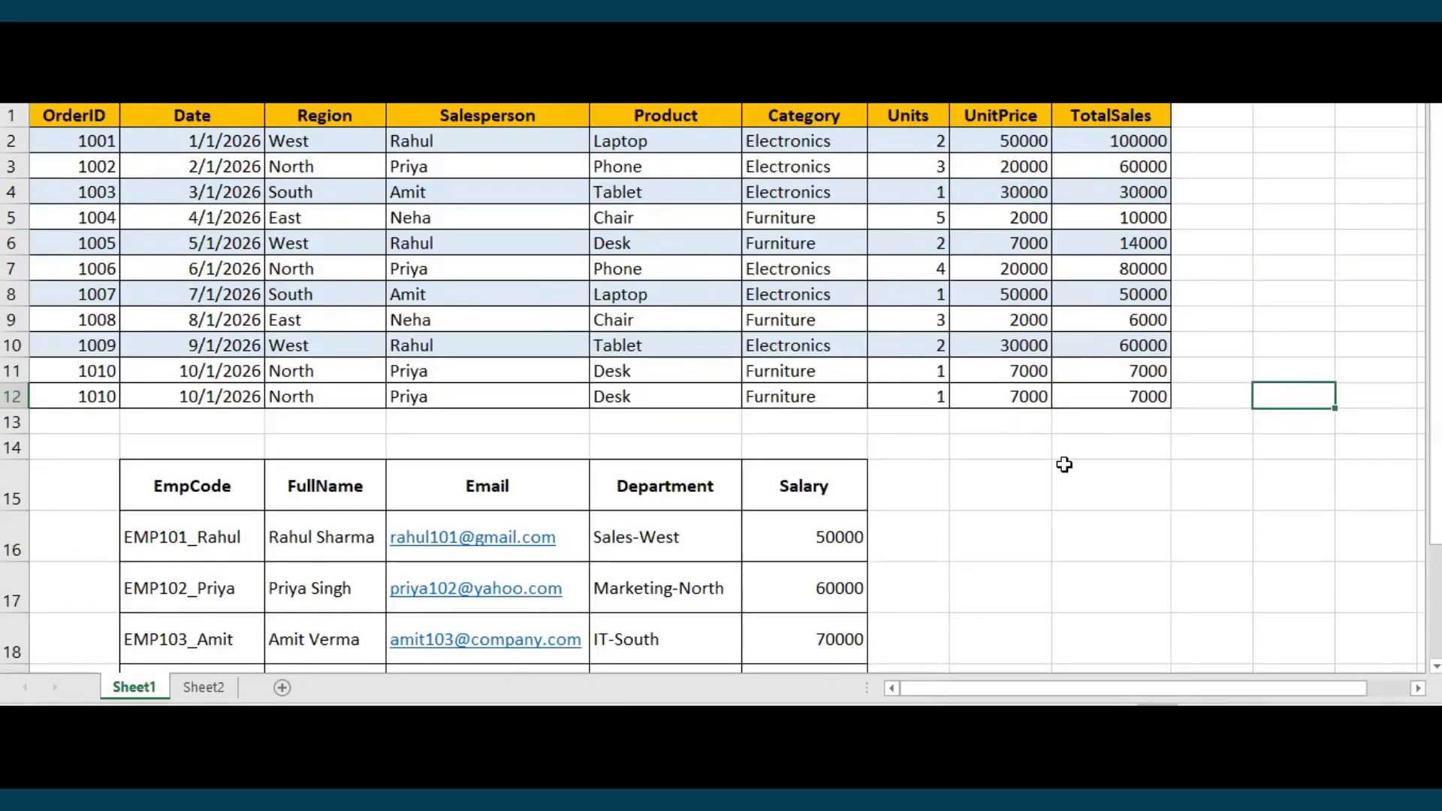
{"action": "left_click", "coordinate": [987, 473]}
{"action": "type", "text": "="}
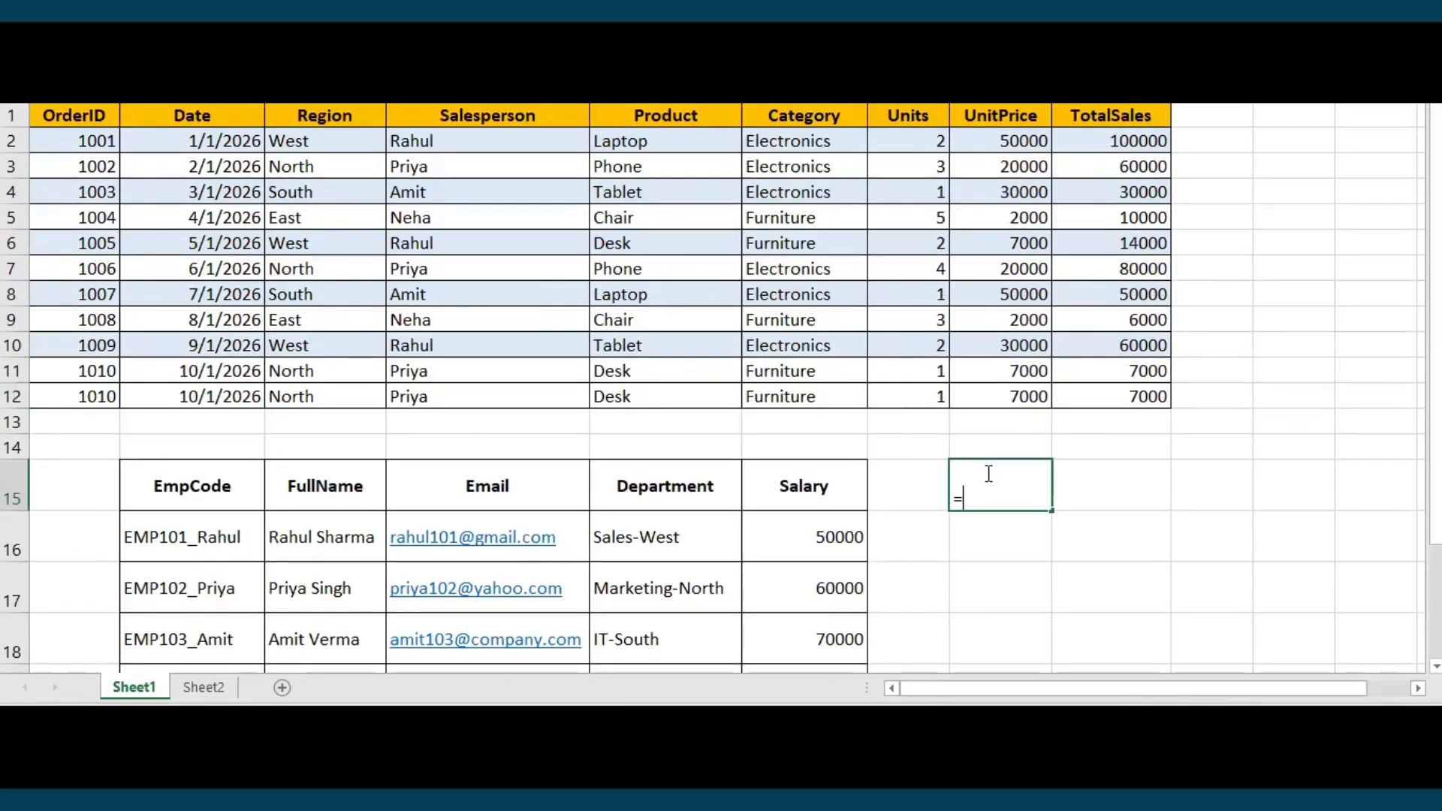
{"action": "type", "text": "IN"}
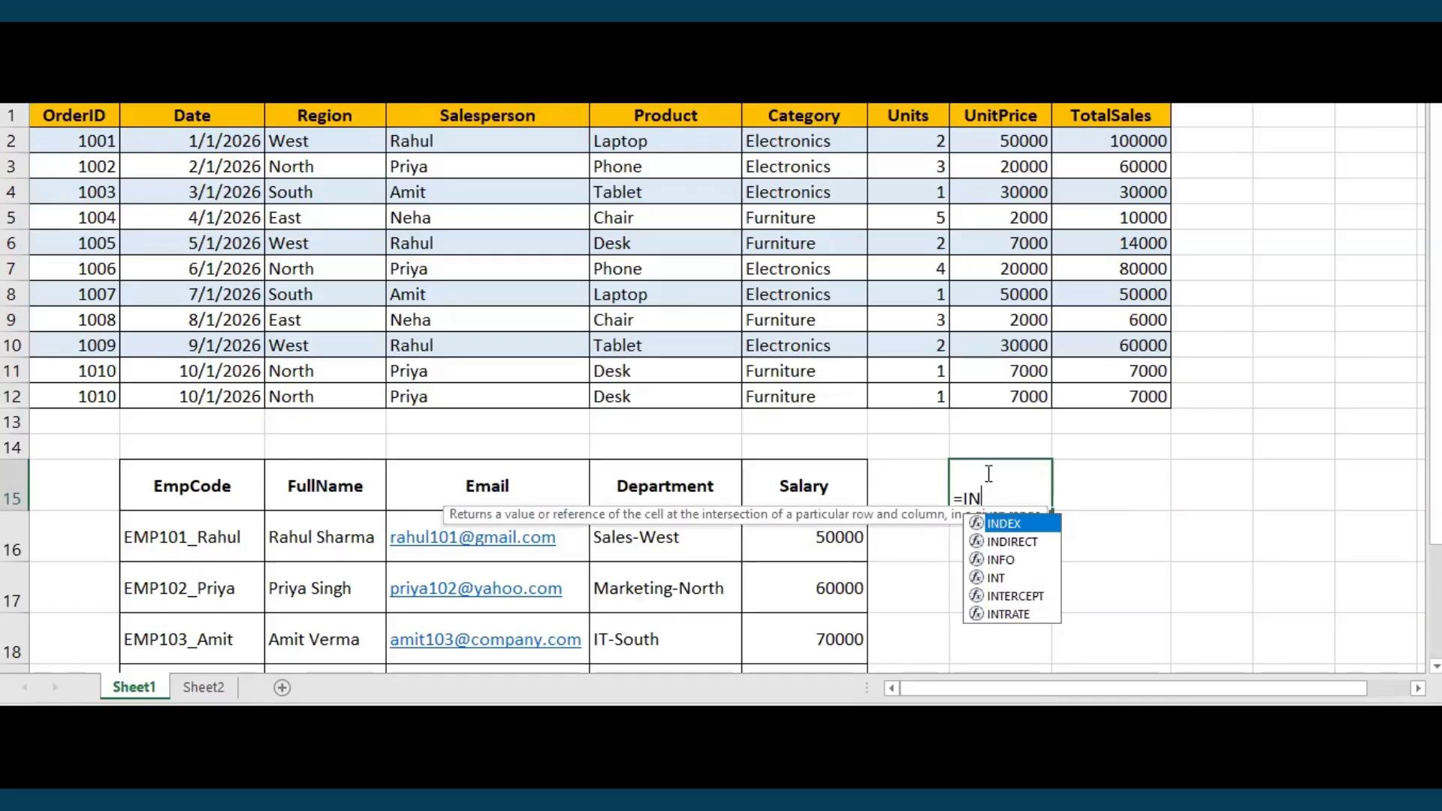
{"action": "key", "text": "Tab"}
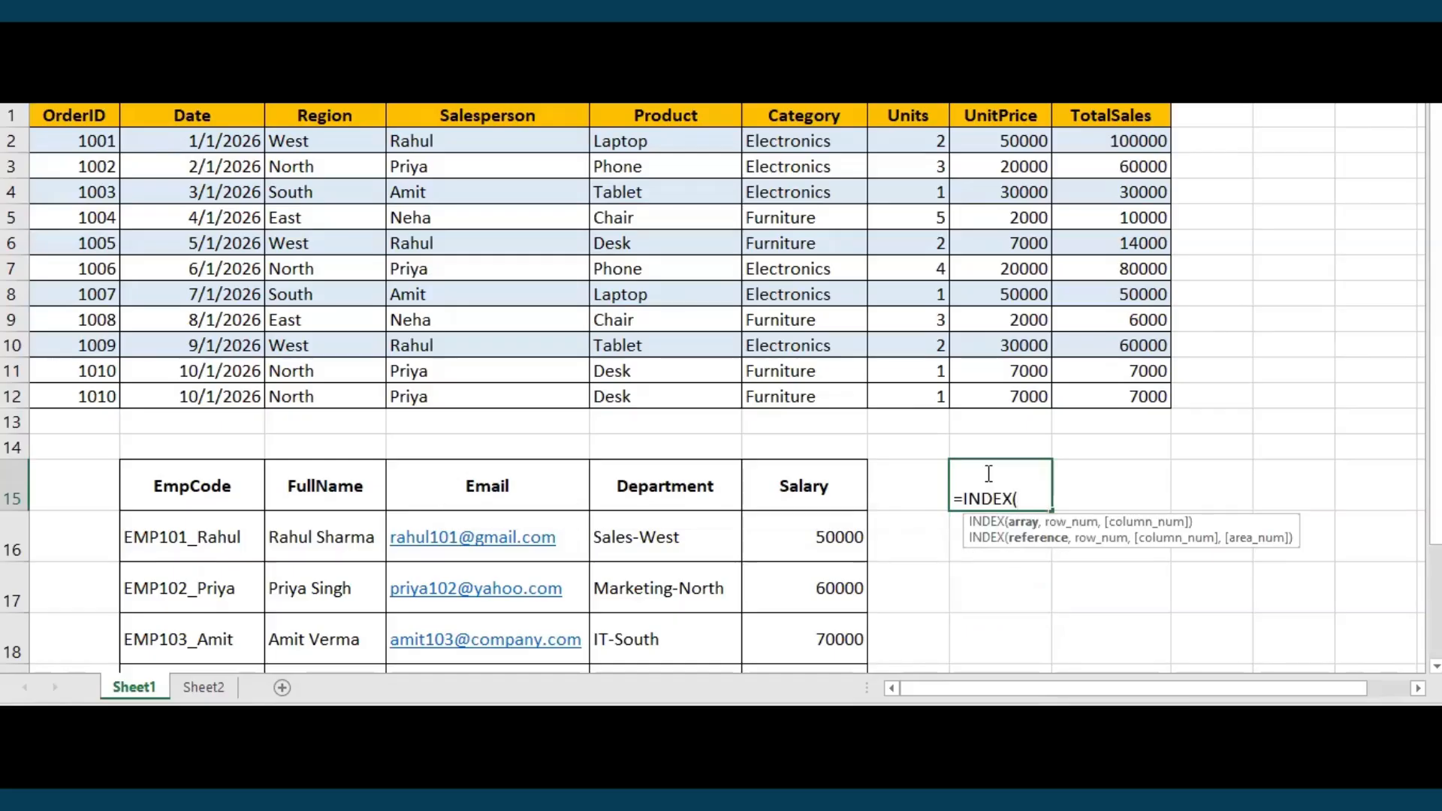
{"action": "left_click", "coordinate": [204, 688]}
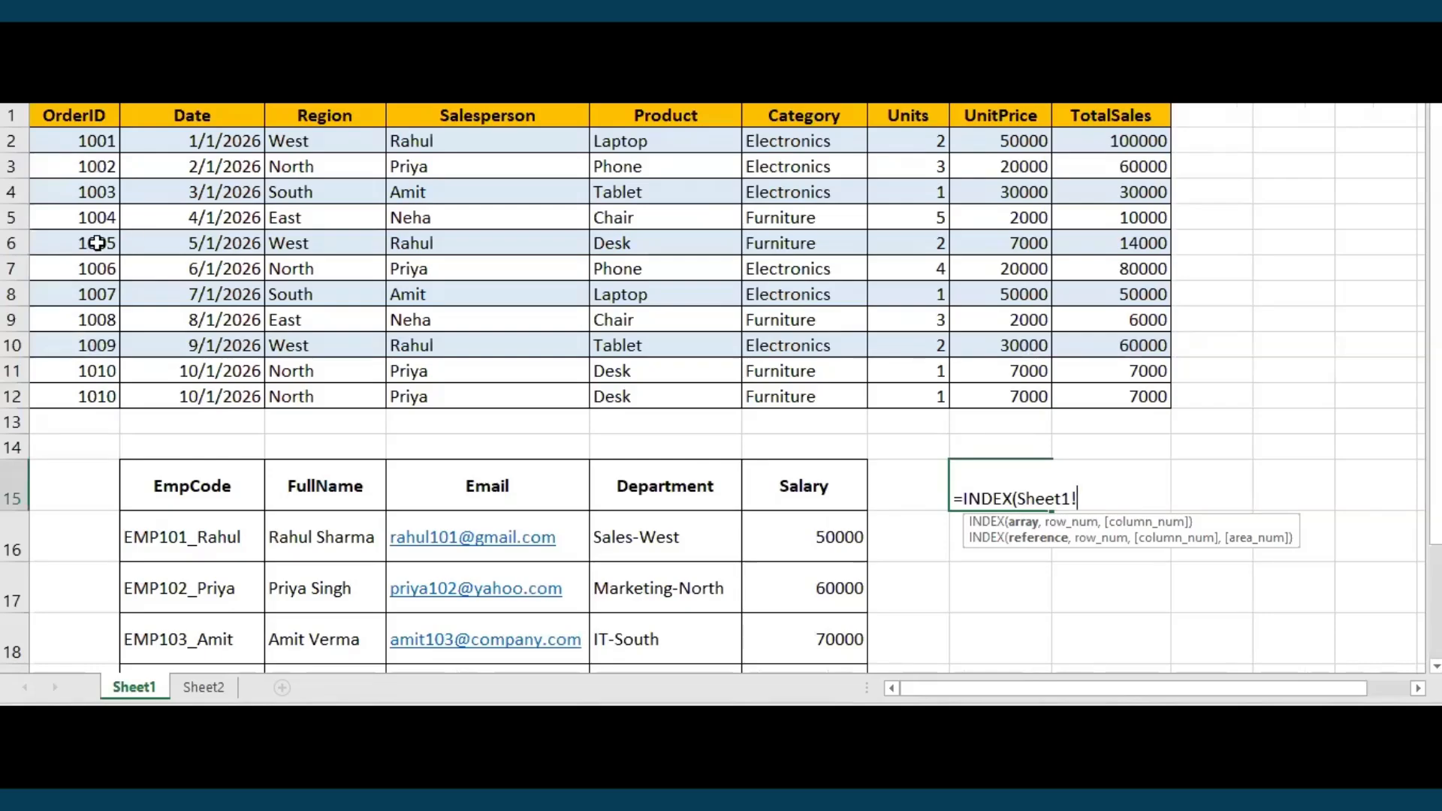
{"action": "left_click", "coordinate": [102, 242]}
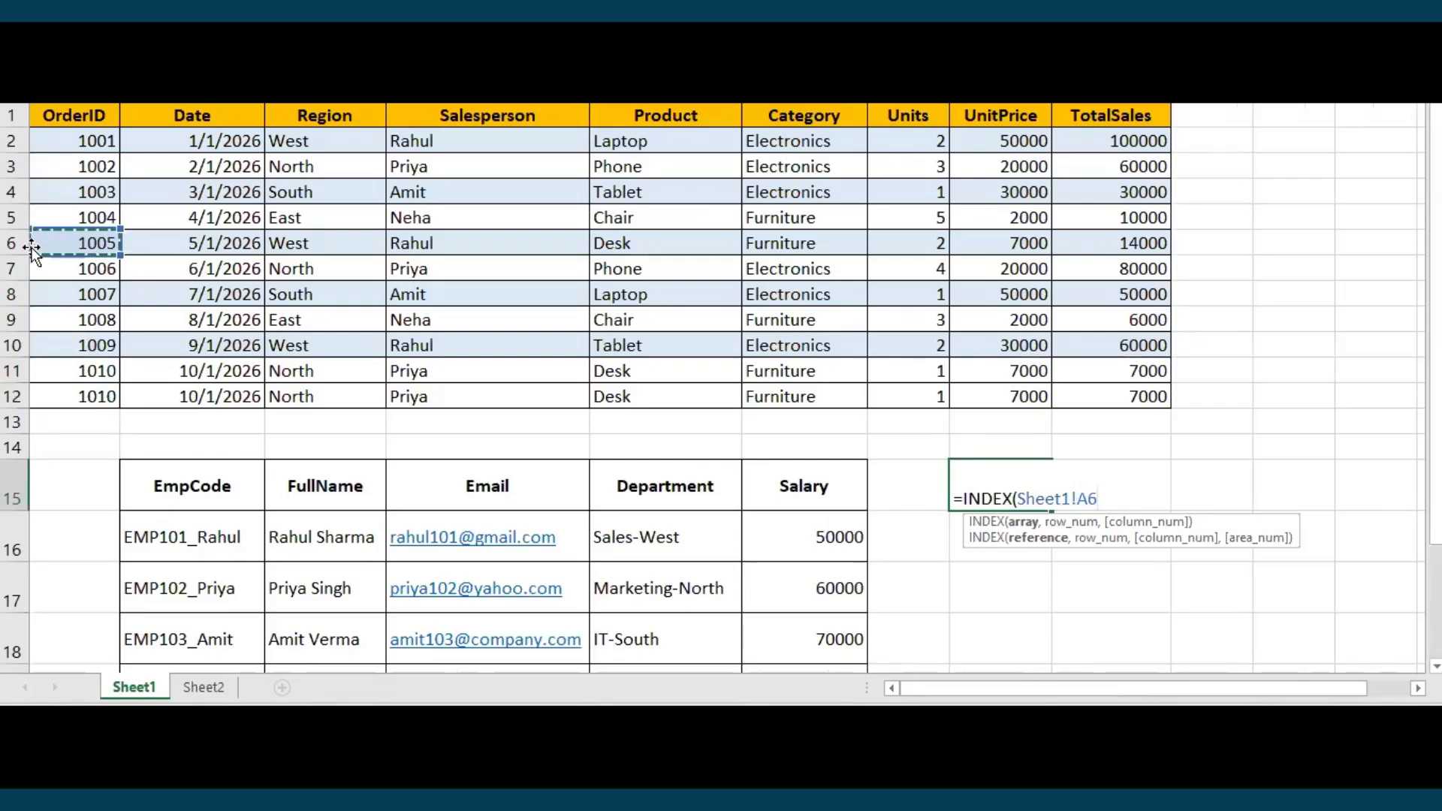
{"action": "key", "text": "Escape"}
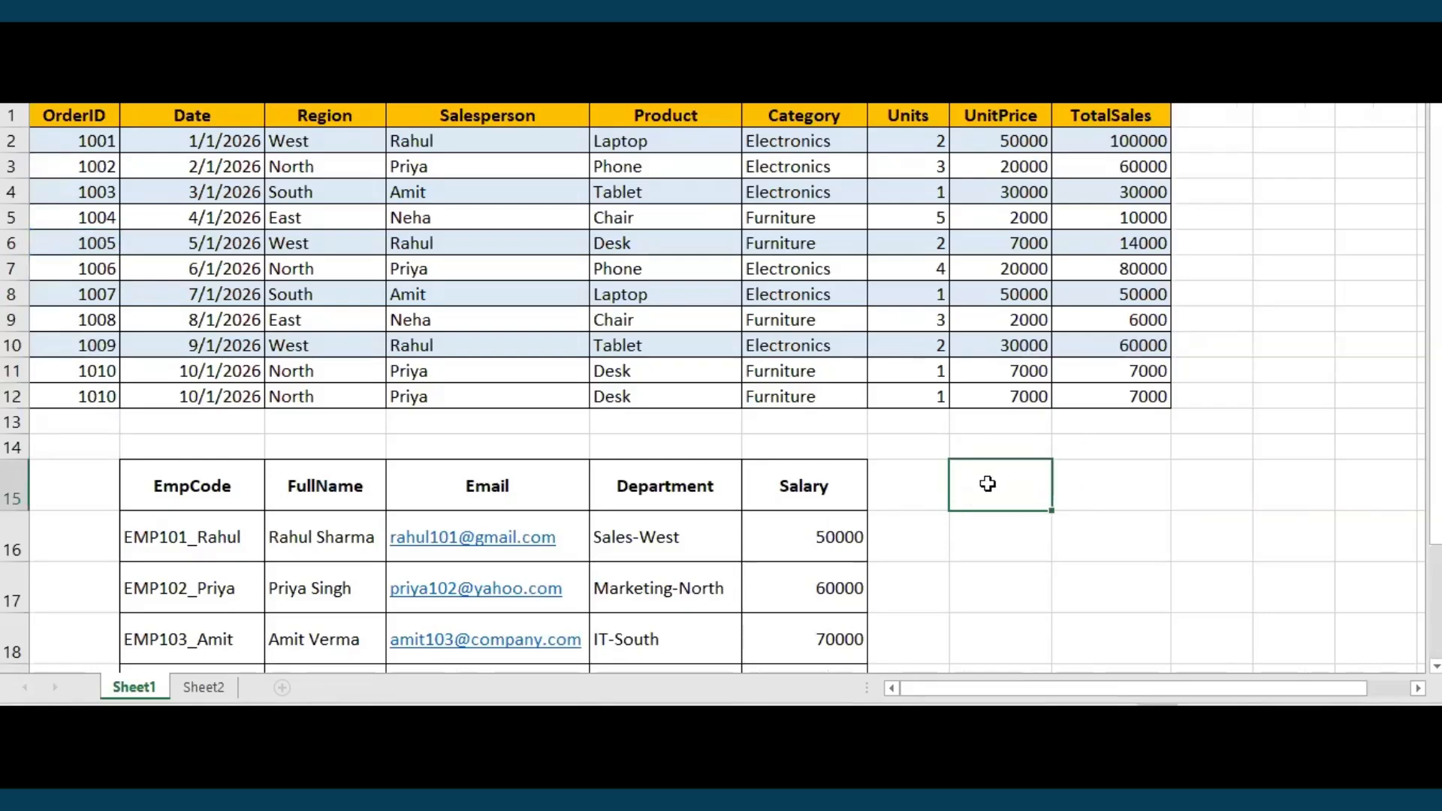
Start an INDEX formula in H15.
{"action": "type", "text": "=IN"}
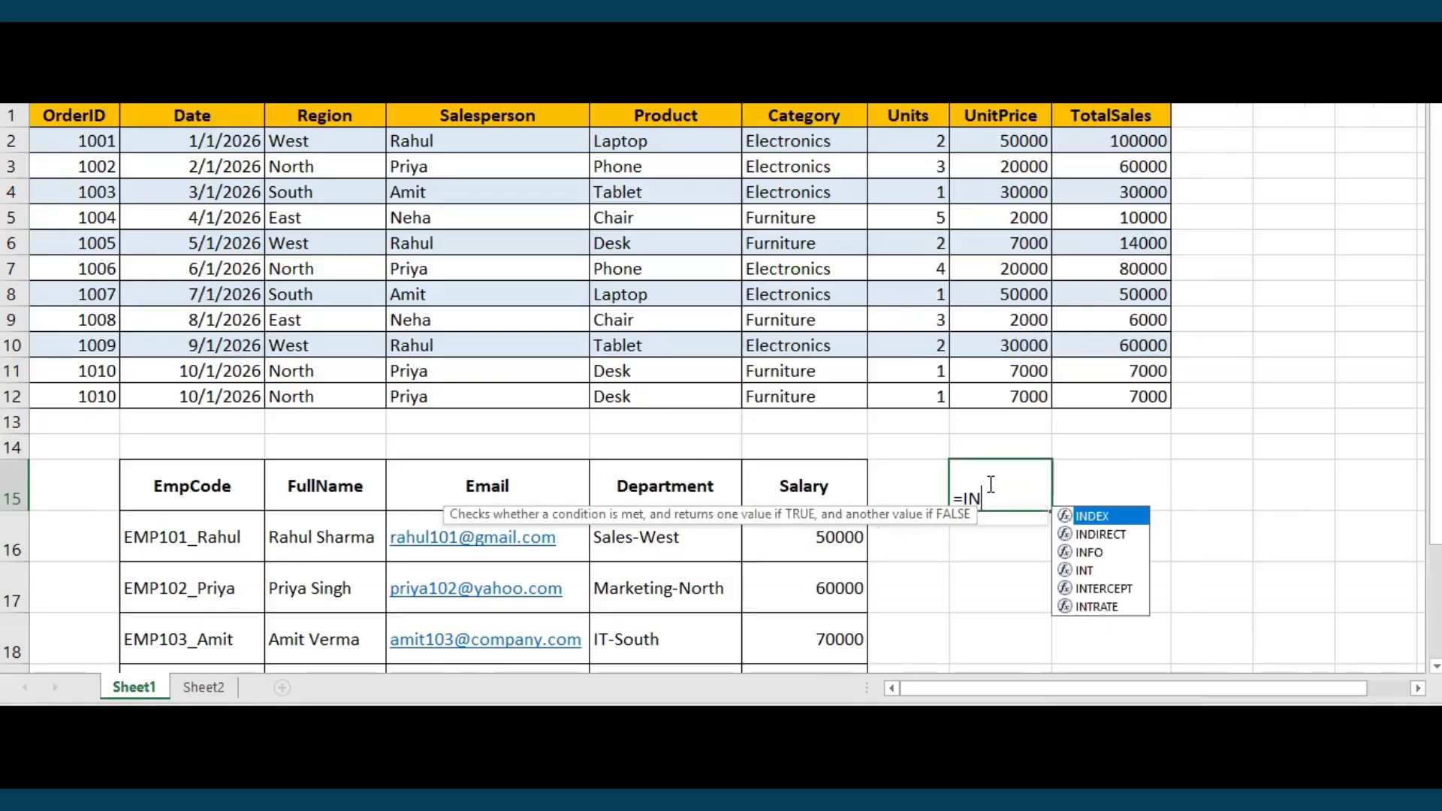
{"action": "key", "text": "Tab"}
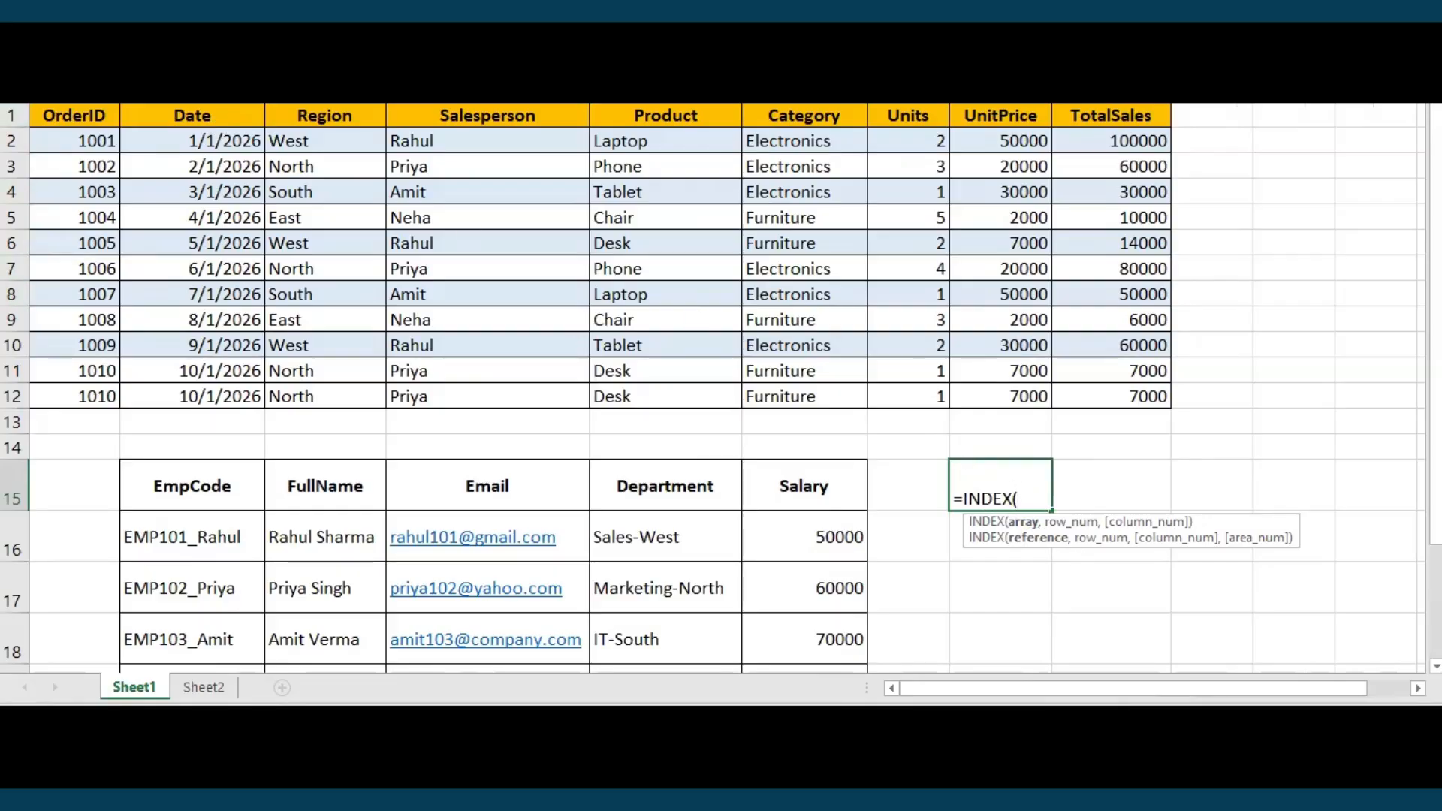
{"action": "left_click_drag", "start_coordinate": [63, 111], "coordinate": [61, 367]}
{"action": "type", "text": ","}
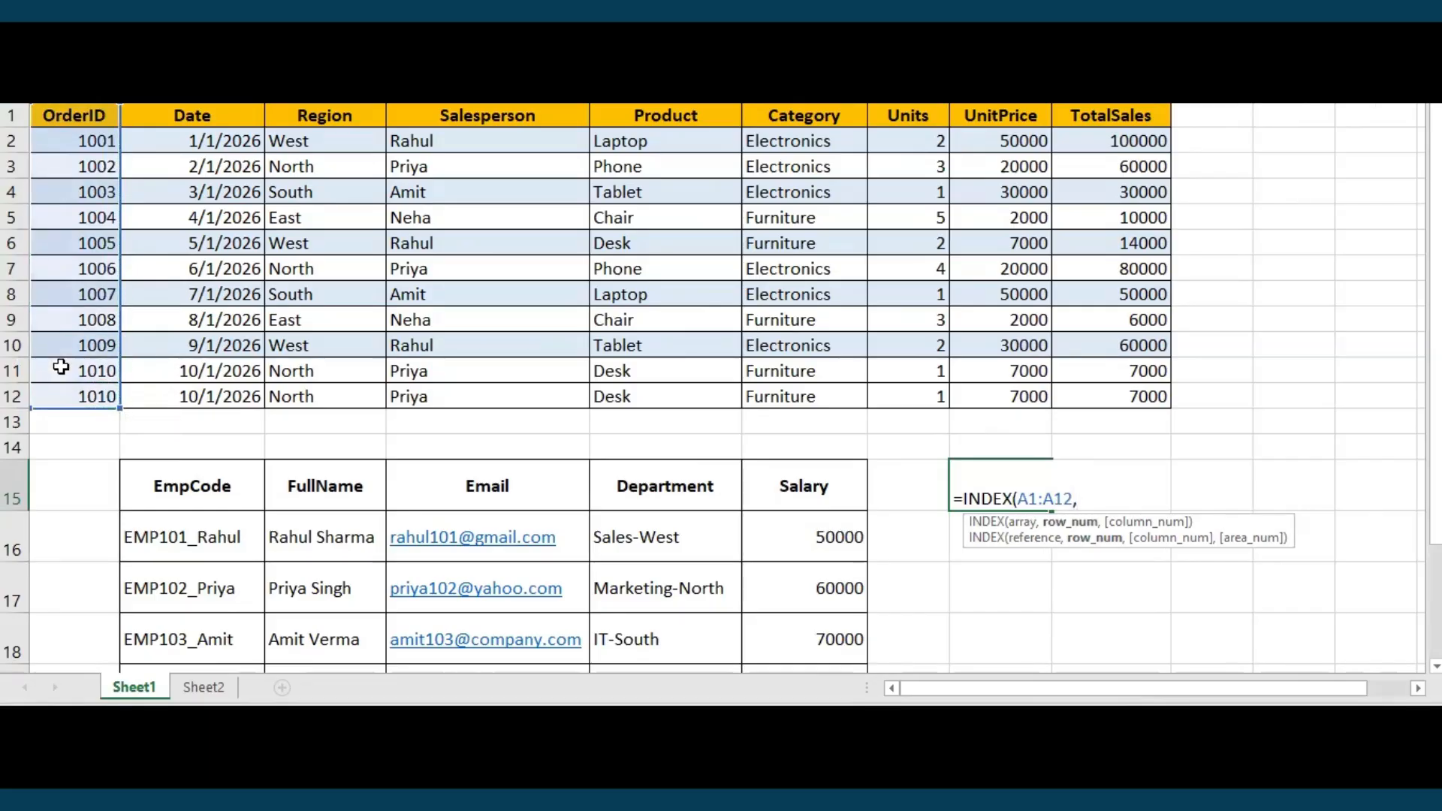
{"action": "type", "text": "MAT"}
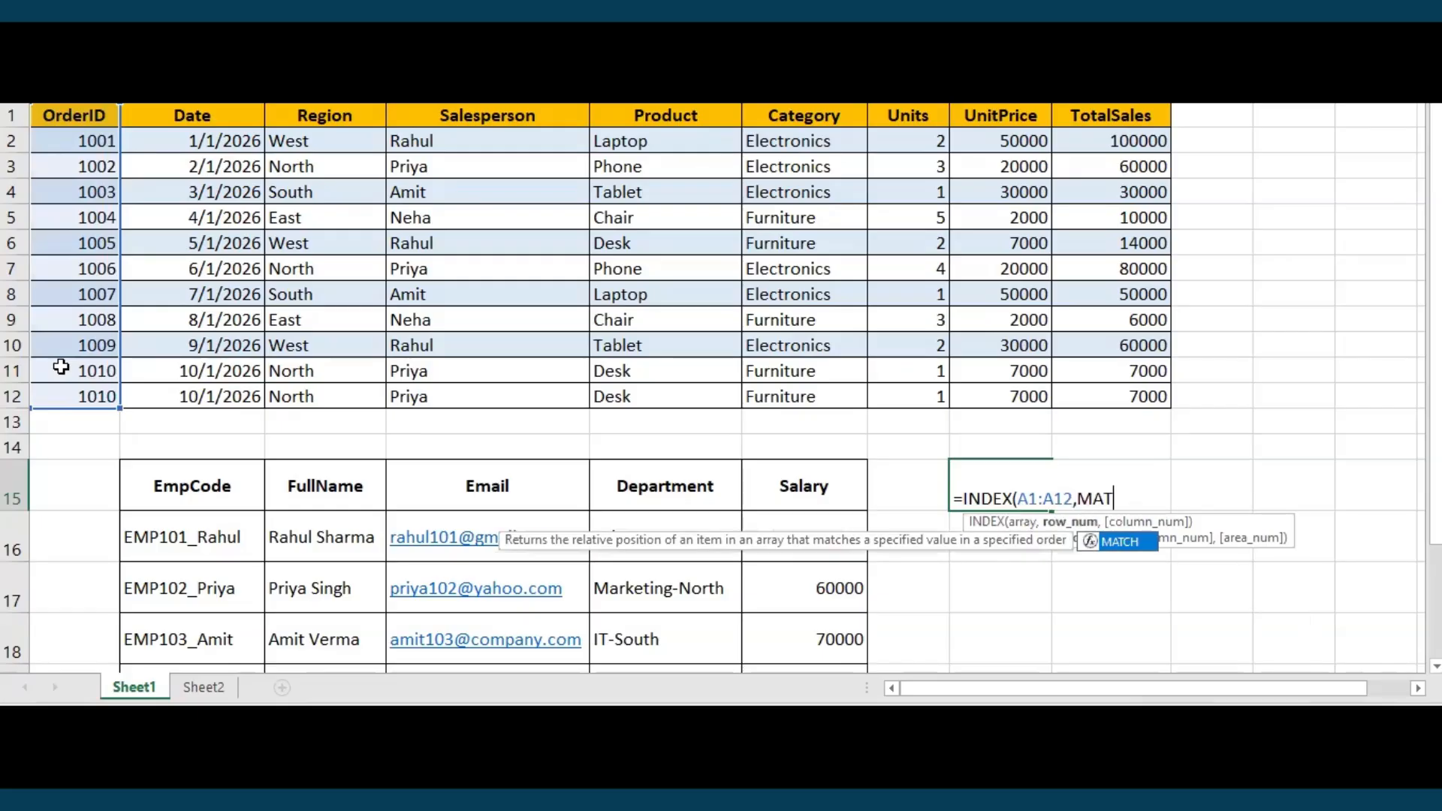
{"action": "key", "text": "Tab"}
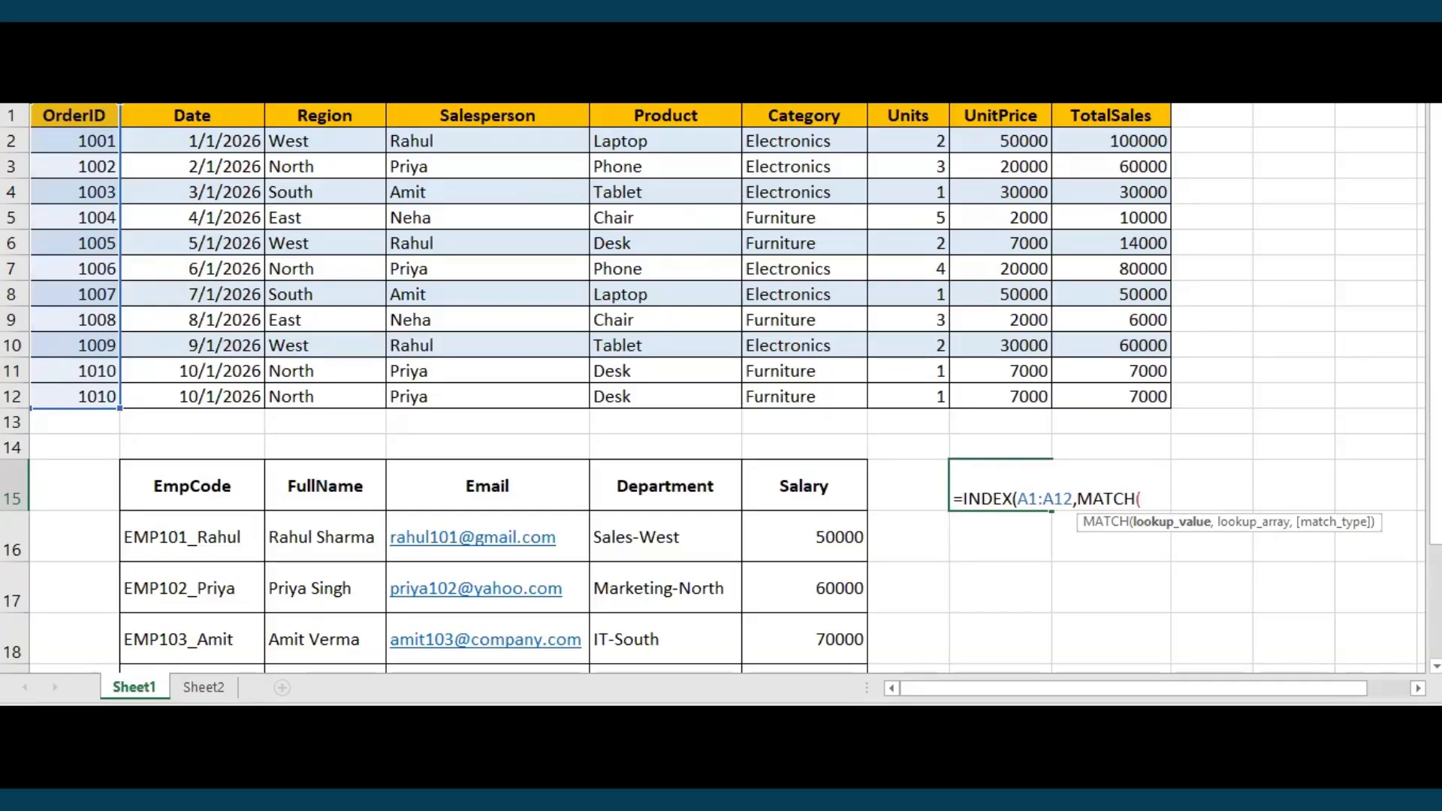
{"action": "key", "text": "BackSpace"}
{"action": "key", "text": "BackSpace"}
{"action": "key", "text": "BackSpace"}
{"action": "key", "text": "BackSpace"}
{"action": "key", "text": "BackSpace"}
{"action": "key", "text": "BackSpace"}
{"action": "key", "text": "BackSpace"}
{"action": "key", "text": "BackSpace"}
{"action": "key", "text": "BackSpace"}
{"action": "key", "text": "BackSpace"}
{"action": "key", "text": "BackSpace"}
{"action": "key", "text": "BackSpace"}
{"action": "key", "text": "BackSpace"}
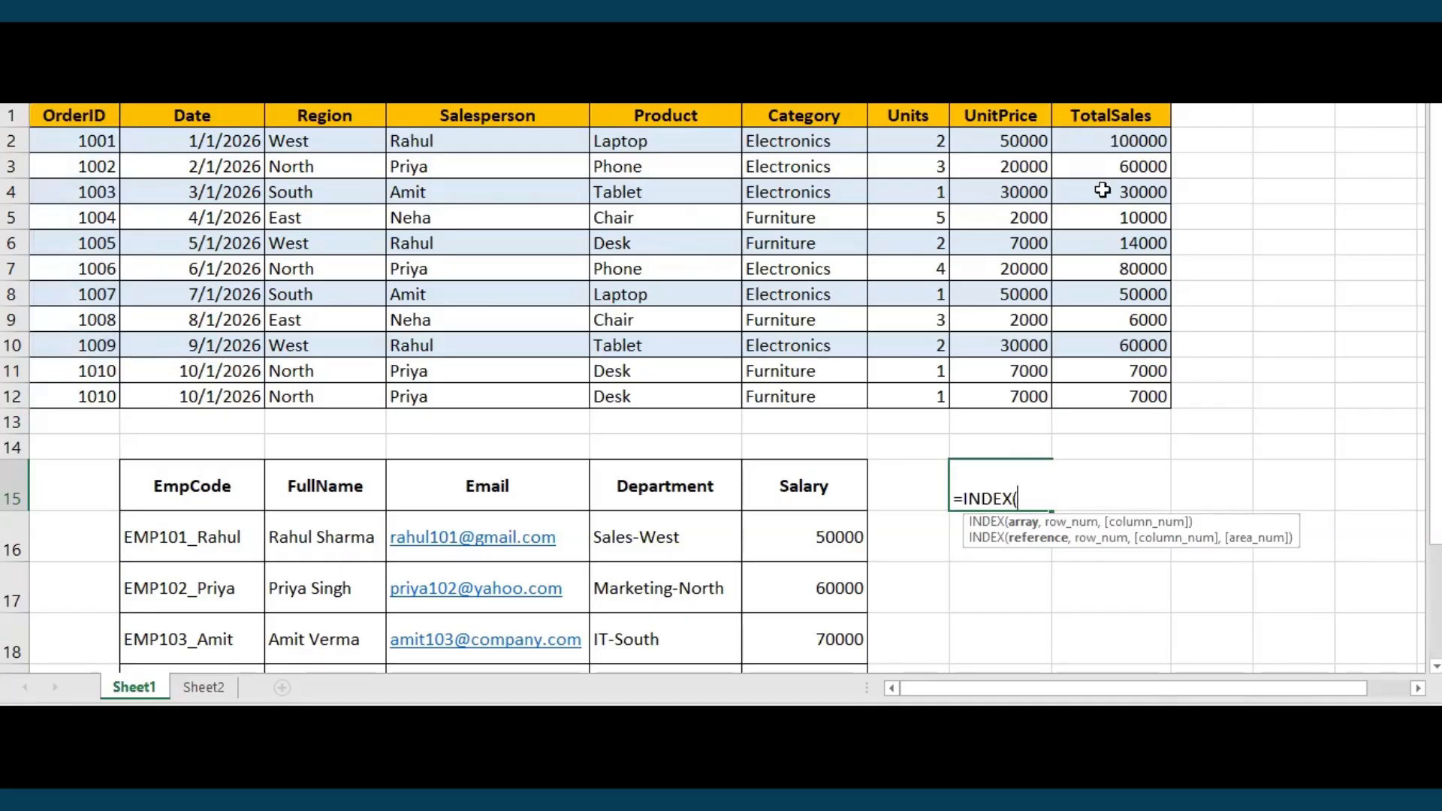
Set the TotalSales range I1:I12 as the INDEX array and nest a MATCH function as the row number.
{"action": "left_click", "coordinate": [1096, 117]}
{"action": "left_click_drag", "start_coordinate": [1098, 150], "coordinate": [1088, 399]}
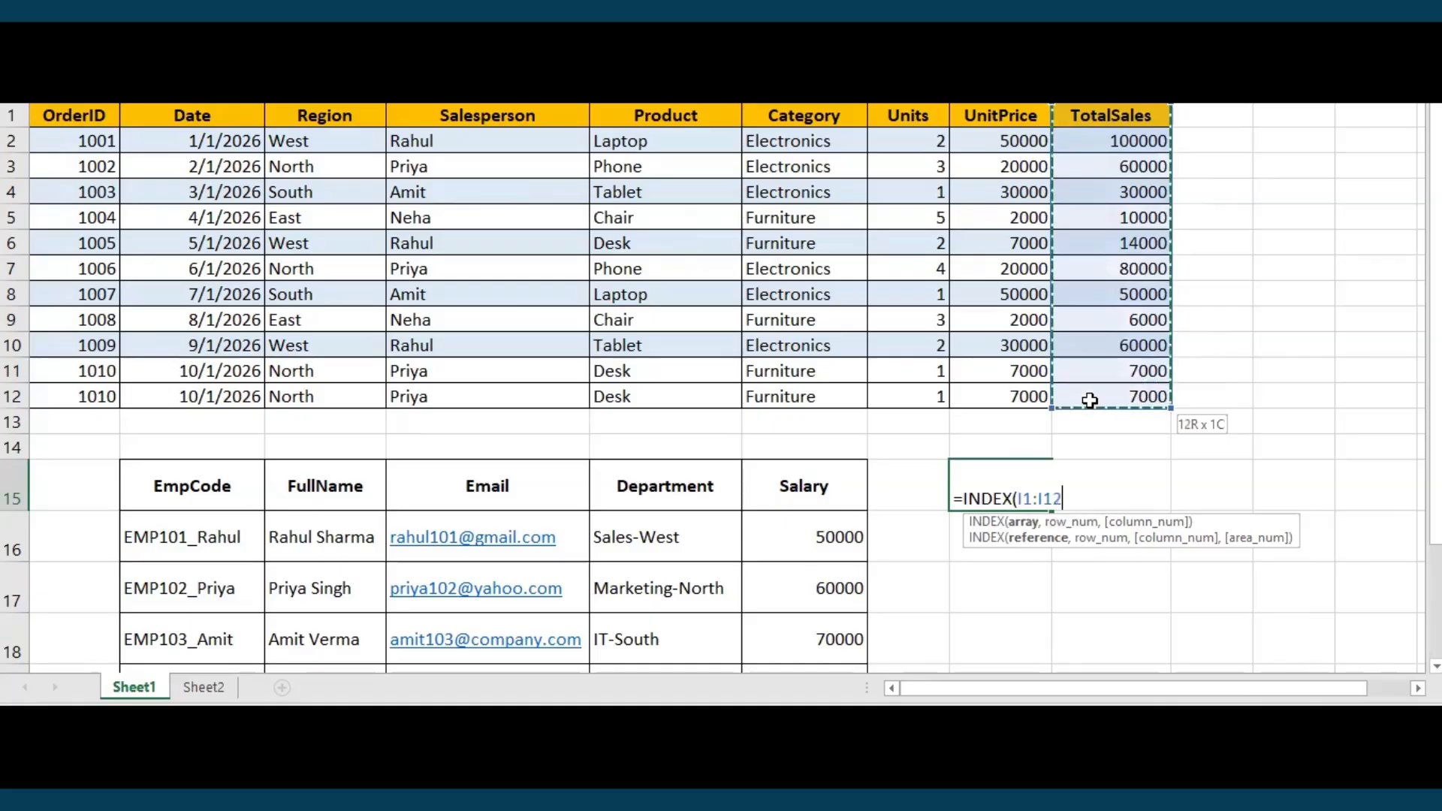
{"action": "type", "text": ","}
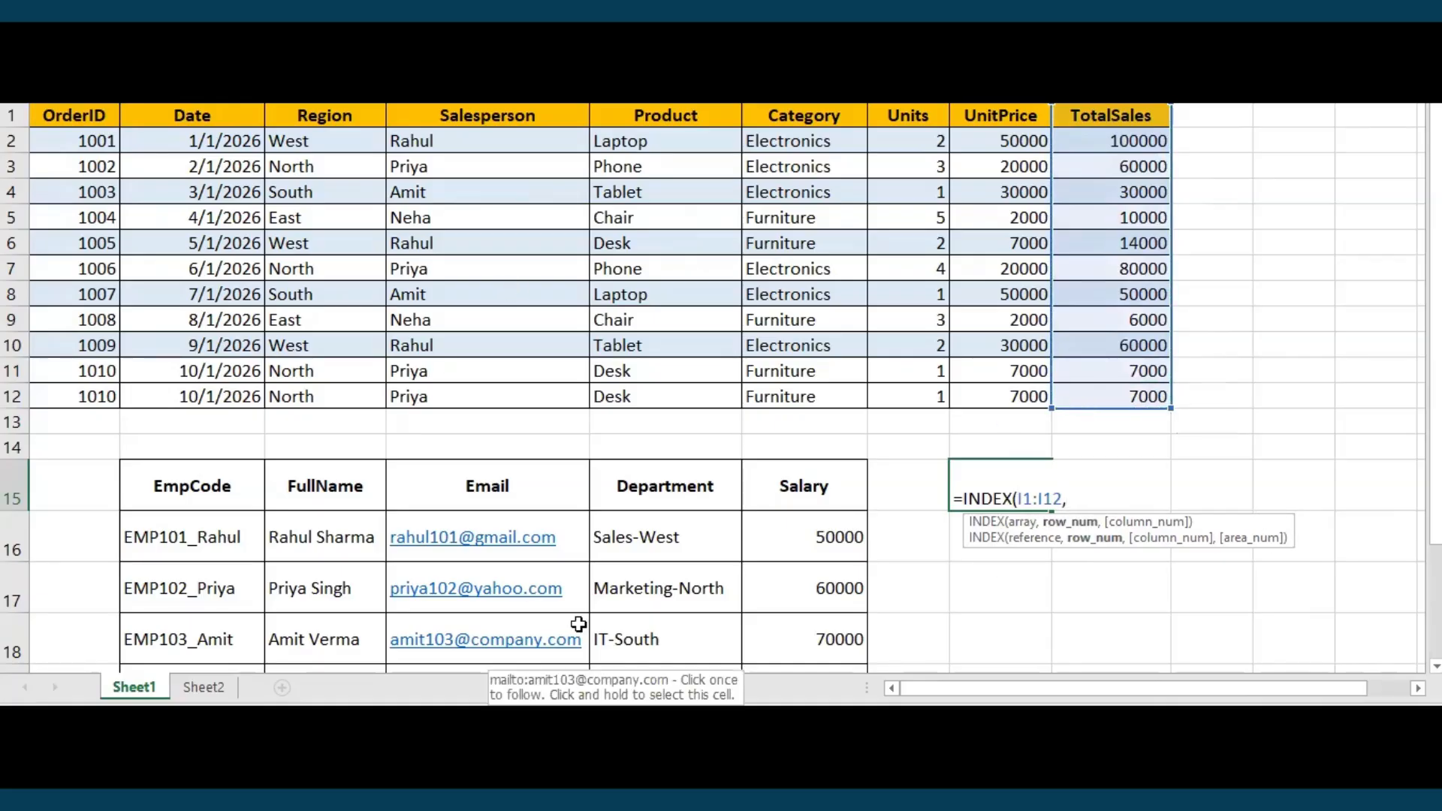
{"action": "type", "text": "MAT"}
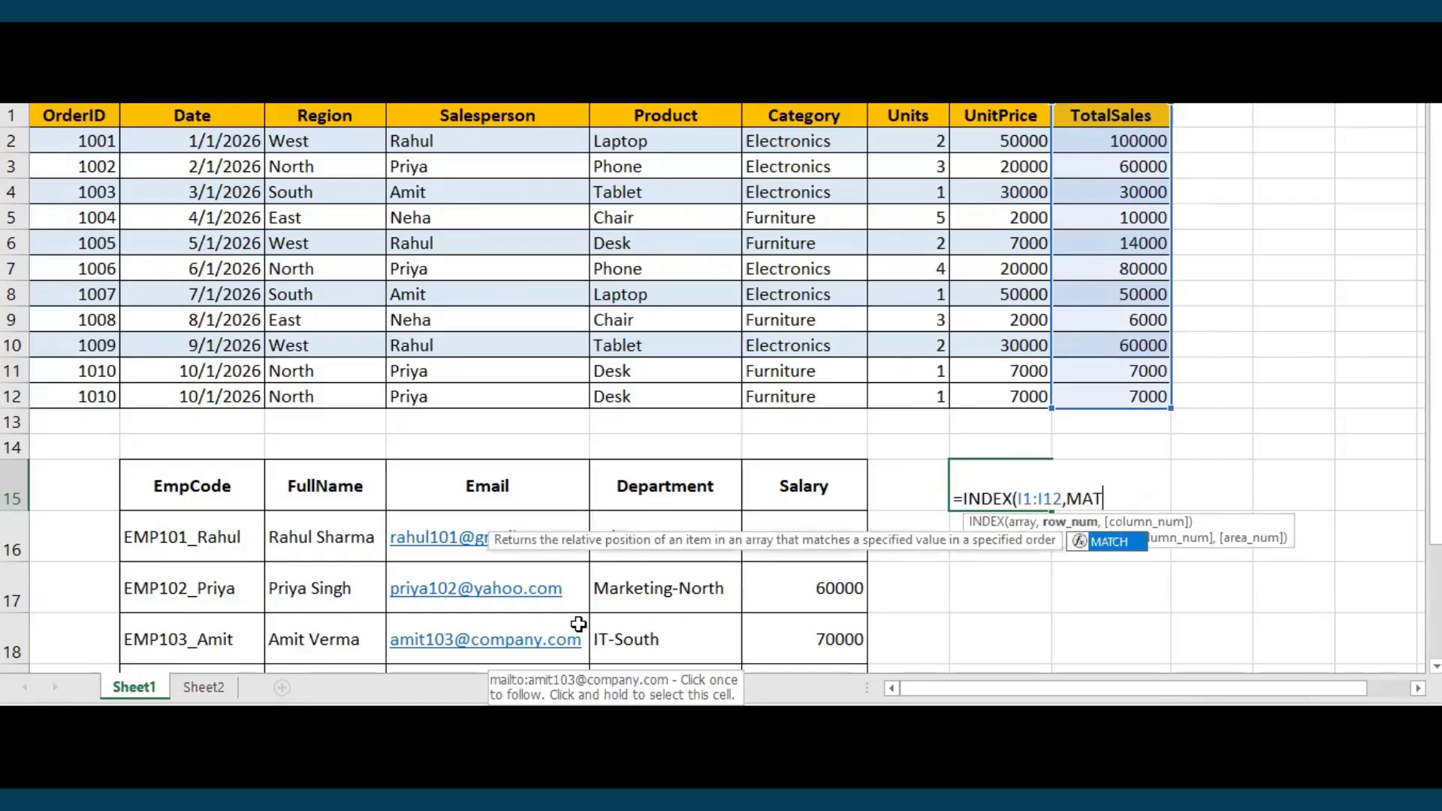
{"action": "key", "text": "Tab"}
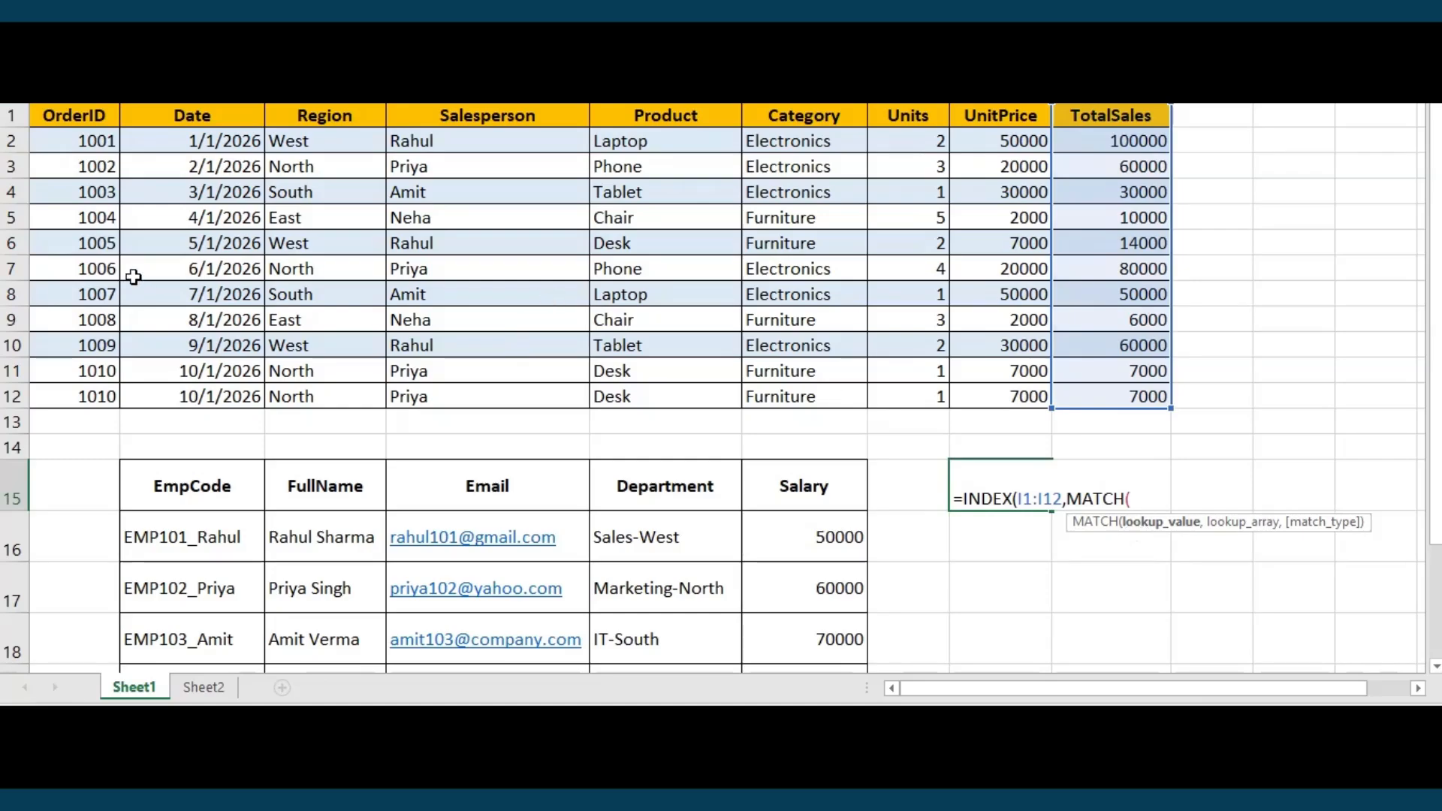
Complete MATCH with lookup value A6, lookup array A1:A12 and match type 0, and enter the formula in H15.
{"action": "left_click", "coordinate": [86, 241]}
{"action": "type", "text": ","}
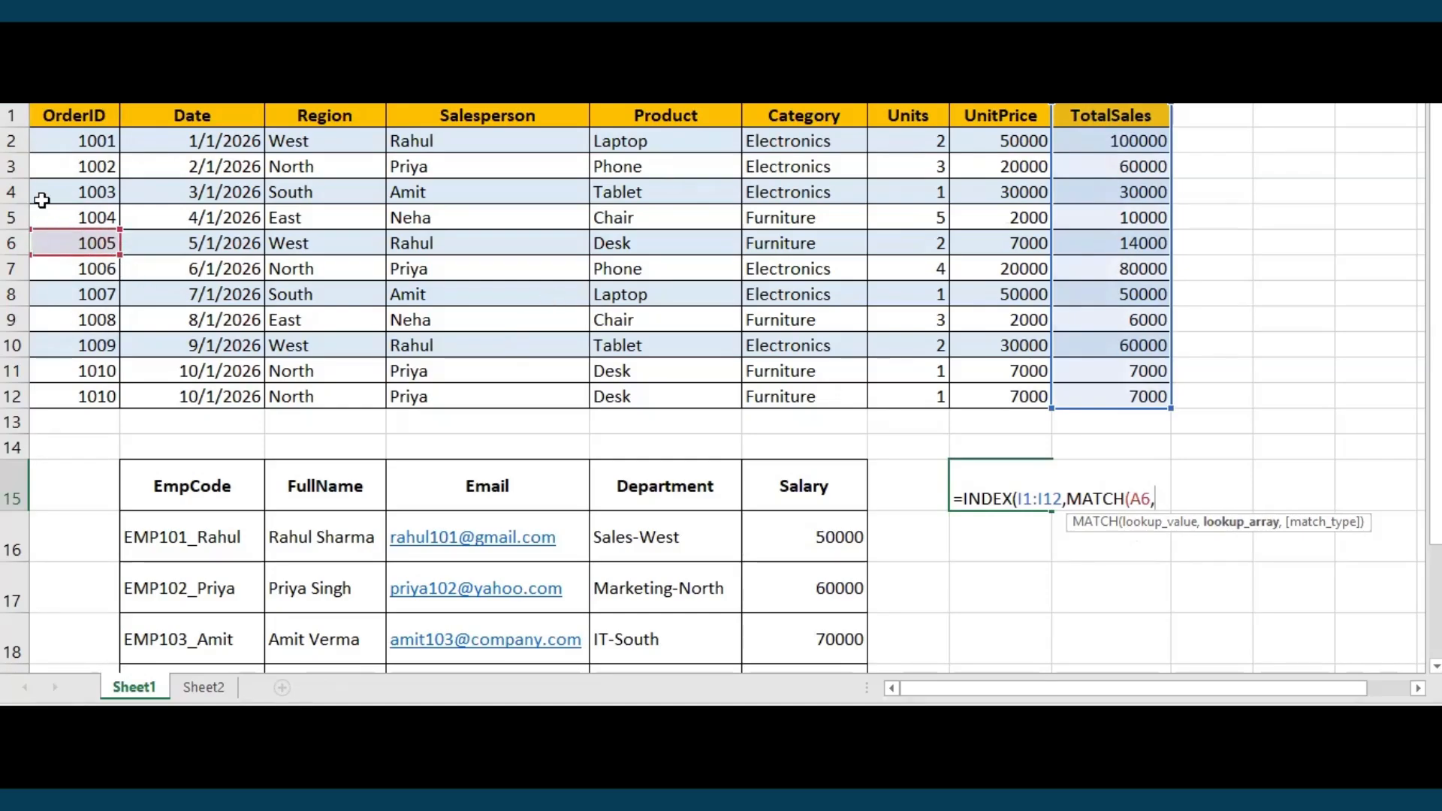
{"action": "left_click_drag", "start_coordinate": [53, 113], "coordinate": [39, 385]}
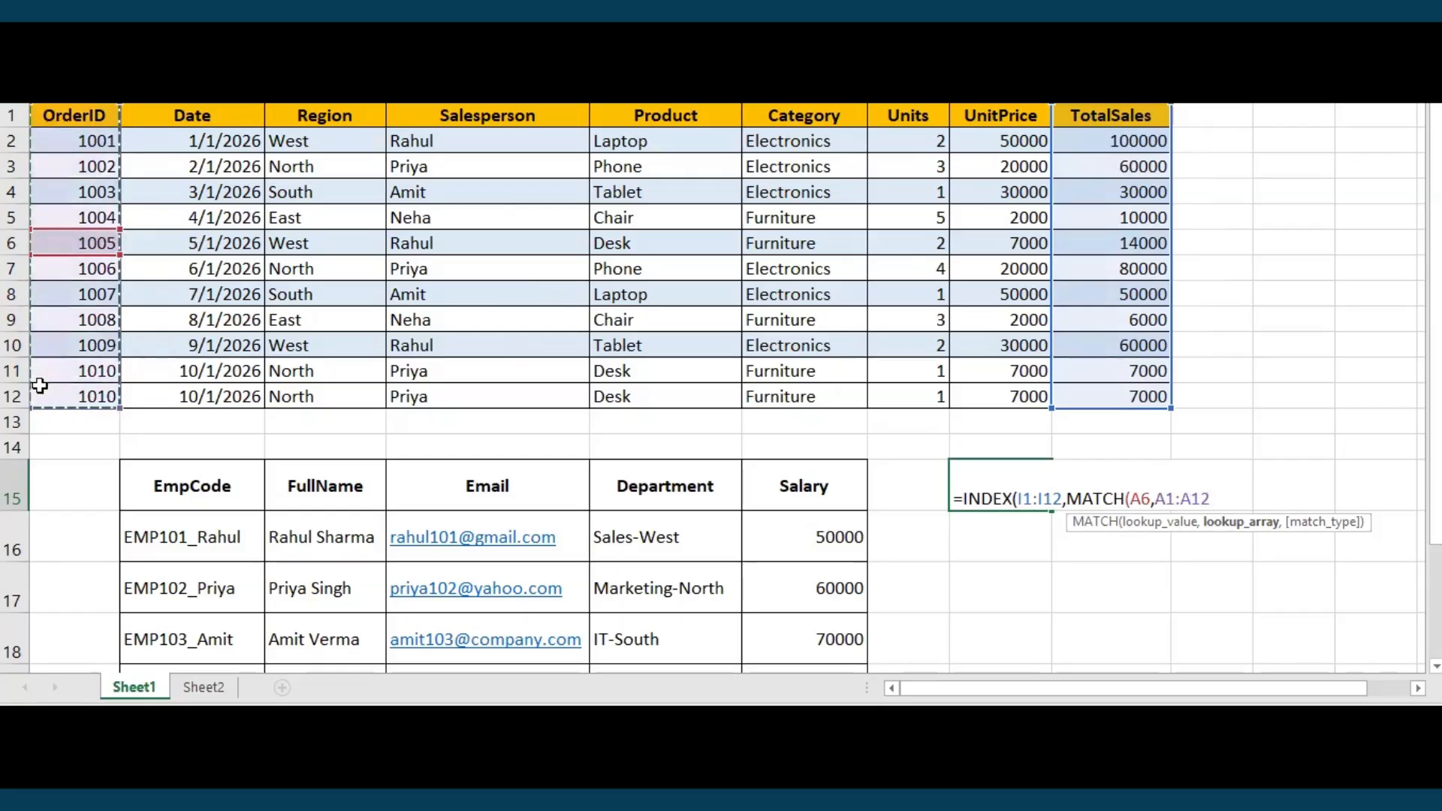
{"action": "type", "text": ",0"}
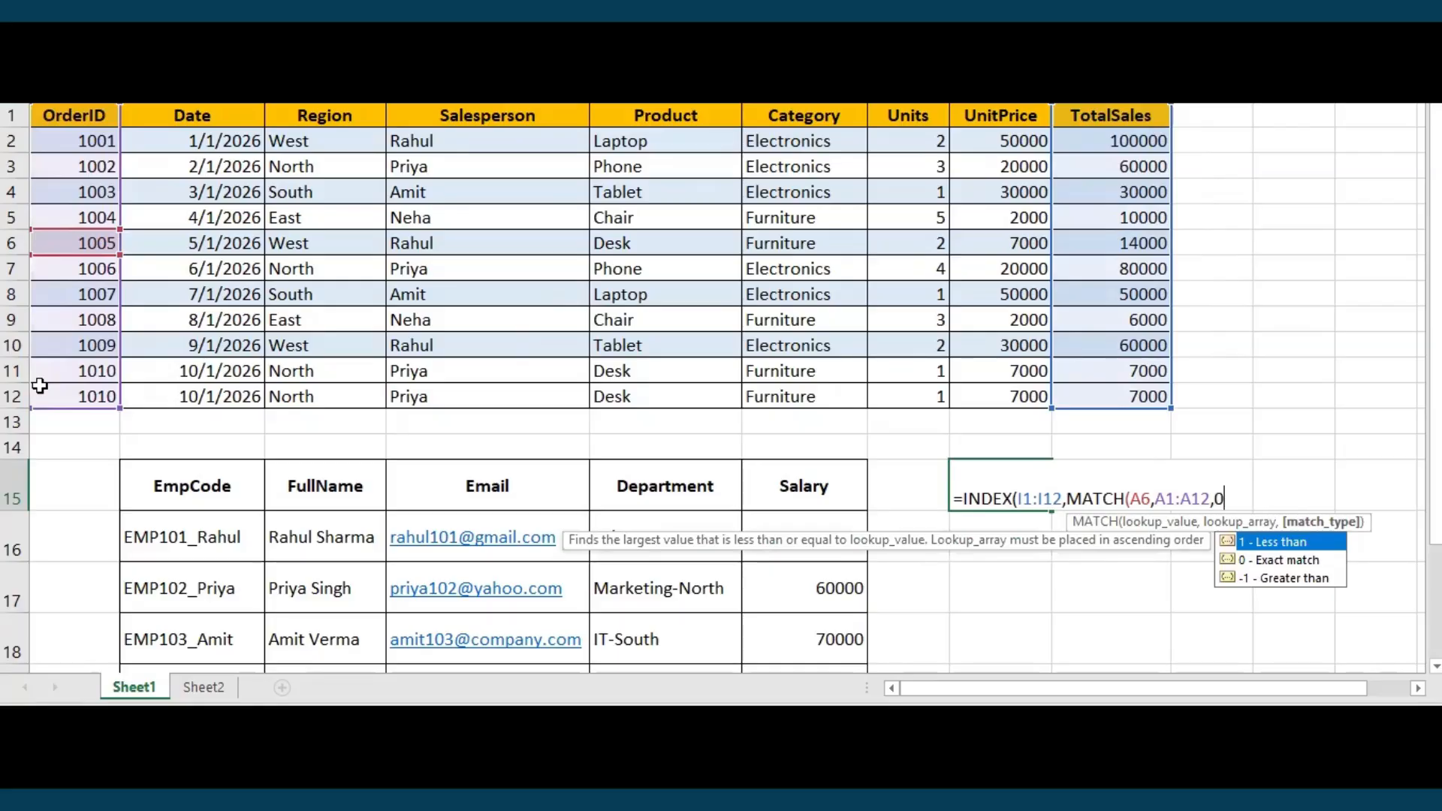
{"action": "type", "text": ")"}
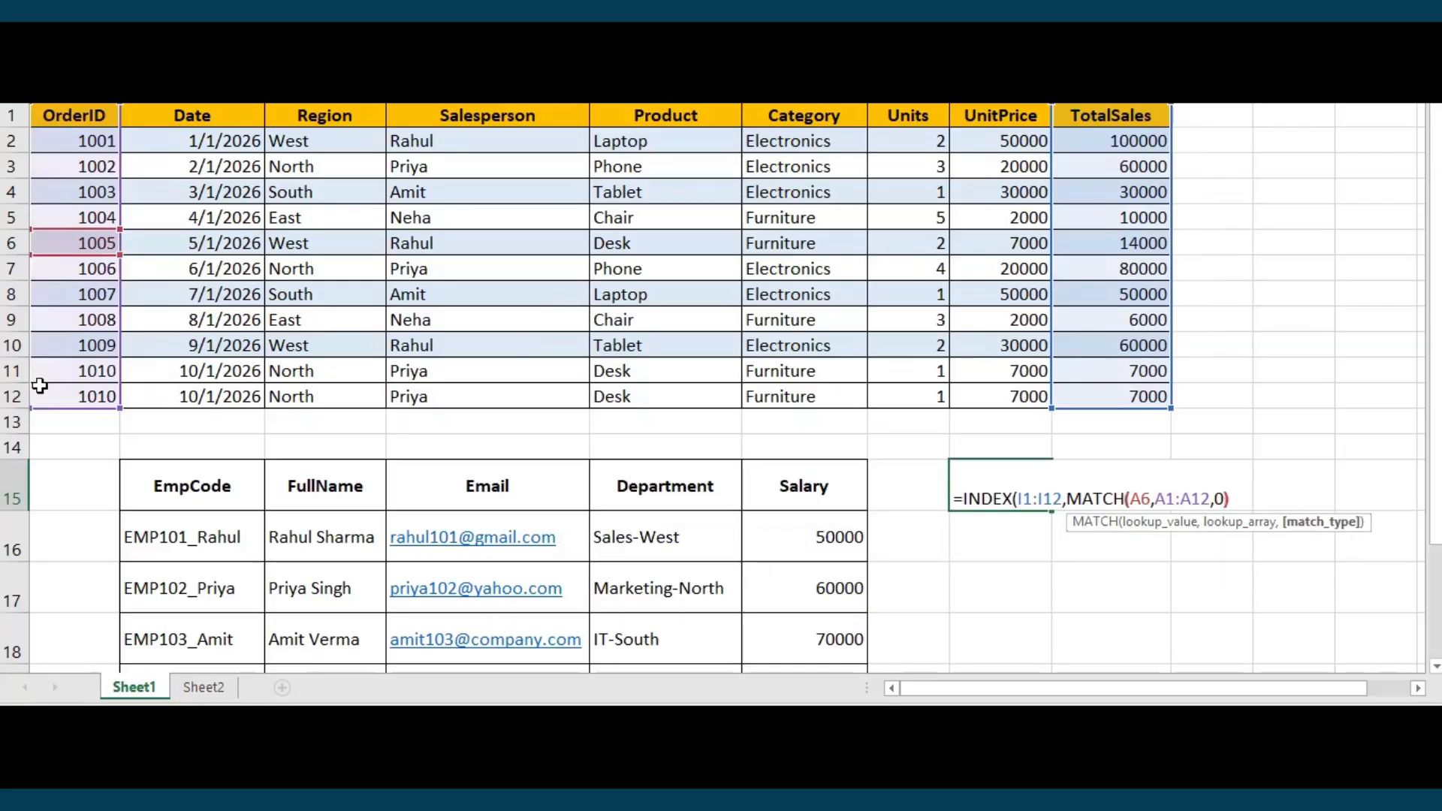
{"action": "type", "text": ")"}
{"action": "key", "text": "Return"}
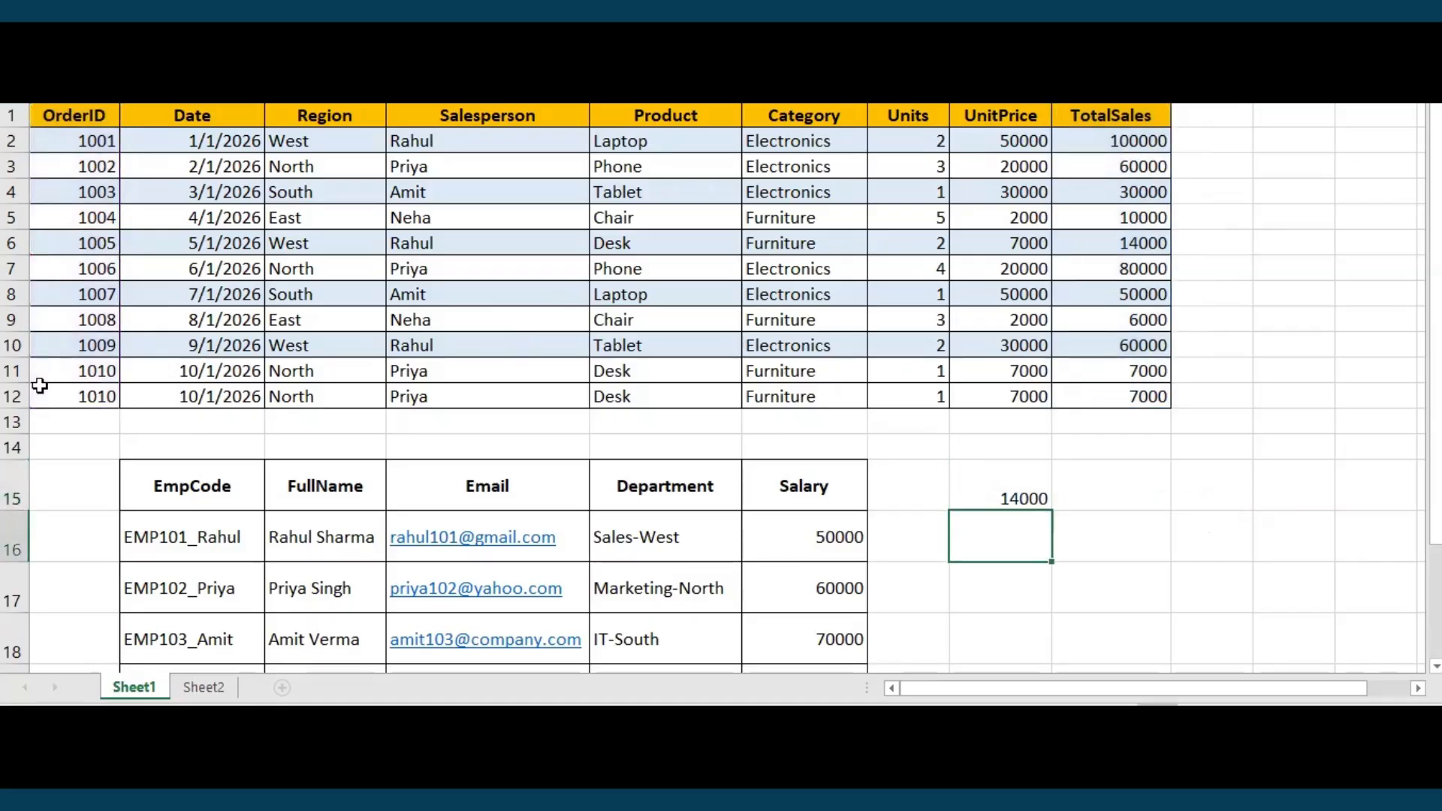
Compare the INDEX + MATCH result in H15 with the TotalSales entry in the row of OrderID 1005.
{"action": "left_click", "coordinate": [977, 487]}
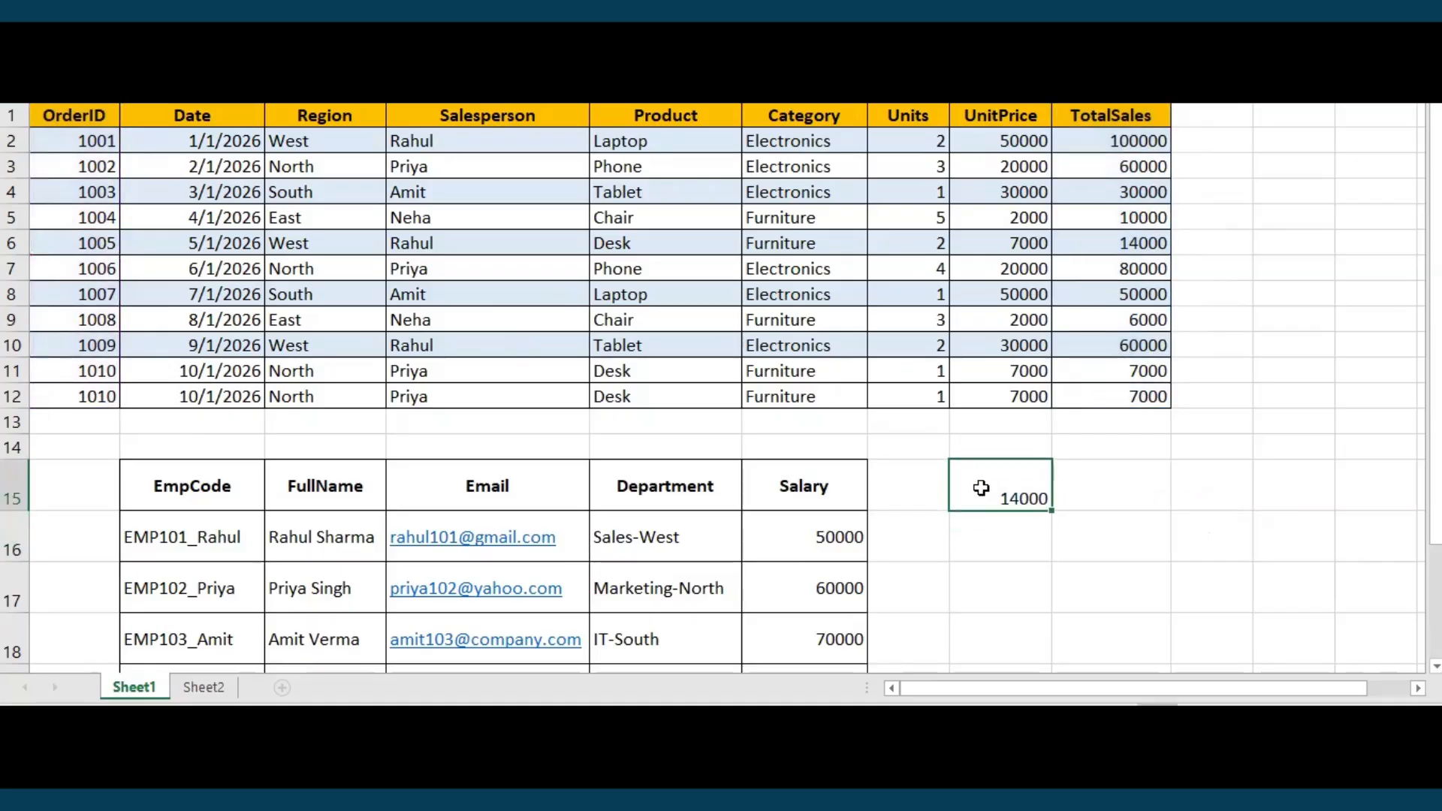
{"action": "left_click", "coordinate": [14, 243]}
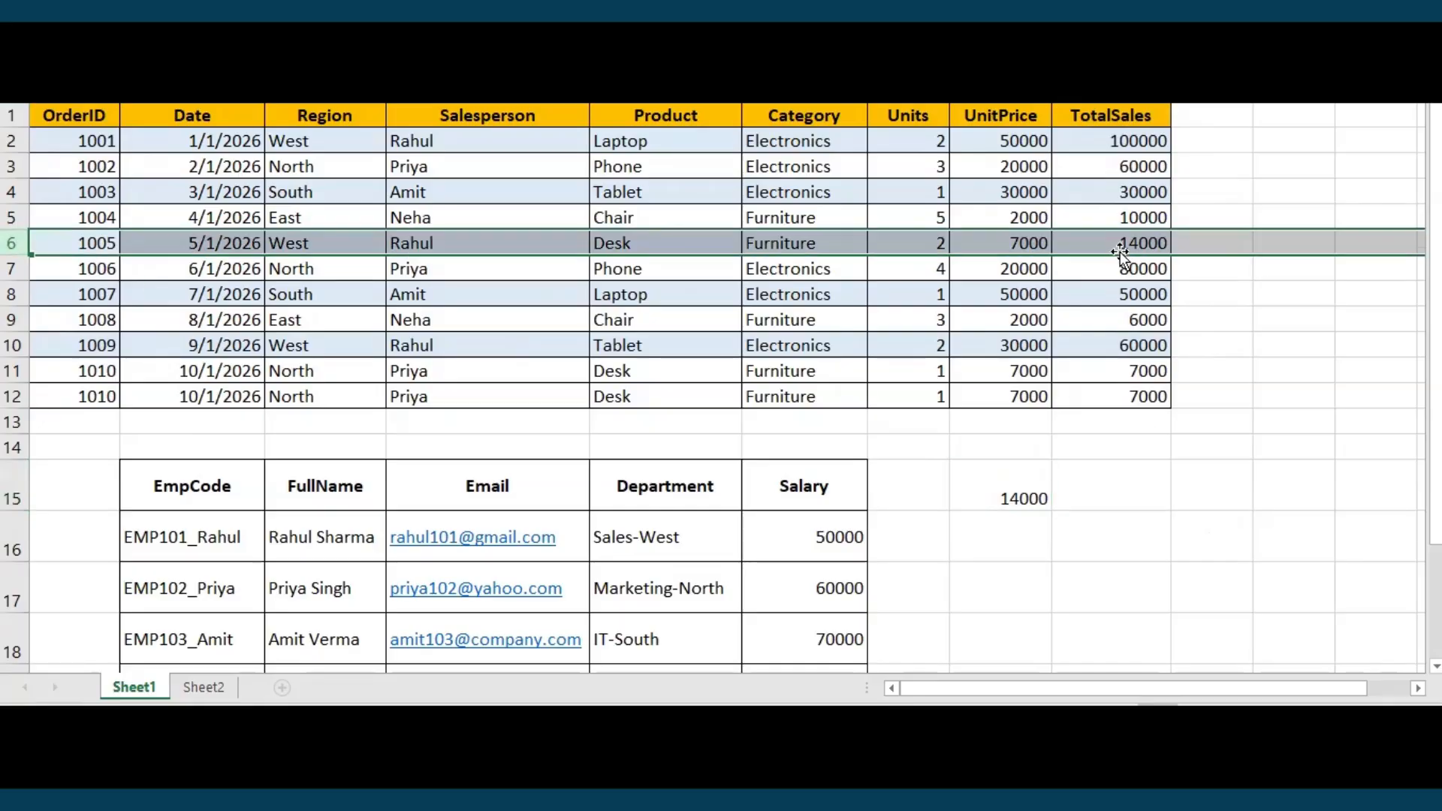
{"action": "left_click", "coordinate": [986, 494]}
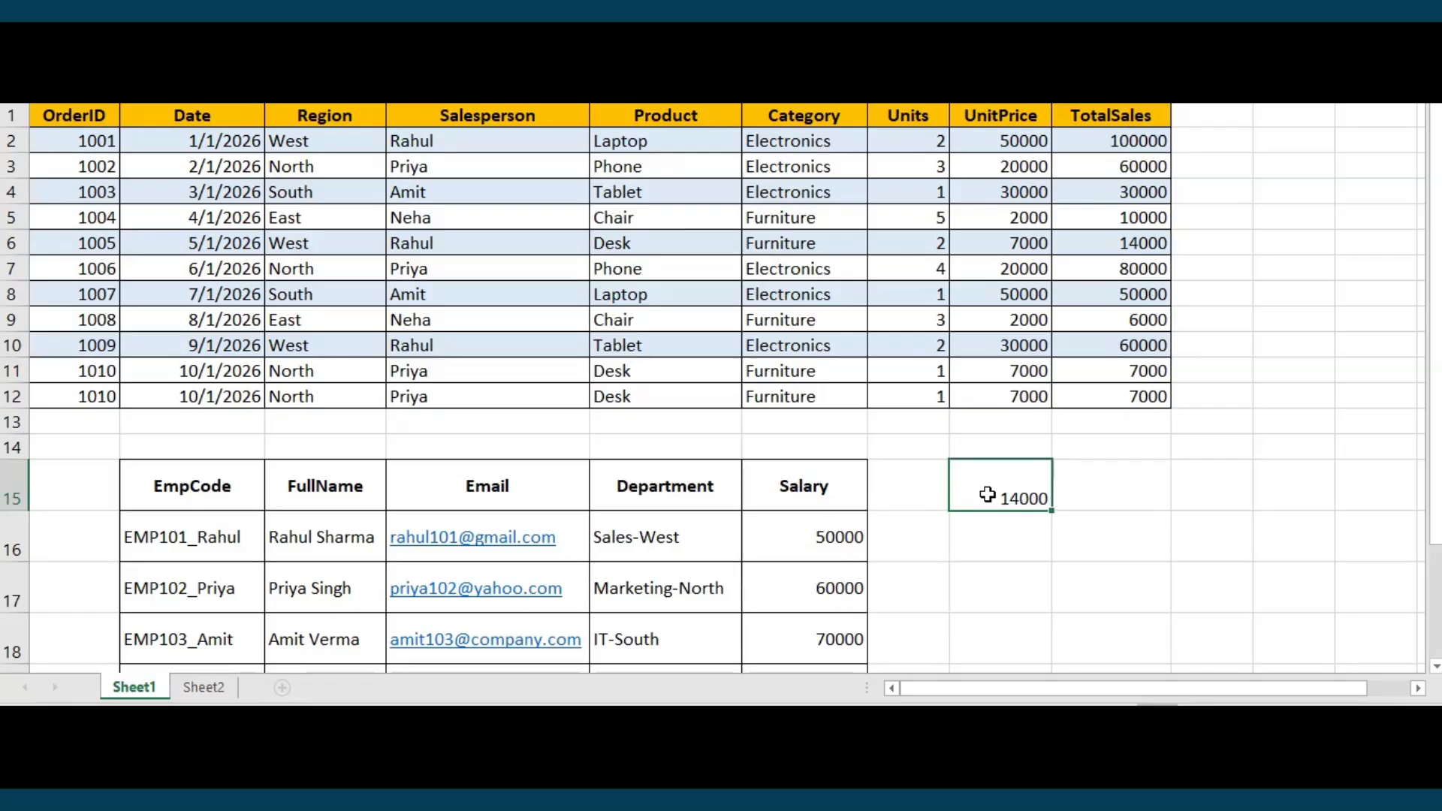
Return to the function list on Sheet2 and fill the INDEX + MATCH row with dark orange.
{"action": "left_click", "coordinate": [203, 687]}
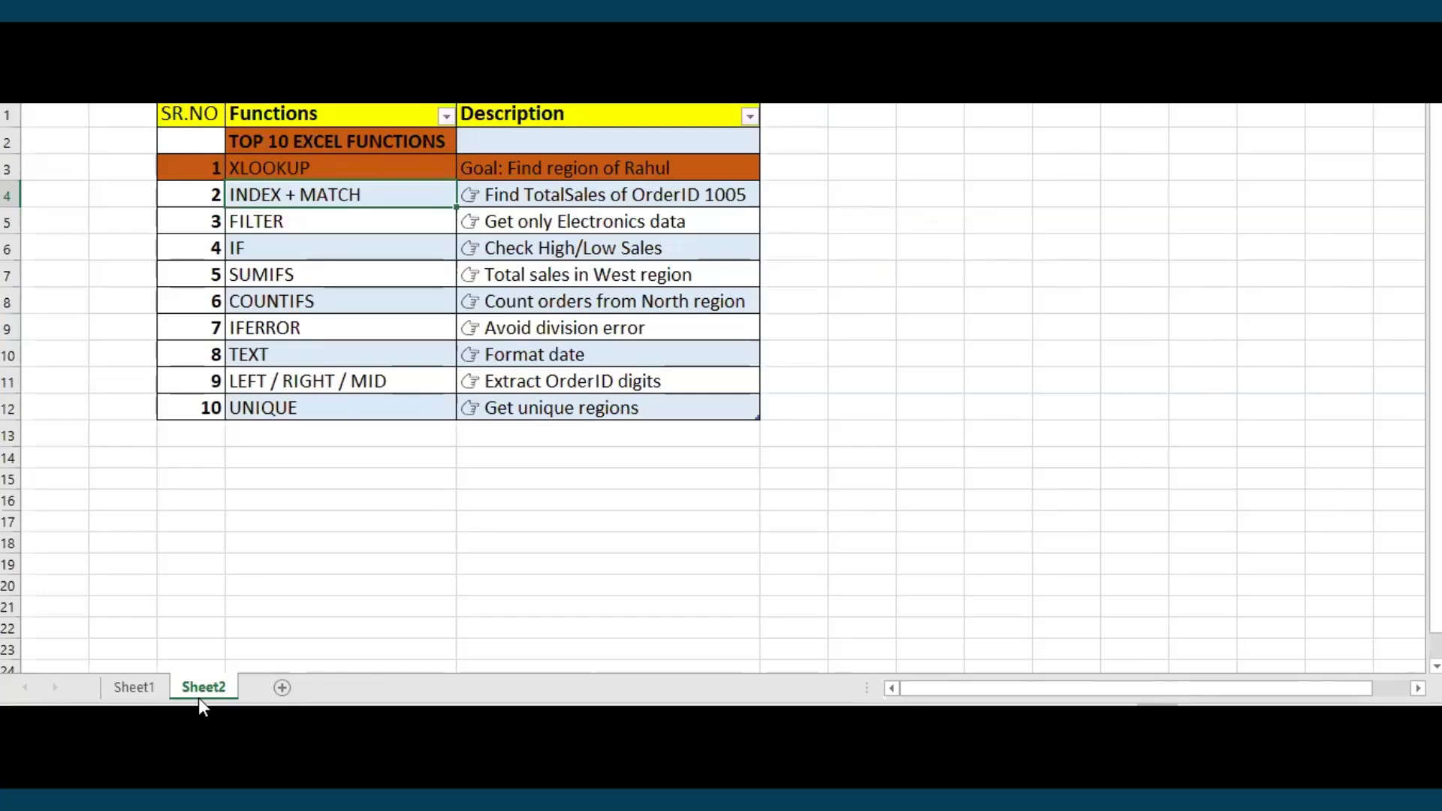
{"action": "left_click_drag", "start_coordinate": [187, 195], "coordinate": [375, 197]}
{"action": "left_click_drag", "start_coordinate": [513, 244], "coordinate": [499, 193]}
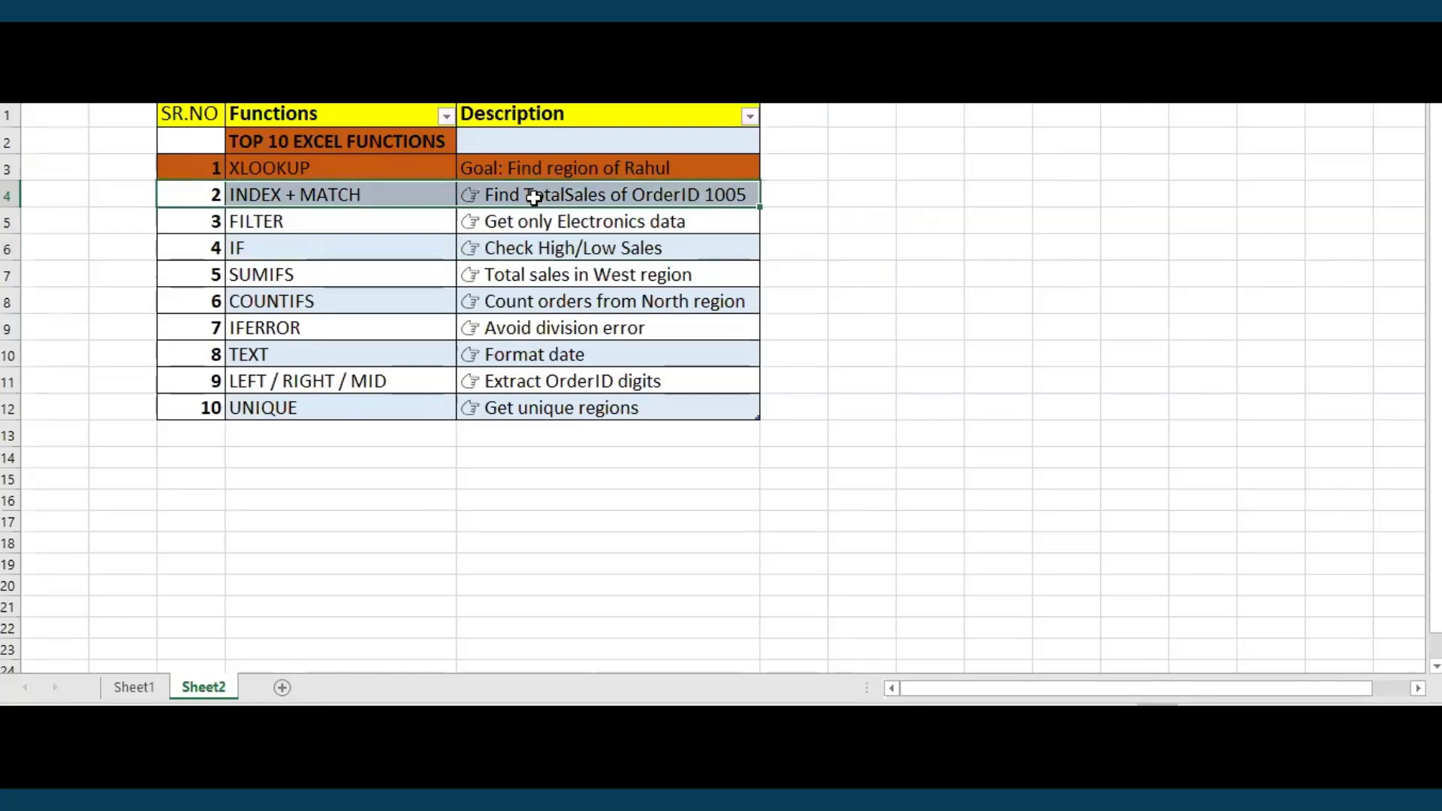
{"action": "left_click", "coordinate": [75, 11]}
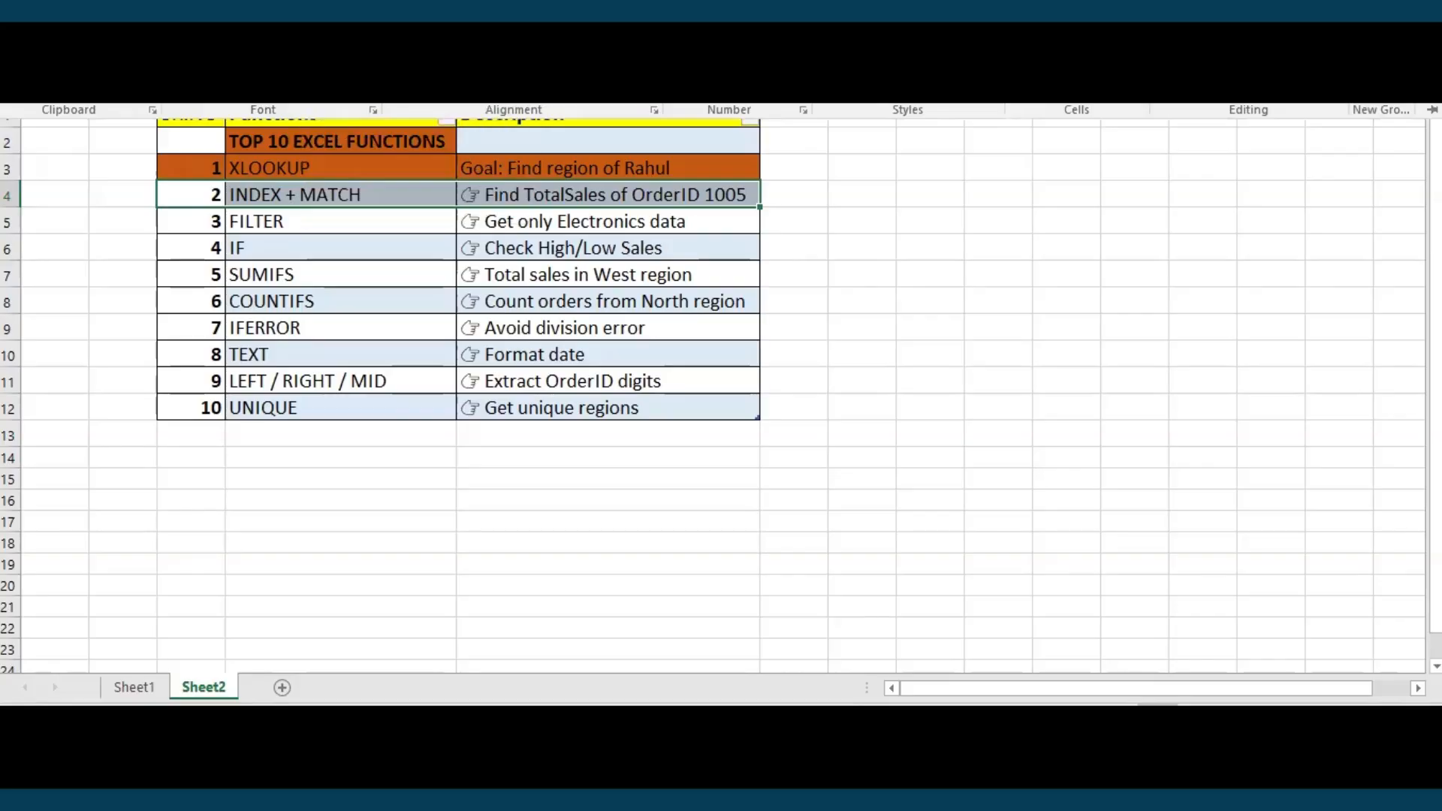
{"action": "left_click", "coordinate": [321, 80]}
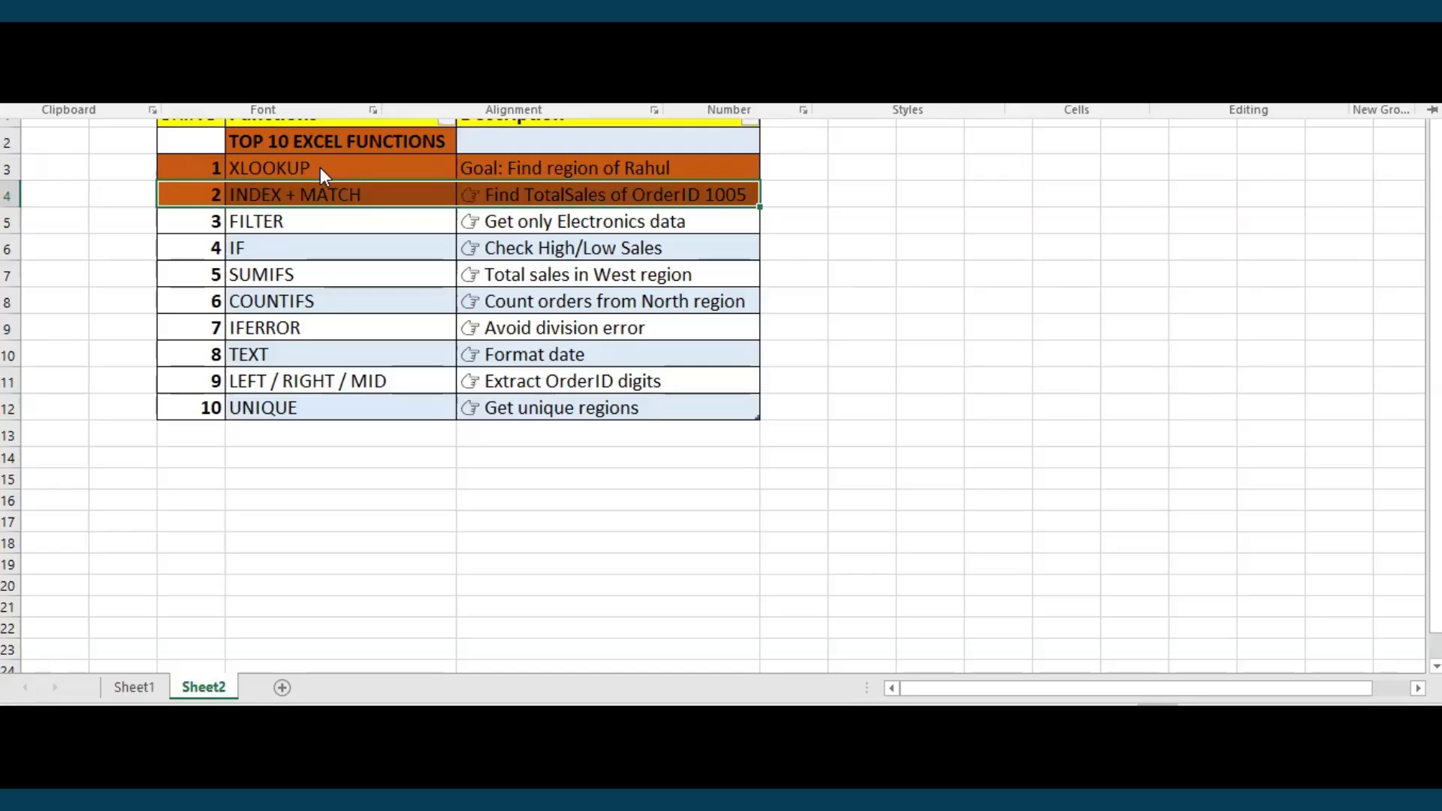
{"action": "left_click", "coordinate": [257, 223]}
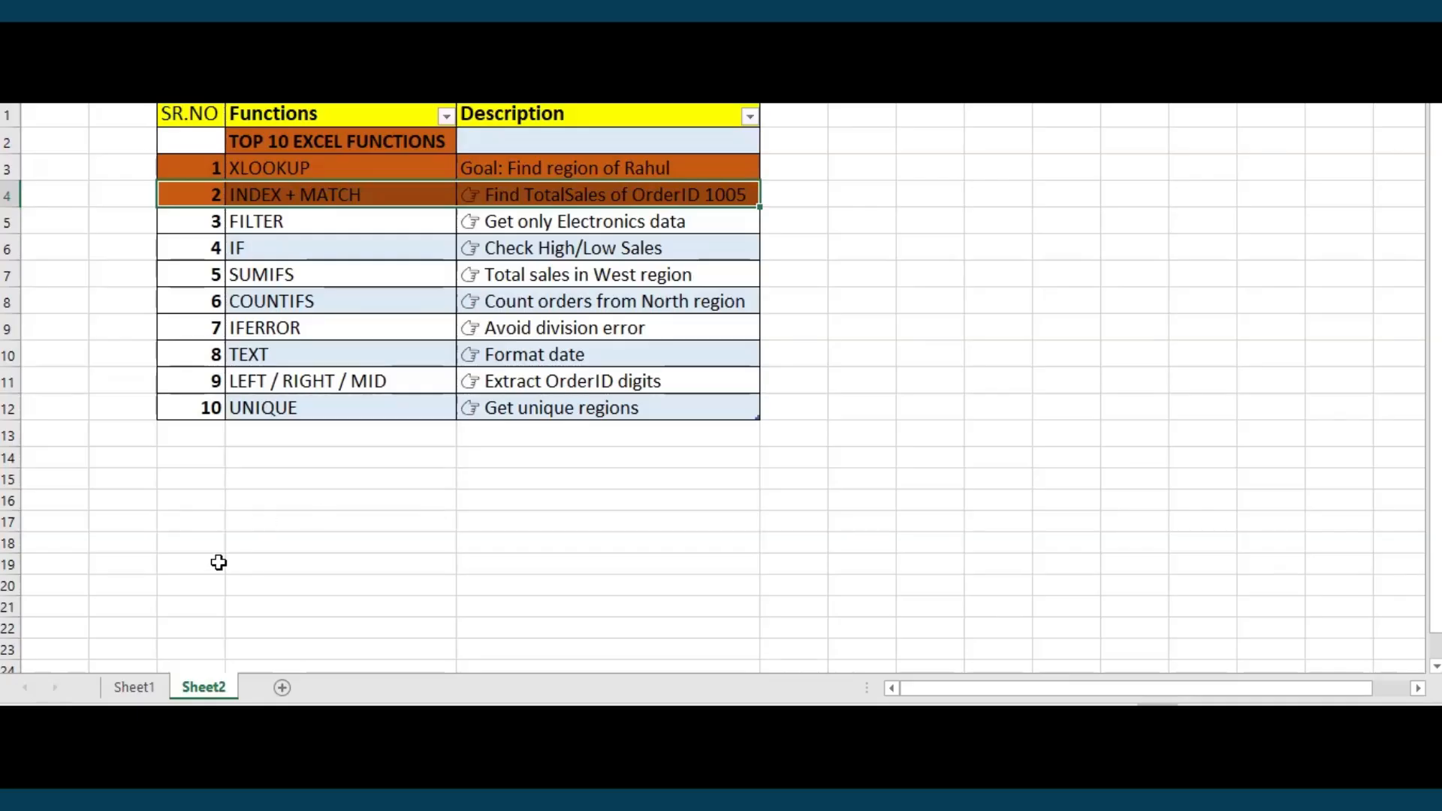
Switch to Book 8.xlsx in the Chrome browser and start a FILTER formula in cell K2.
{"action": "mouse_move", "coordinate": [554, 740]}
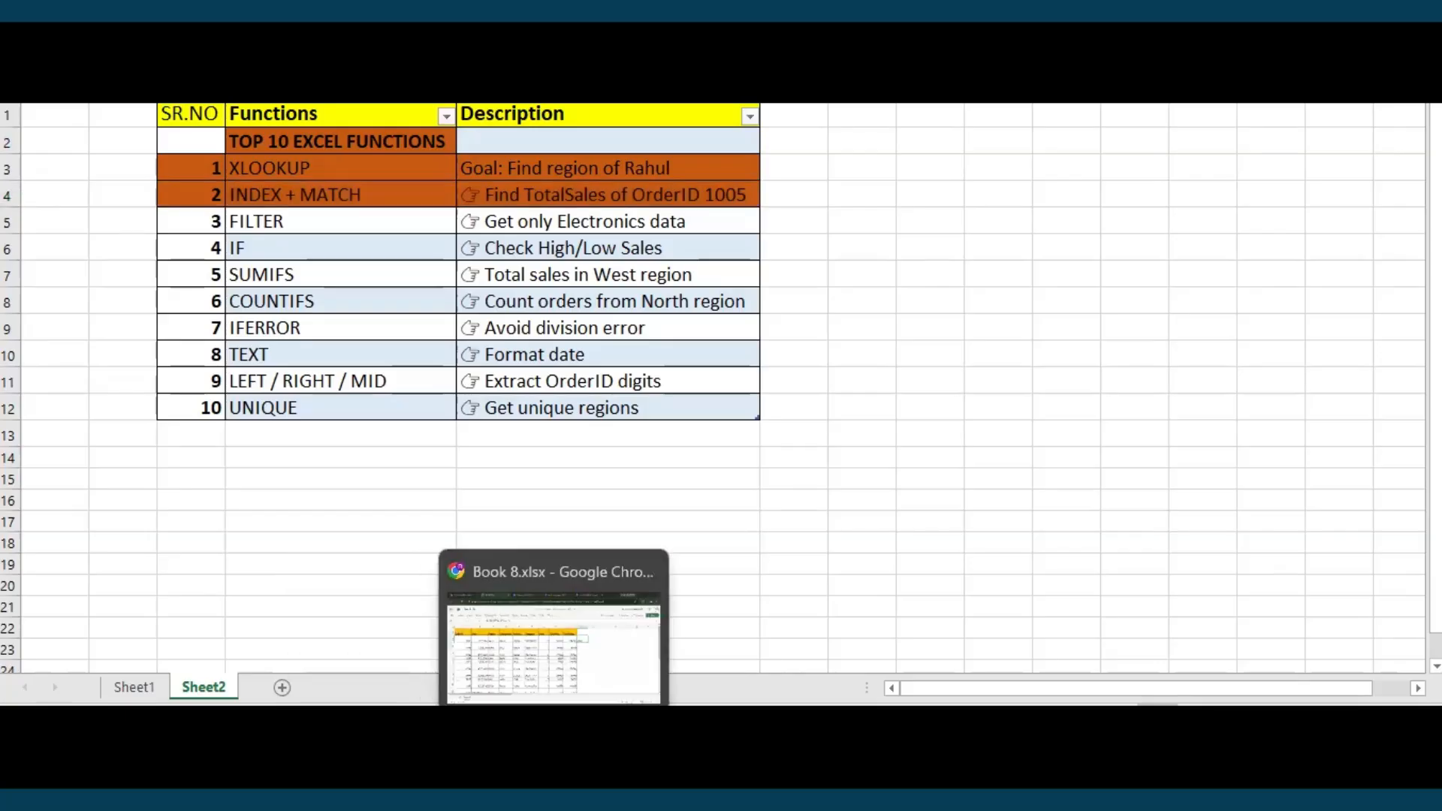
{"action": "left_click", "coordinate": [554, 638]}
{"action": "left_click", "coordinate": [990, 297]}
{"action": "type", "text": "=FIL"}
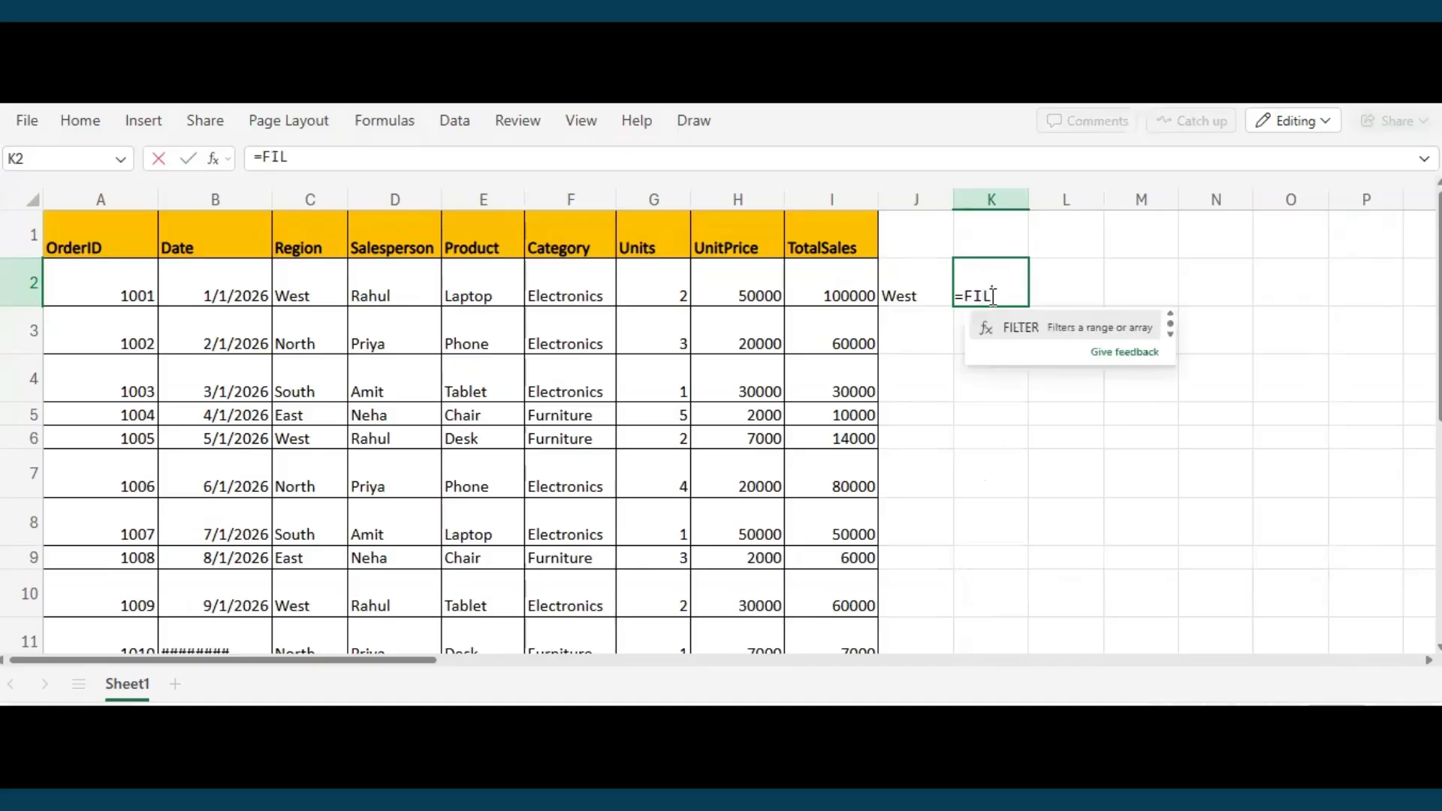
{"action": "key", "text": "Tab"}
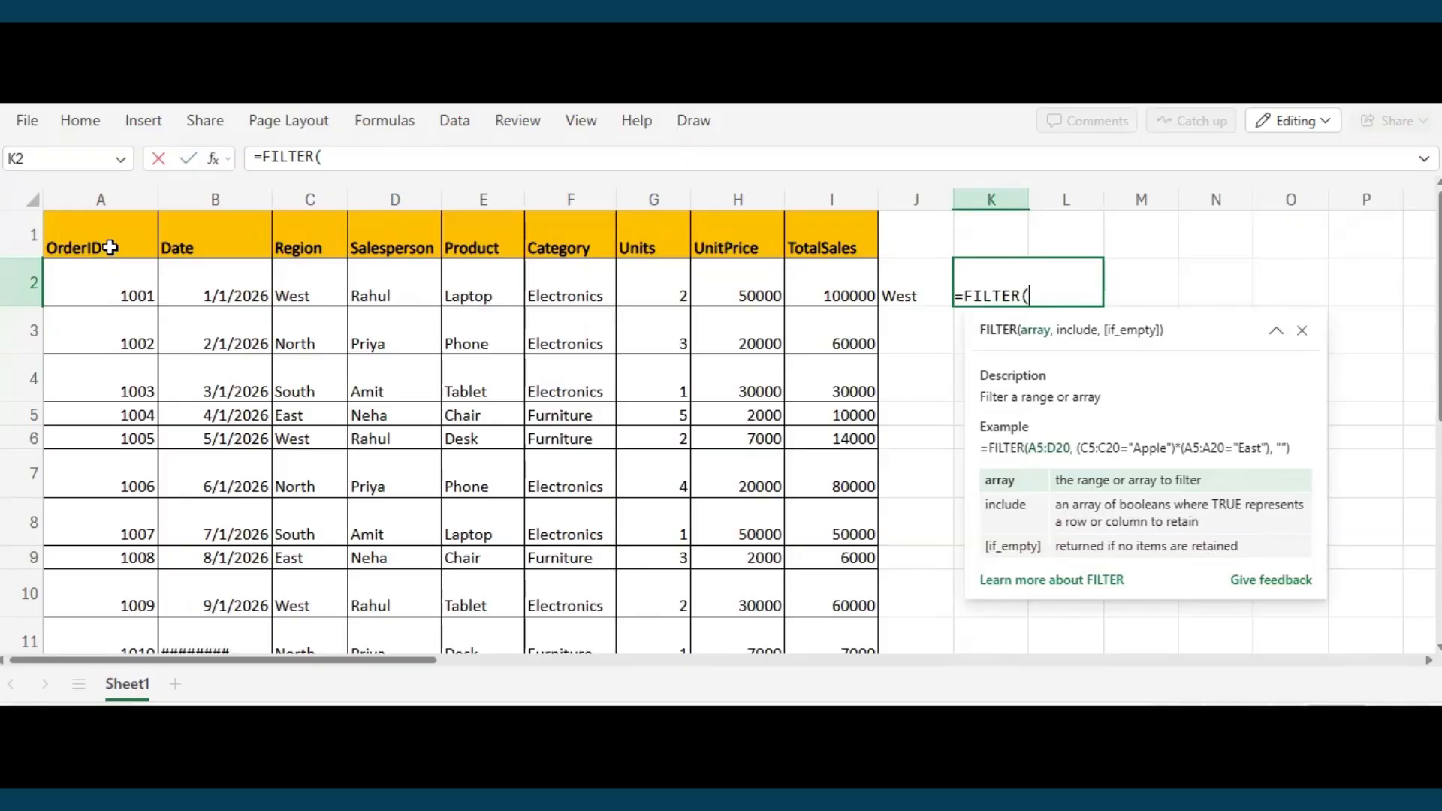
Set the whole sales table, A1:I12, as the FILTER array and move on to the include argument.
{"action": "left_click_drag", "start_coordinate": [115, 248], "coordinate": [622, 584]}
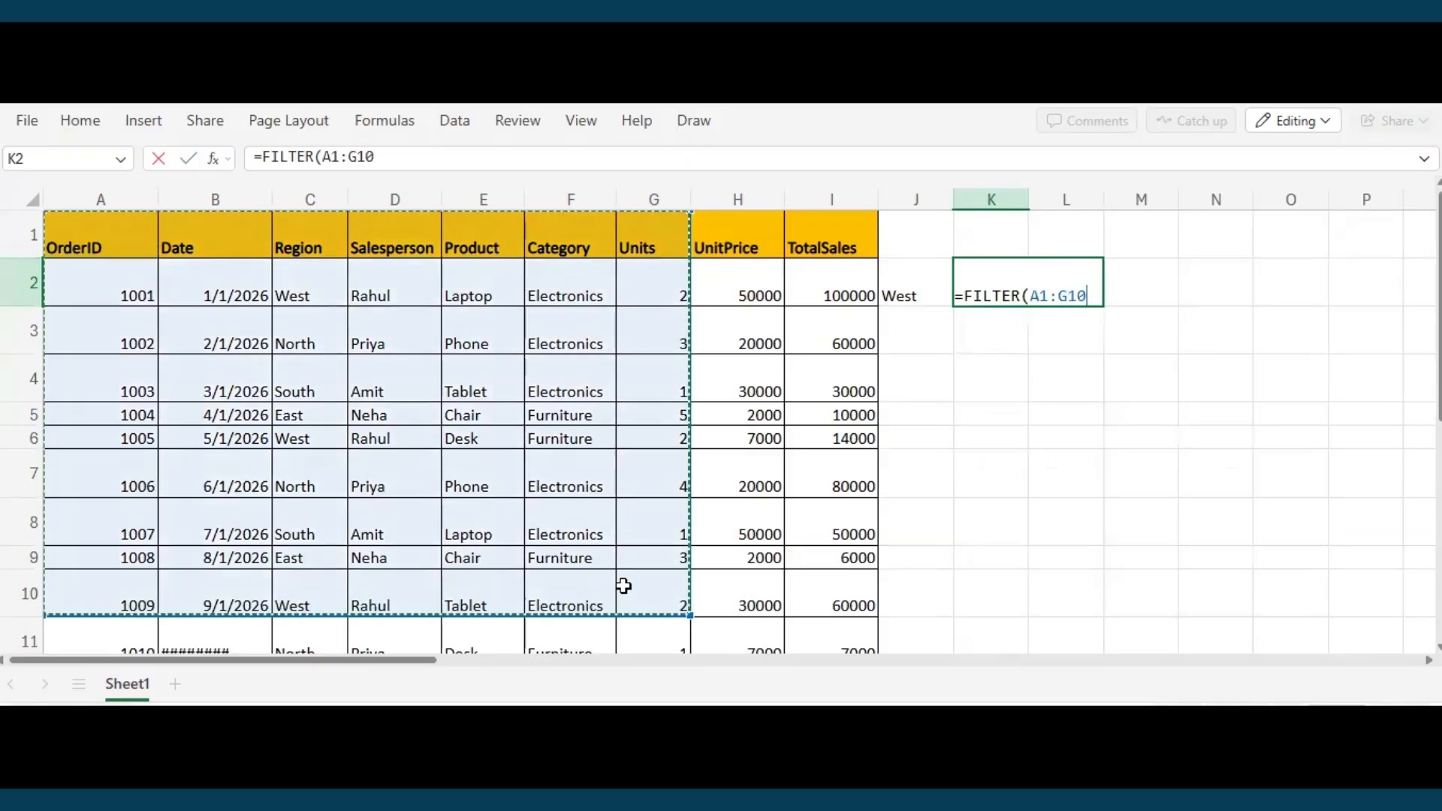
{"action": "key", "text": "shift+Right"}
{"action": "key", "text": "shift+Right"}
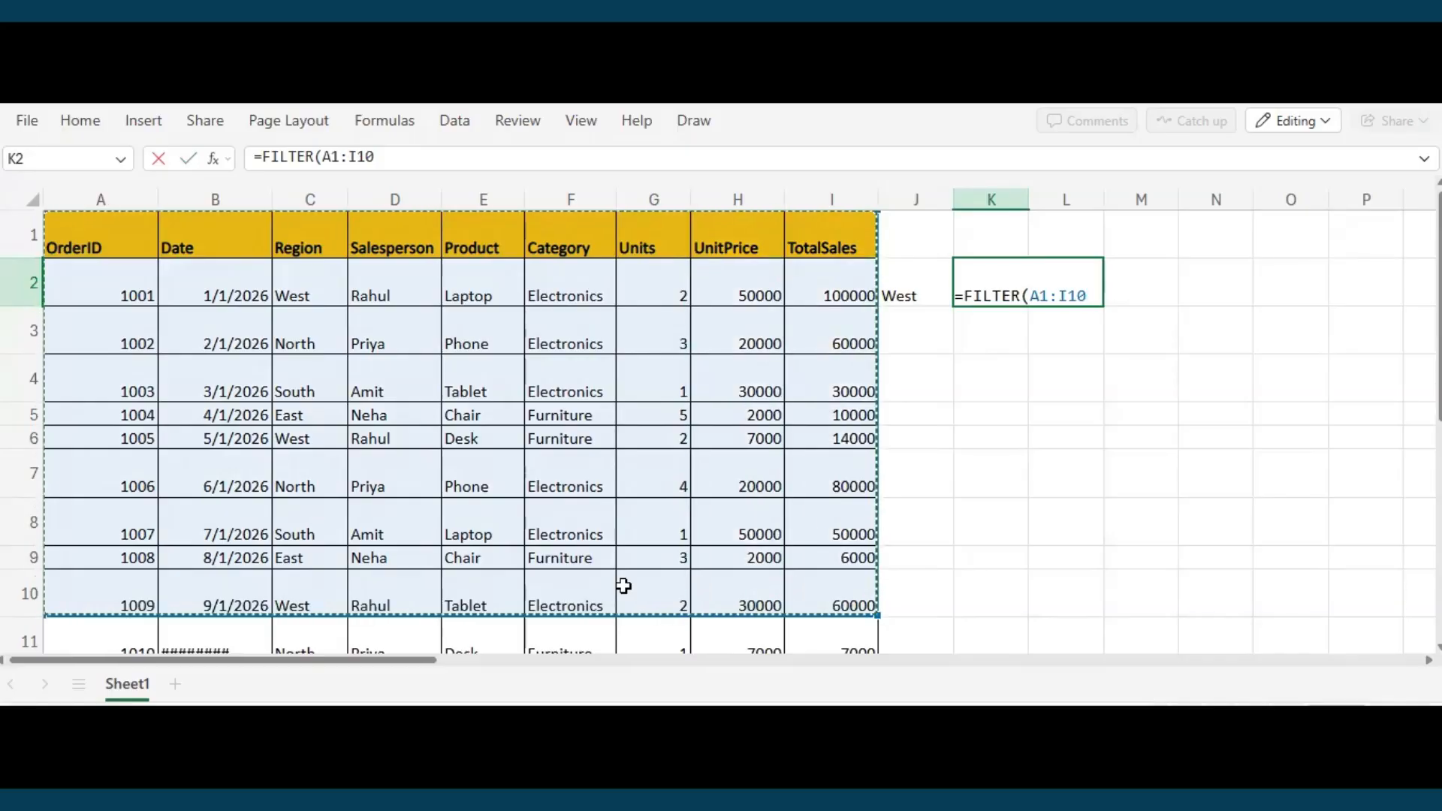
{"action": "key", "text": "shift+Down"}
{"action": "key", "text": "shift+Down"}
{"action": "key", "text": "shift+Down"}
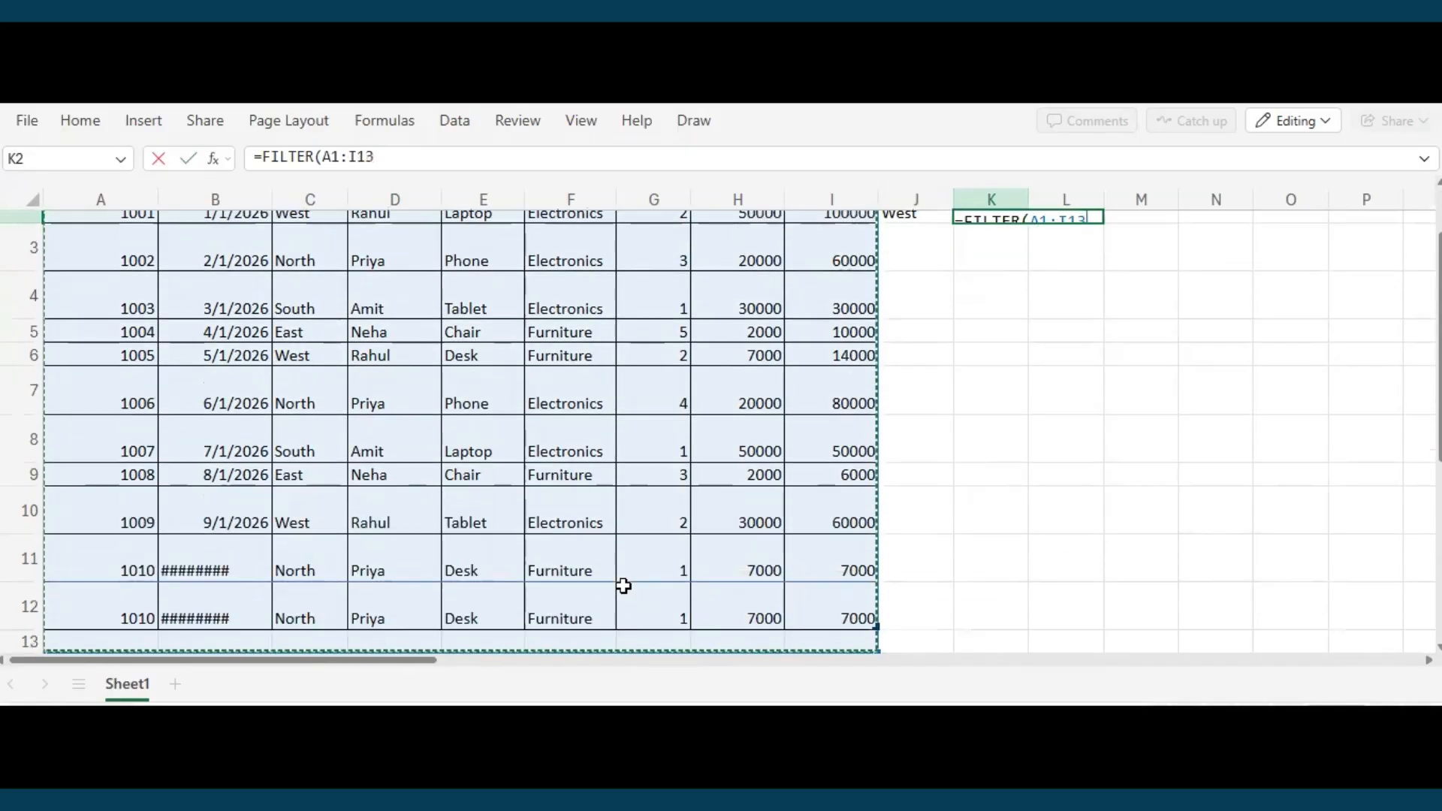
{"action": "key", "text": "shift+Up"}
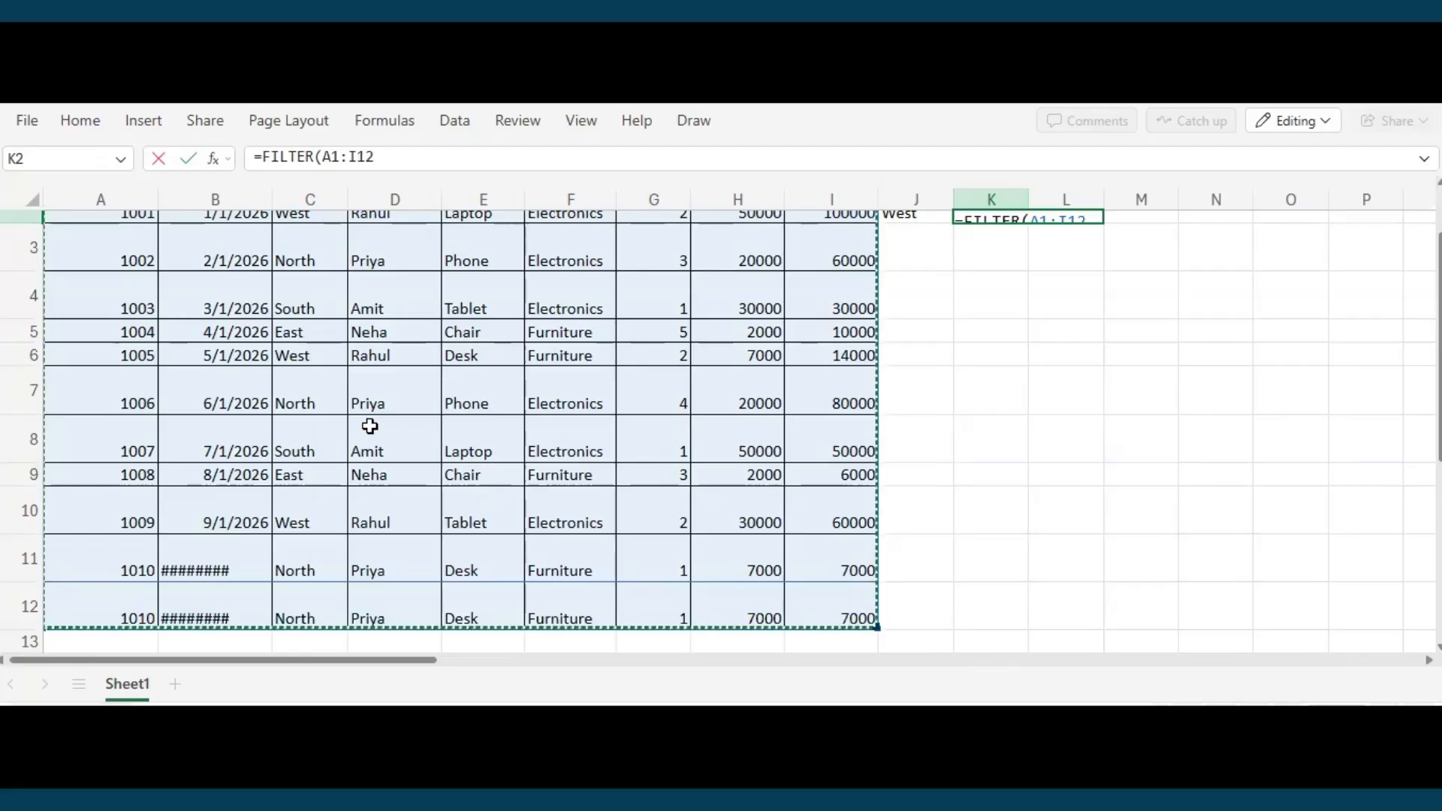
{"action": "left_click", "coordinate": [392, 159]}
{"action": "type", "text": ","}
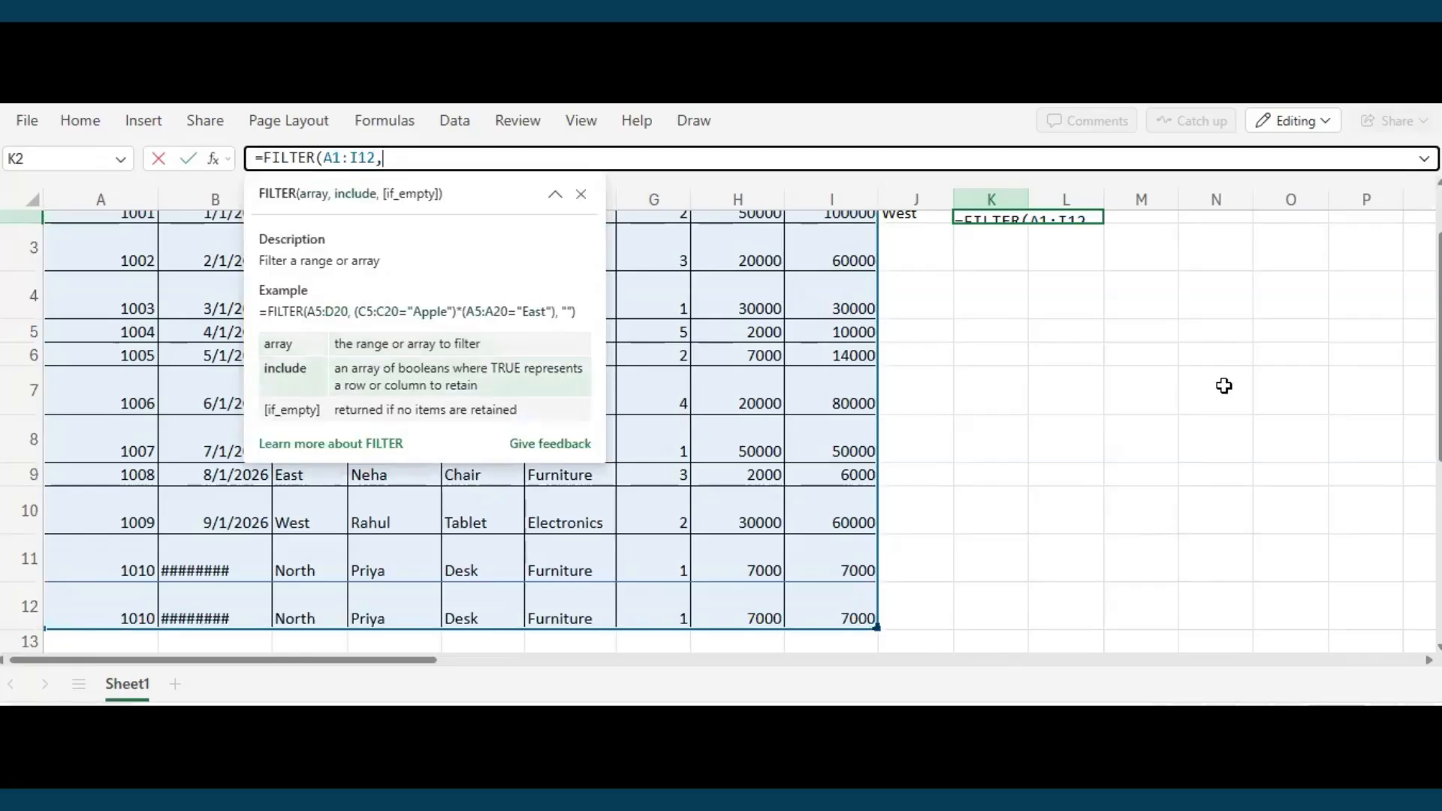
{"action": "left_click", "coordinate": [1049, 407]}
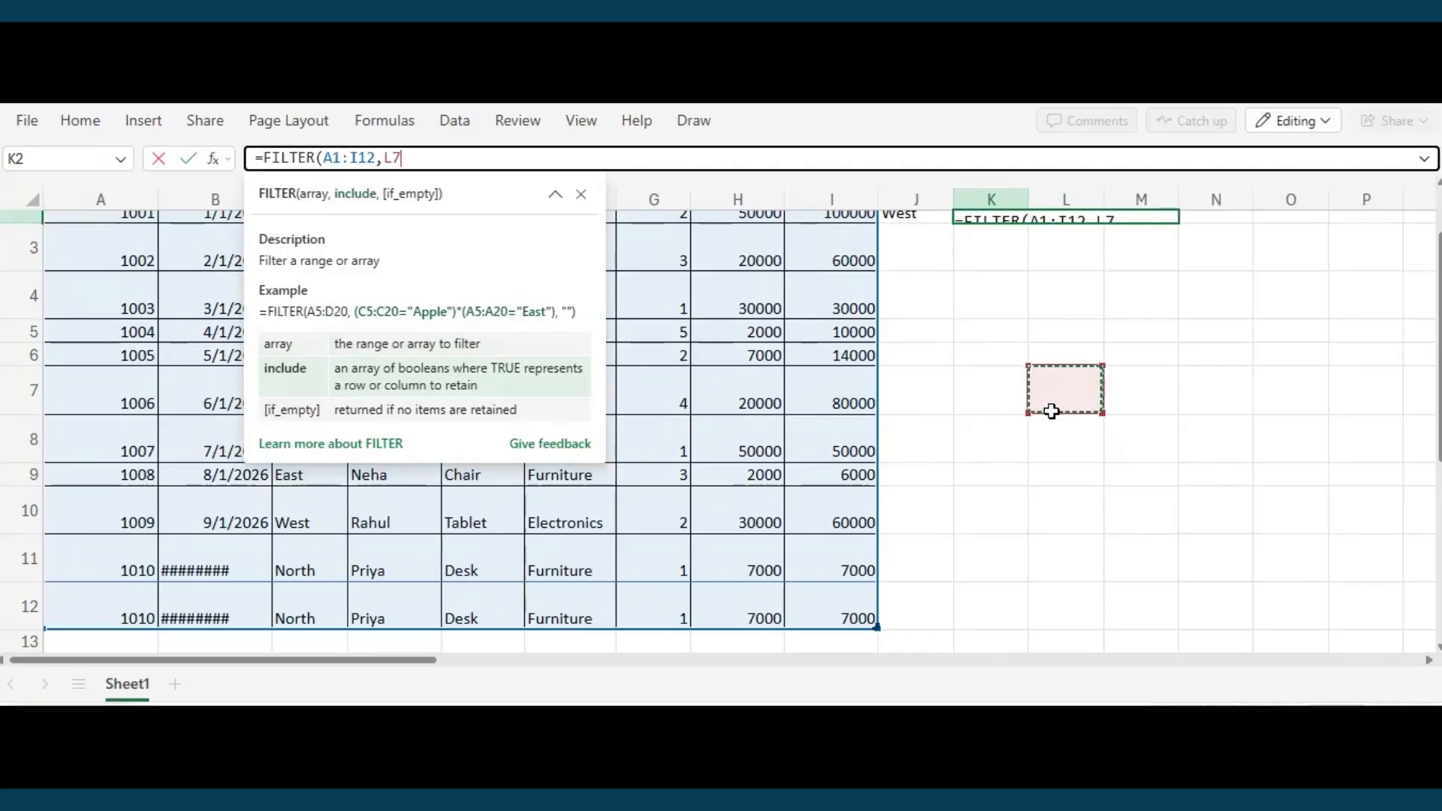
{"action": "key", "text": "BackSpace"}
{"action": "key", "text": "BackSpace"}
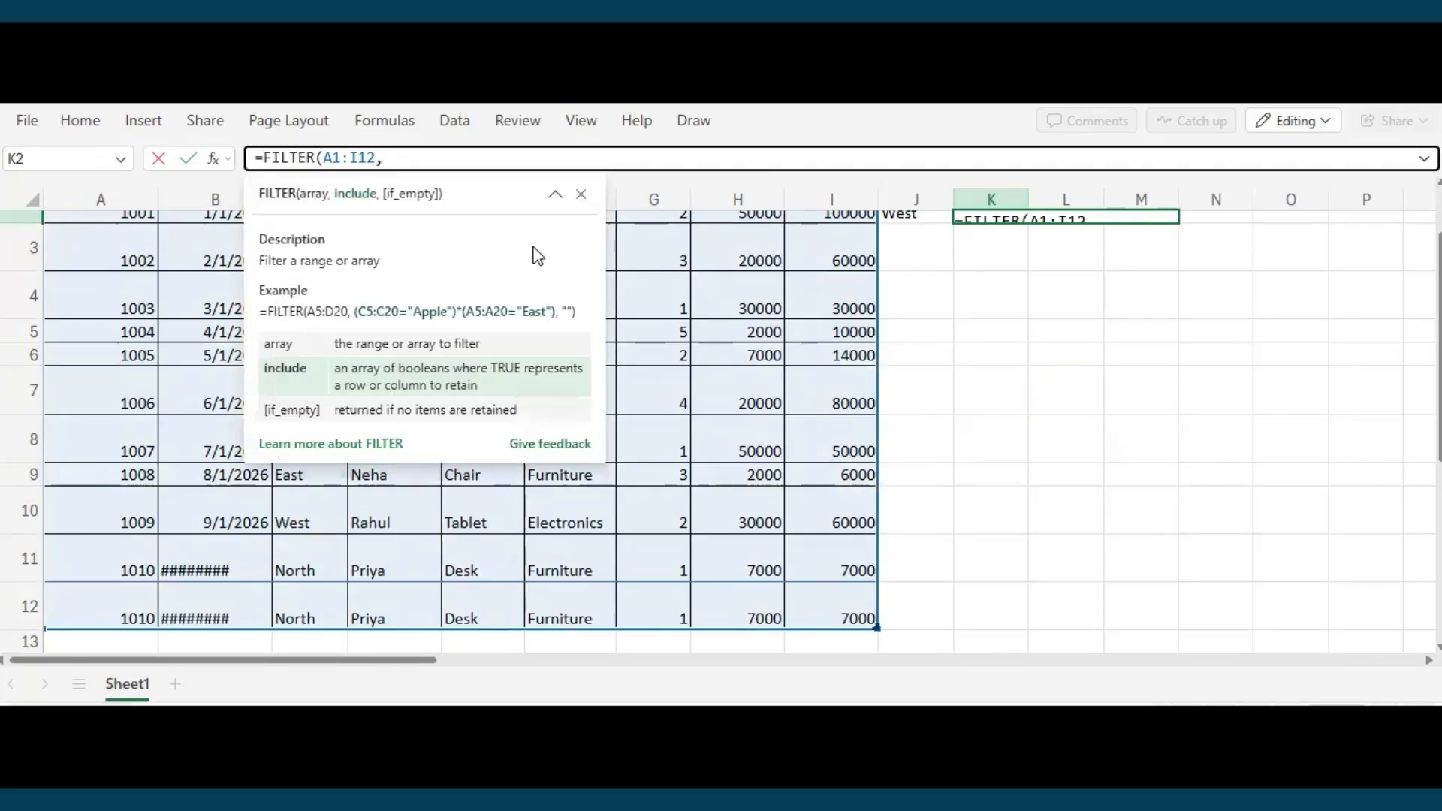
Dismiss the function help and select the Category range F1:F12 for the include argument.
{"action": "left_click", "coordinate": [580, 194]}
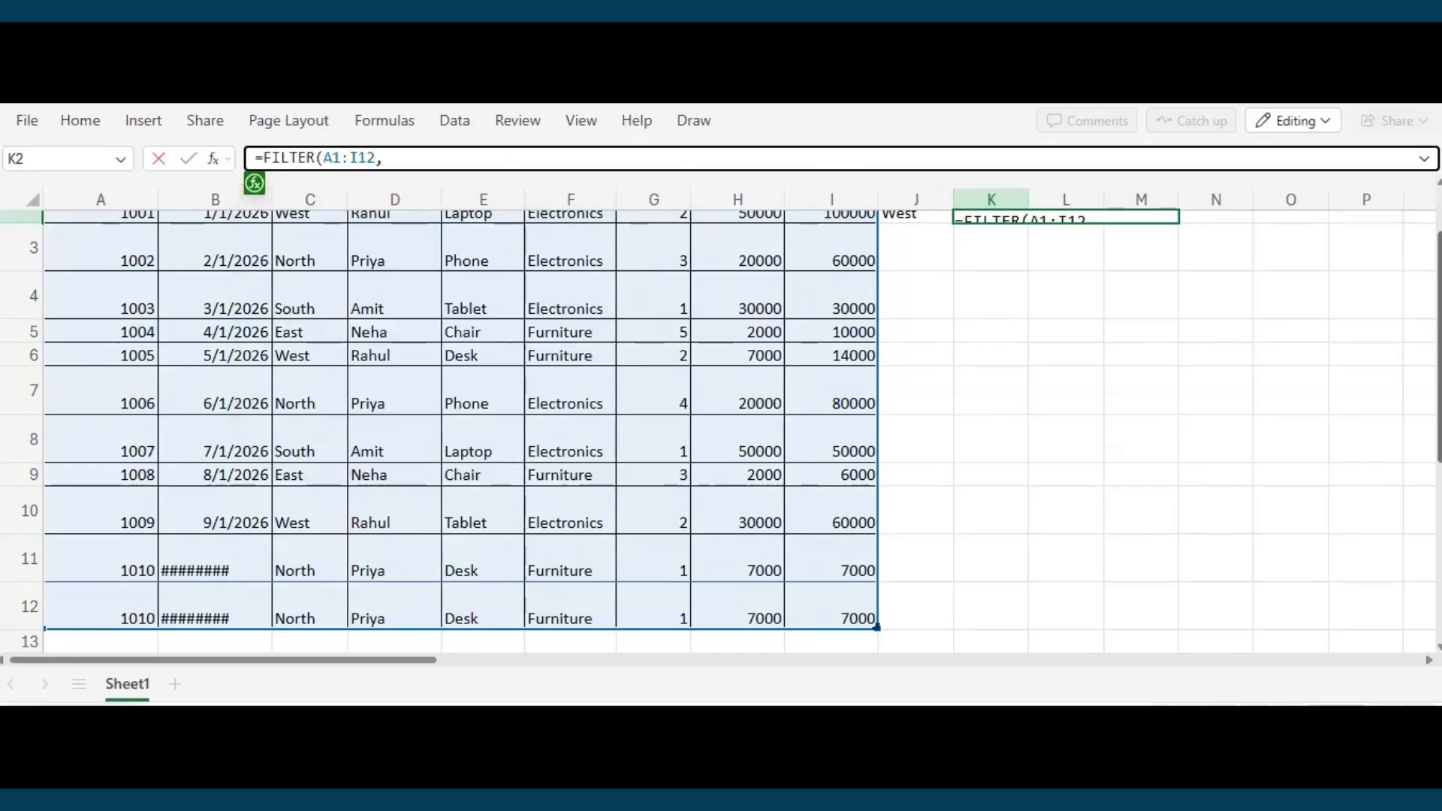
{"action": "scroll", "coordinate": [736, 313], "scroll_direction": "up", "scroll_amount": 2}
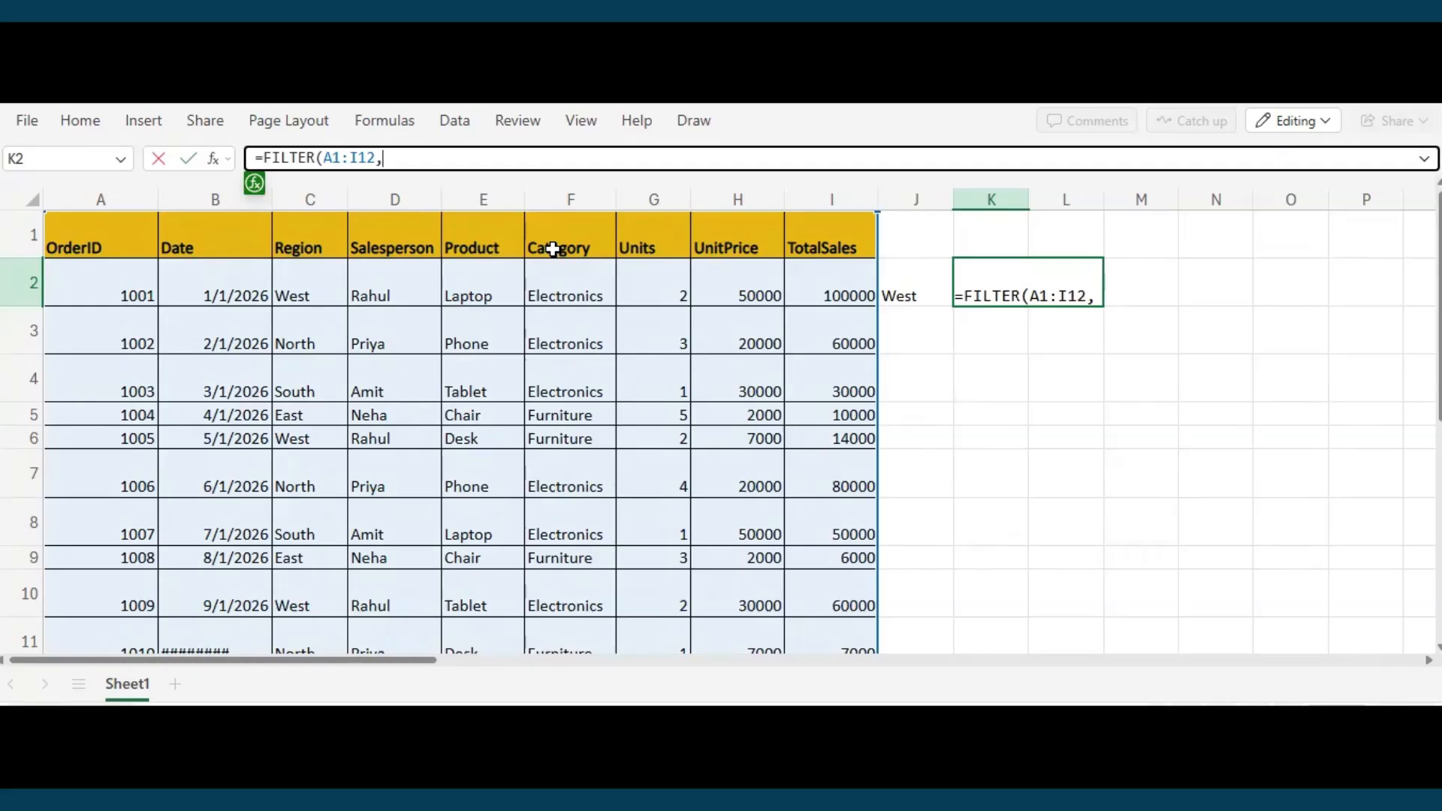
{"action": "left_click_drag", "start_coordinate": [564, 235], "coordinate": [553, 531]}
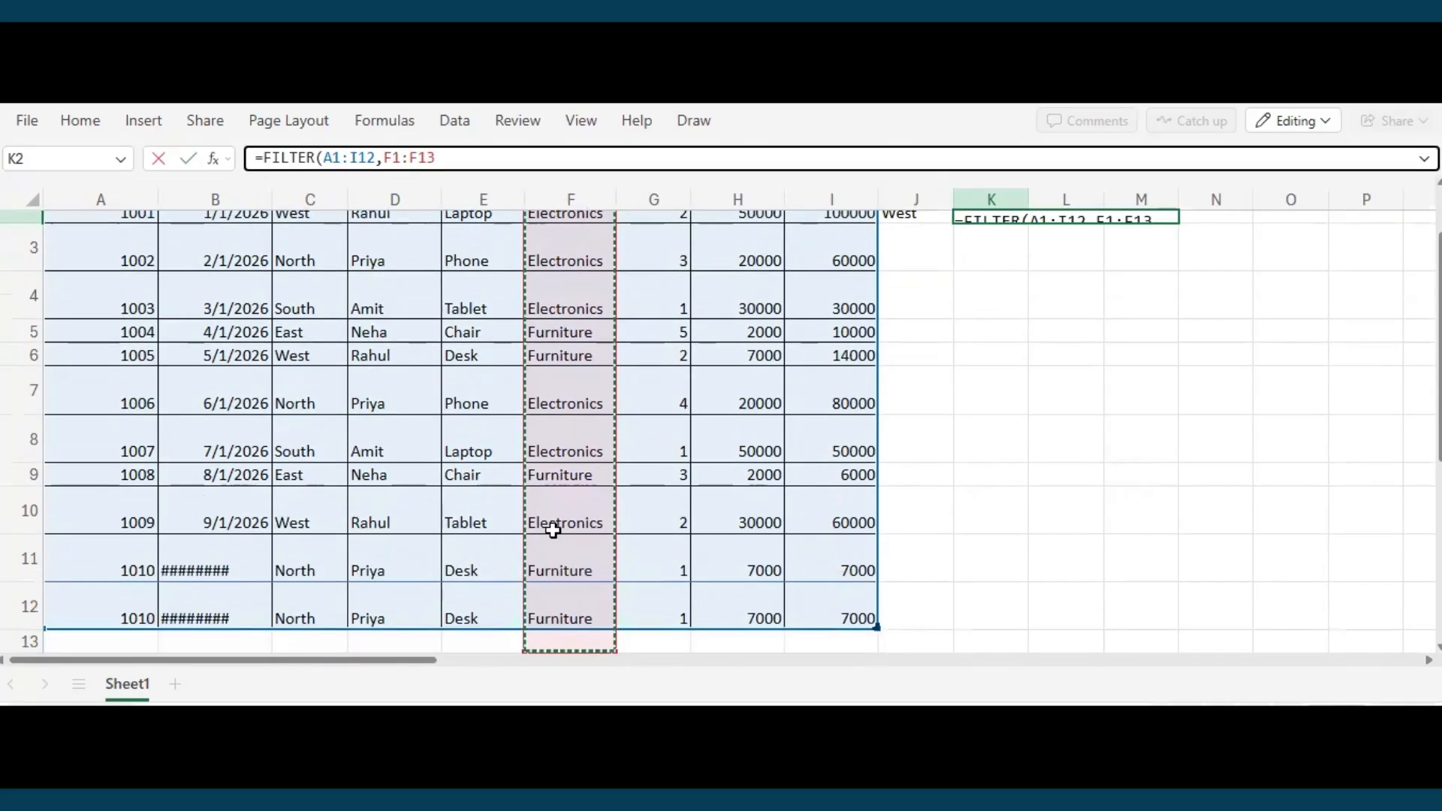
{"action": "key", "text": "shift+Up"}
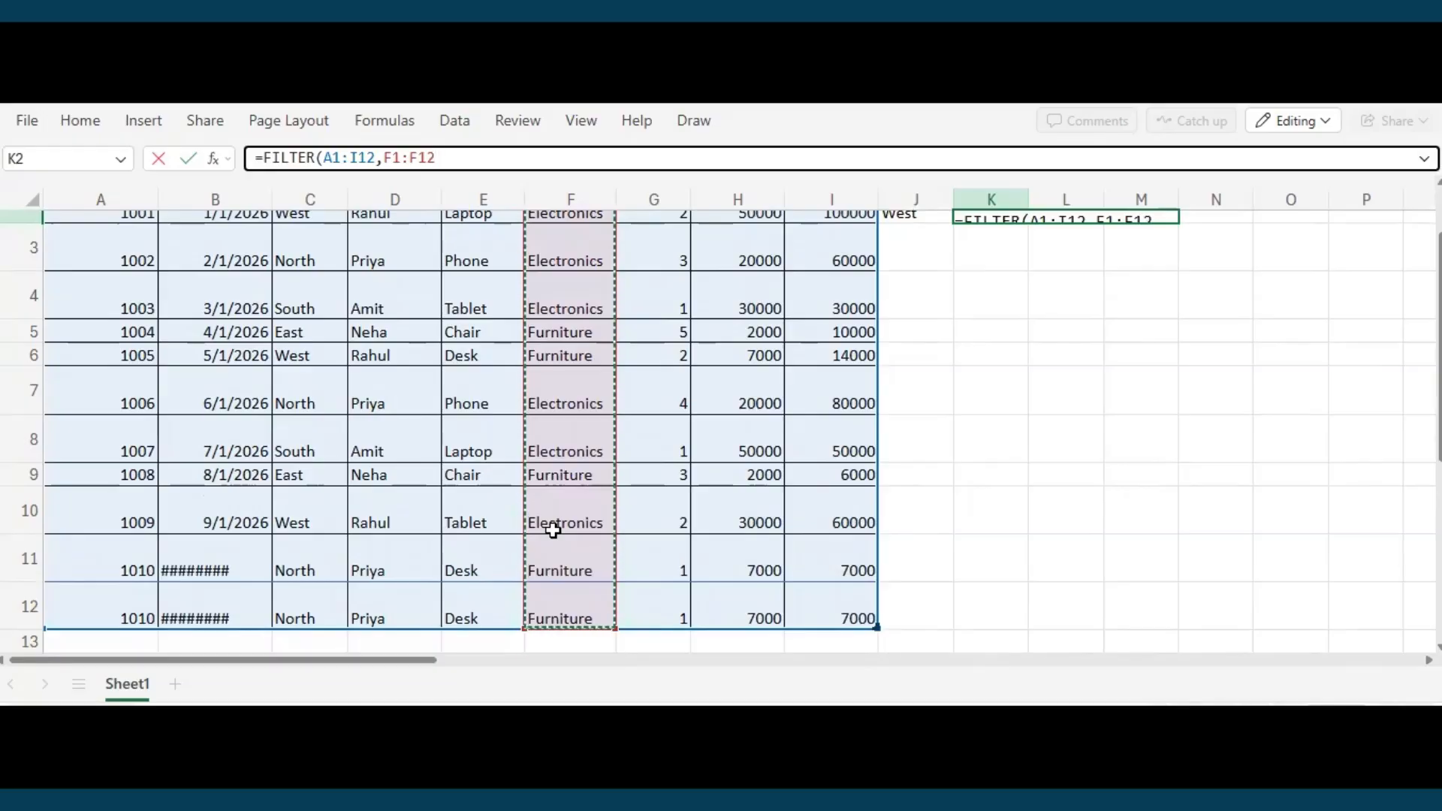
Complete the include condition as equal to "Electronics", close the FILTER function and enter the formula.
{"action": "type", "text": "=\""}
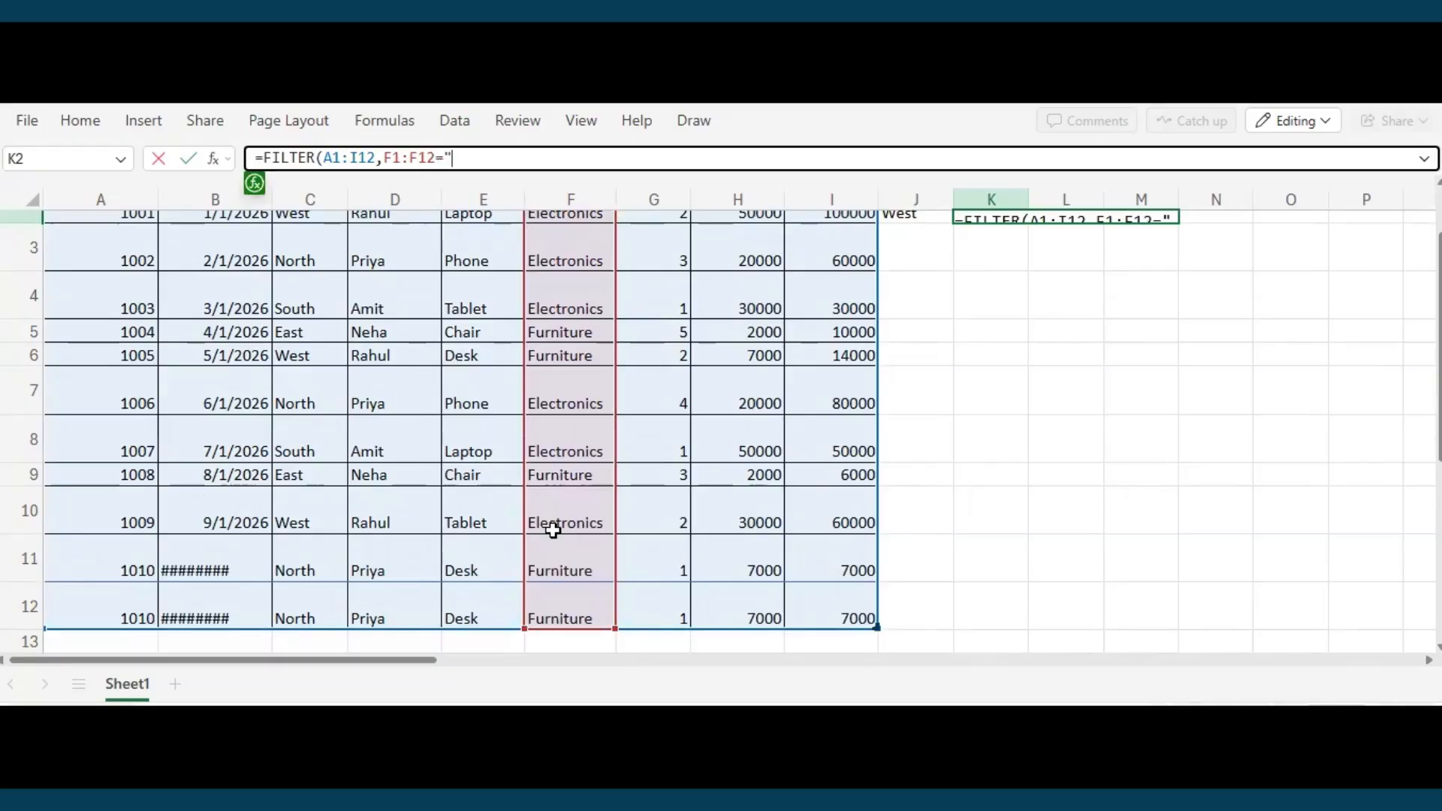
{"action": "type", "text": "E"}
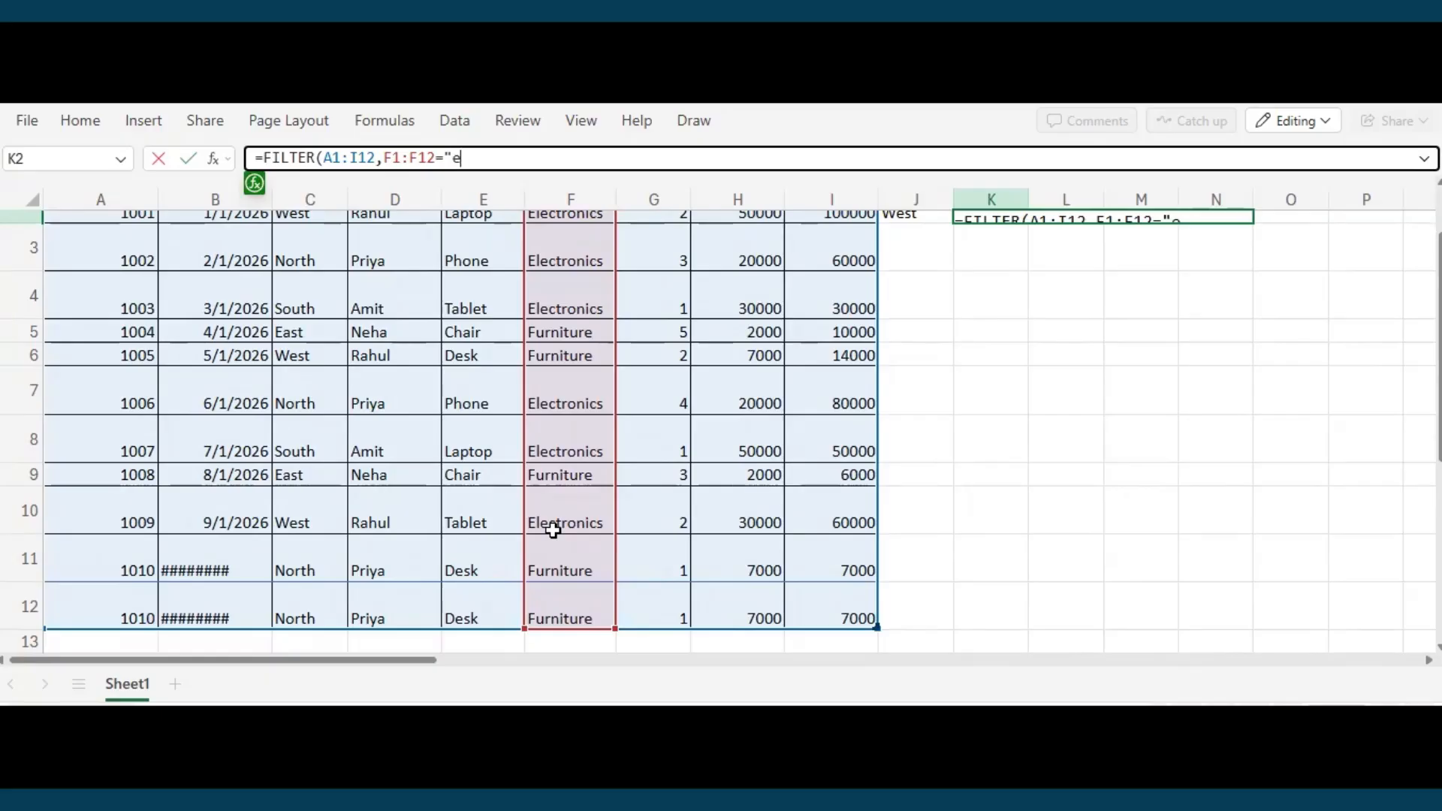
{"action": "type", "text": "lectronic"}
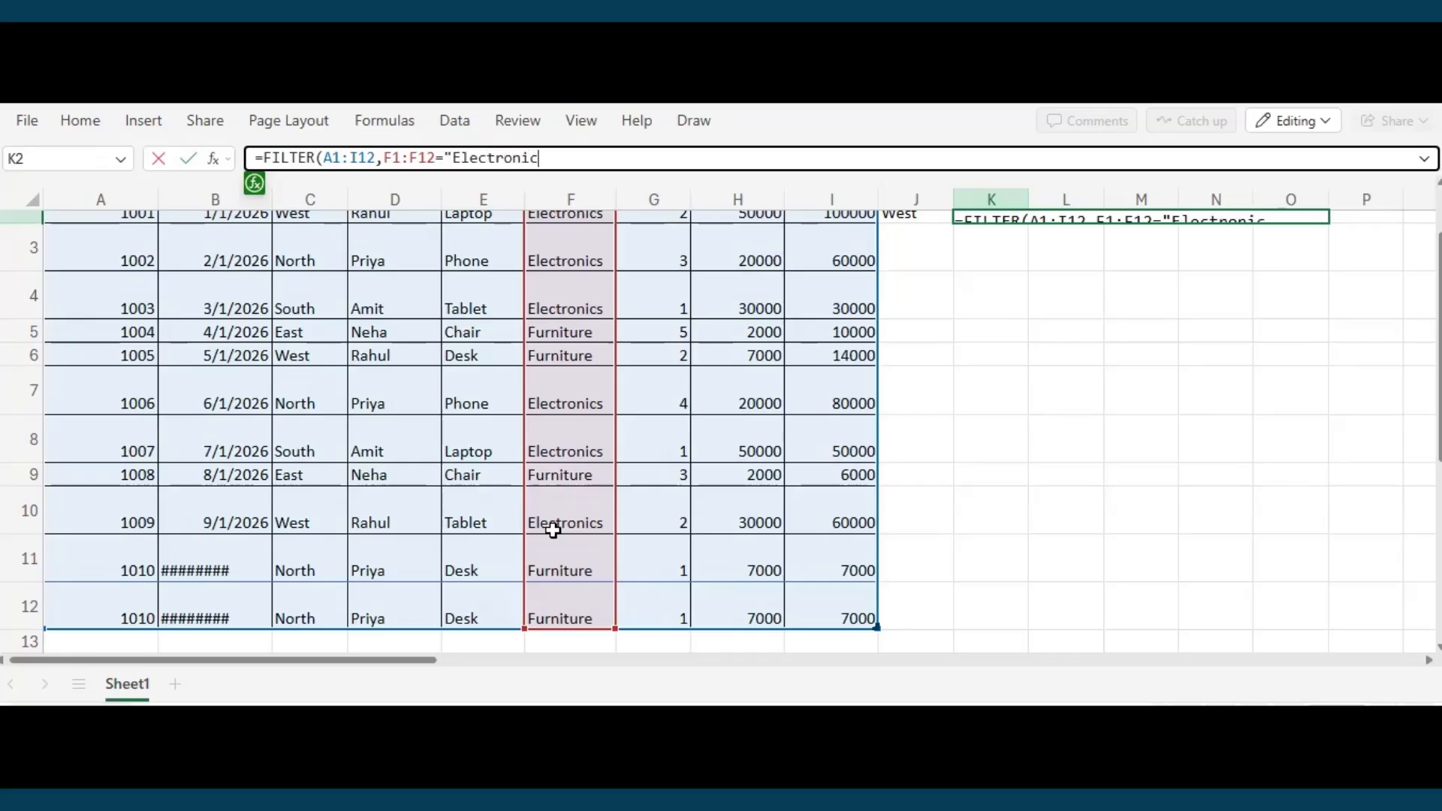
{"action": "type", "text": "s\")"}
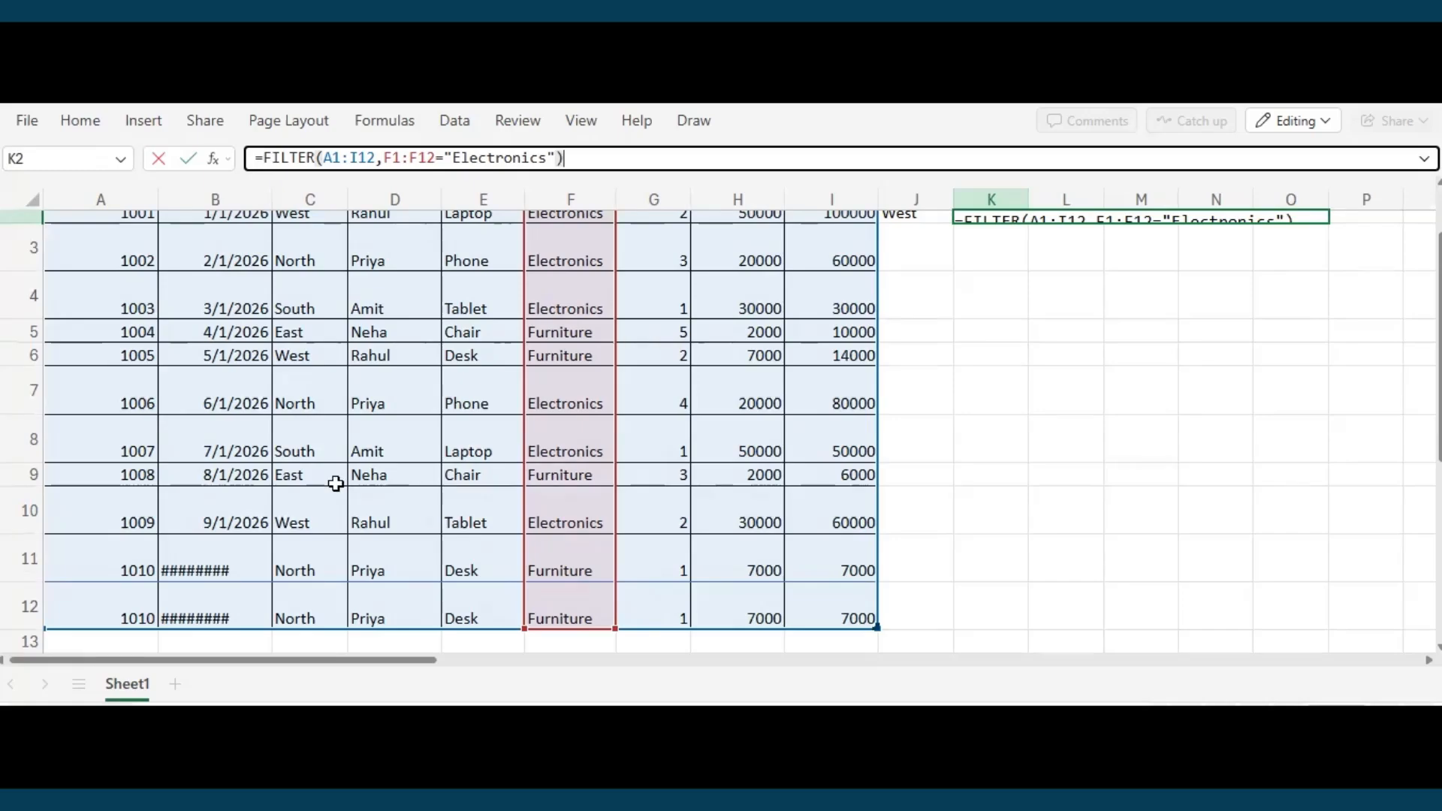
{"action": "left_click", "coordinate": [189, 162]}
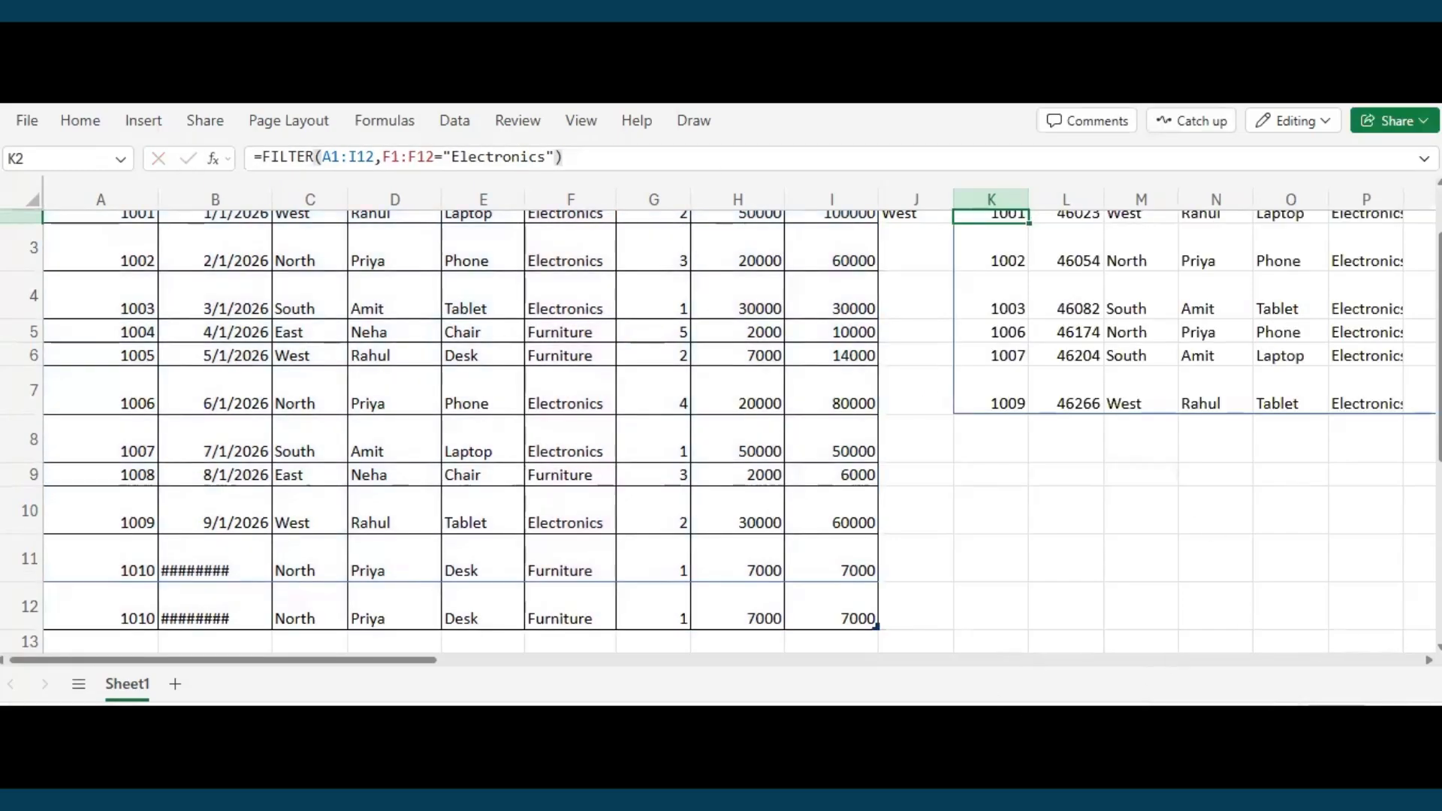
Examine the rows returned by FILTER beside the source table, including the values in their Category column.
{"action": "scroll", "coordinate": [719, 433], "scroll_direction": "up", "scroll_amount": 2}
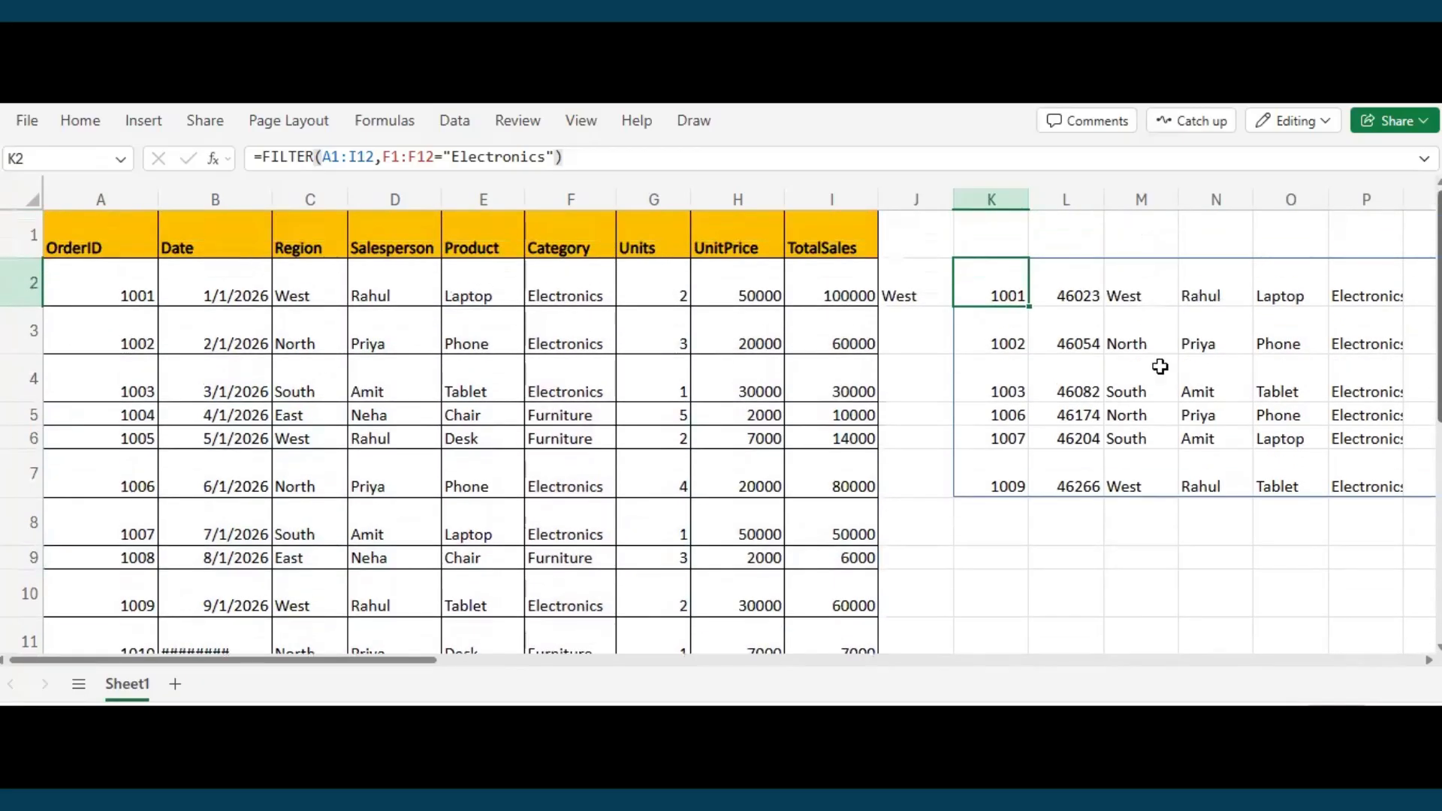
{"action": "left_click_drag", "start_coordinate": [1007, 293], "coordinate": [1323, 476]}
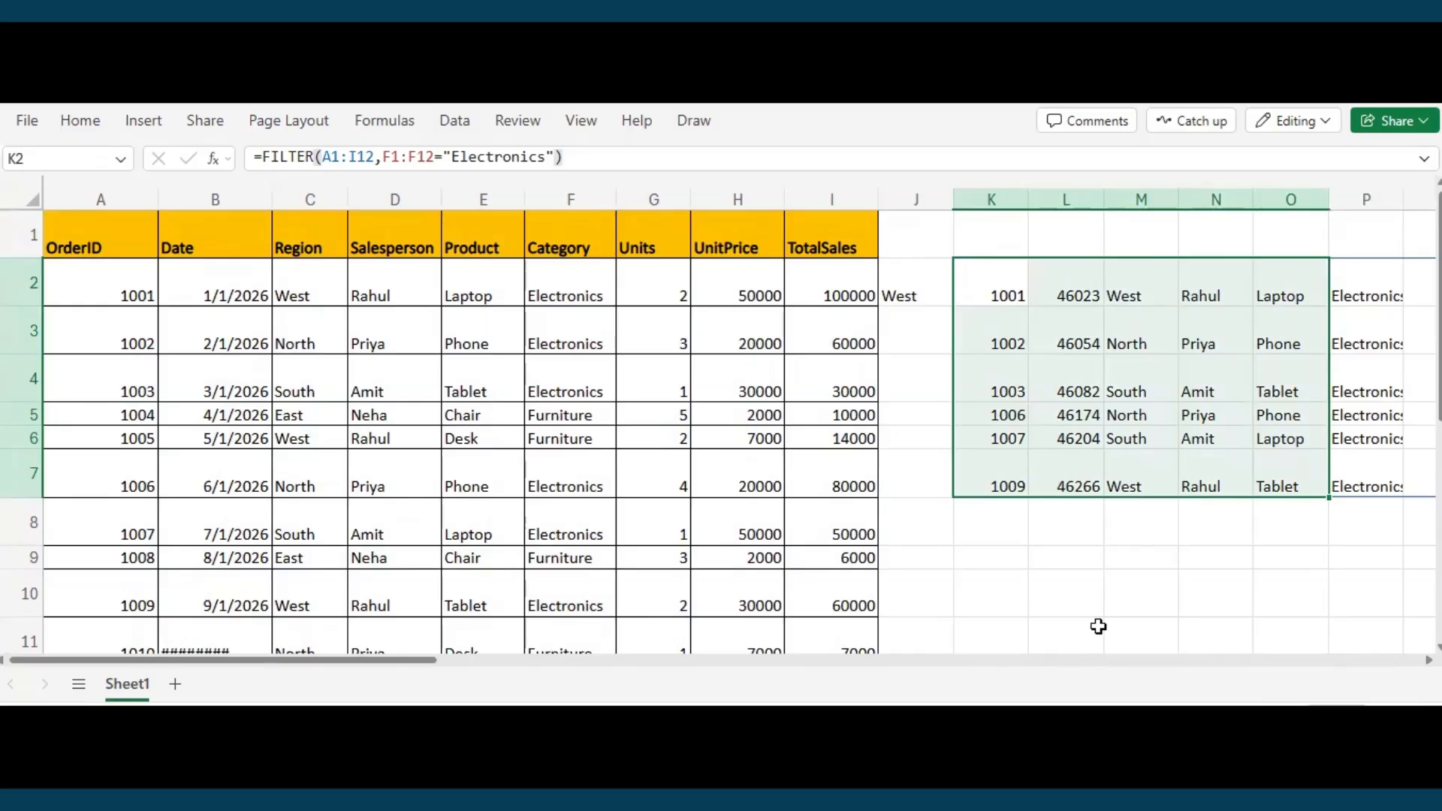
{"action": "scroll", "coordinate": [713, 426], "scroll_direction": "right", "scroll_amount": 3}
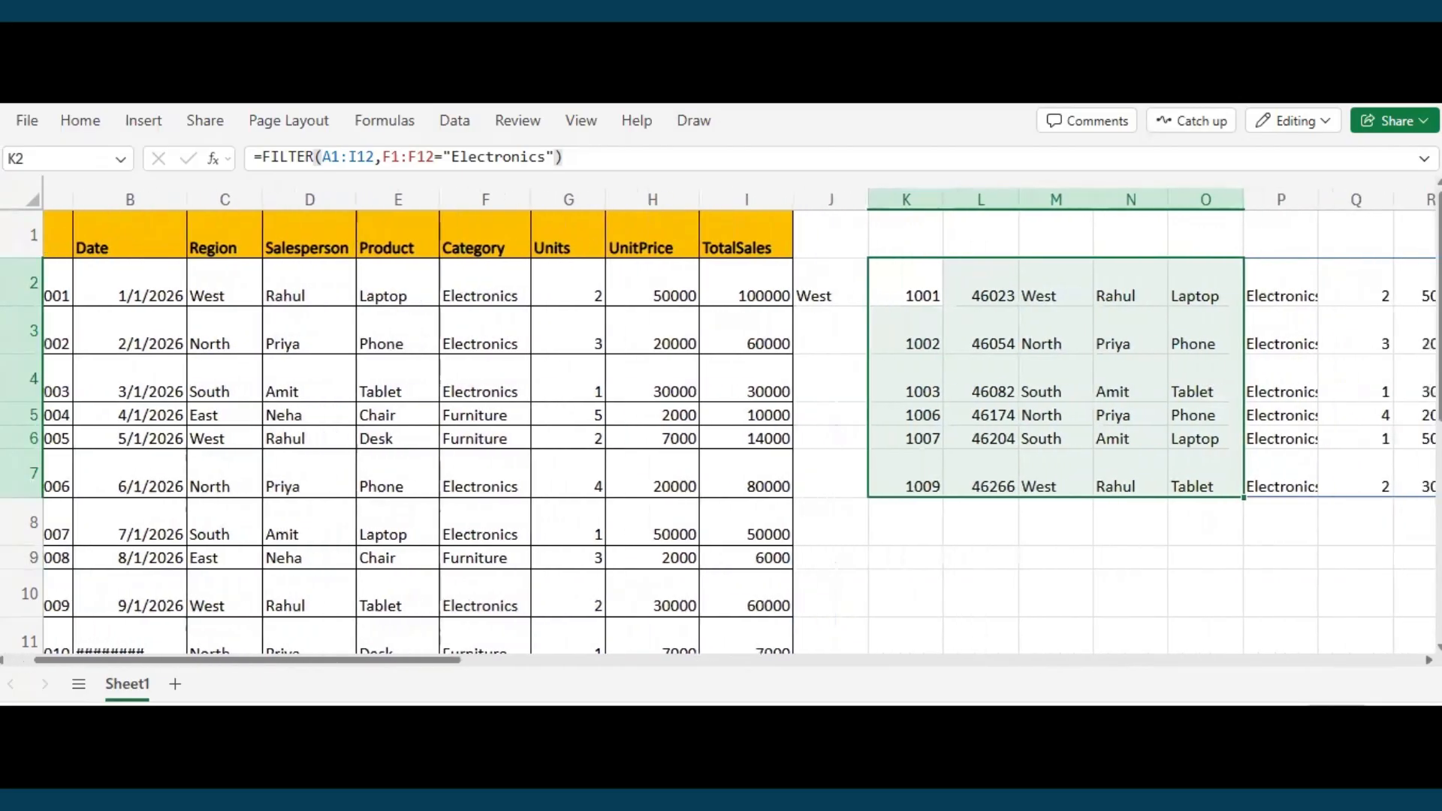
{"action": "left_click_drag", "start_coordinate": [1244, 284], "coordinate": [1254, 472]}
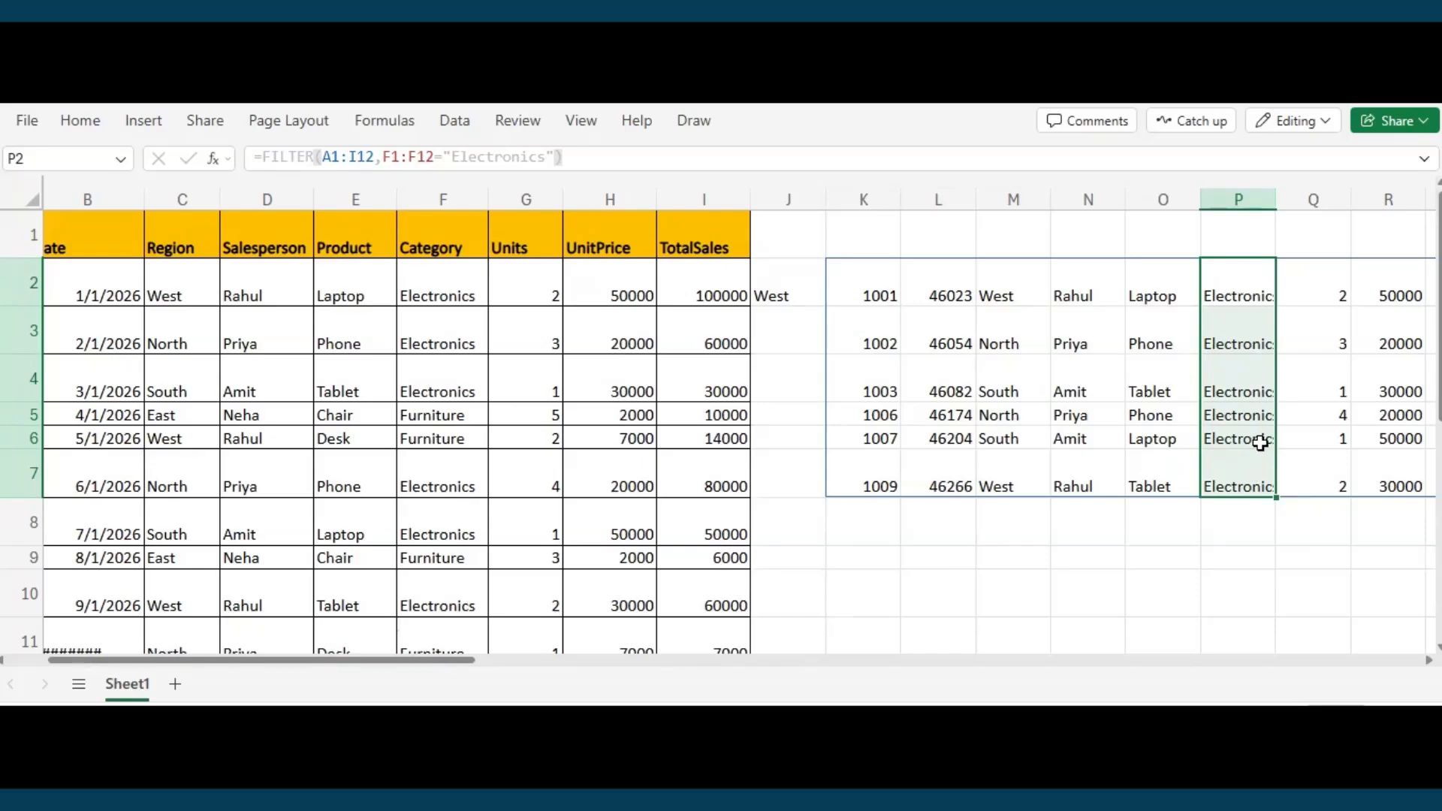
Switch back to the function list in Book1 and fill the FILTER row with dark orange.
{"action": "mouse_move", "coordinate": [406, 727]}
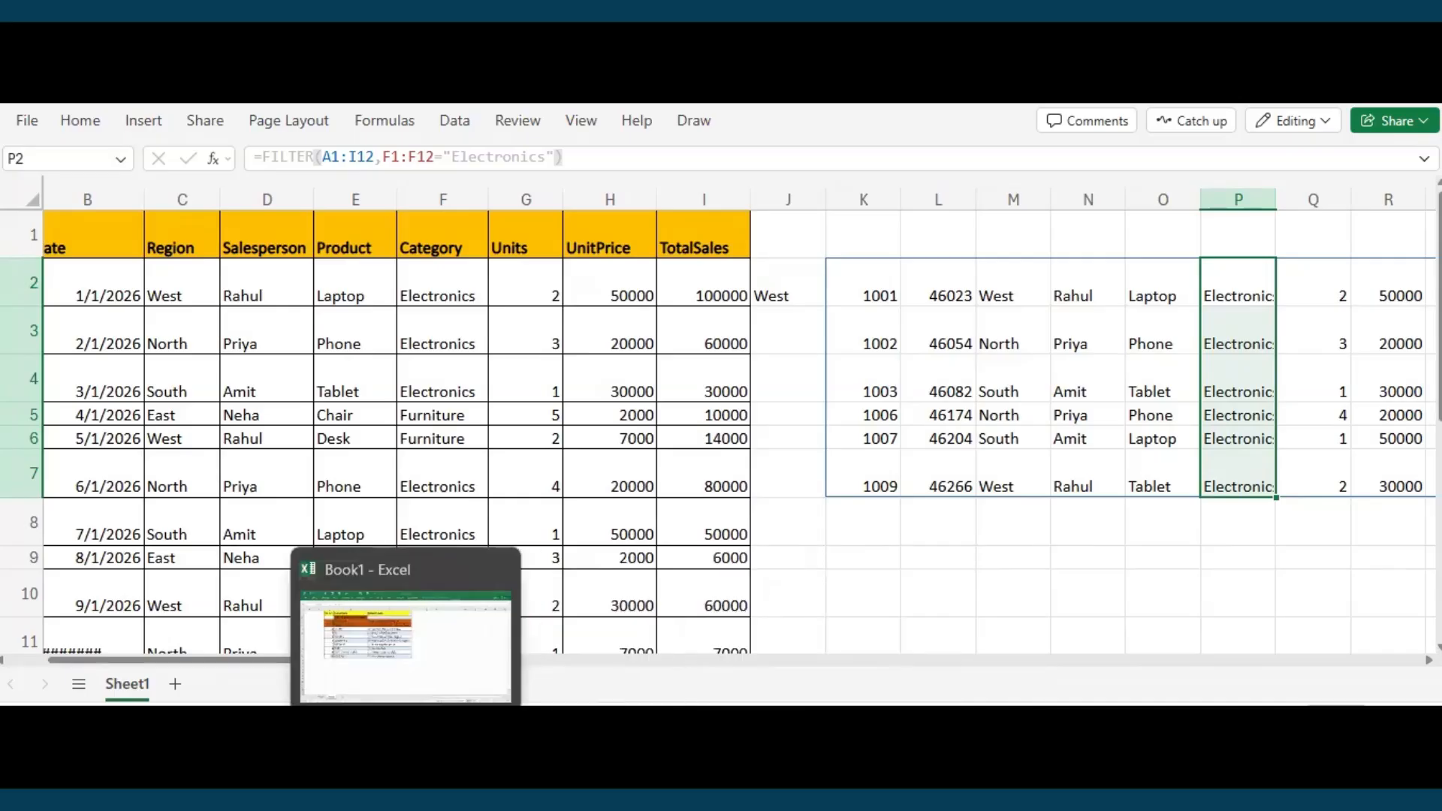
{"action": "left_click", "coordinate": [405, 646]}
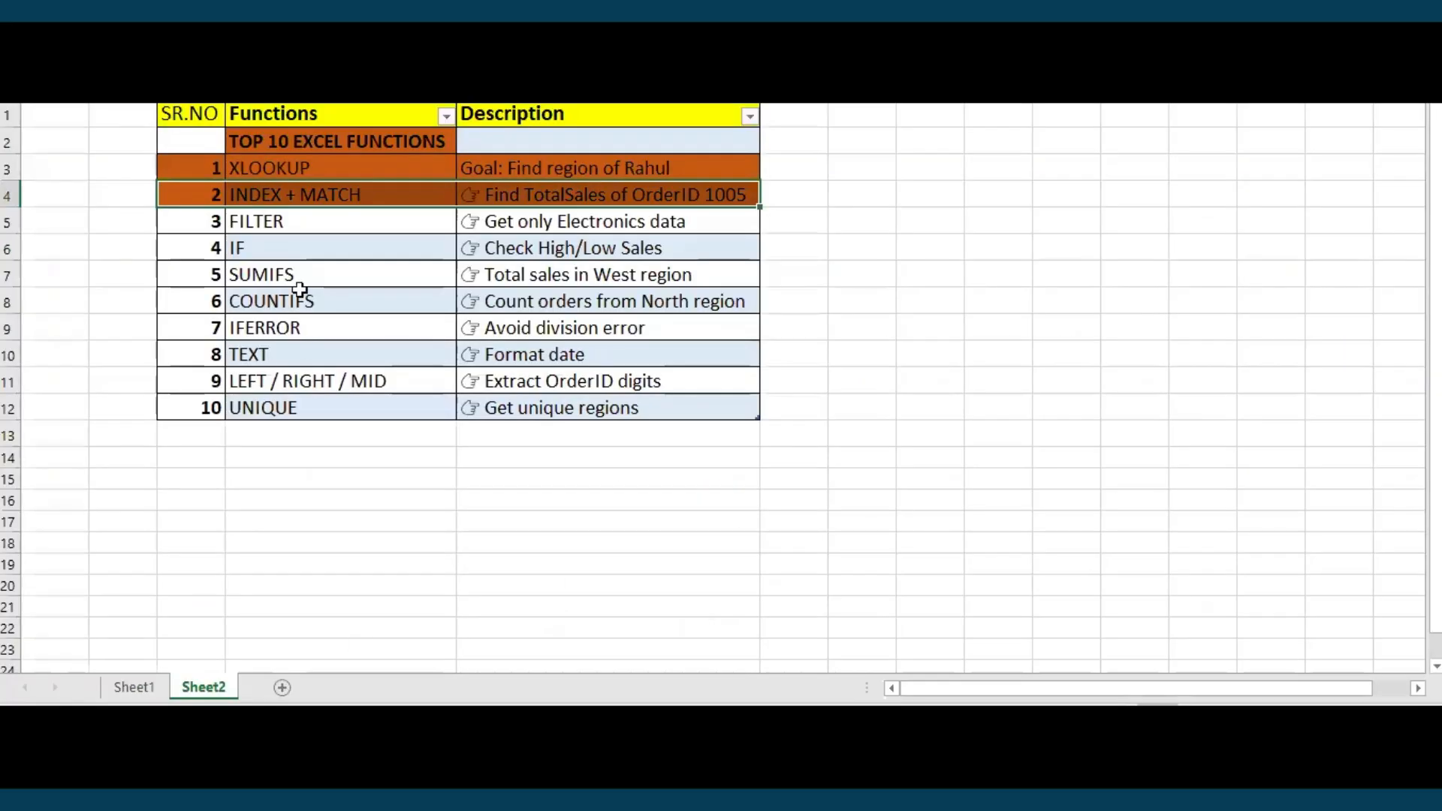
{"action": "left_click", "coordinate": [182, 219]}
{"action": "left_click_drag", "start_coordinate": [164, 218], "coordinate": [622, 193]}
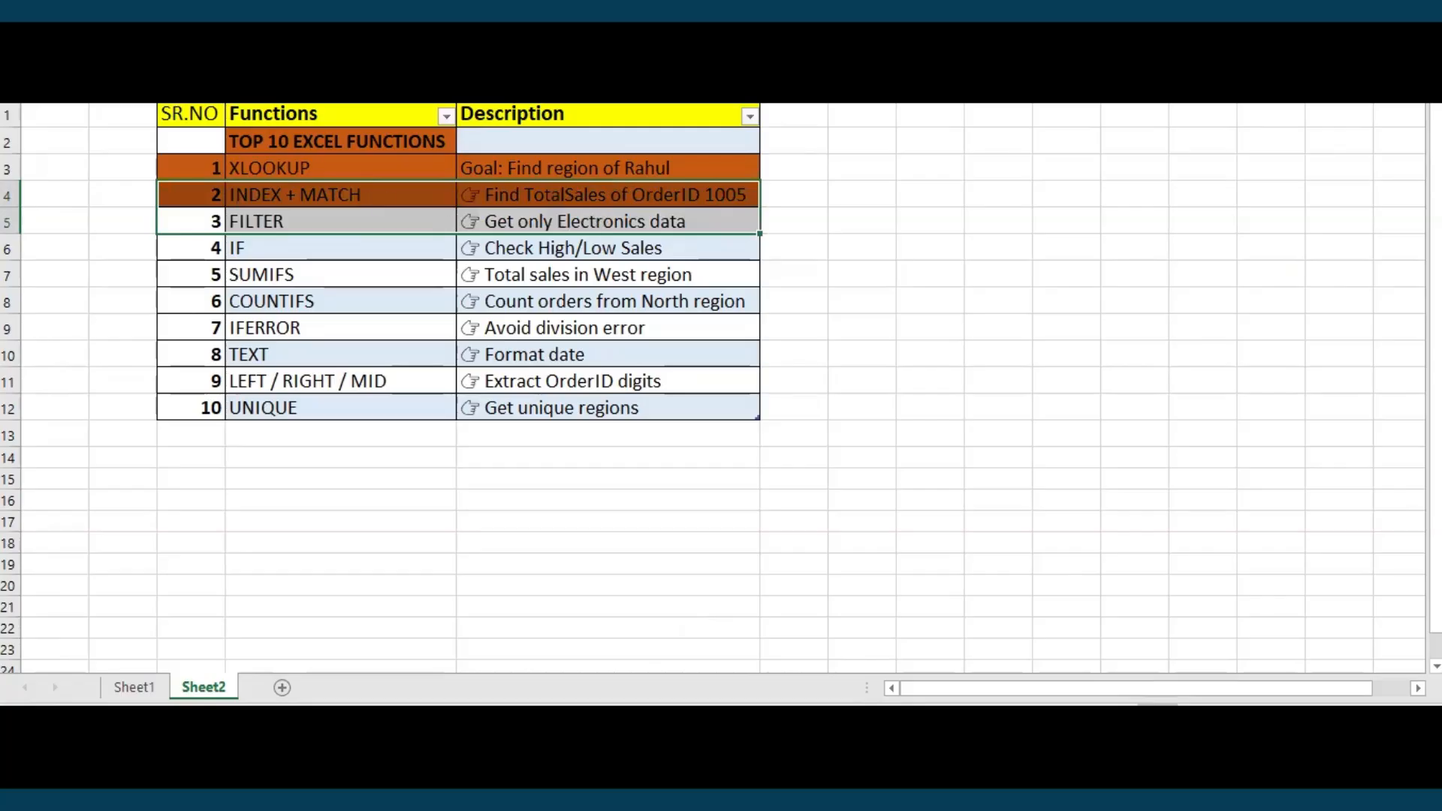
{"action": "left_click", "coordinate": [69, 47]}
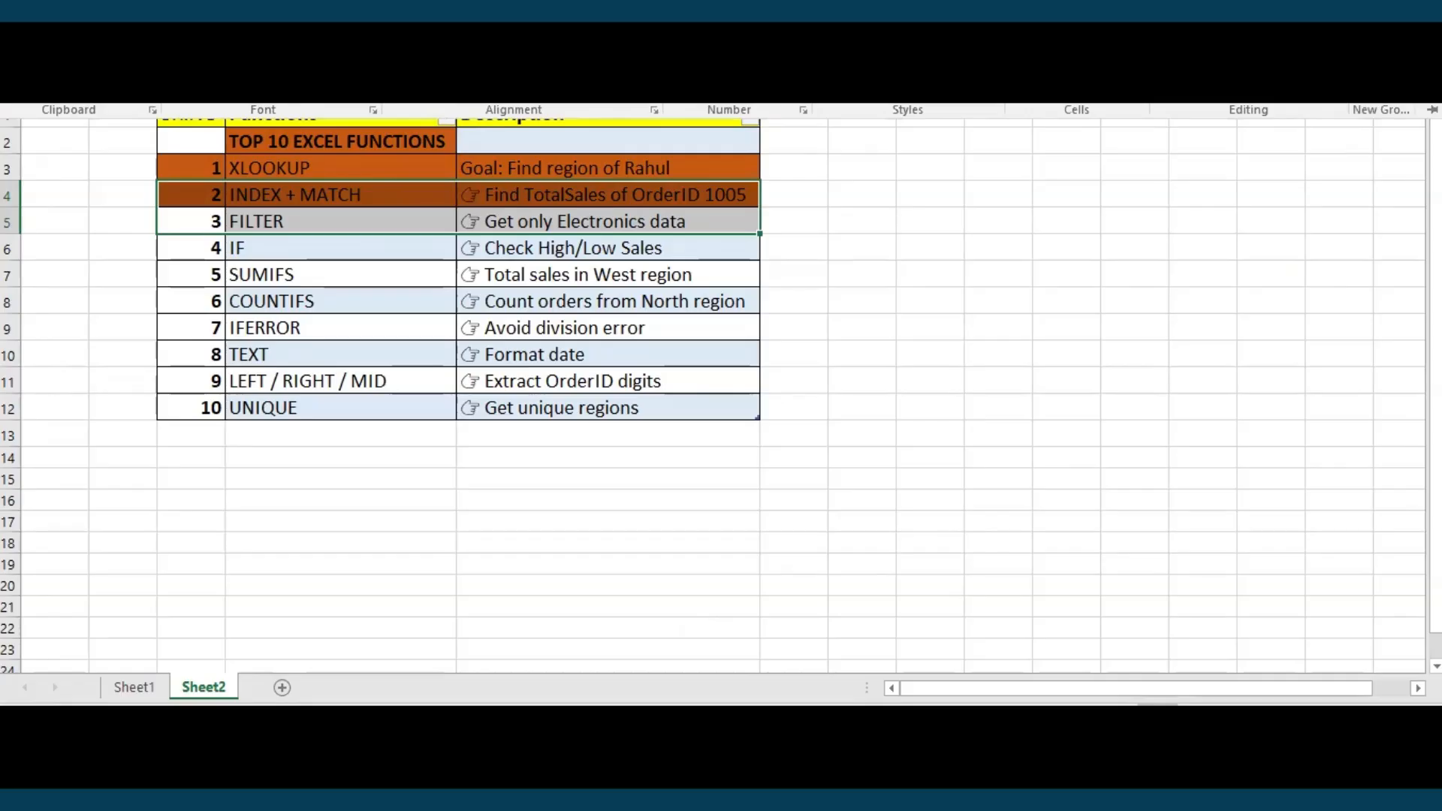
{"action": "left_click", "coordinate": [302, 81]}
{"action": "left_click", "coordinate": [245, 241]}
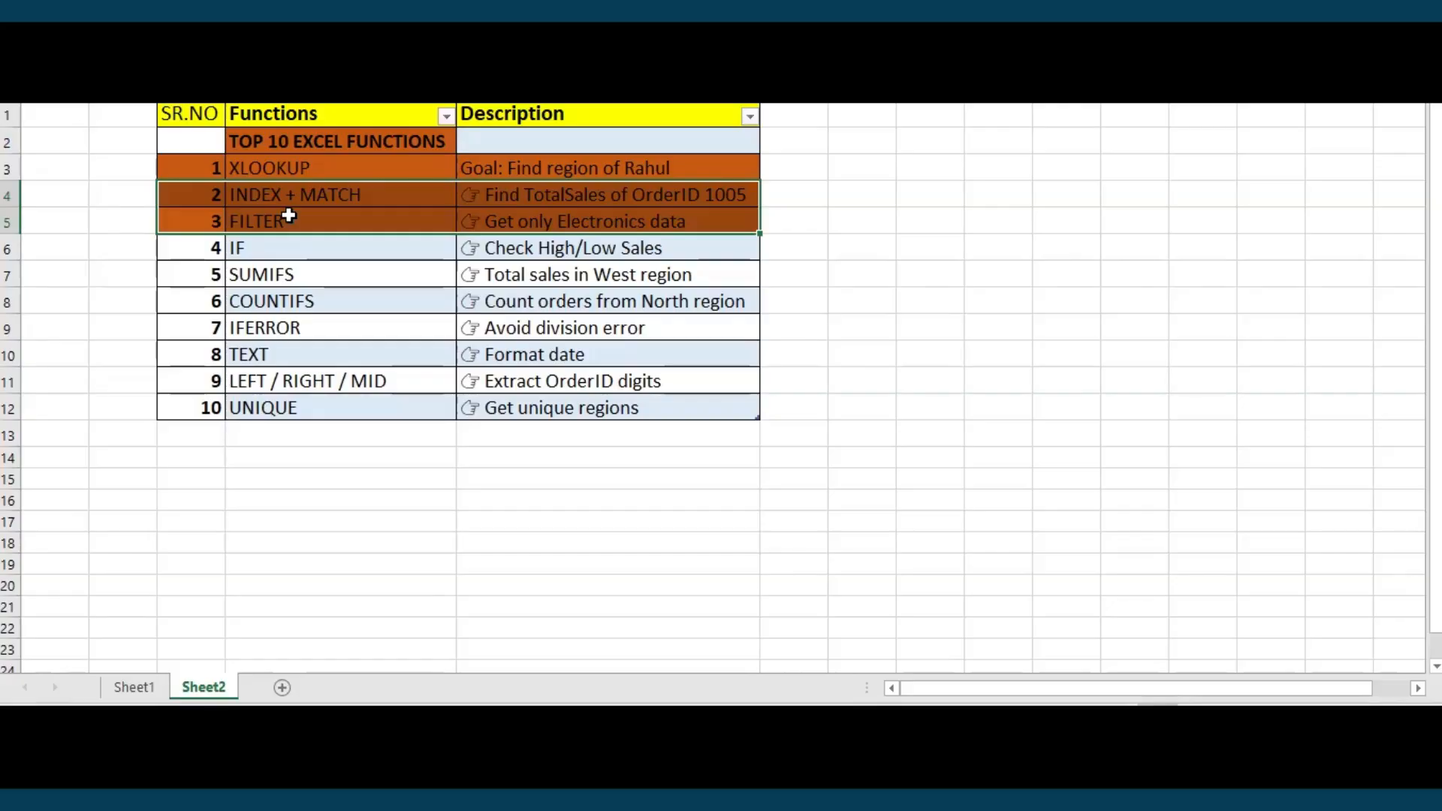
On Sheet1, start an IF formula in J2 beside the first order, using its TotalSales cell I2 as the tested value.
{"action": "left_click", "coordinate": [507, 251]}
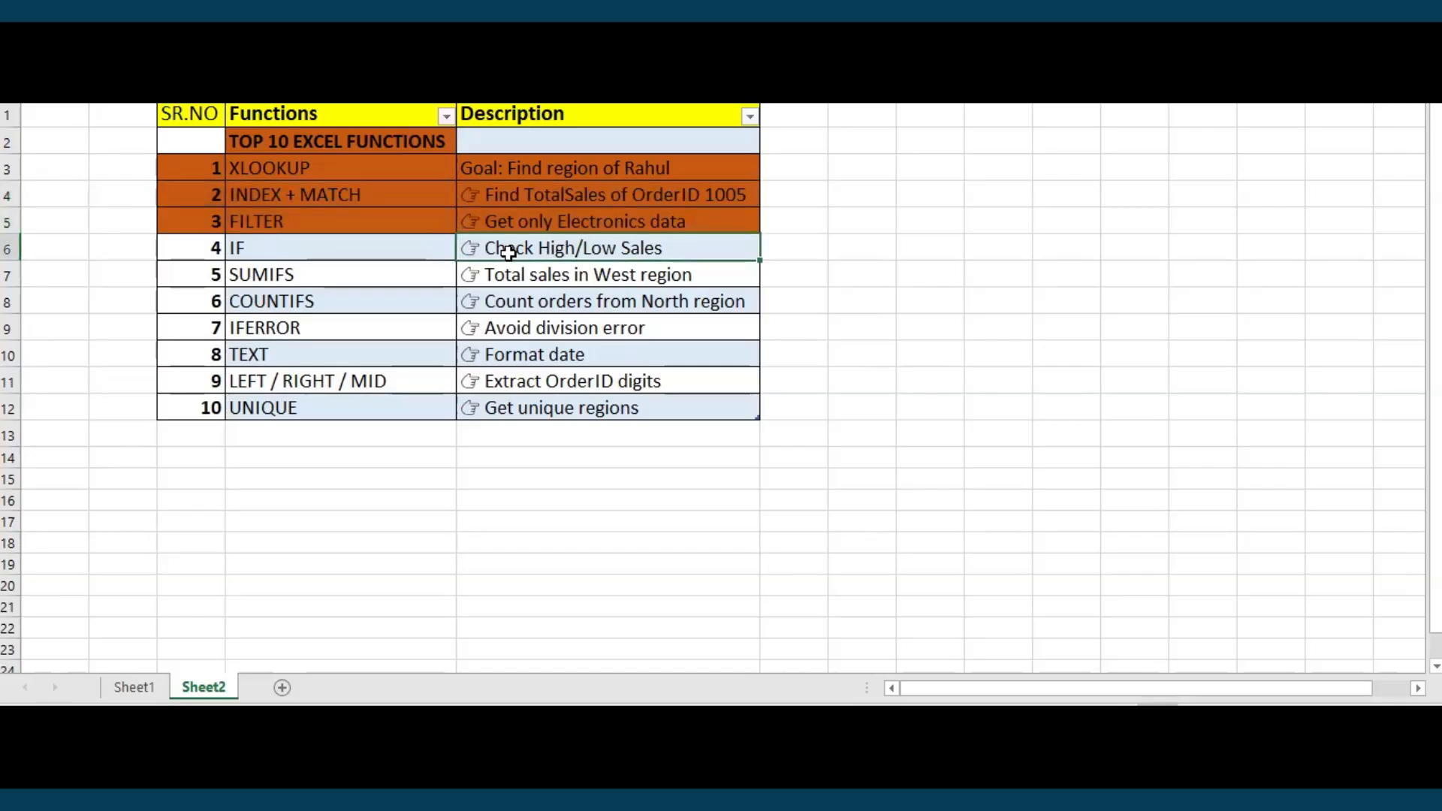
{"action": "left_click", "coordinate": [132, 688]}
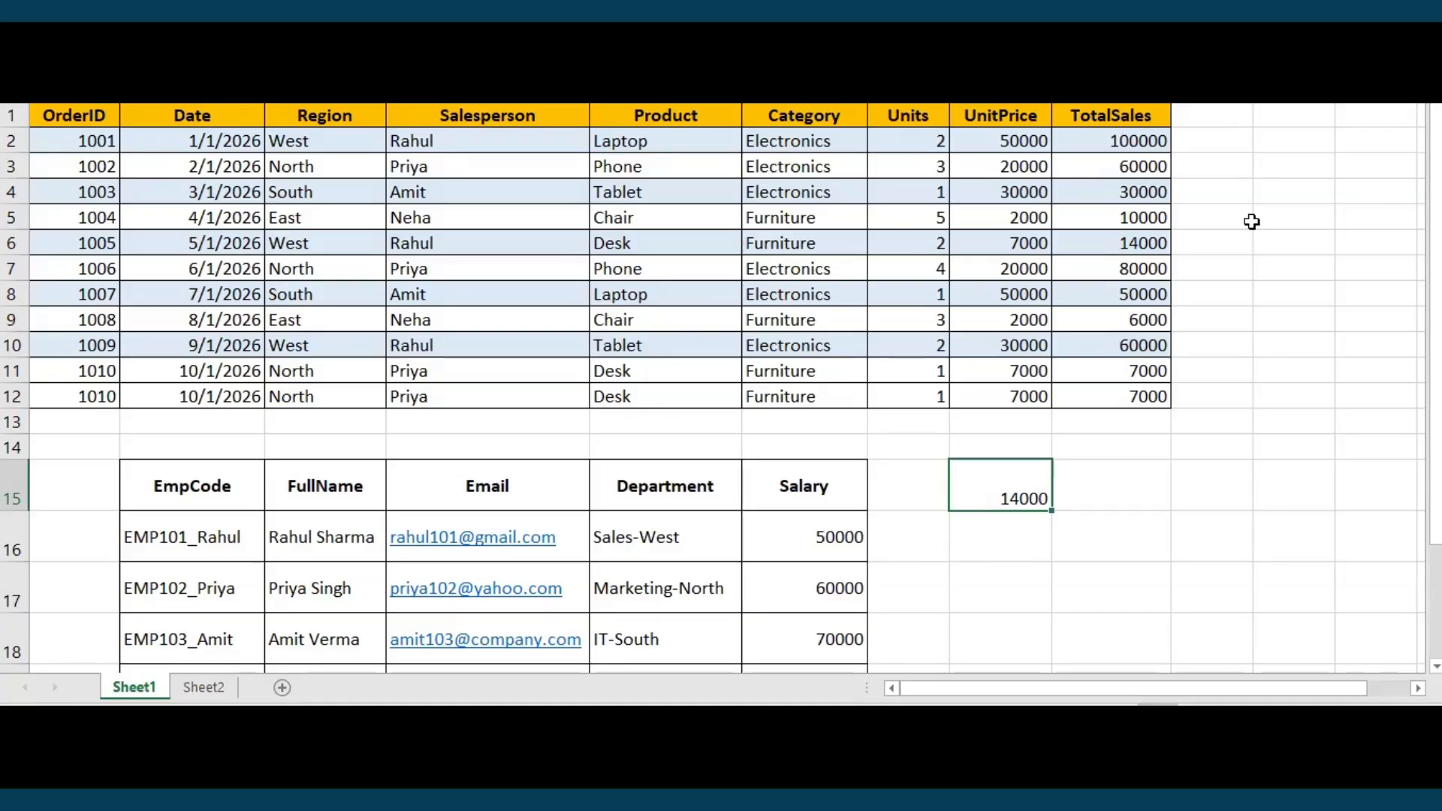
{"action": "left_click", "coordinate": [1194, 201]}
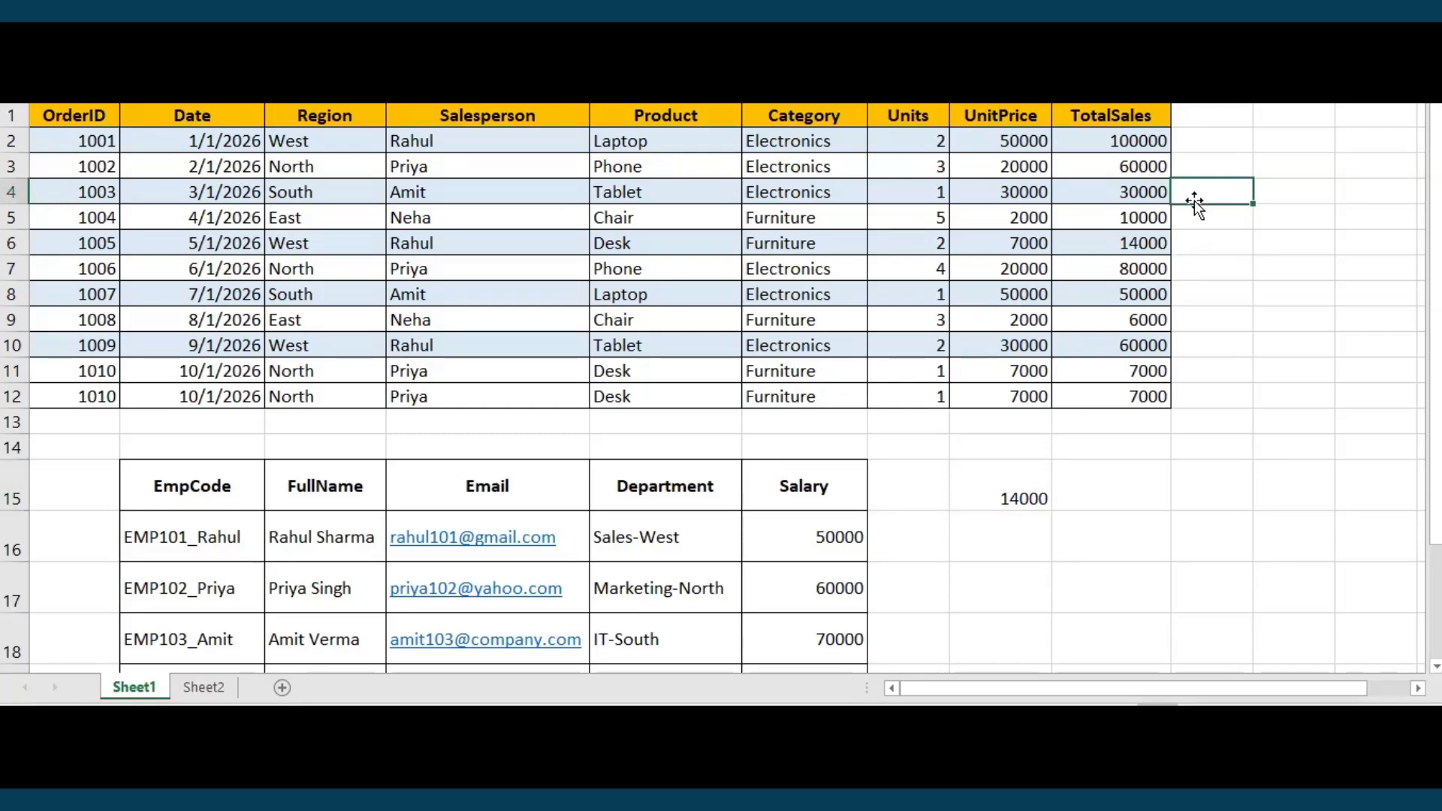
{"action": "left_click", "coordinate": [1189, 151]}
{"action": "type", "text": "=if"}
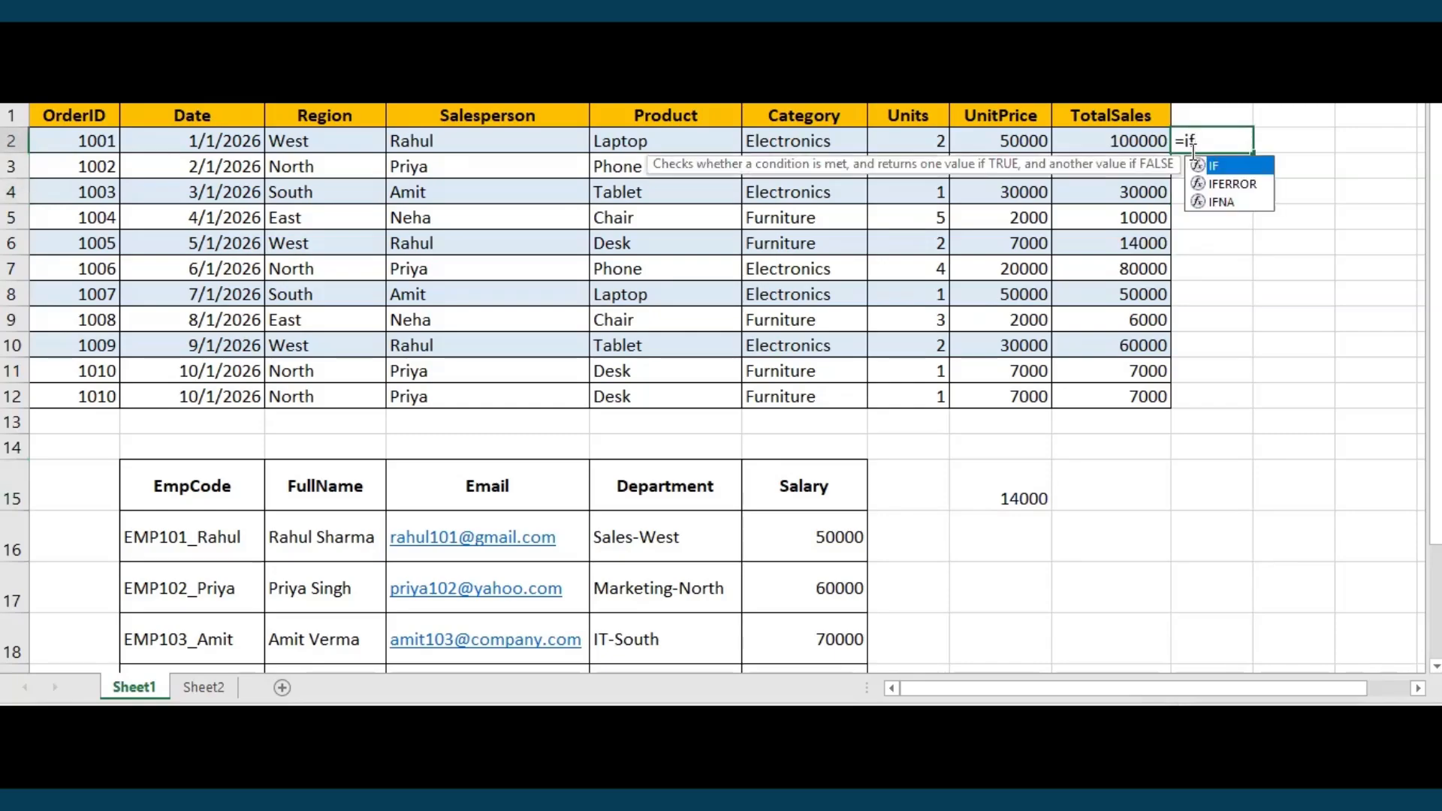
{"action": "key", "text": "Tab"}
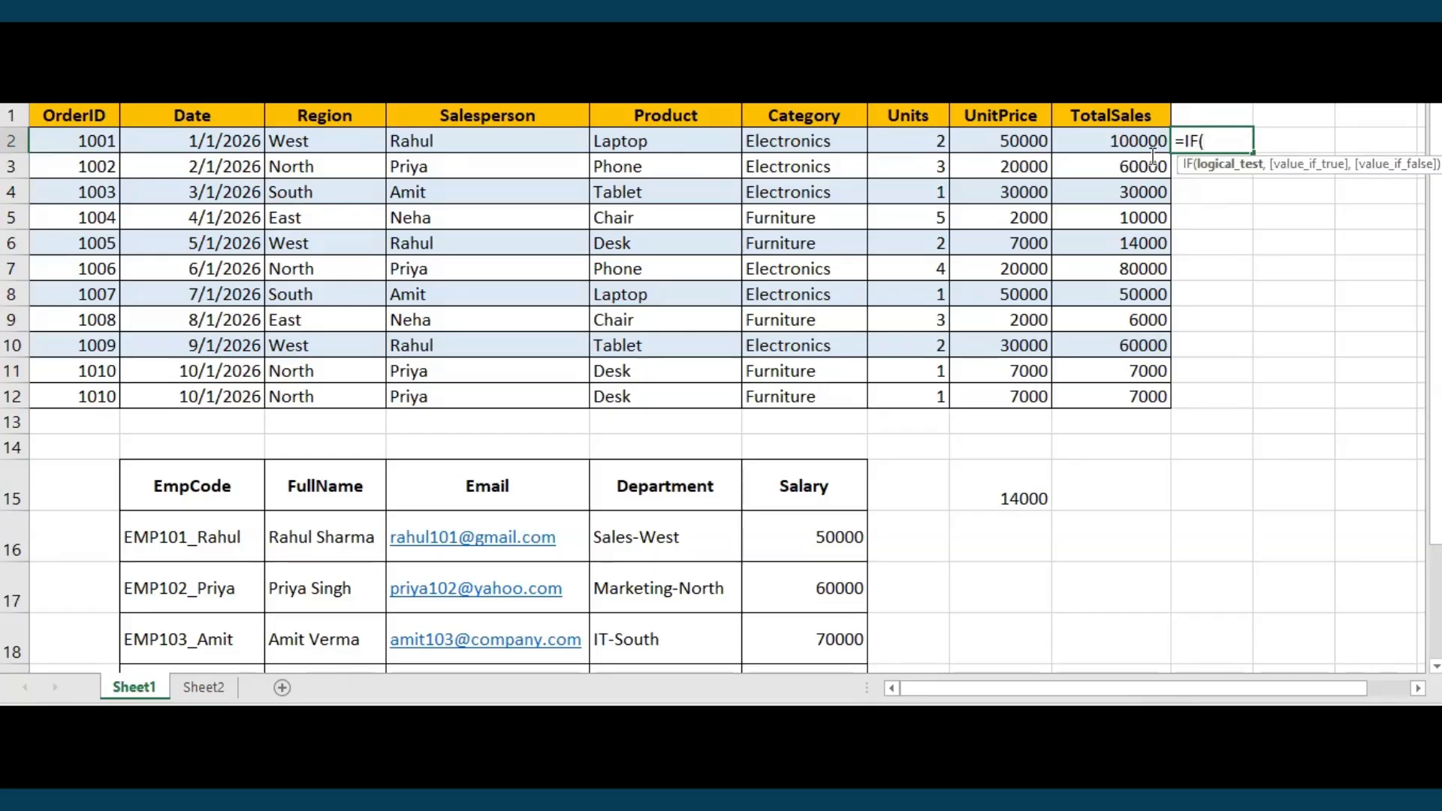
{"action": "left_click", "coordinate": [1093, 137]}
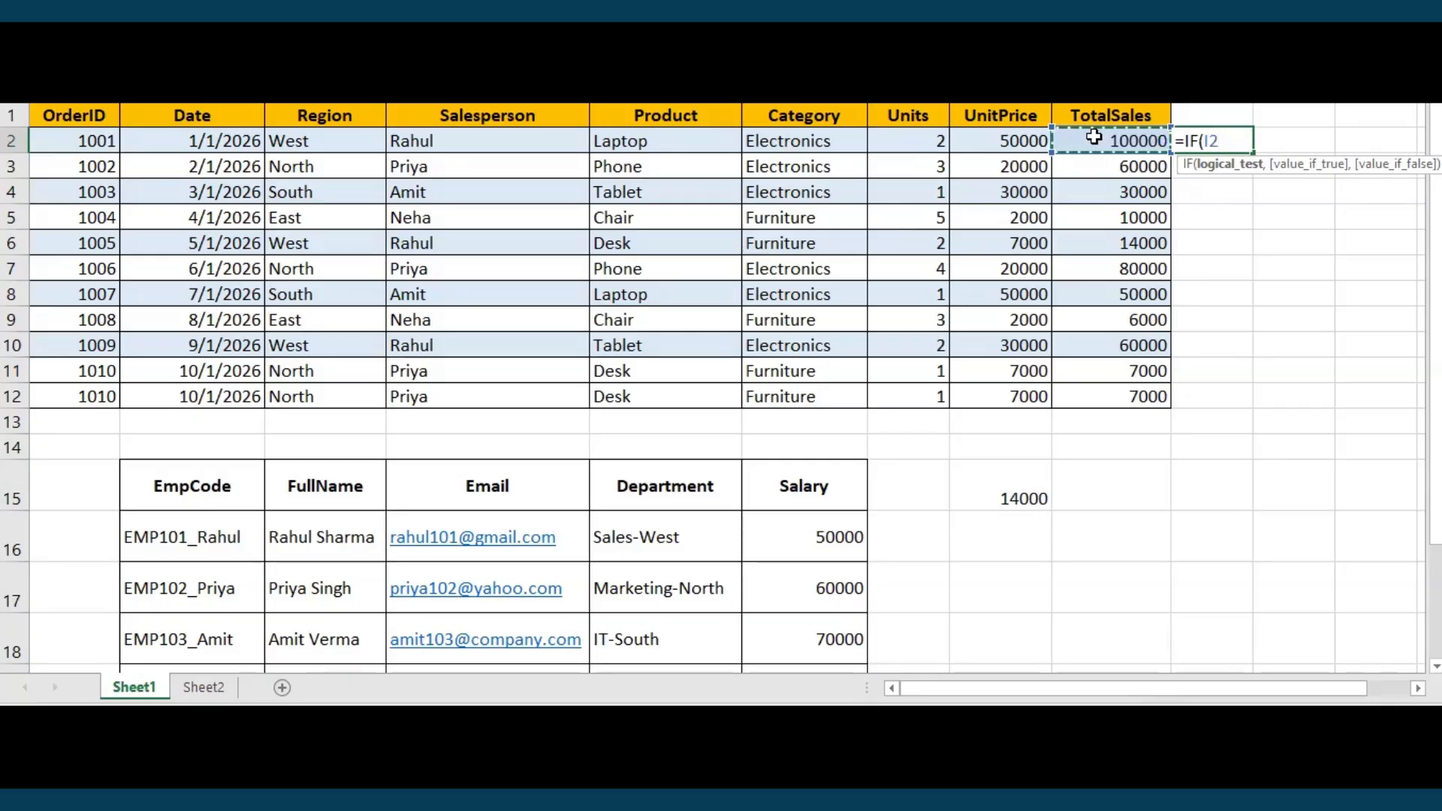
Complete the IF test as greater than 50000, returning "high" when true and "low" when false, and enter the formula.
{"action": "type", "text": ">500"}
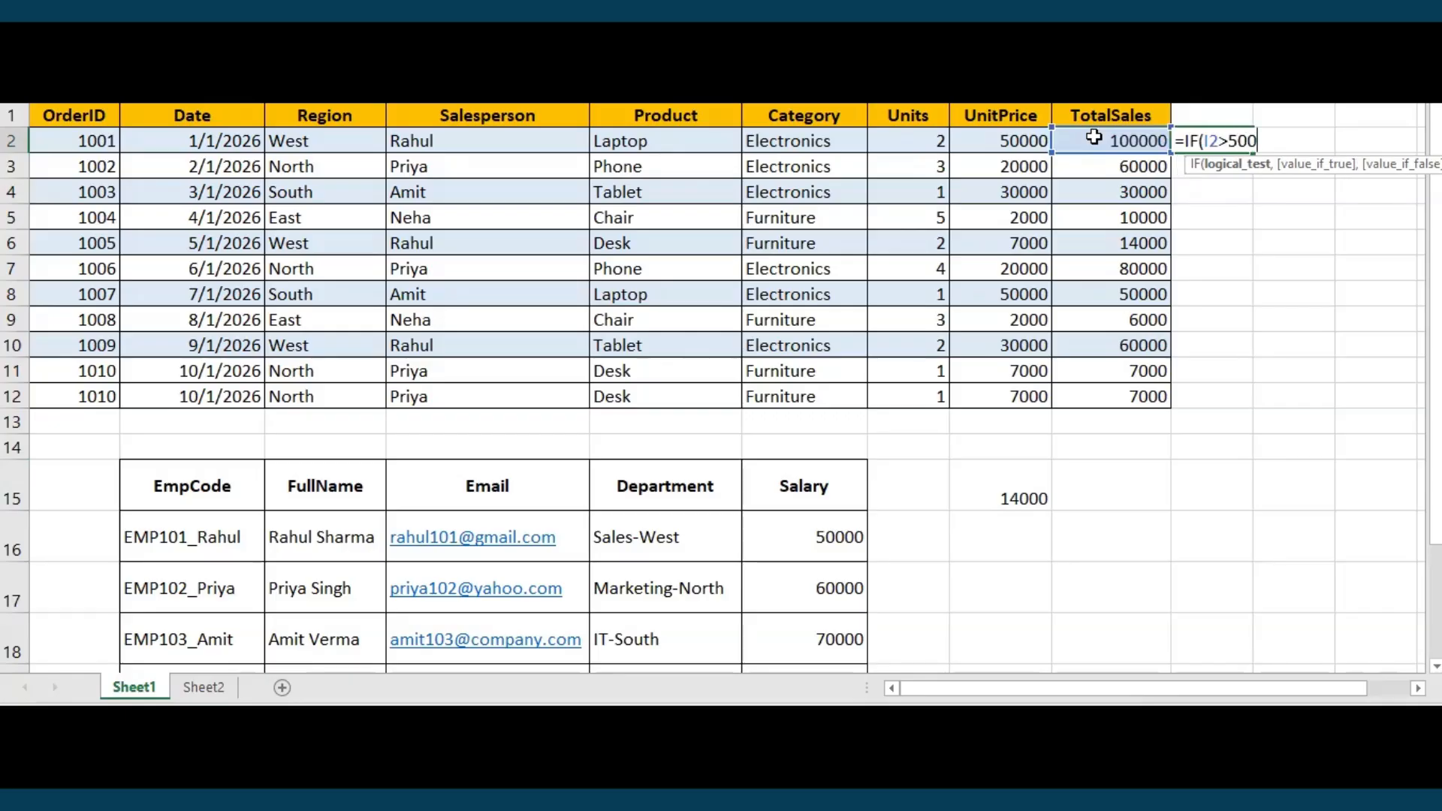
{"action": "type", "text": "00,\""}
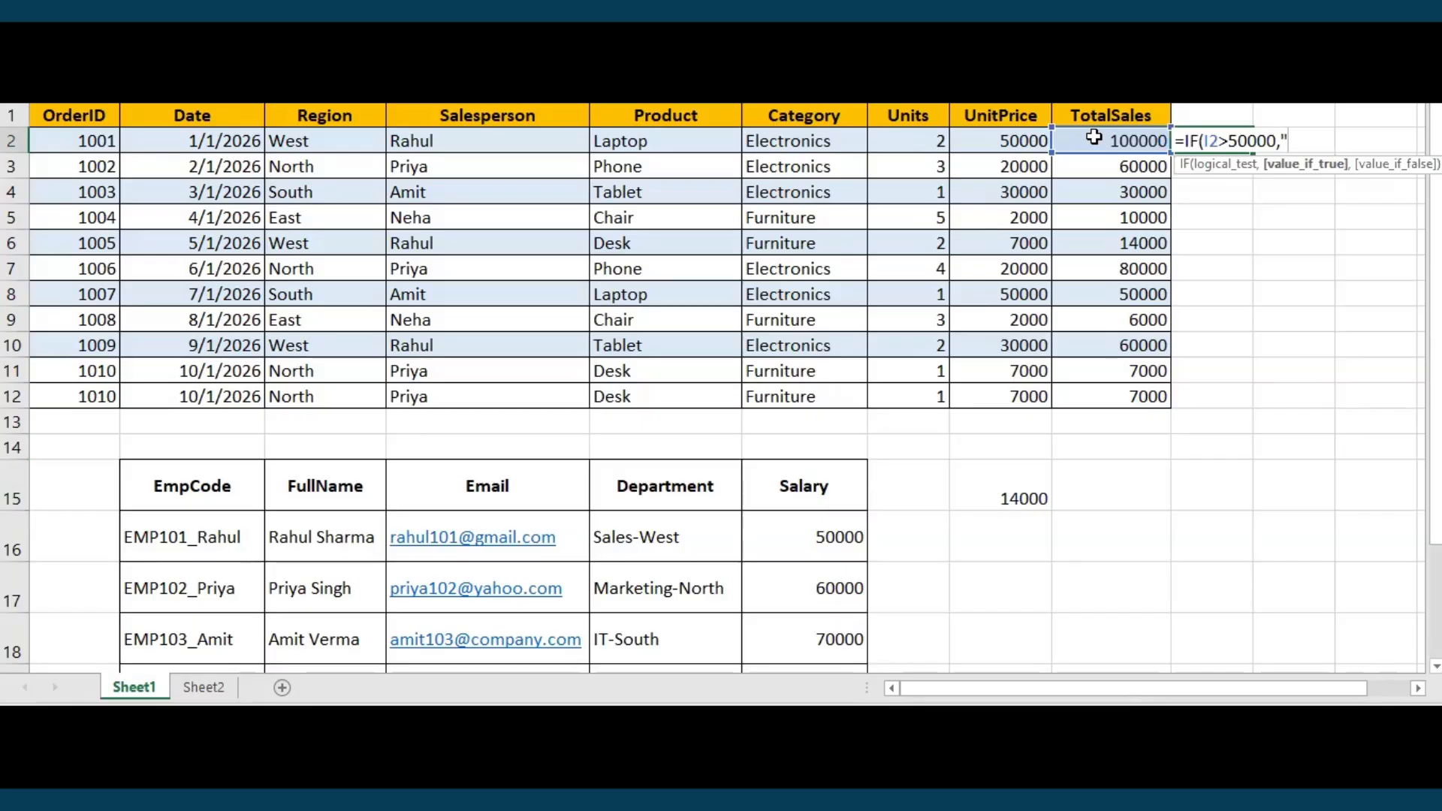
{"action": "type", "text": "high\",\"l"}
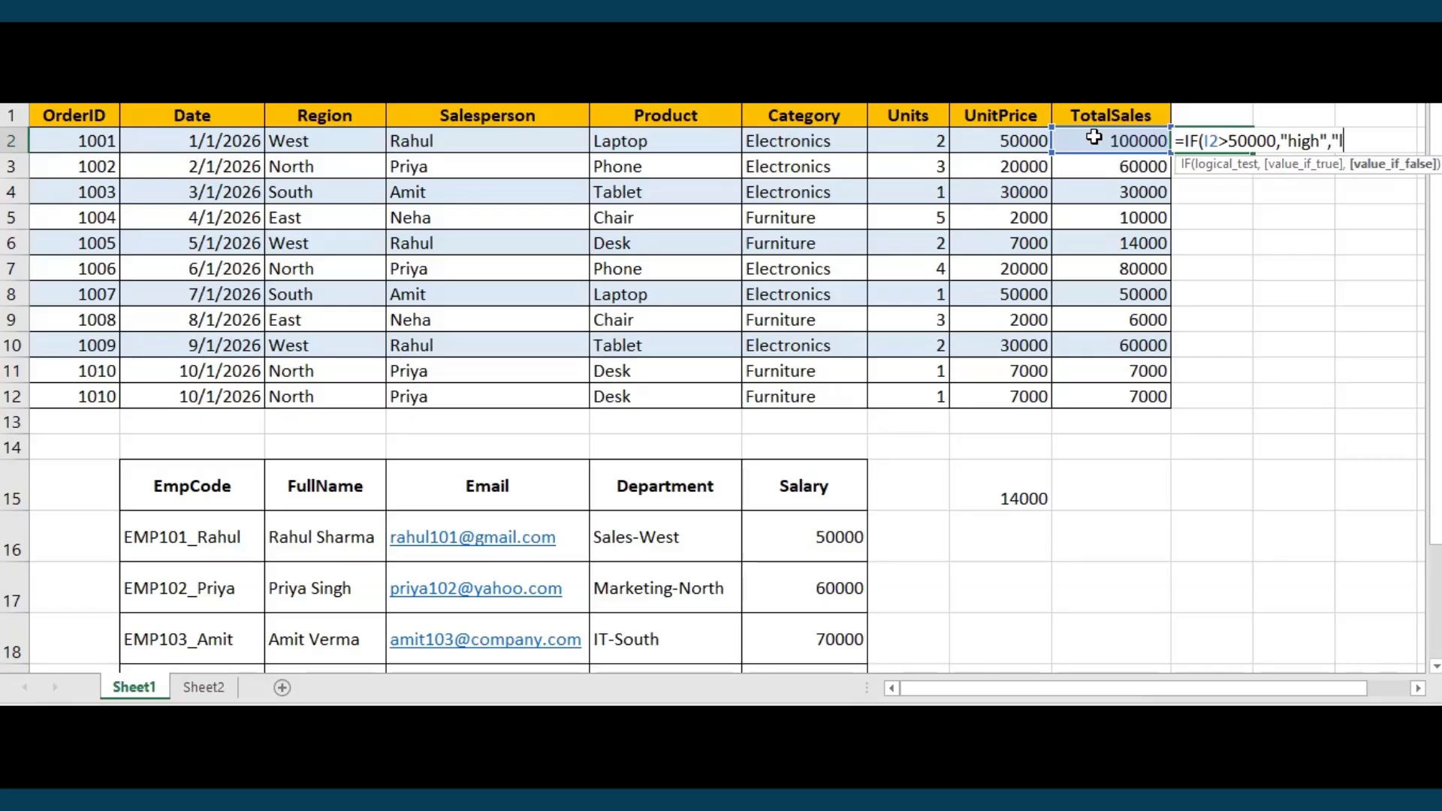
{"action": "type", "text": "ow\")"}
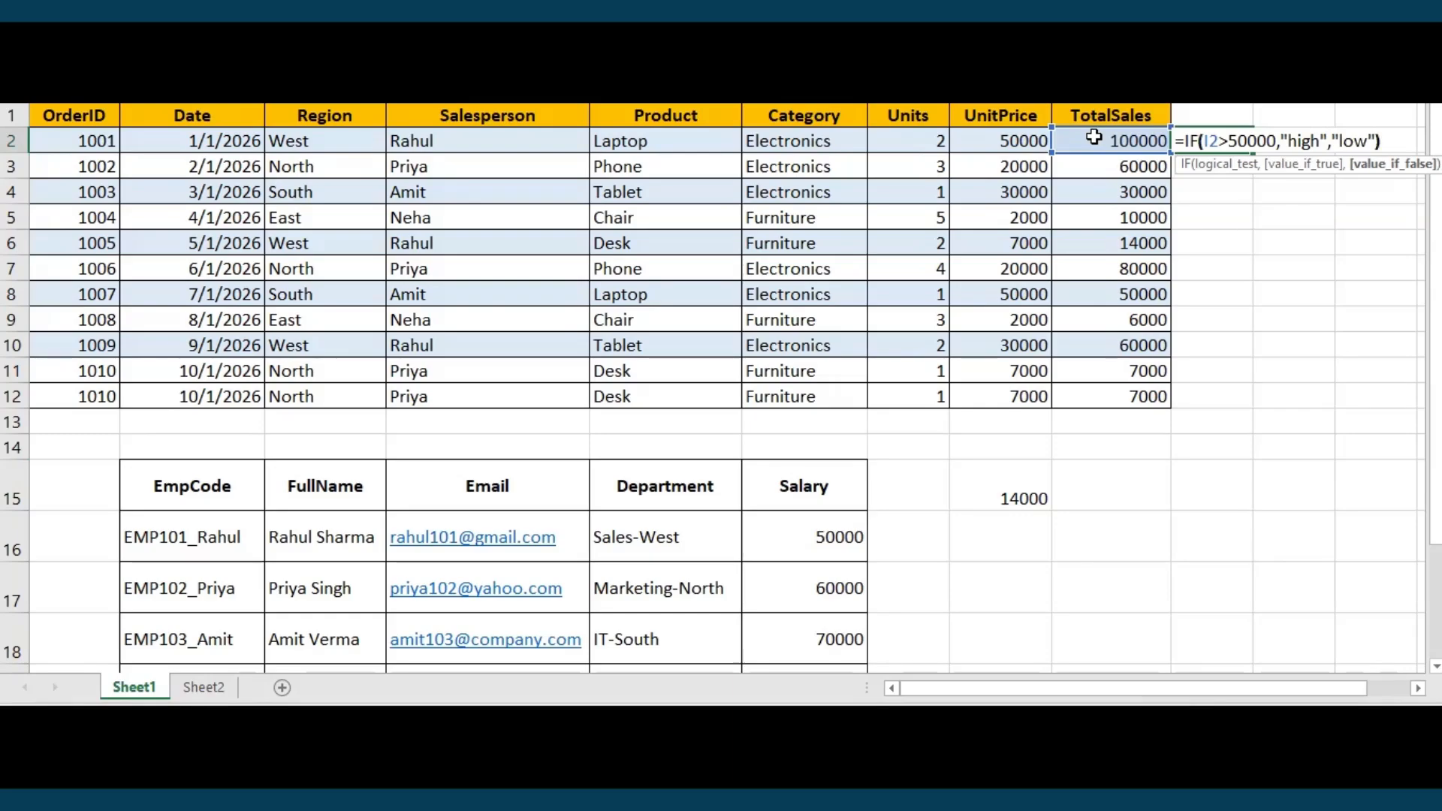
{"action": "key", "text": "Return"}
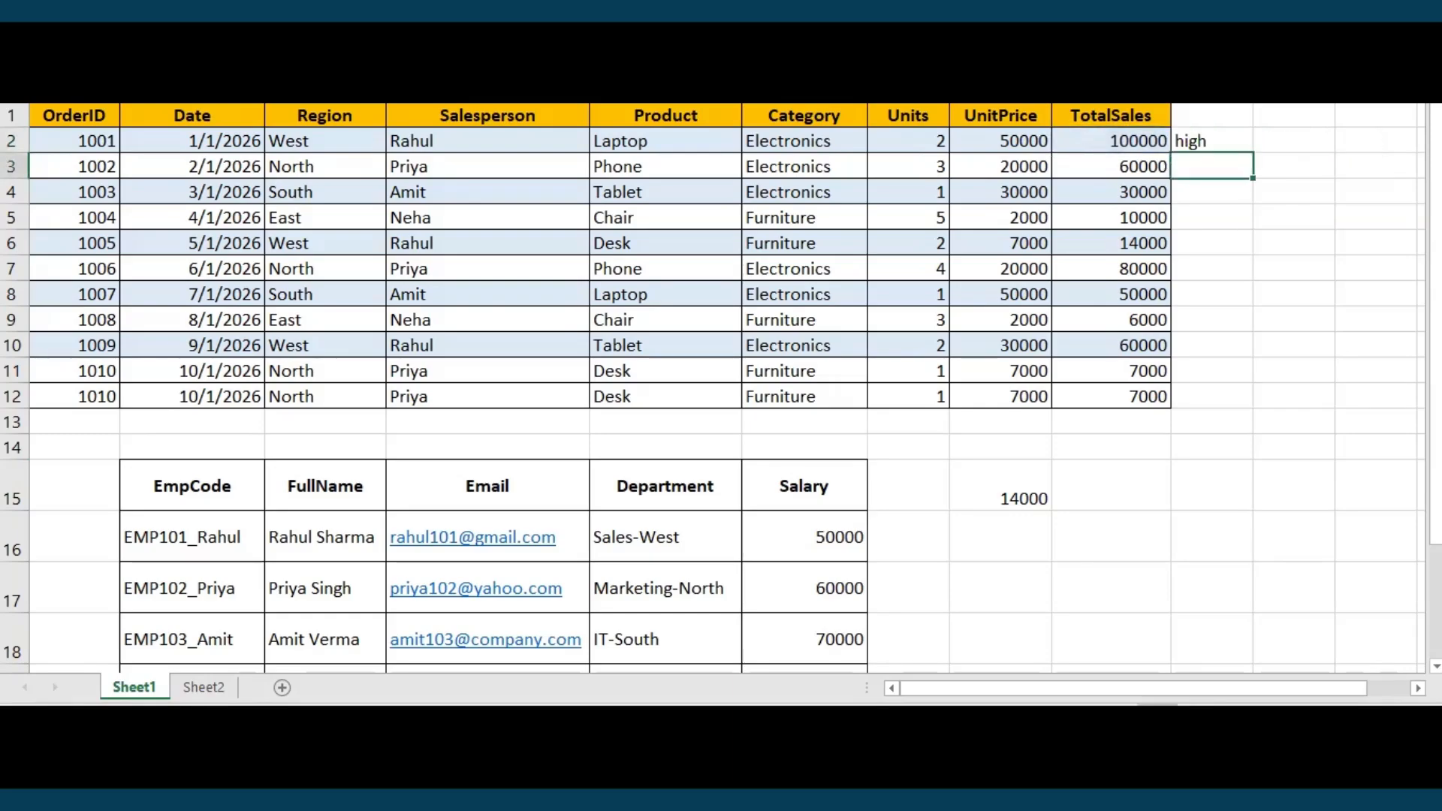
Fill the IF formula down from J2 to J12 and compare the labels with the TotalSales values.
{"action": "left_click", "coordinate": [1231, 144]}
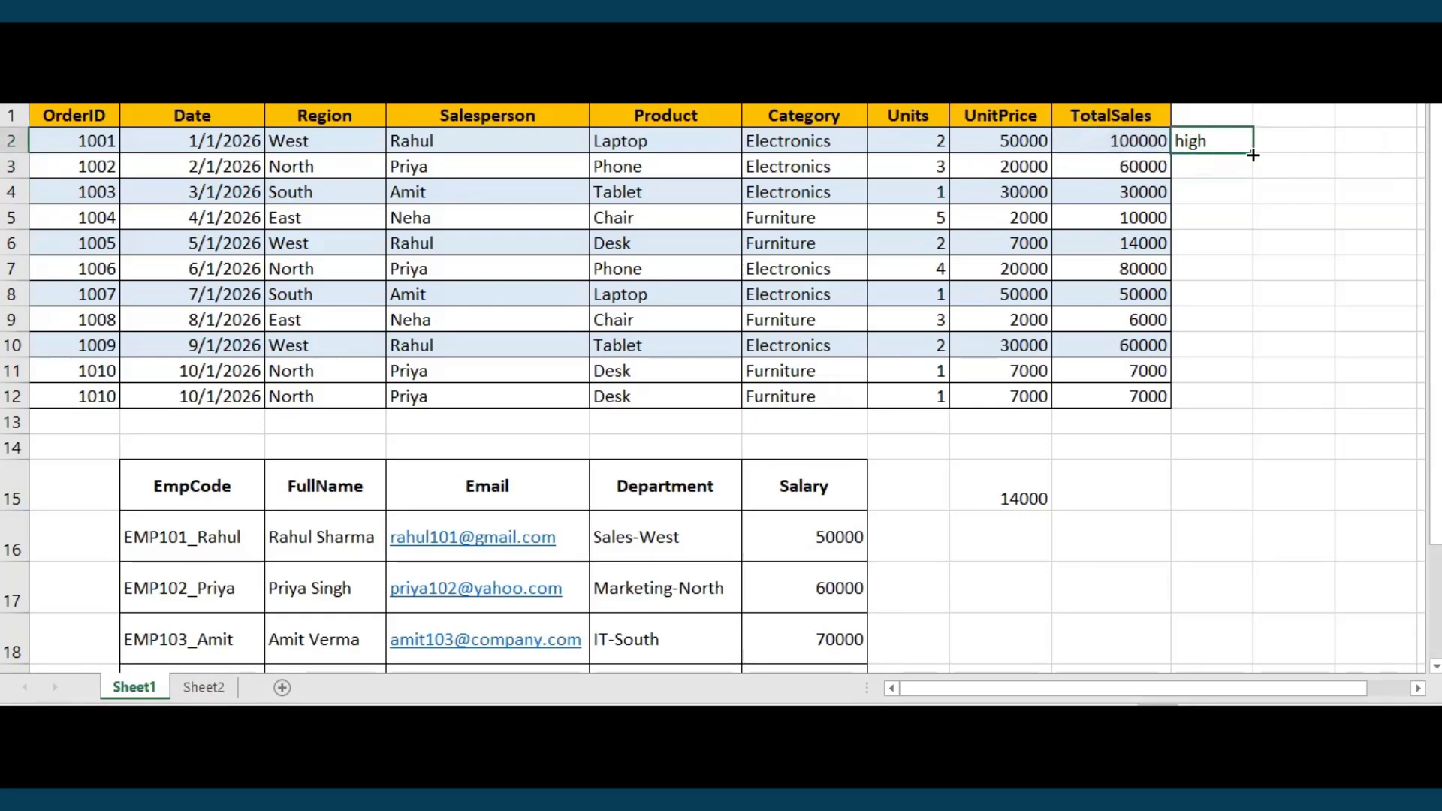
{"action": "double_click", "coordinate": [1252, 153]}
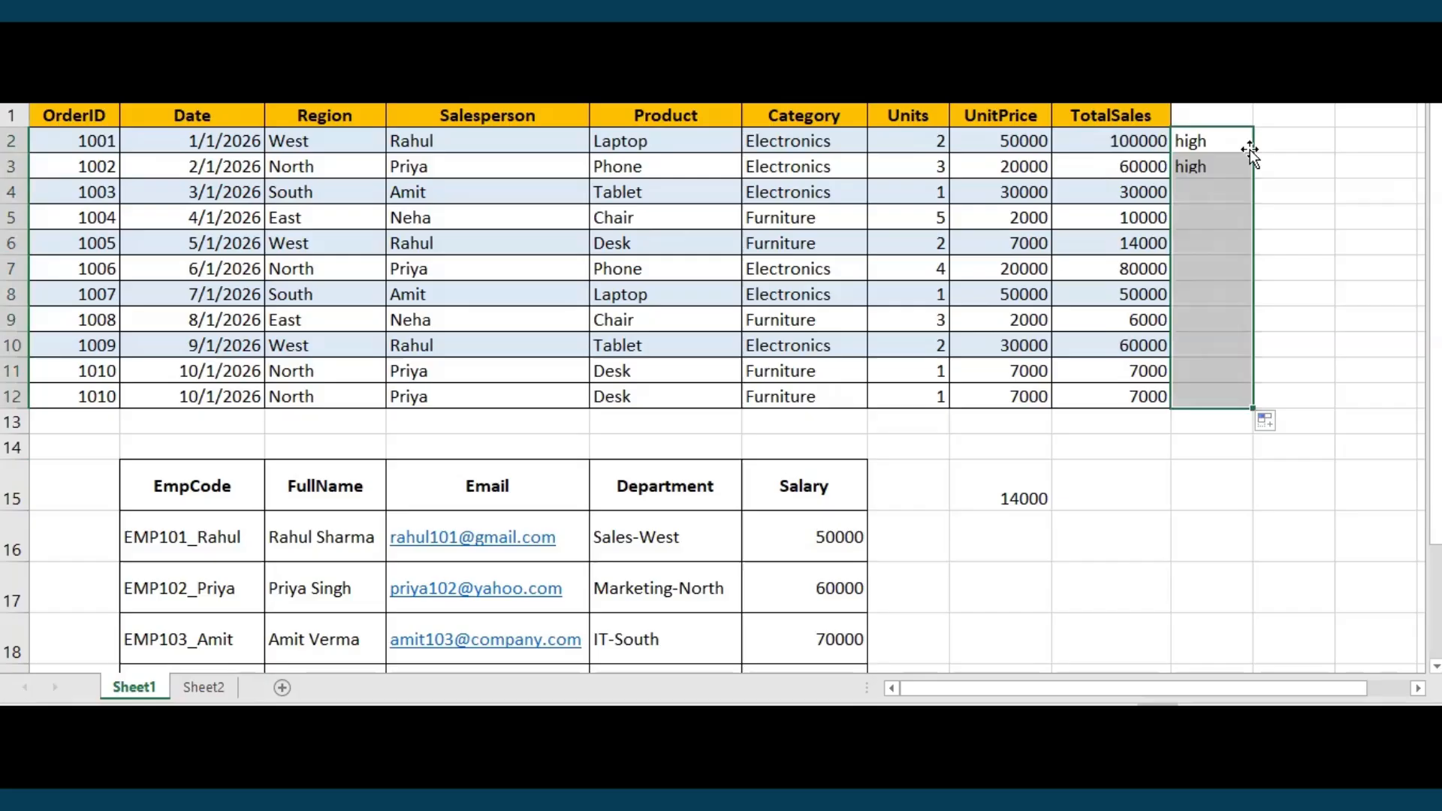
{"action": "left_click", "coordinate": [1104, 166]}
{"action": "left_click_drag", "start_coordinate": [1131, 192], "coordinate": [1170, 242]}
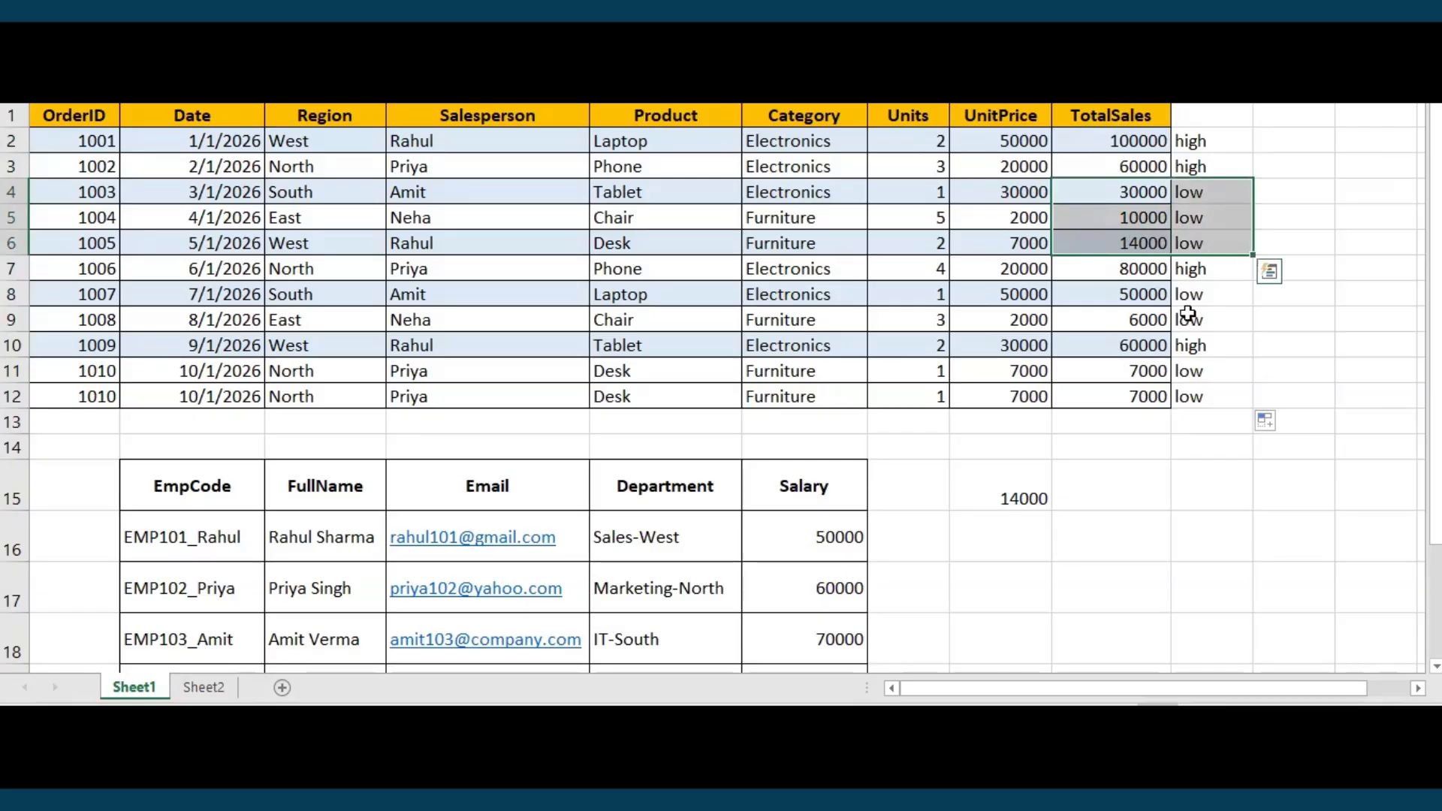
{"action": "left_click", "coordinate": [1135, 285]}
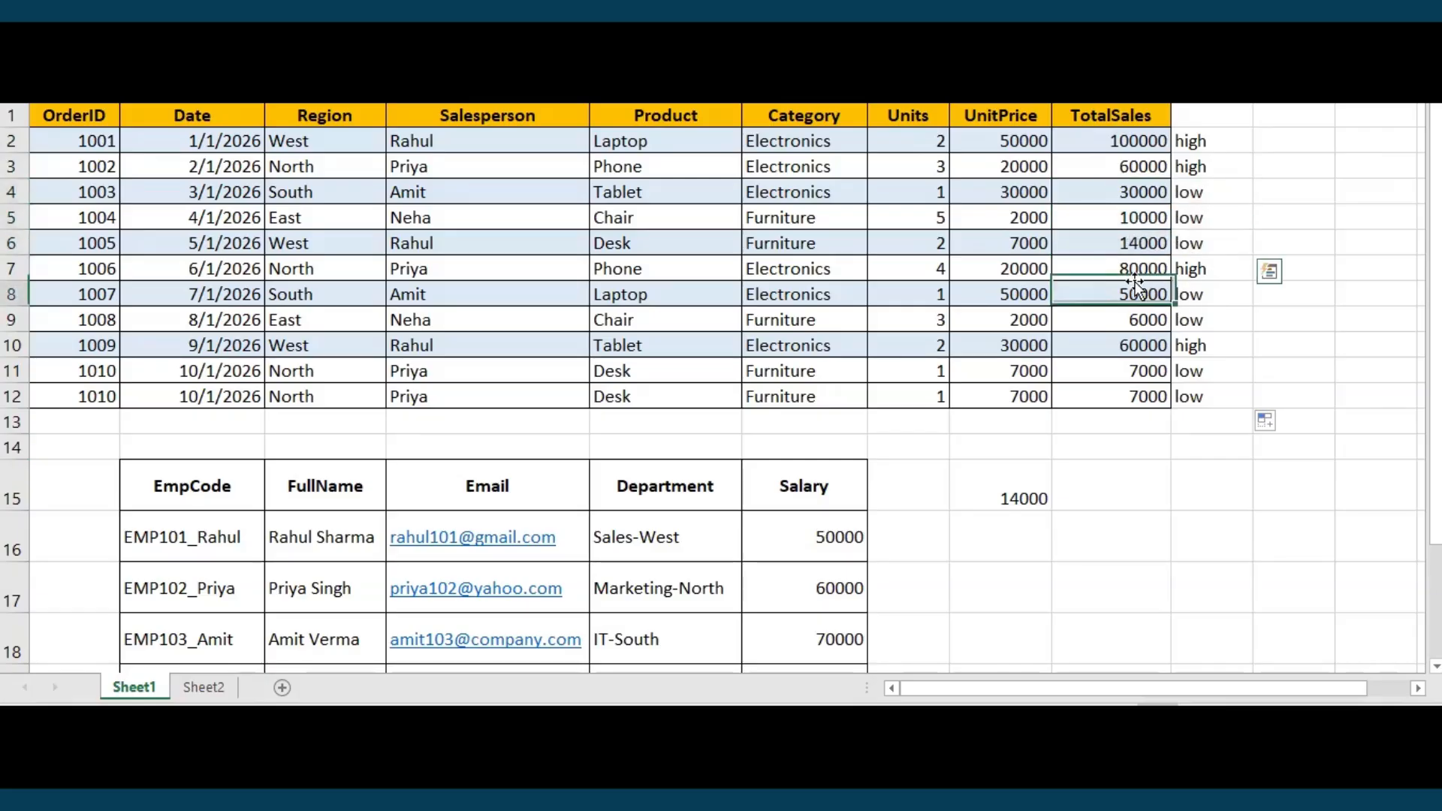
{"action": "left_click", "coordinate": [1192, 486]}
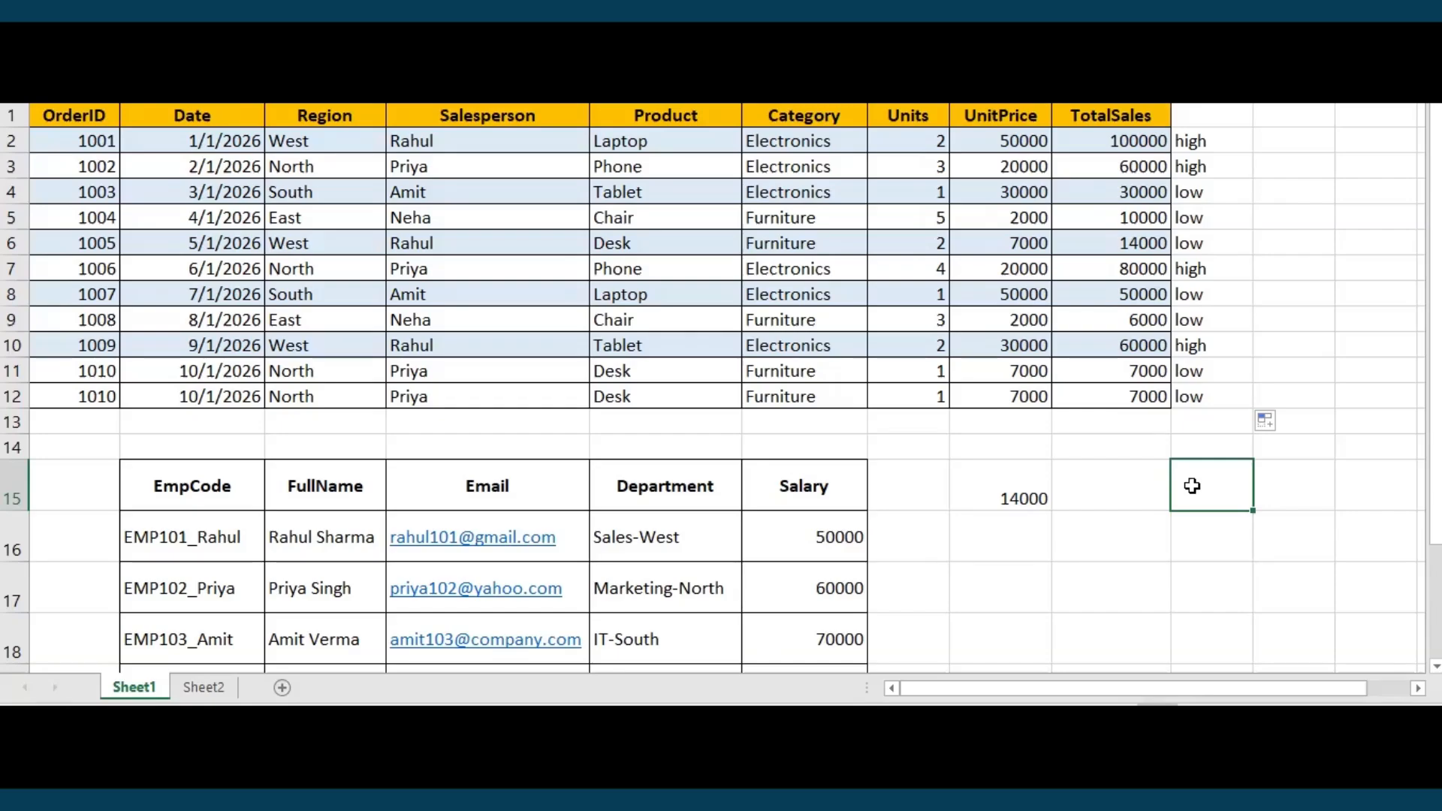
Review the IF and SUMIFS entries in the function list on Sheet2, and return to the sales data on Sheet1.
{"action": "left_click", "coordinate": [178, 682]}
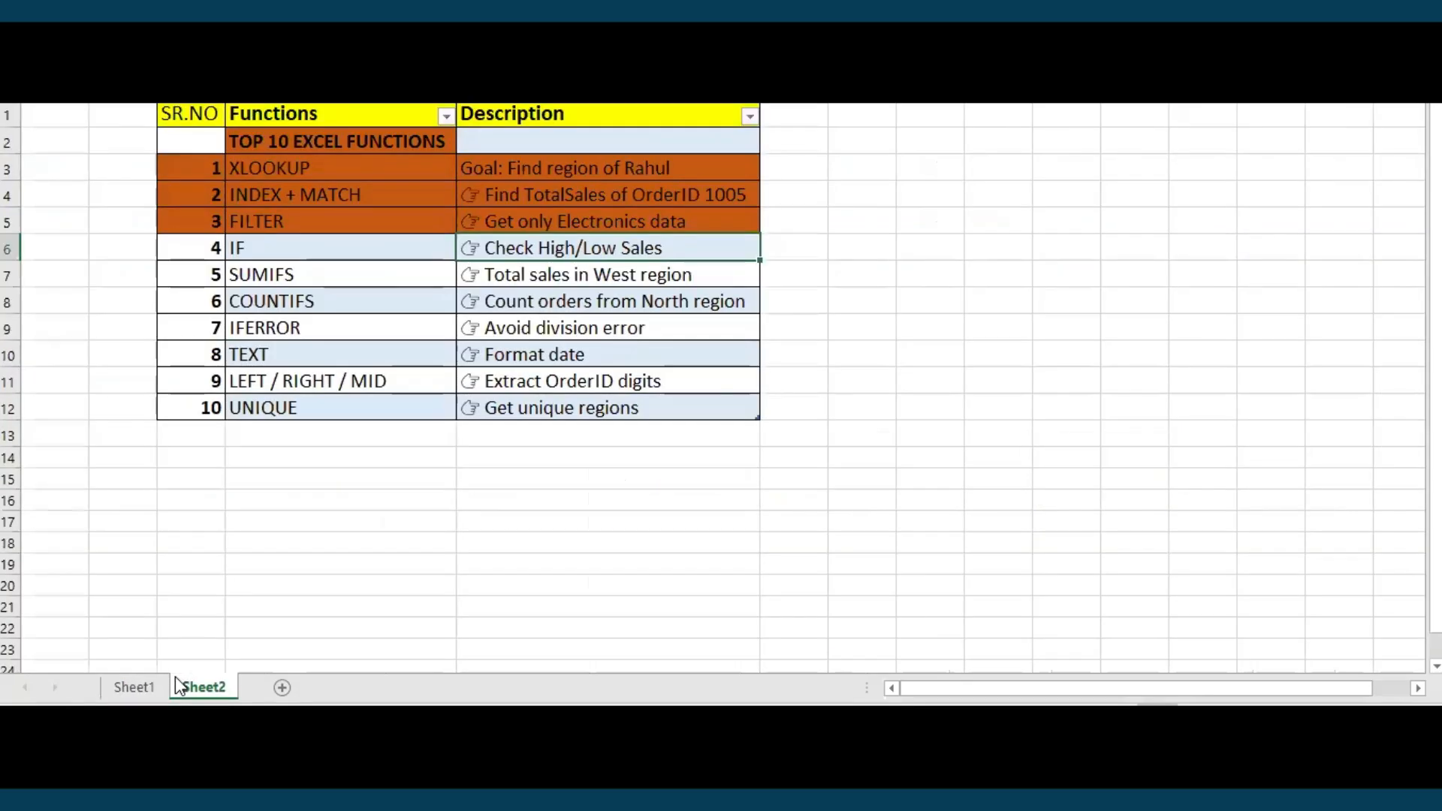
{"action": "left_click", "coordinate": [188, 249]}
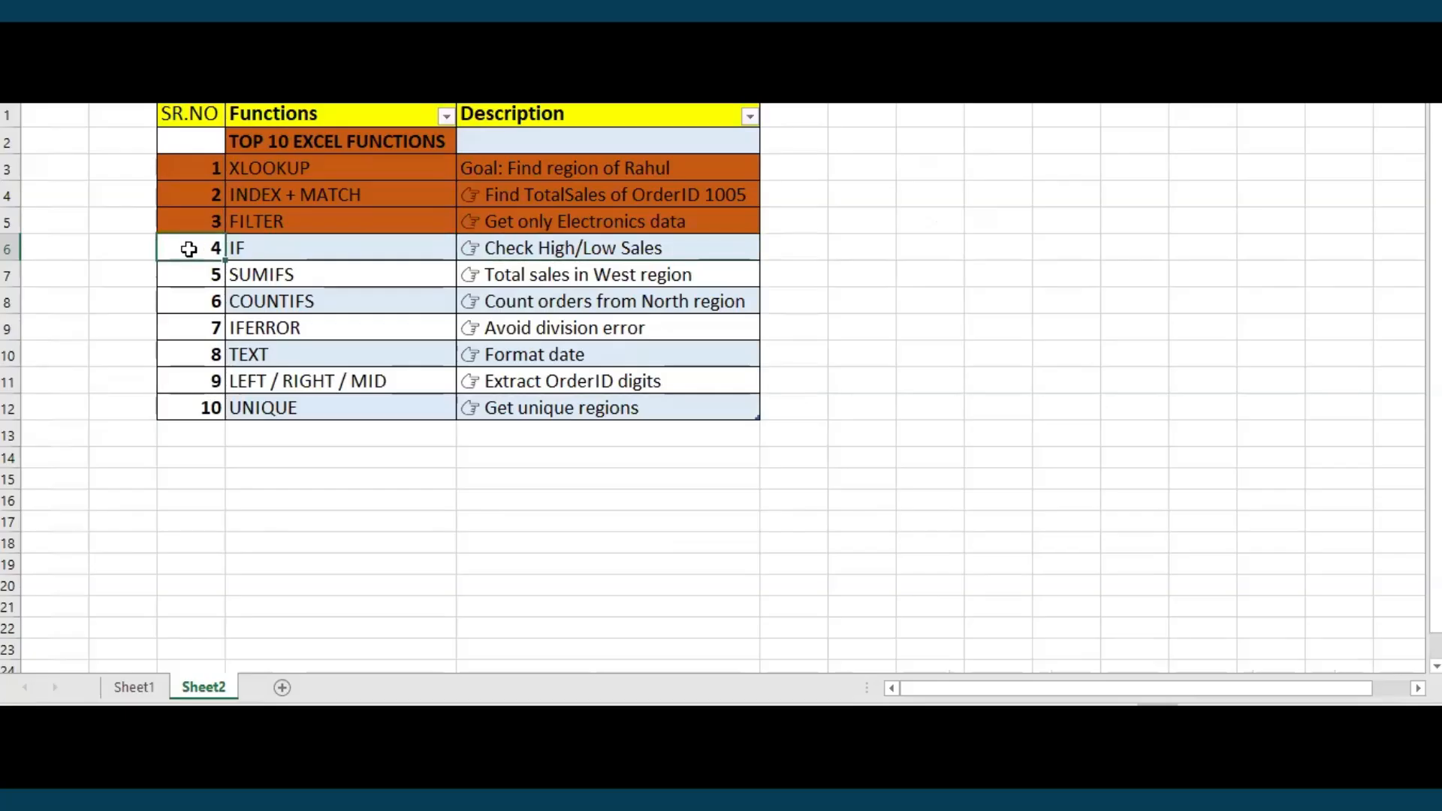
{"action": "left_click", "coordinate": [242, 290]}
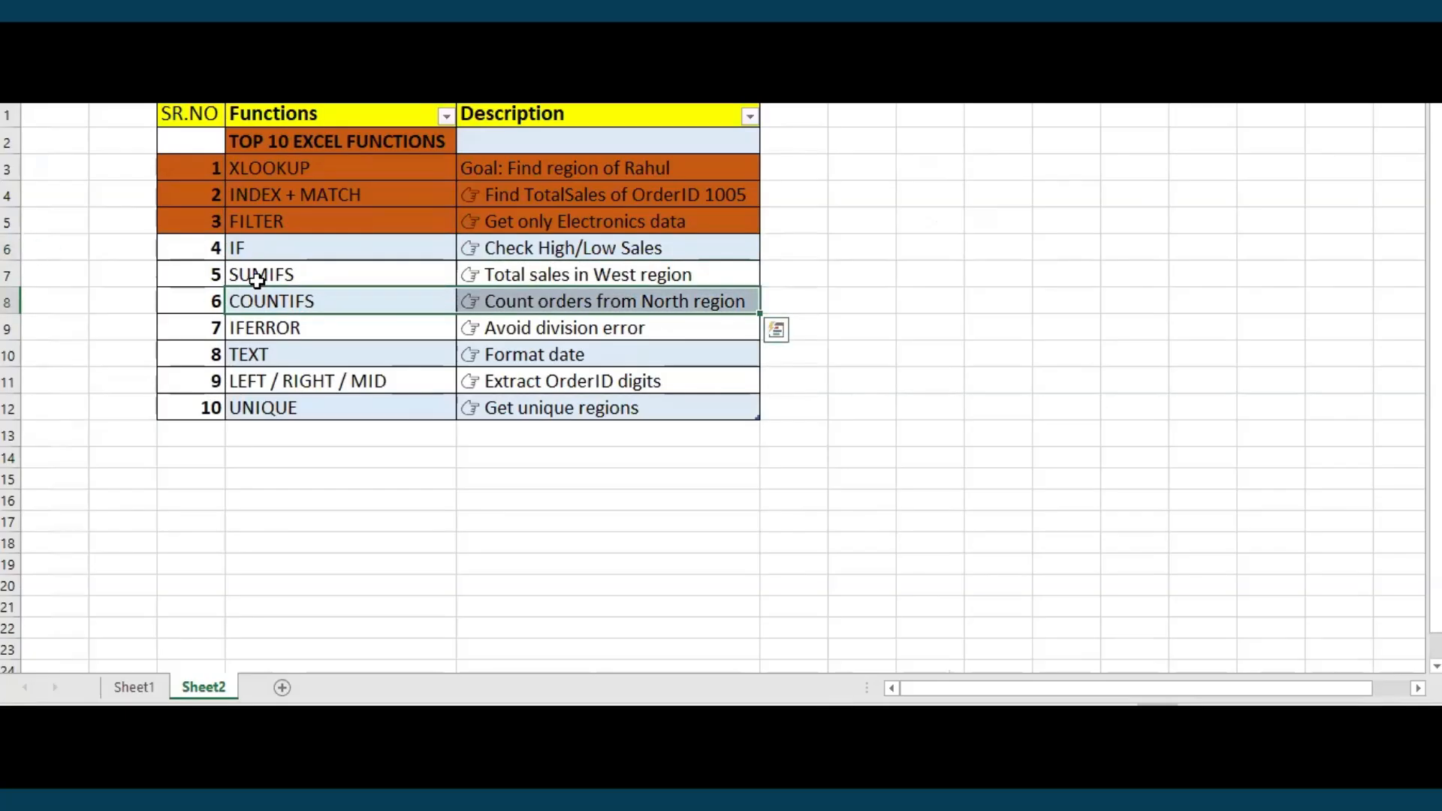
{"action": "left_click", "coordinate": [256, 281]}
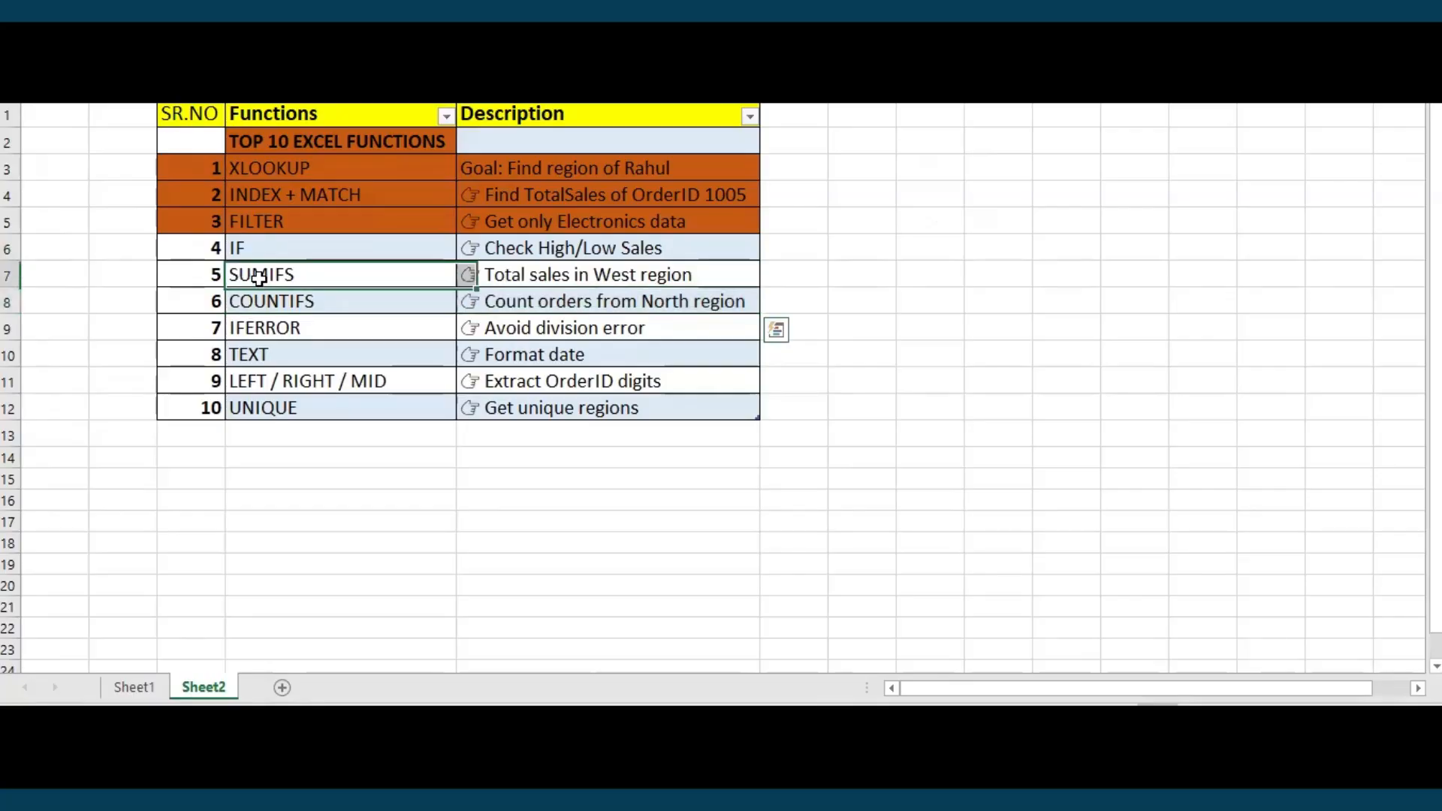
{"action": "left_click", "coordinate": [135, 699]}
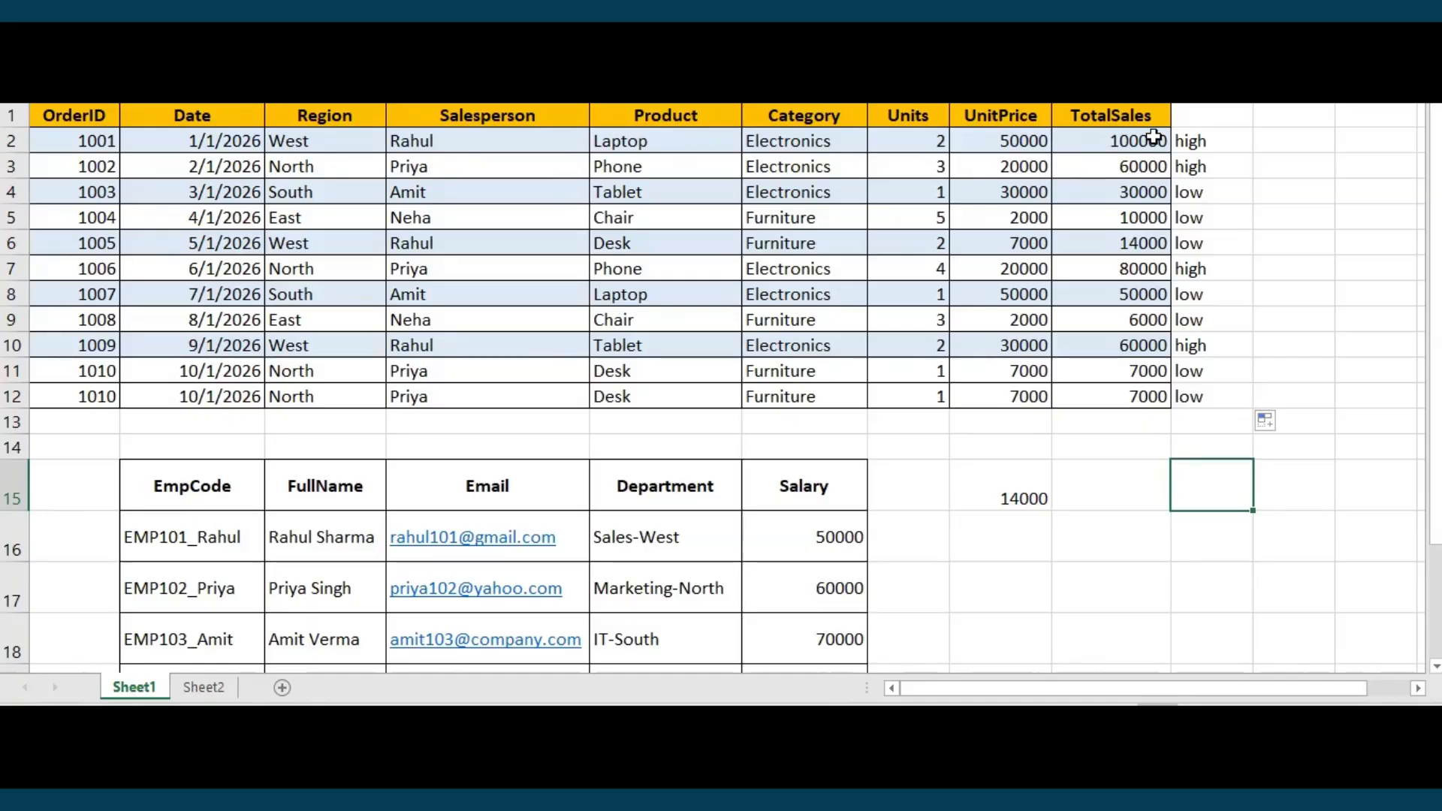
Replace the formula in H15 with a SUMIF function that takes the Salesperson range D1:D12 as its range.
{"action": "left_click", "coordinate": [1090, 426]}
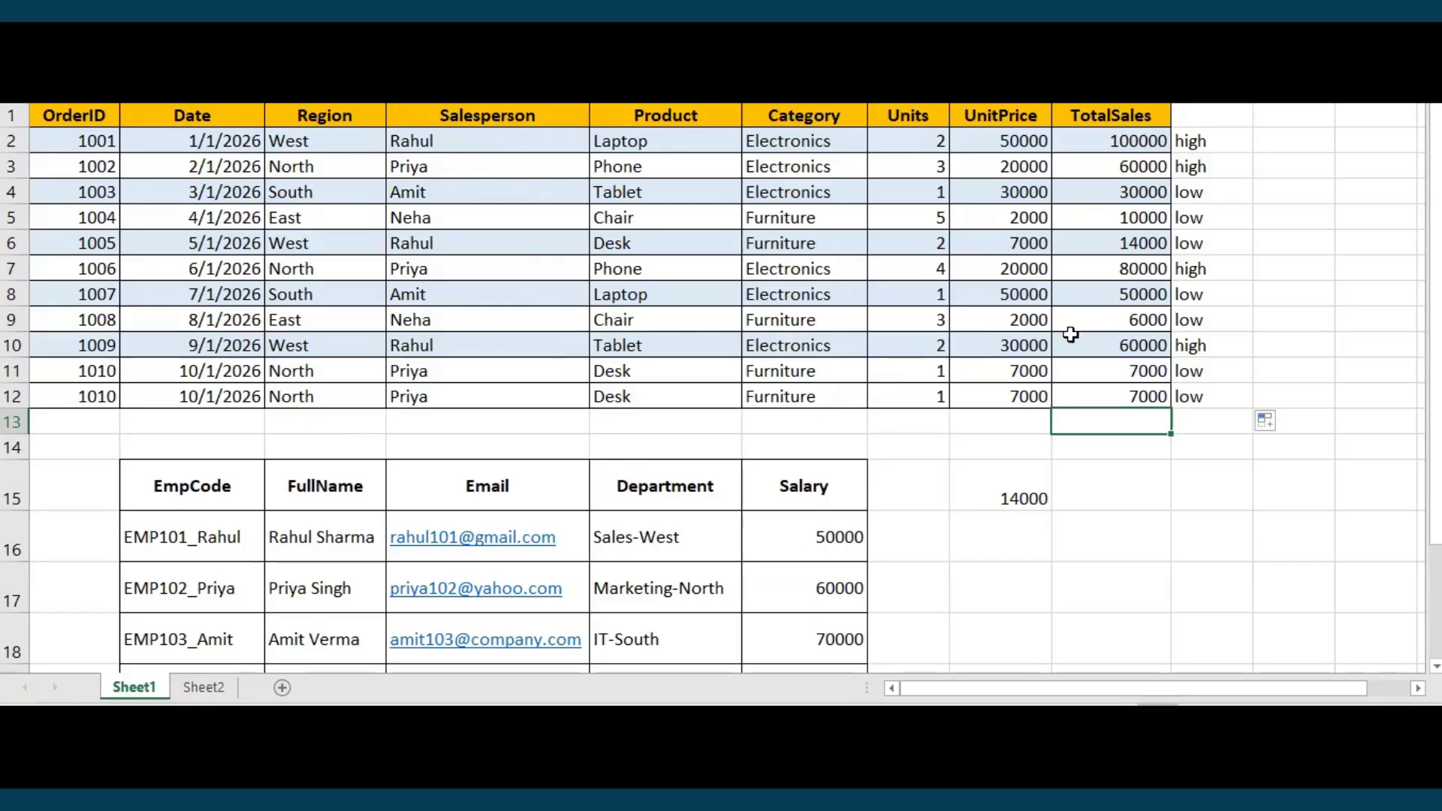
{"action": "left_click", "coordinate": [1001, 467]}
{"action": "type", "text": "=sum"}
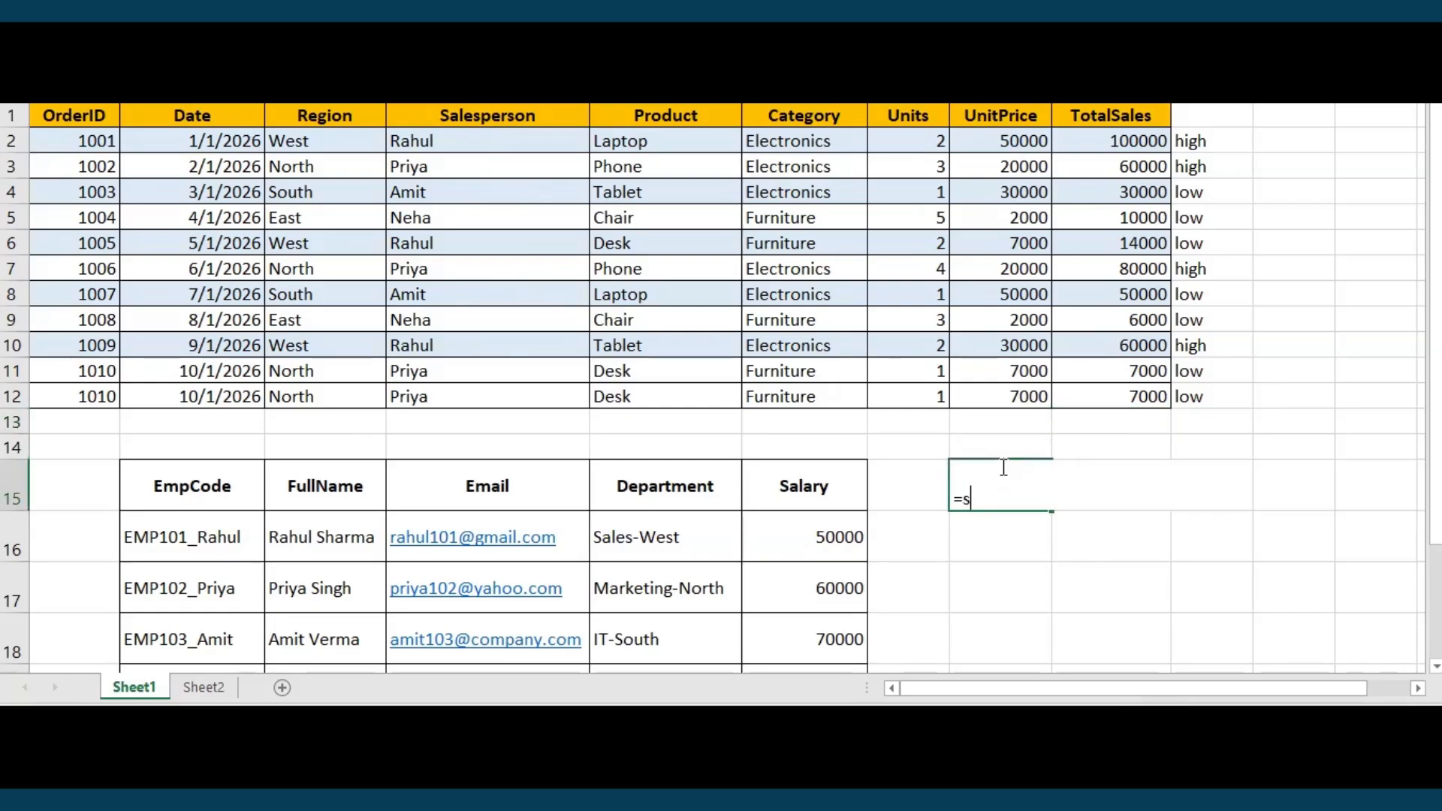
{"action": "key", "text": "Down"}
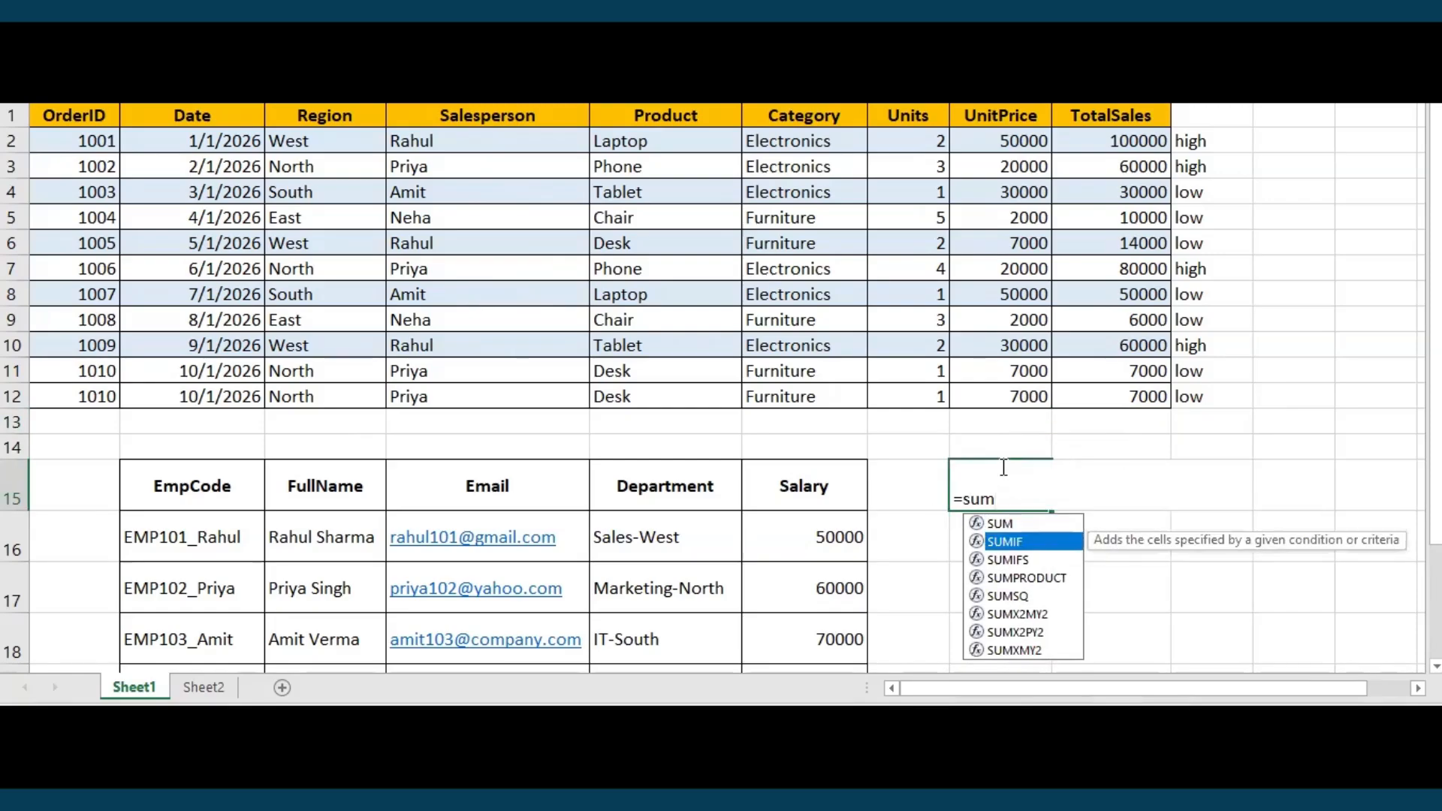
{"action": "key", "text": "Tab"}
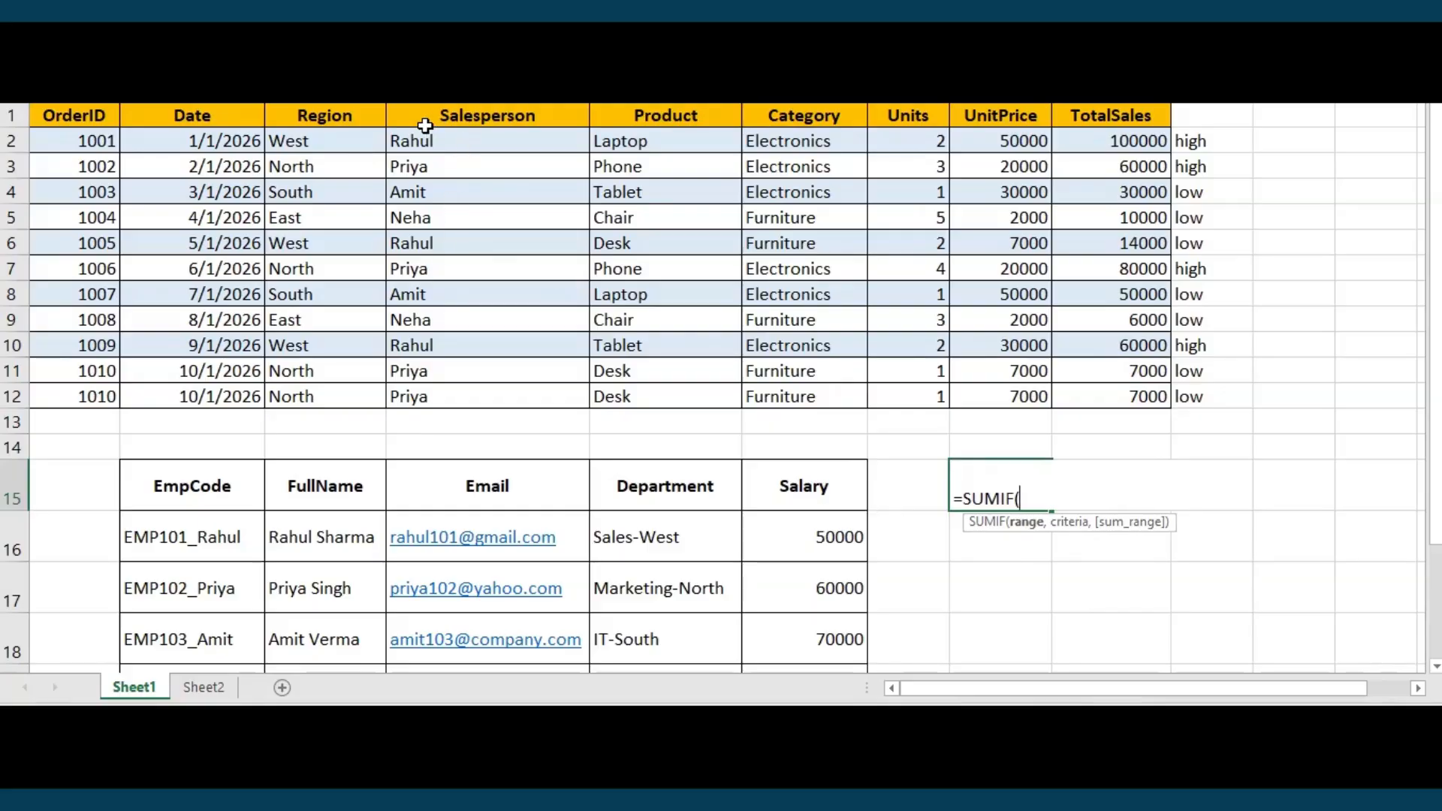
{"action": "left_click_drag", "start_coordinate": [413, 119], "coordinate": [413, 391]}
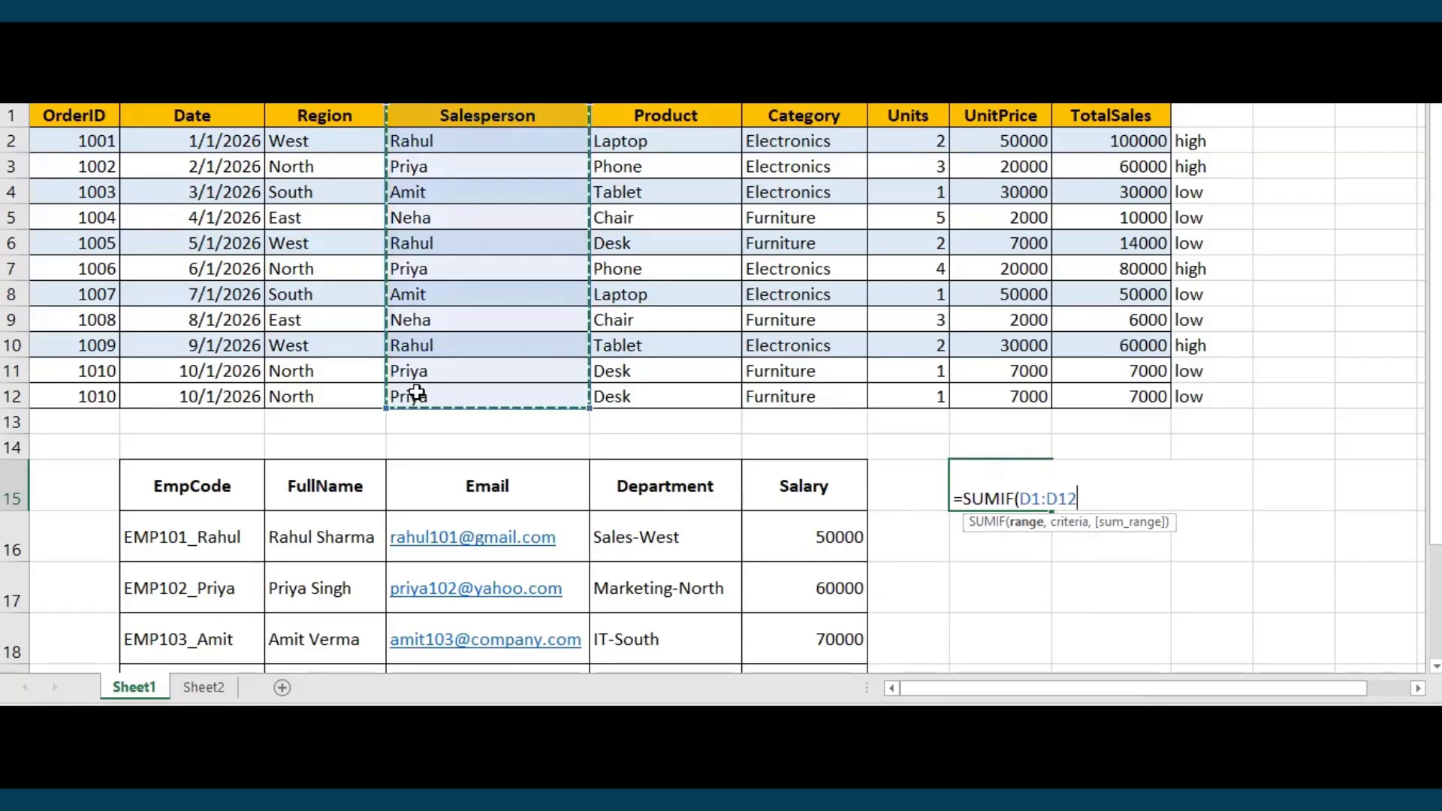
Set the SUMIF criteria to the first listed salesperson's name and the sum range to I1:I12, and enter the formula.
{"action": "type", "text": ",\""}
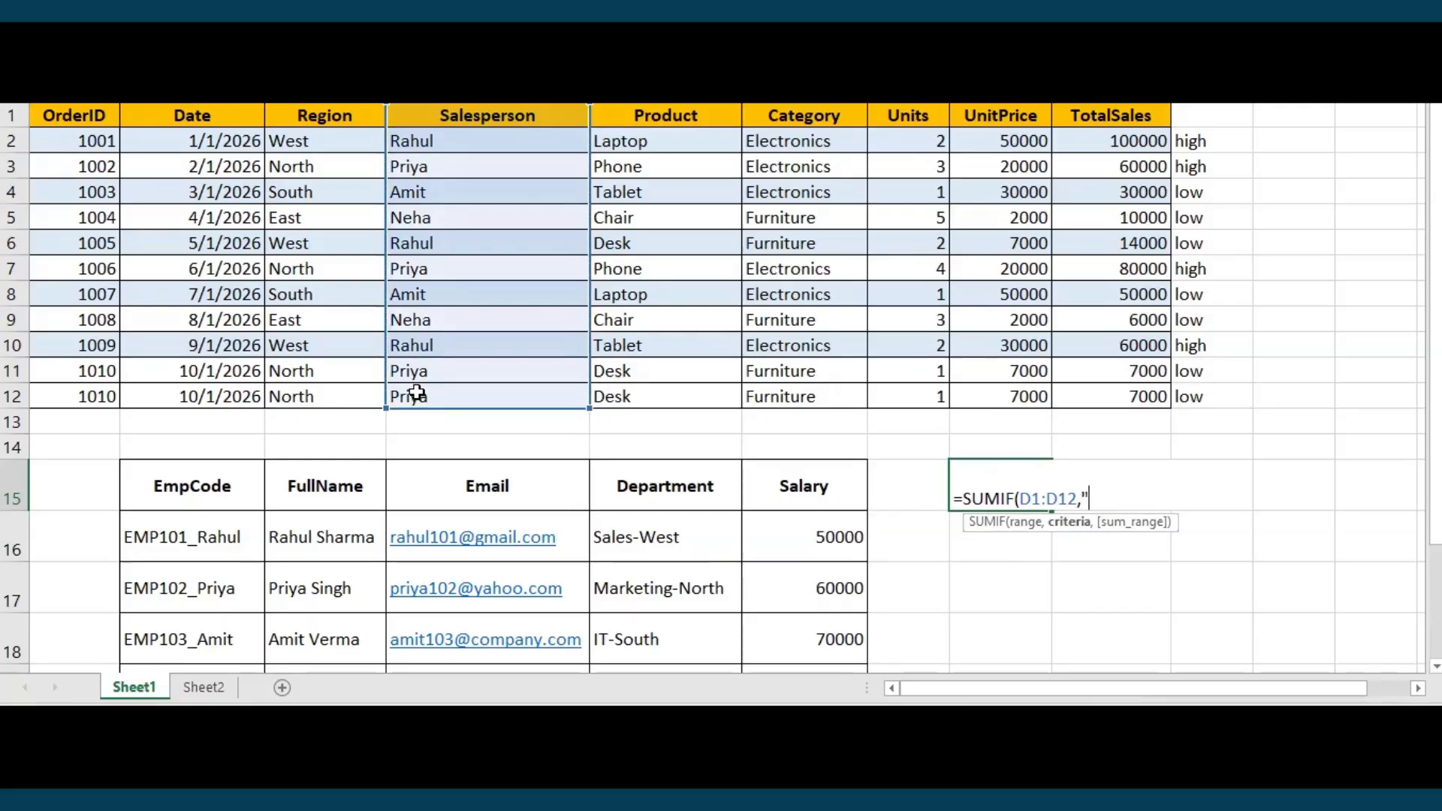
{"action": "type", "text": "Rahul\","}
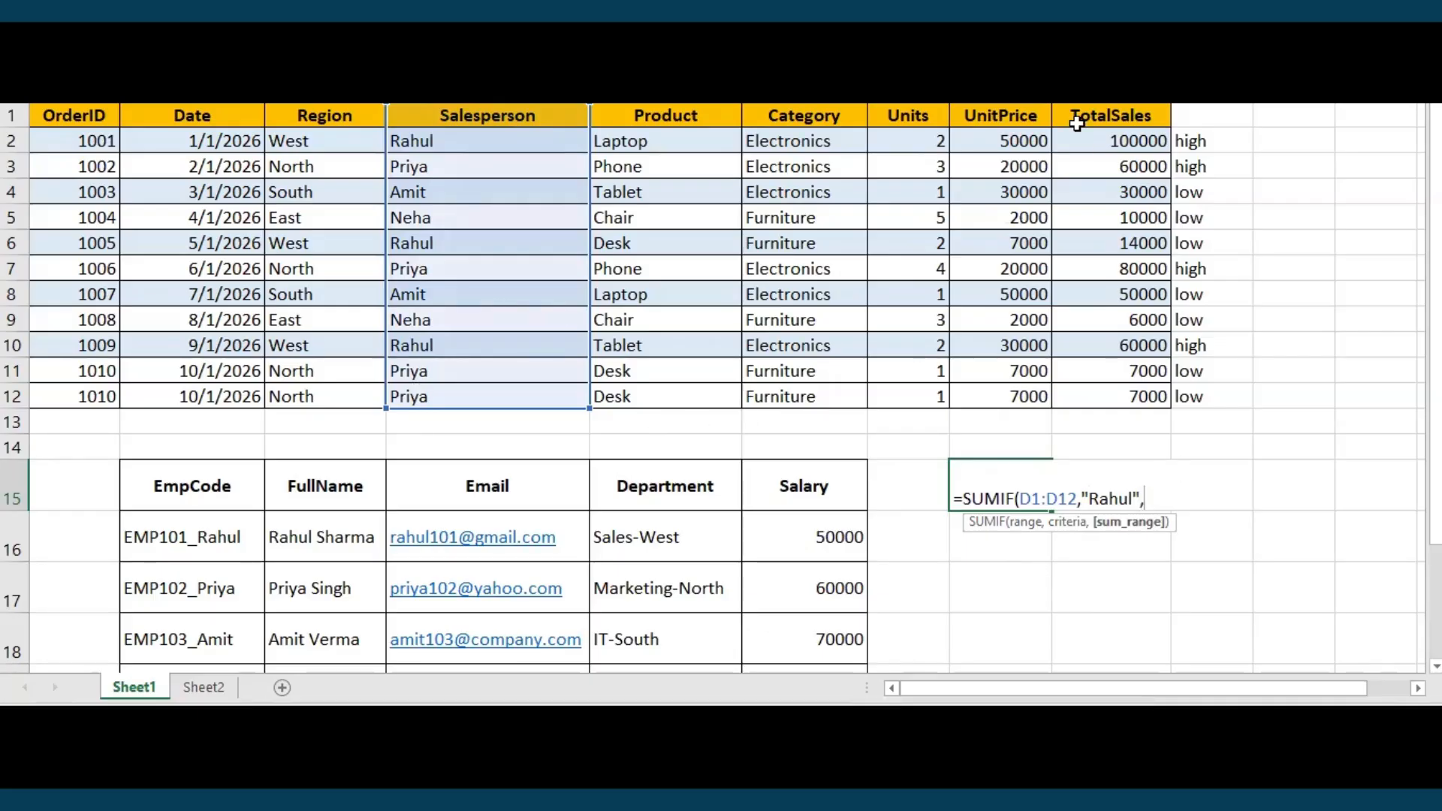
{"action": "left_click_drag", "start_coordinate": [1110, 115], "coordinate": [1109, 395]}
{"action": "type", "text": ")"}
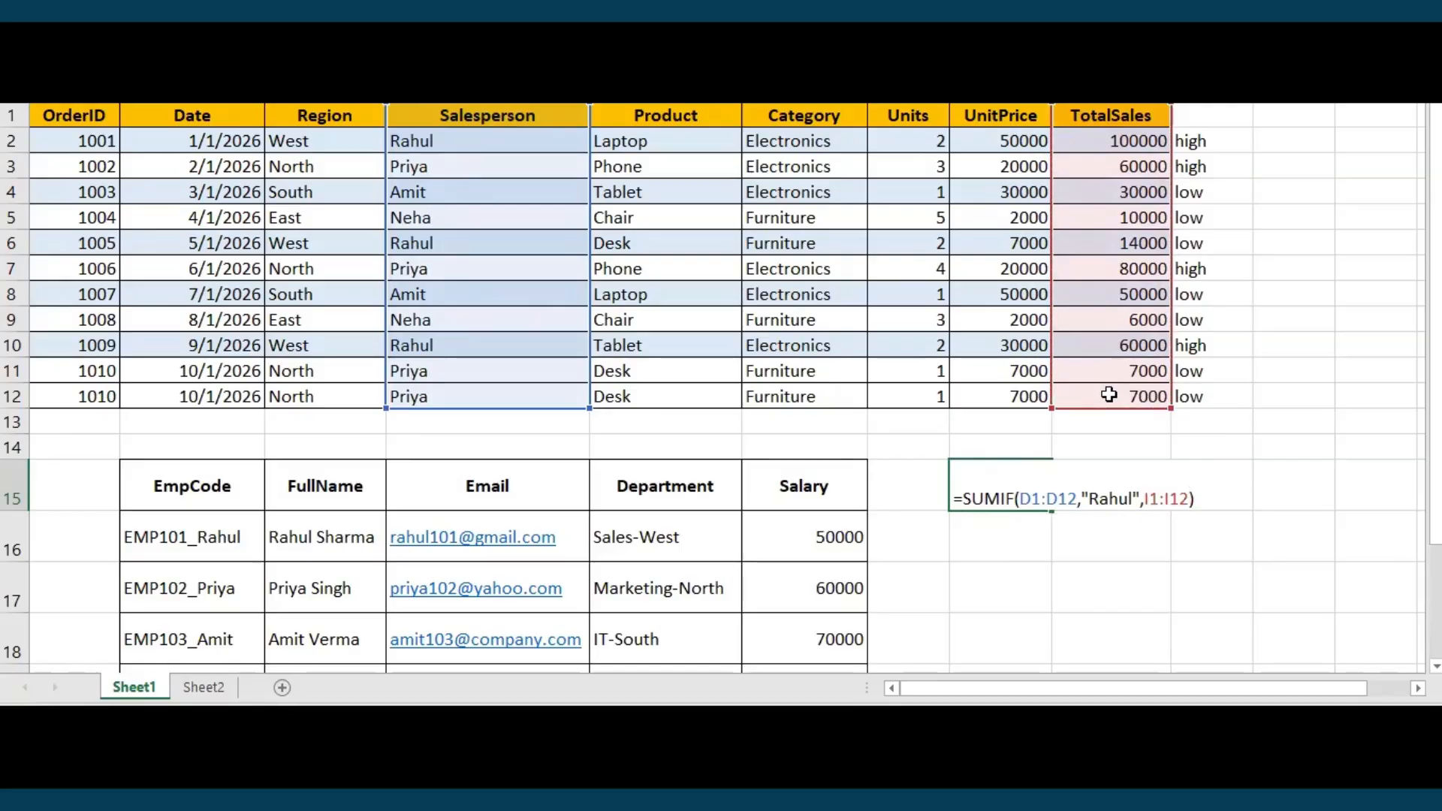
{"action": "key", "text": "Return"}
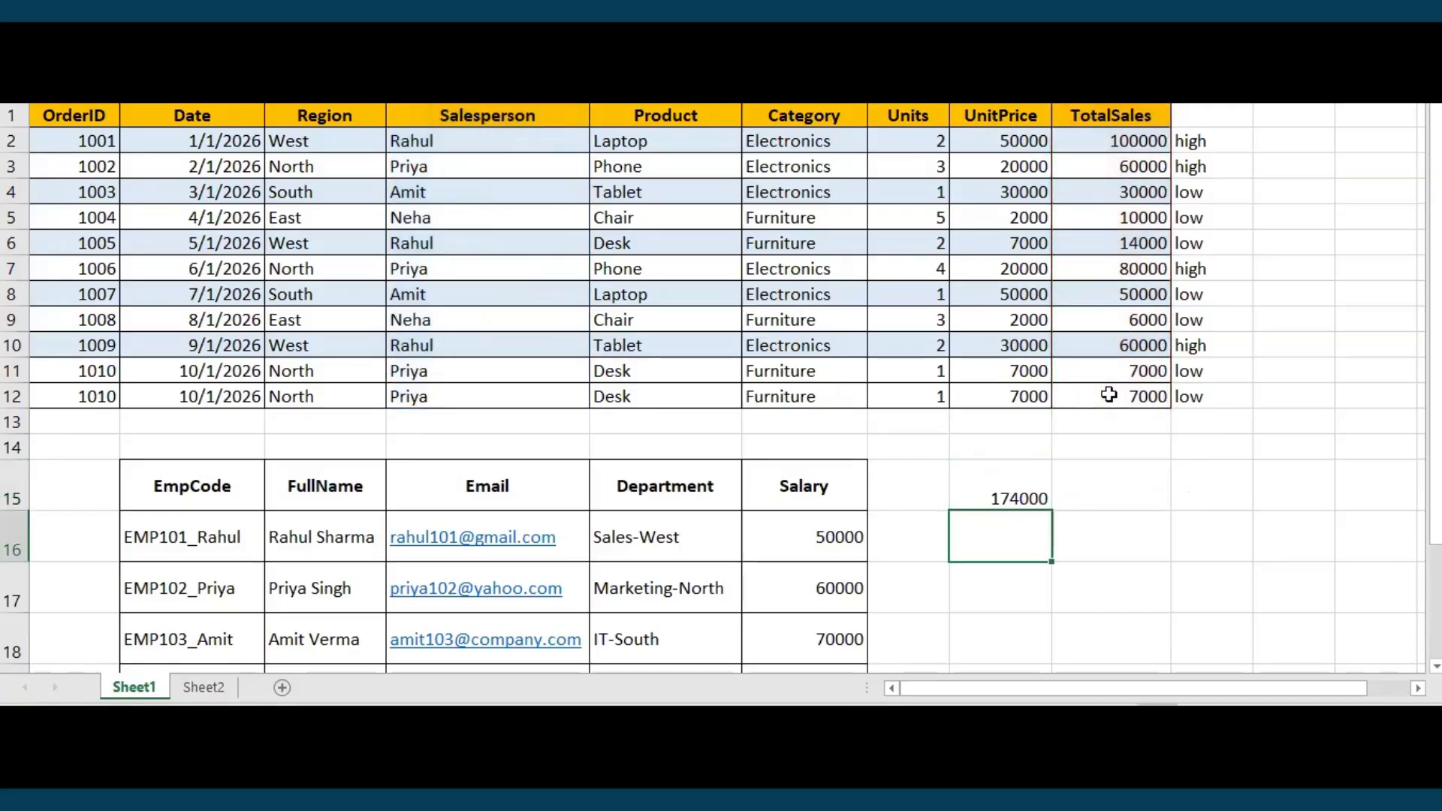
Edit the formula in H15 and change the function from SUMIF to SUMIFS.
{"action": "left_click", "coordinate": [1014, 485]}
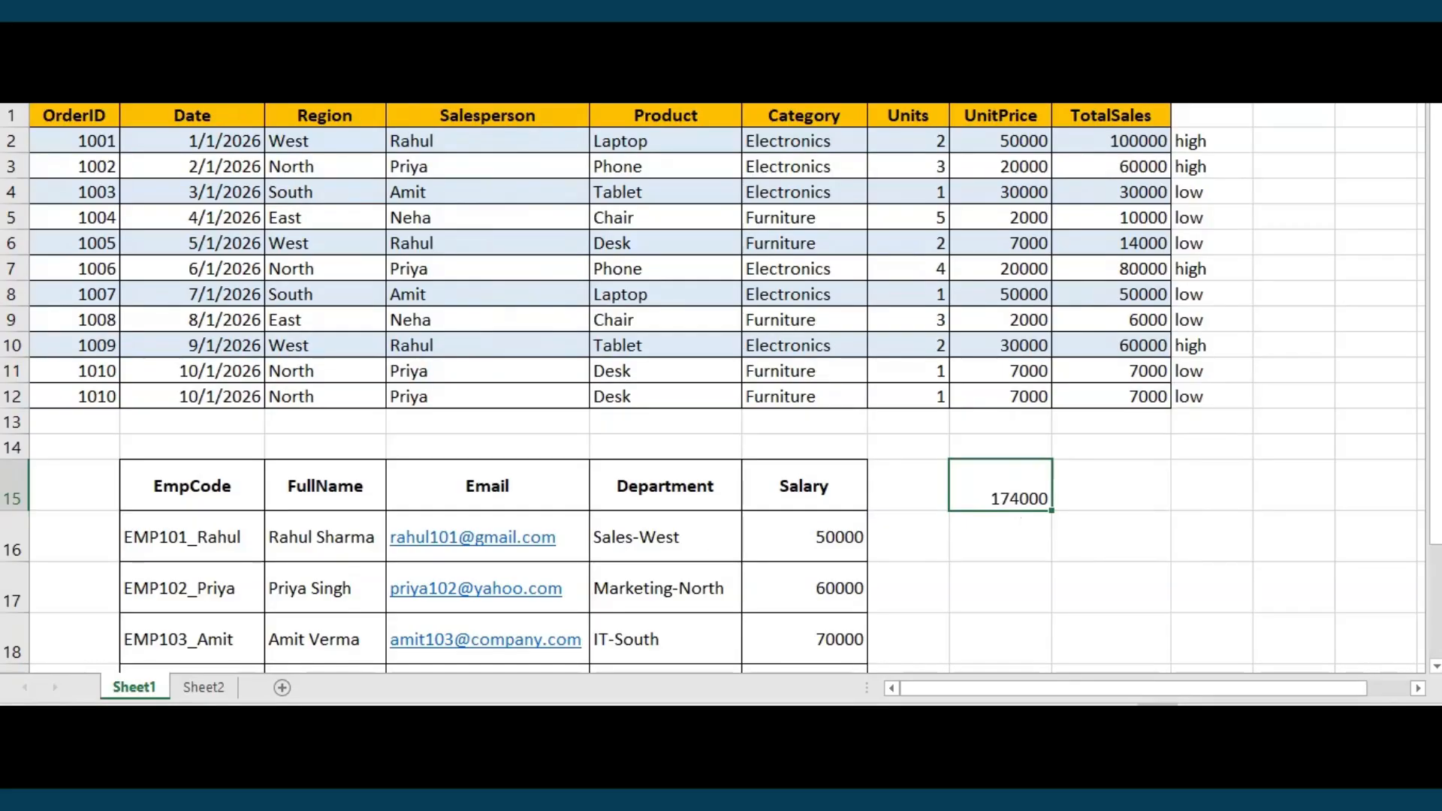
{"action": "key", "text": "F2"}
{"action": "type", "text": "s(D1:"}
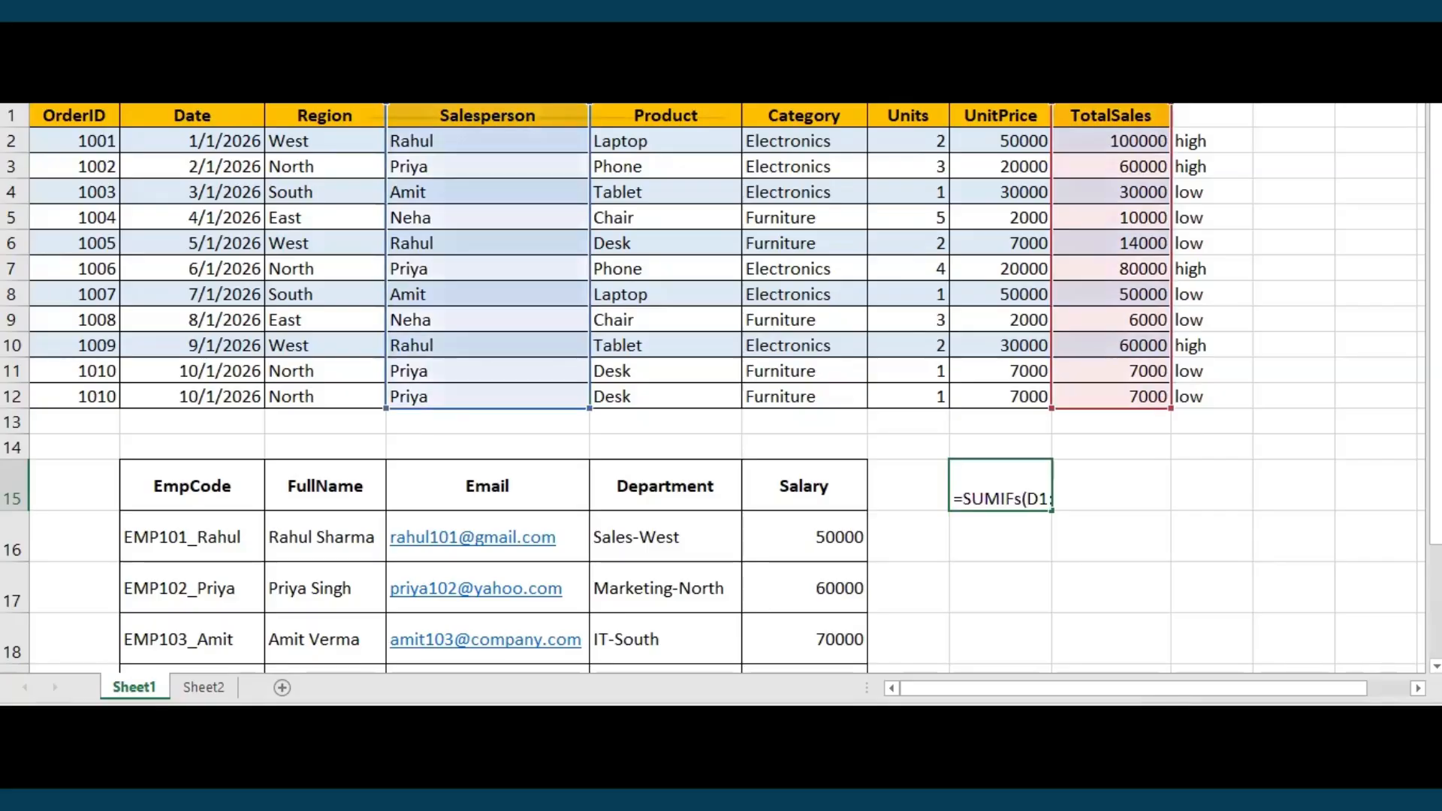
{"action": "key", "text": "BackSpace"}
{"action": "type", "text": "S"}
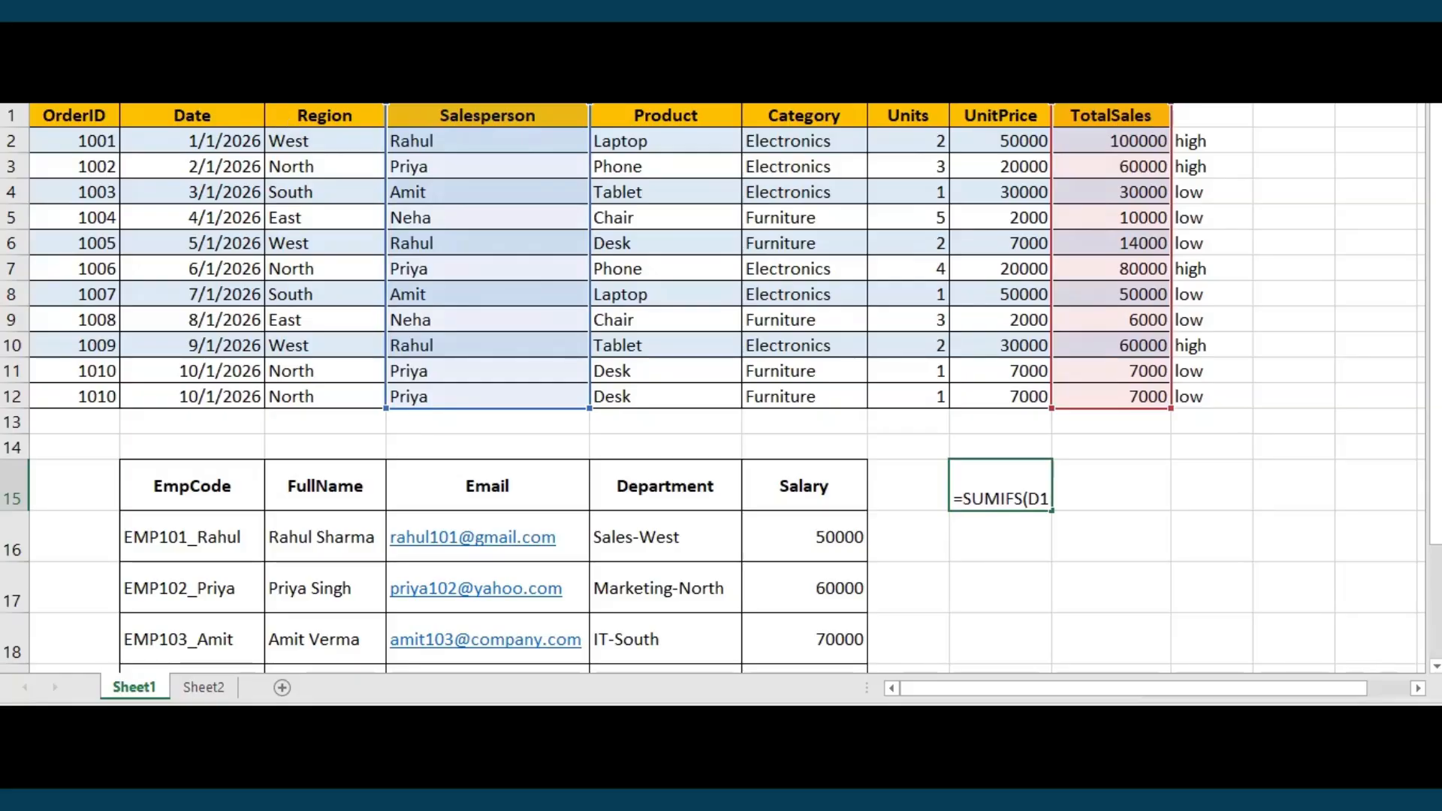
Delete all existing arguments of the SUMIFS function in H15, keeping the function name and opening parenthesis.
{"action": "key", "text": "BackSpace"}
{"action": "key", "text": "BackSpace"}
{"action": "key", "text": "BackSpace"}
{"action": "key", "text": "BackSpace"}
{"action": "key", "text": "BackSpace"}
{"action": "key", "text": "BackSpace"}
{"action": "key", "text": "BackSpace"}
{"action": "key", "text": "BackSpace"}
{"action": "key", "text": "BackSpace"}
{"action": "key", "text": "BackSpace"}
{"action": "key", "text": "BackSpace"}
{"action": "key", "text": "BackSpace"}
{"action": "key", "text": "BackSpace"}
{"action": "key", "text": "BackSpace"}
{"action": "key", "text": "BackSpace"}
{"action": "key", "text": "BackSpace"}
{"action": "key", "text": "BackSpace"}
{"action": "key", "text": "BackSpace"}
{"action": "key", "text": "BackSpace"}
{"action": "key", "text": "BackSpace"}
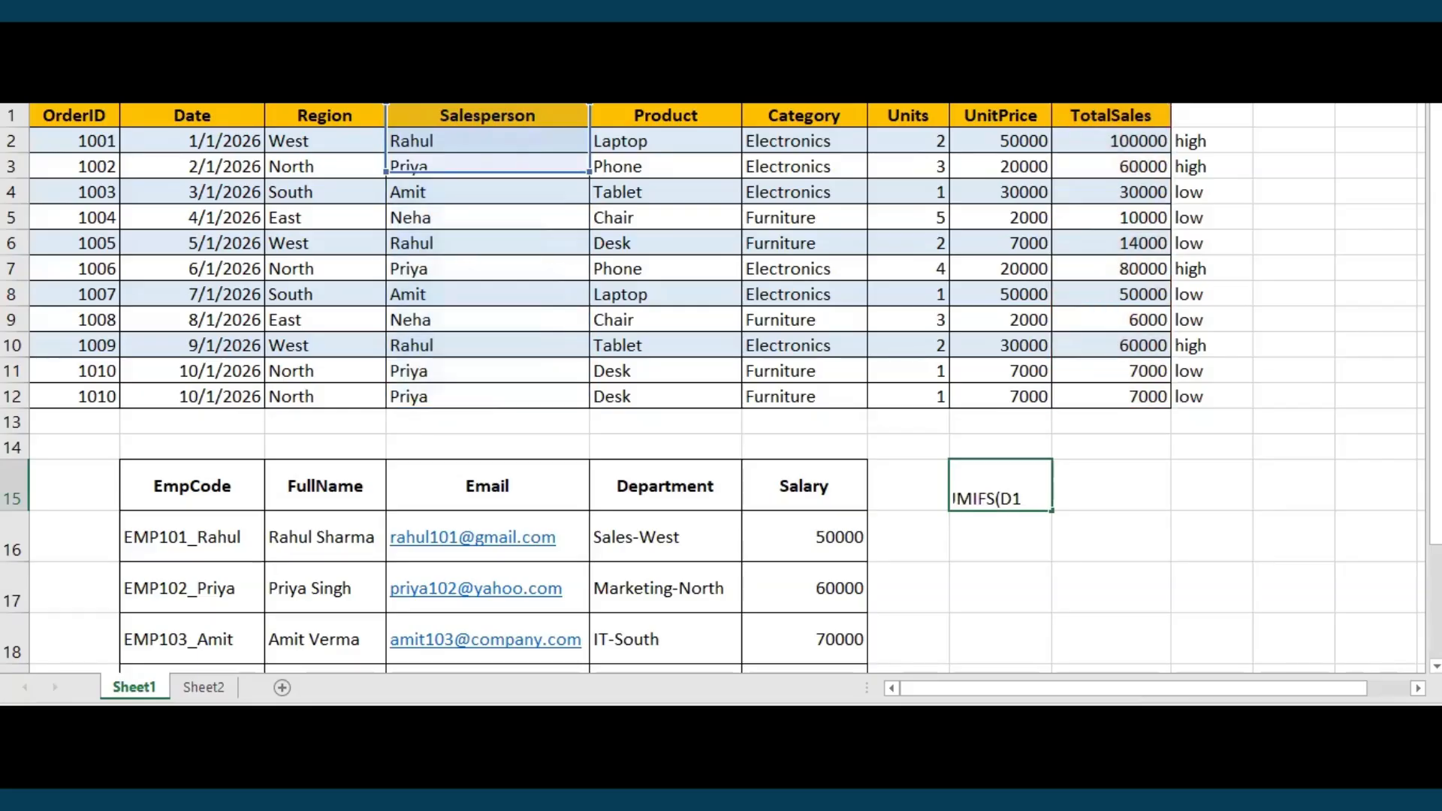
{"action": "key", "text": "BackSpace"}
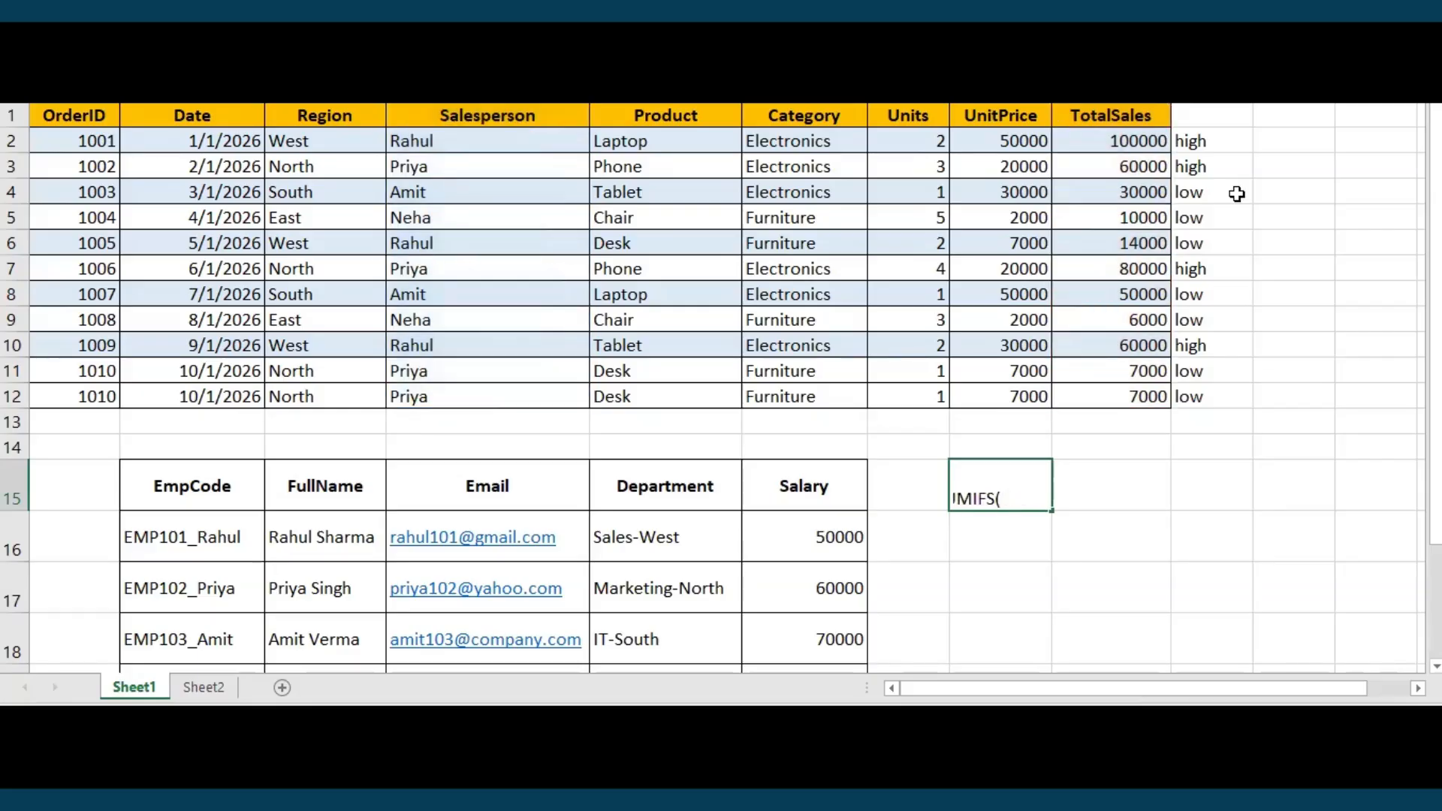
Set the SUMIFS sum range in H15 to the TotalSales cells I1:I12.
{"action": "left_click_drag", "start_coordinate": [1111, 115], "coordinate": [1109, 421]}
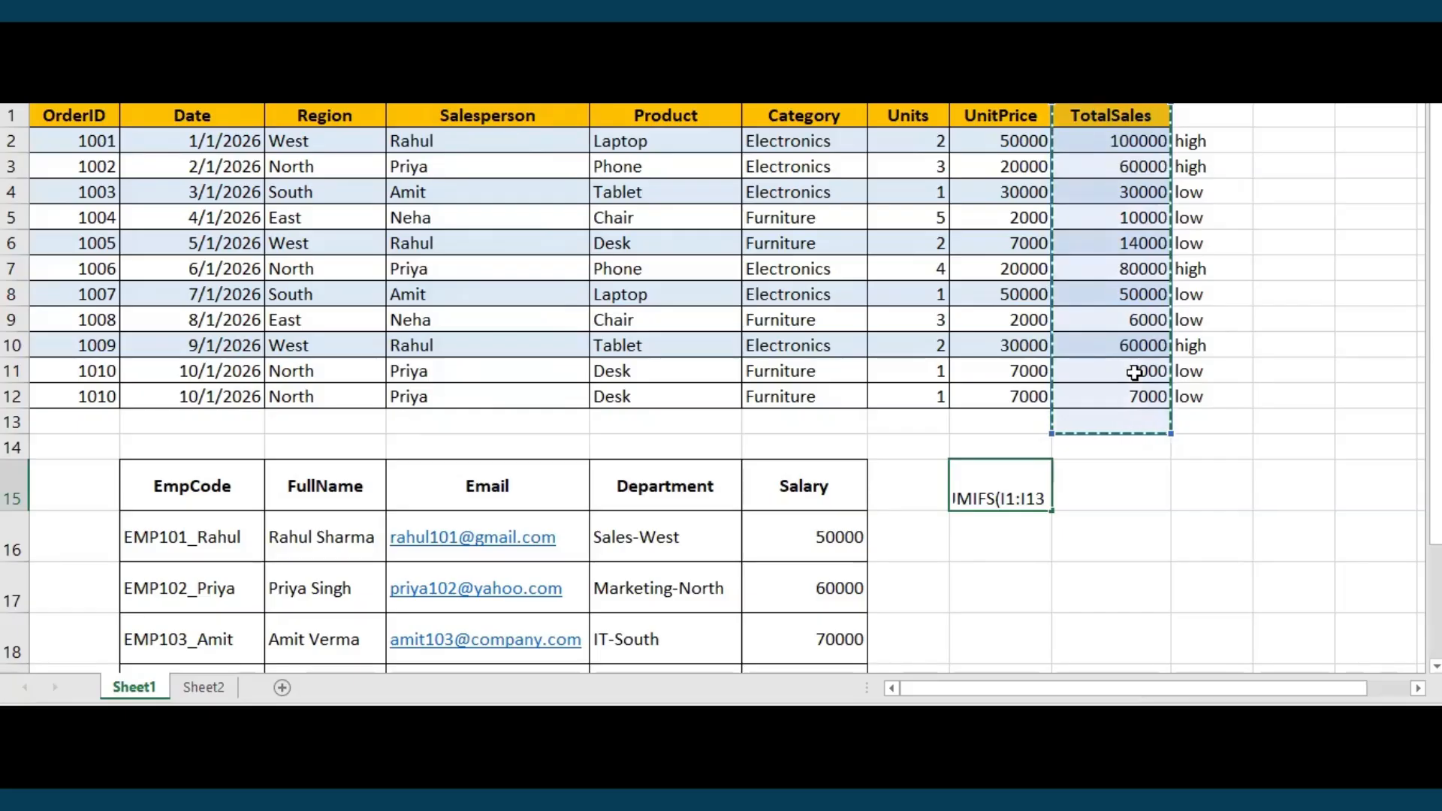
{"action": "key", "text": "BackSpace"}
{"action": "key", "text": "BackSpace"}
{"action": "key", "text": "BackSpace"}
{"action": "key", "text": "BackSpace"}
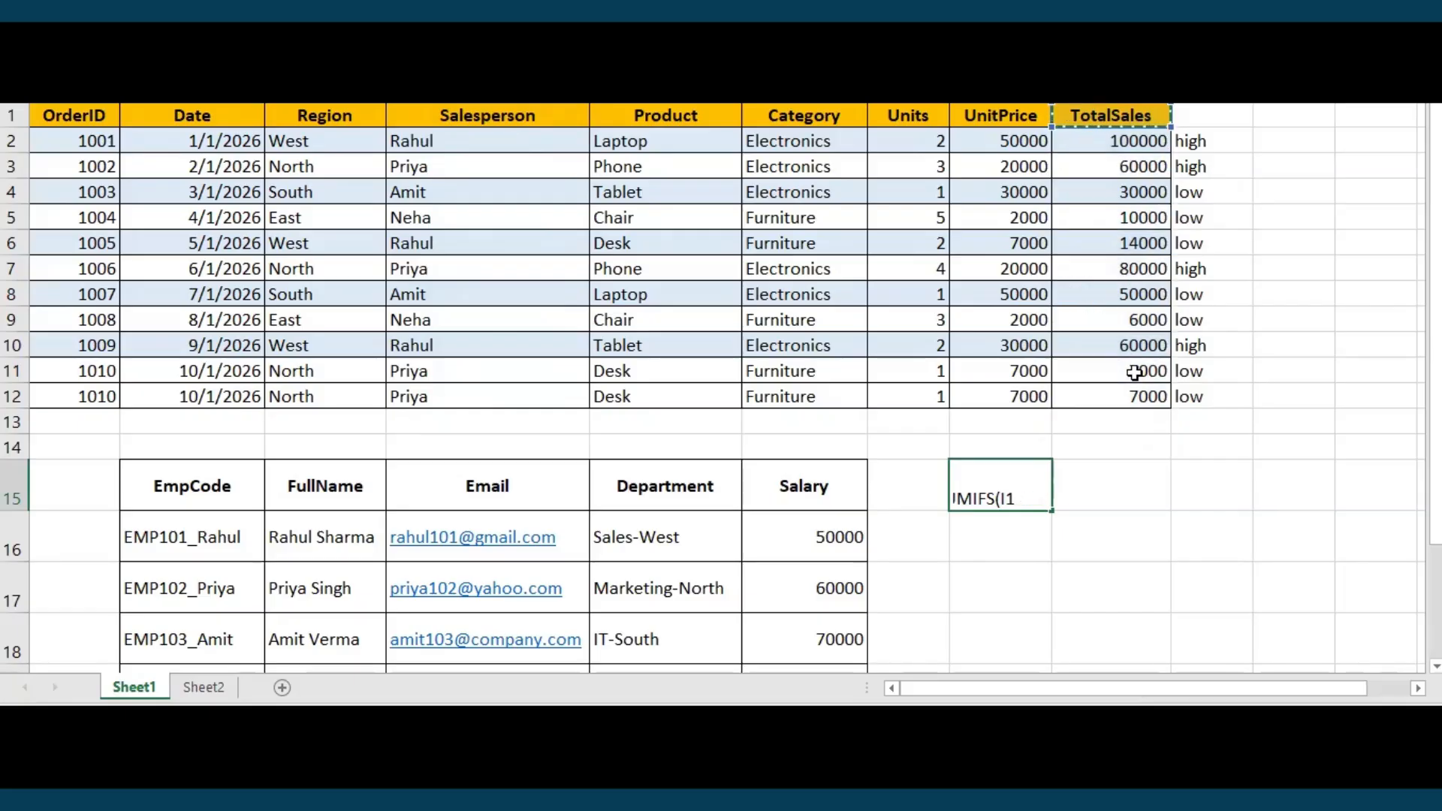
{"action": "left_click_drag", "start_coordinate": [1113, 112], "coordinate": [1128, 394]}
{"action": "type", "text": ","}
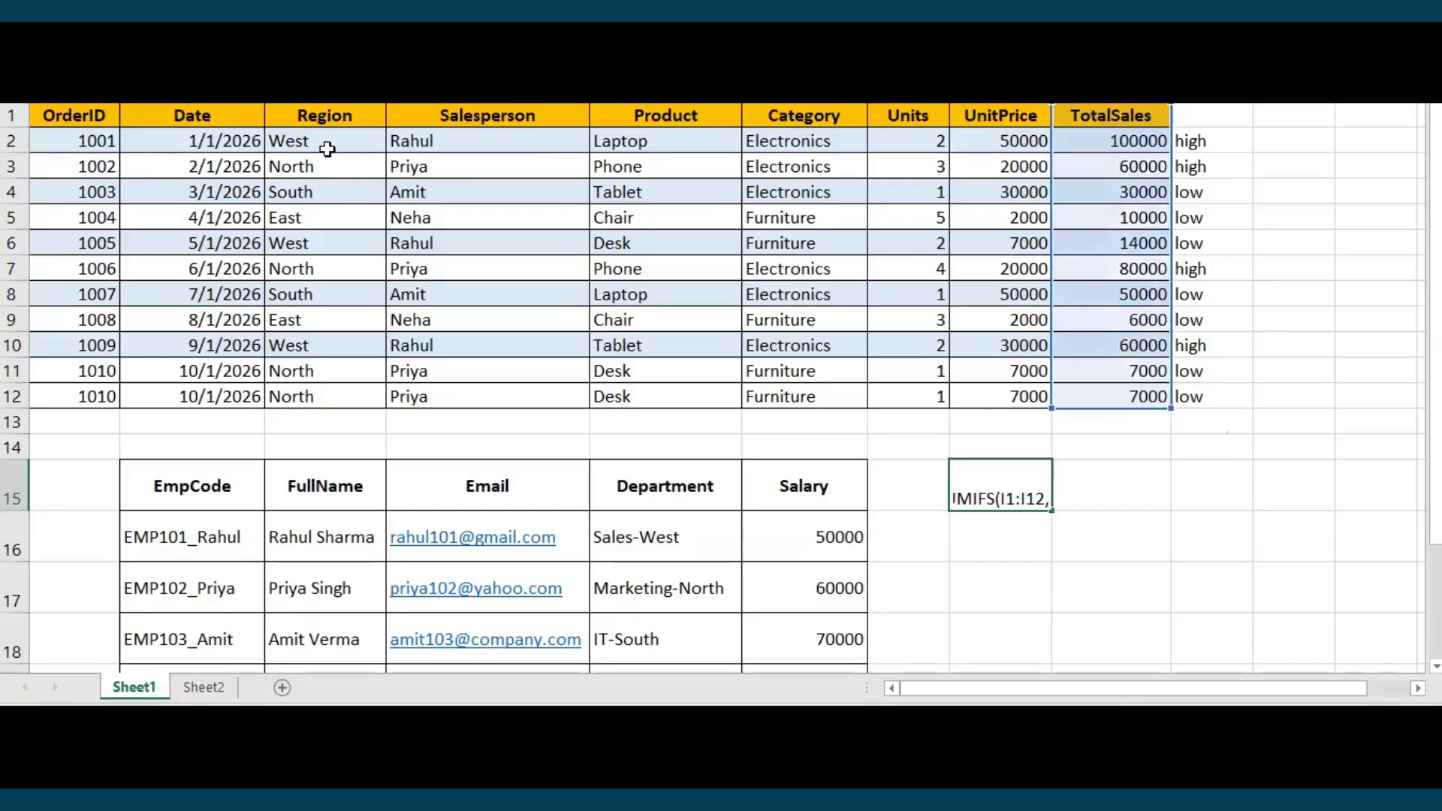
Add the Salesperson range D1:D12 as the first criteria range, with the name of the salesperson in row 4 as its criterion.
{"action": "left_click_drag", "start_coordinate": [406, 123], "coordinate": [431, 372]}
{"action": "type", "text": ","}
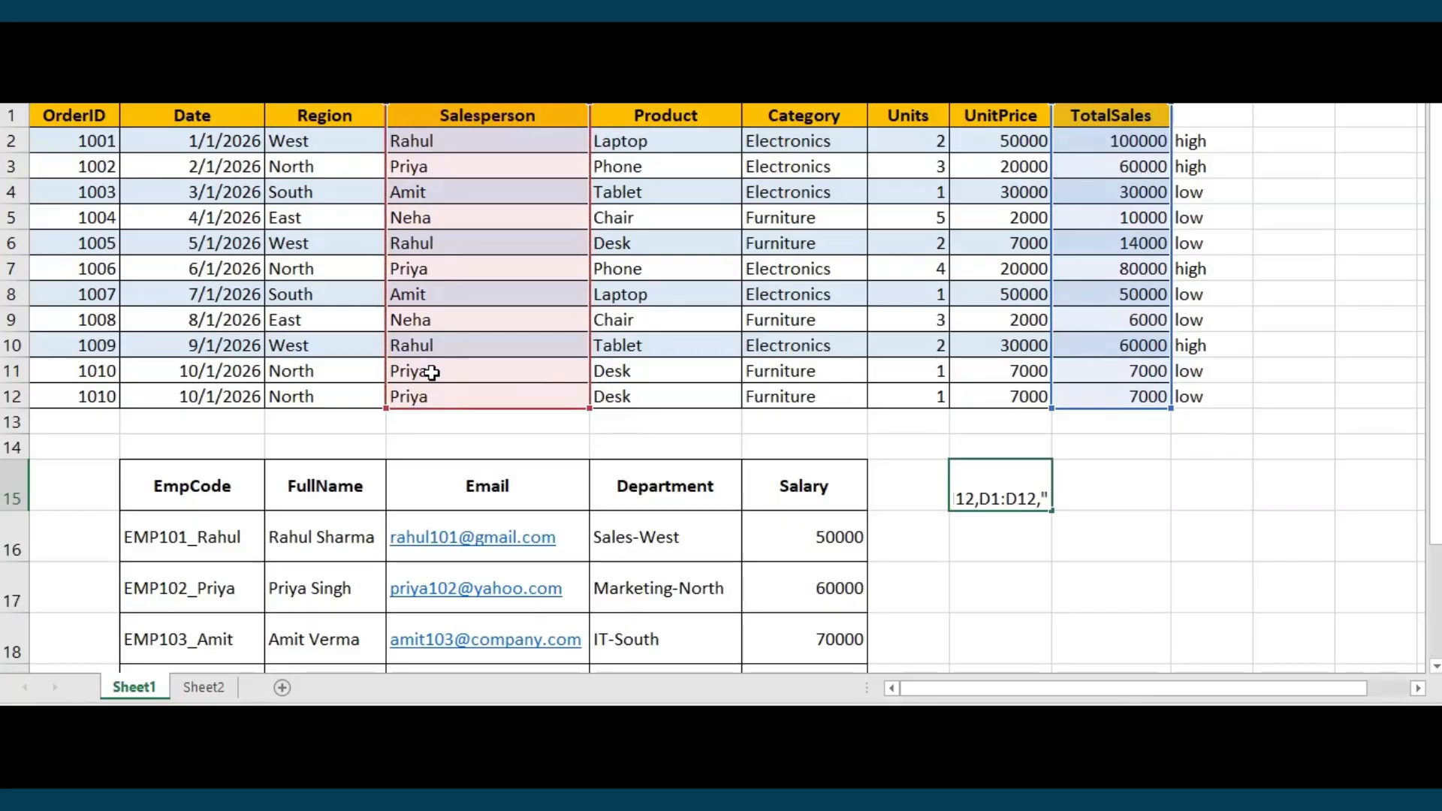
{"action": "type", "text": "\"amit\""}
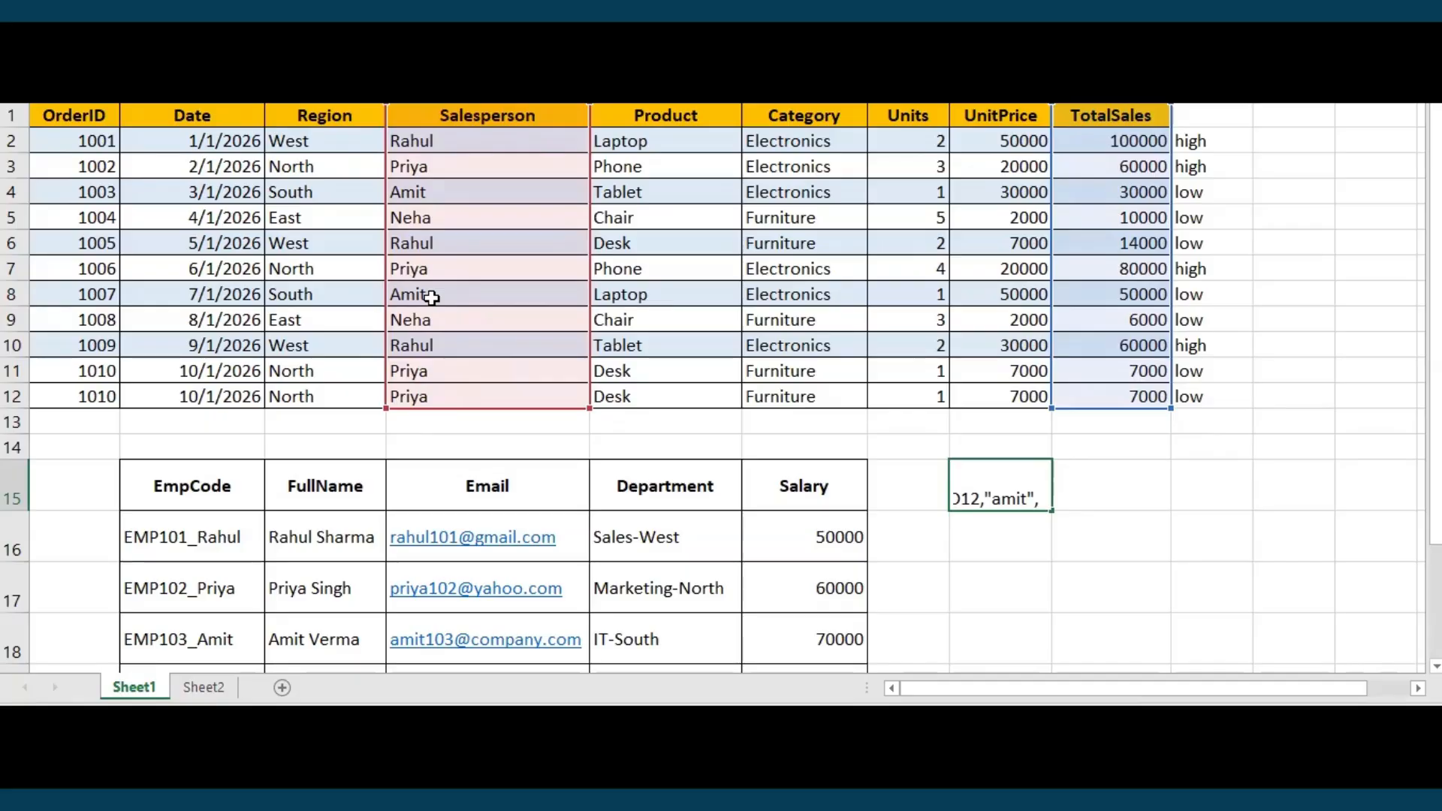
Add the Region range C1:C12 with the criterion "South" to the SUMIFS function and enter the formula.
{"action": "type", "text": ","}
{"action": "left_click_drag", "start_coordinate": [303, 124], "coordinate": [326, 394]}
{"action": "type", "text": ",\""}
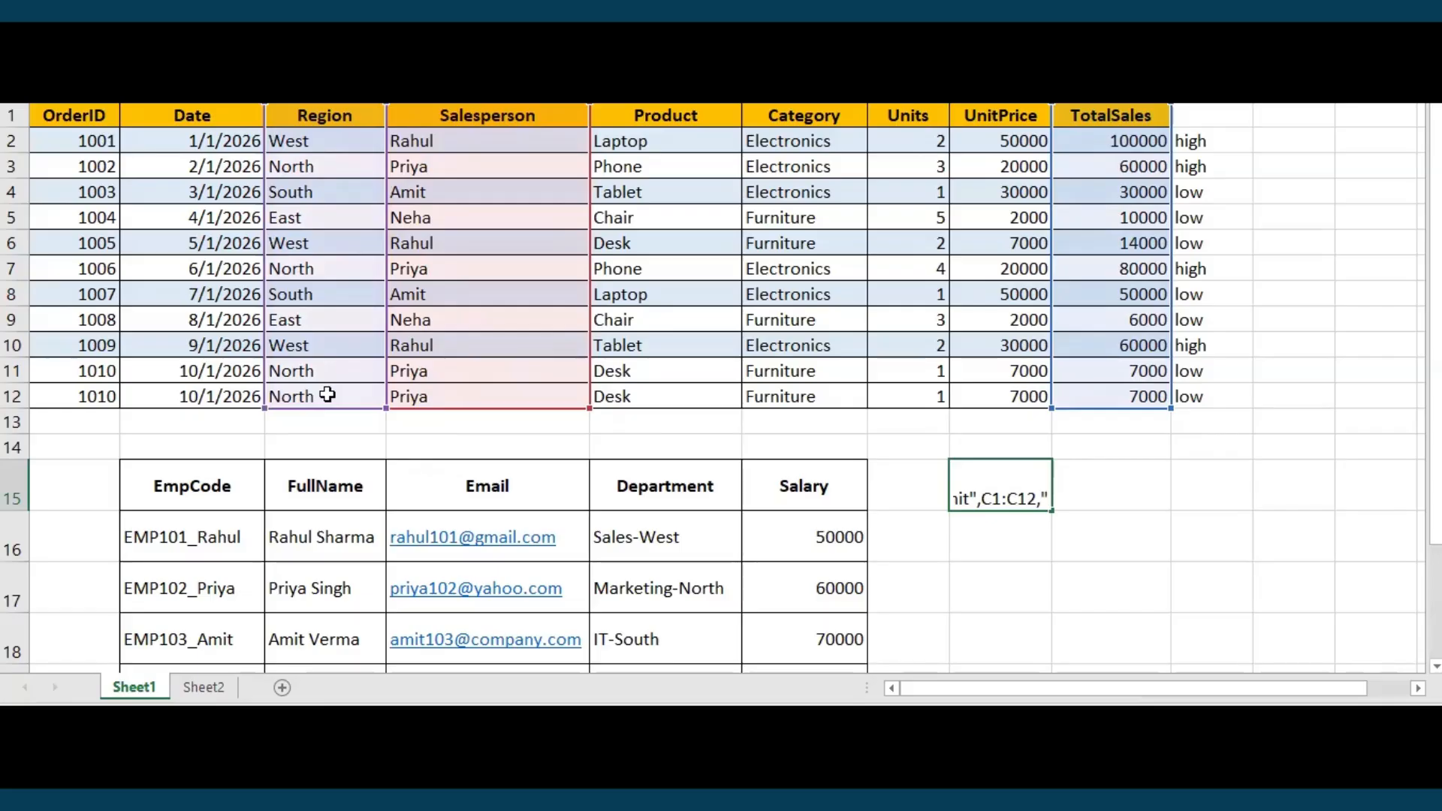
{"action": "type", "text": "South\")"}
{"action": "key", "text": "Return"}
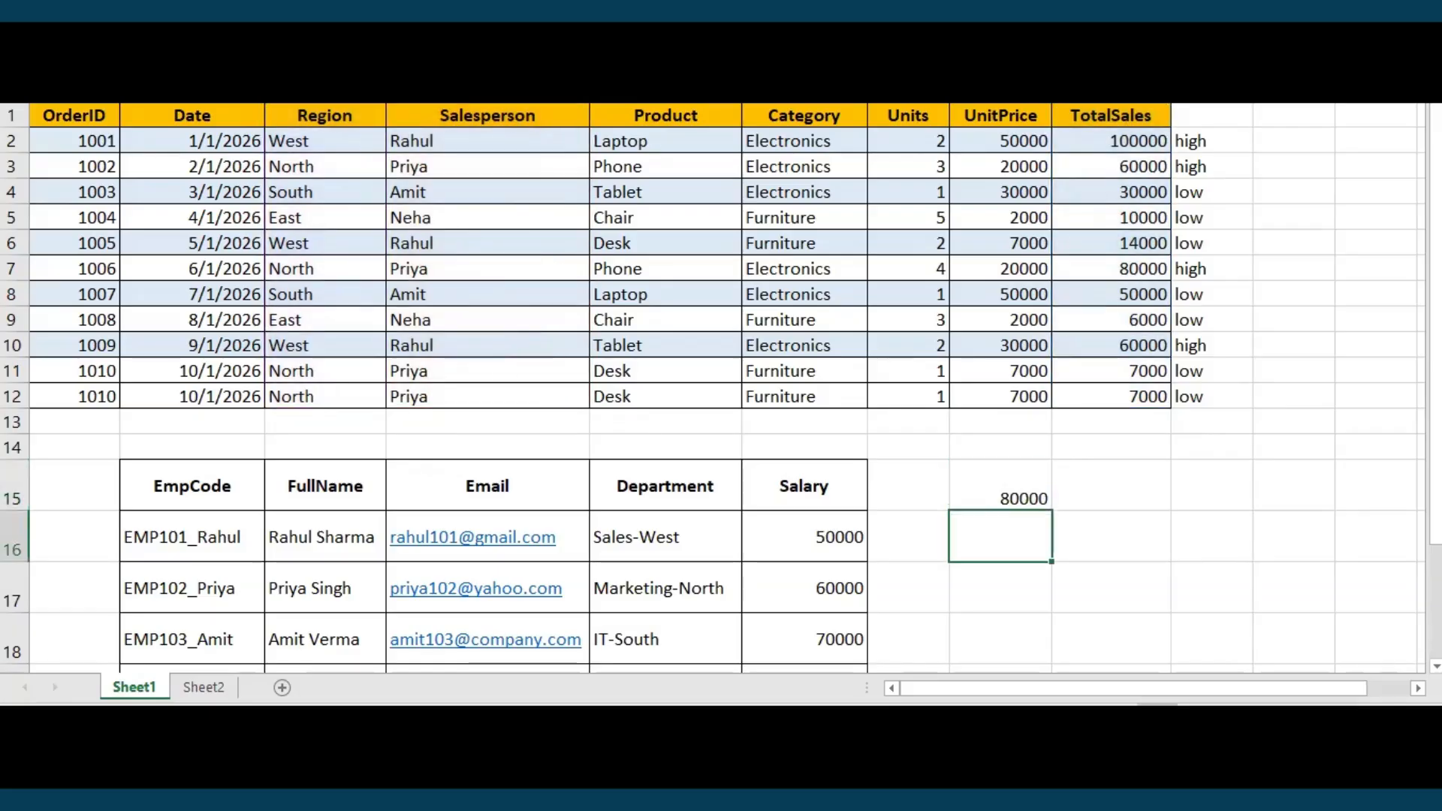
{"action": "left_click", "coordinate": [994, 478]}
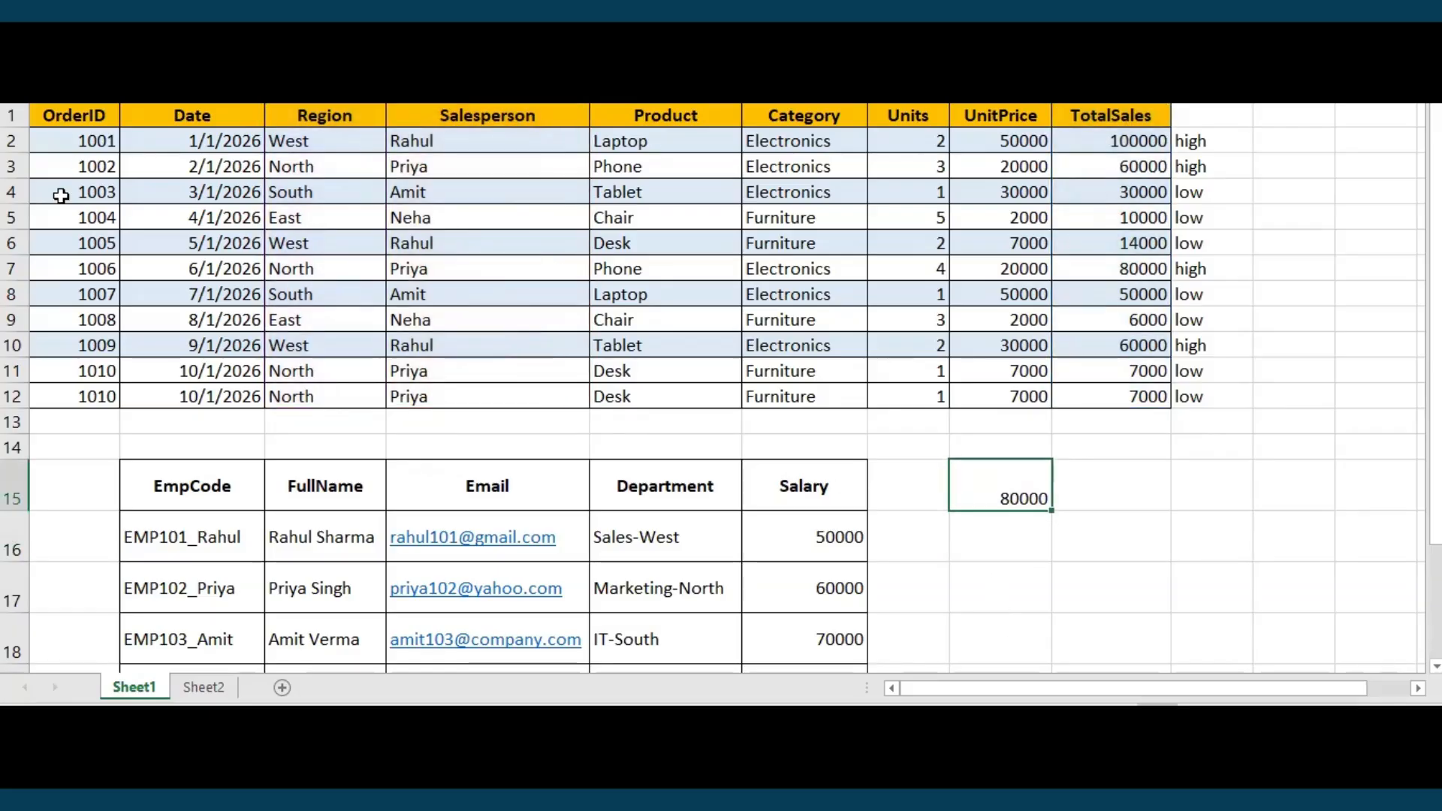
Check the COUNTIFS entry in the function list on Sheet2 and return to Sheet1.
{"action": "left_click", "coordinate": [204, 687]}
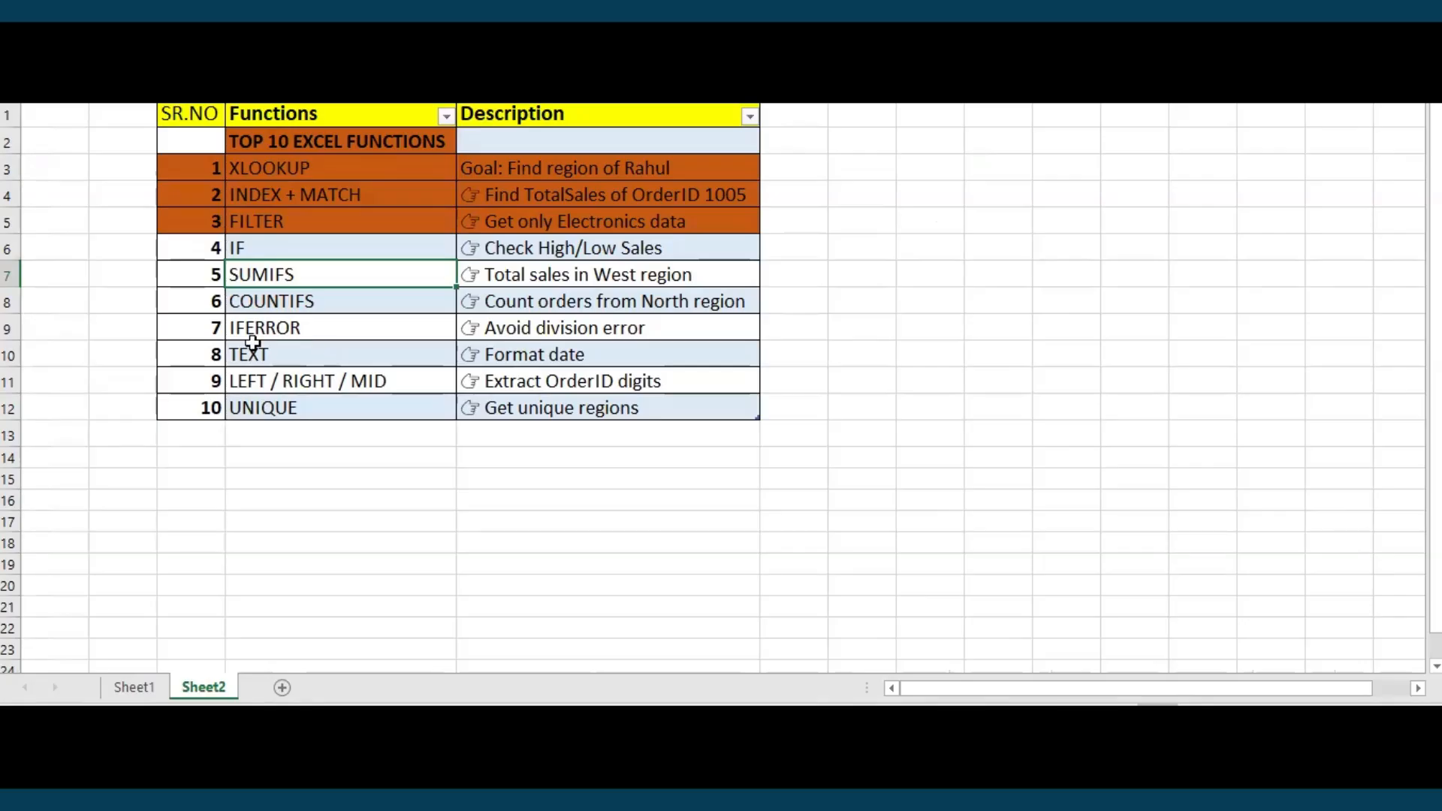
{"action": "left_click", "coordinate": [281, 301]}
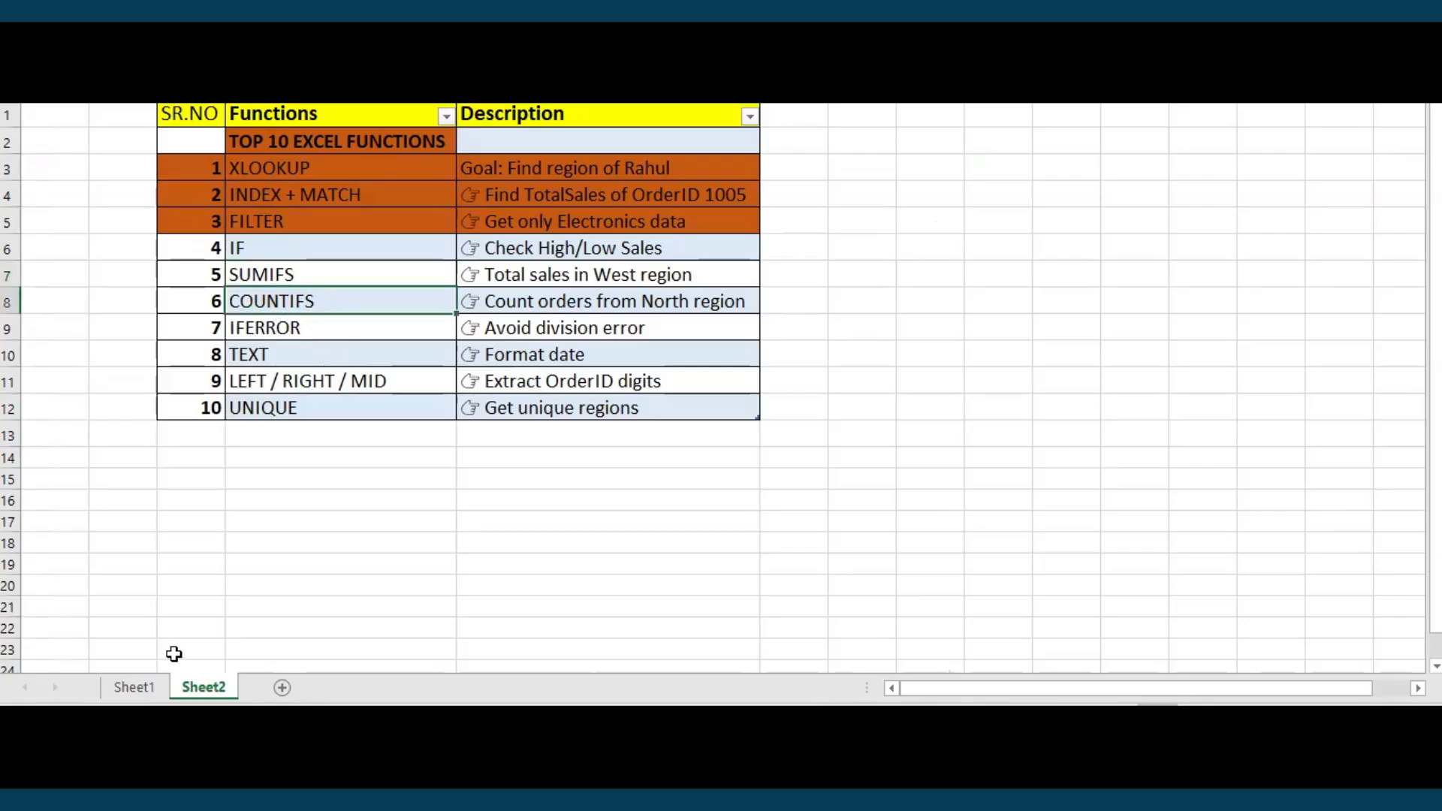
{"action": "left_click", "coordinate": [133, 687]}
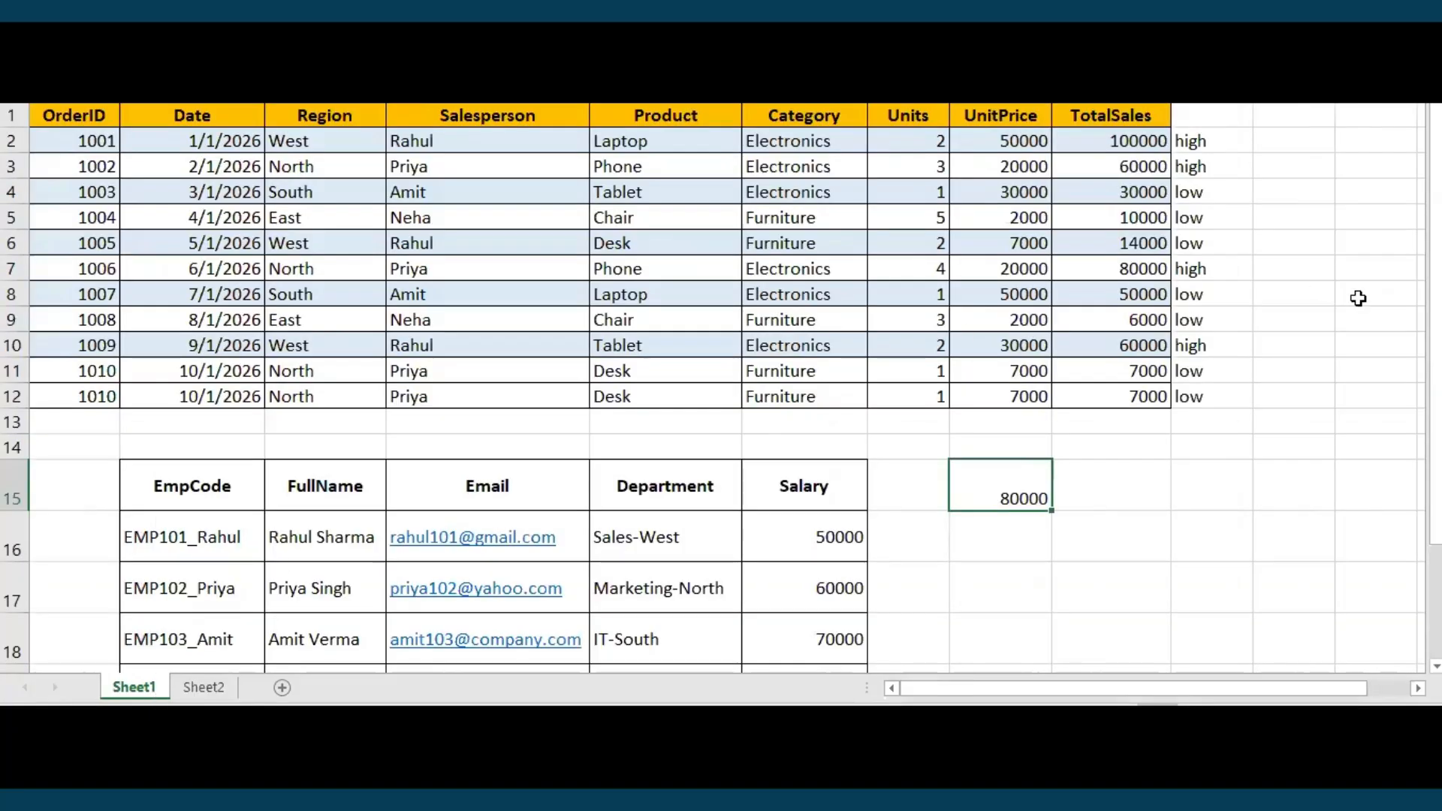
Enter a COUNT function in I15 that counts the OrderID values in A2:A12.
{"action": "left_click", "coordinate": [1099, 500]}
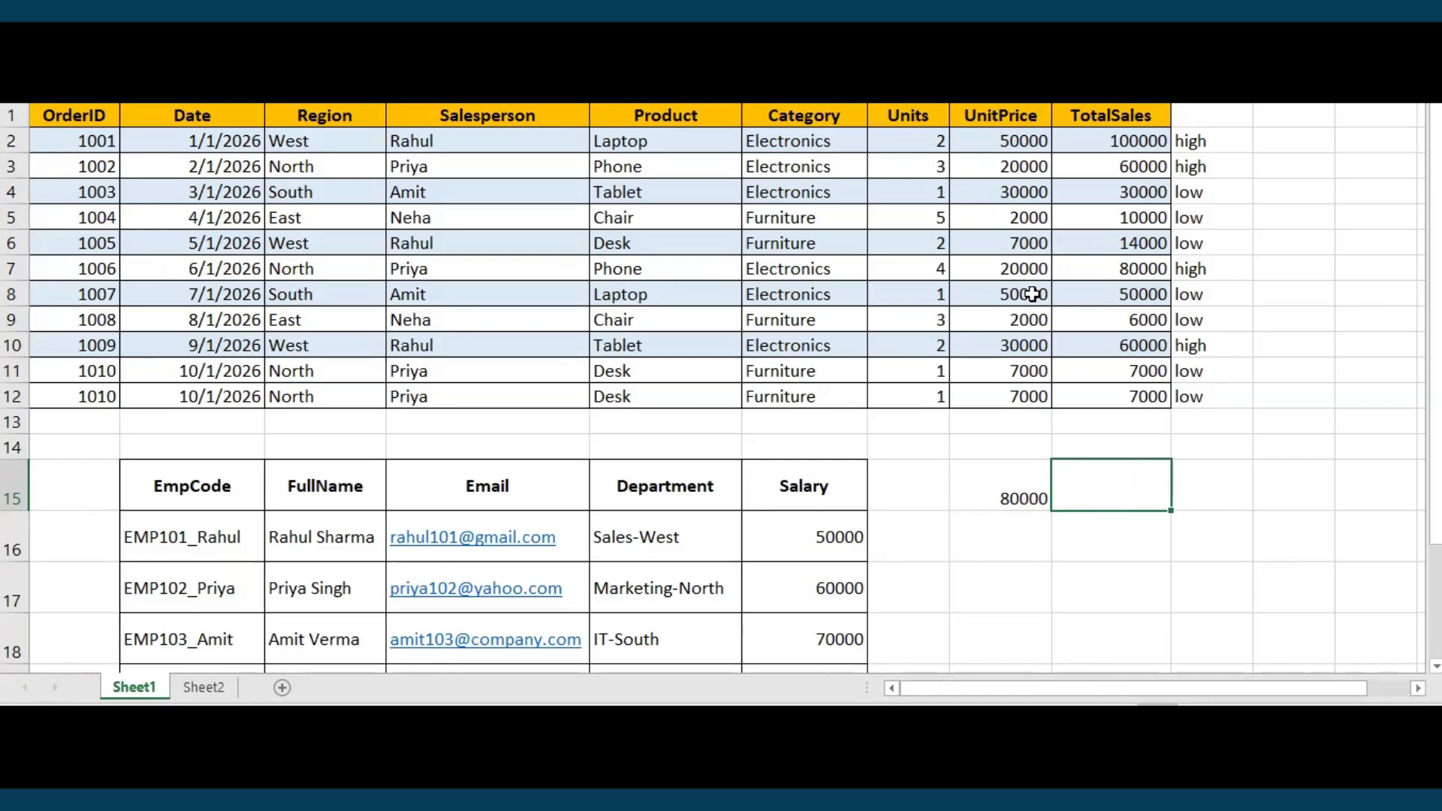
{"action": "type", "text": "=cou"}
{"action": "key", "text": "Tab"}
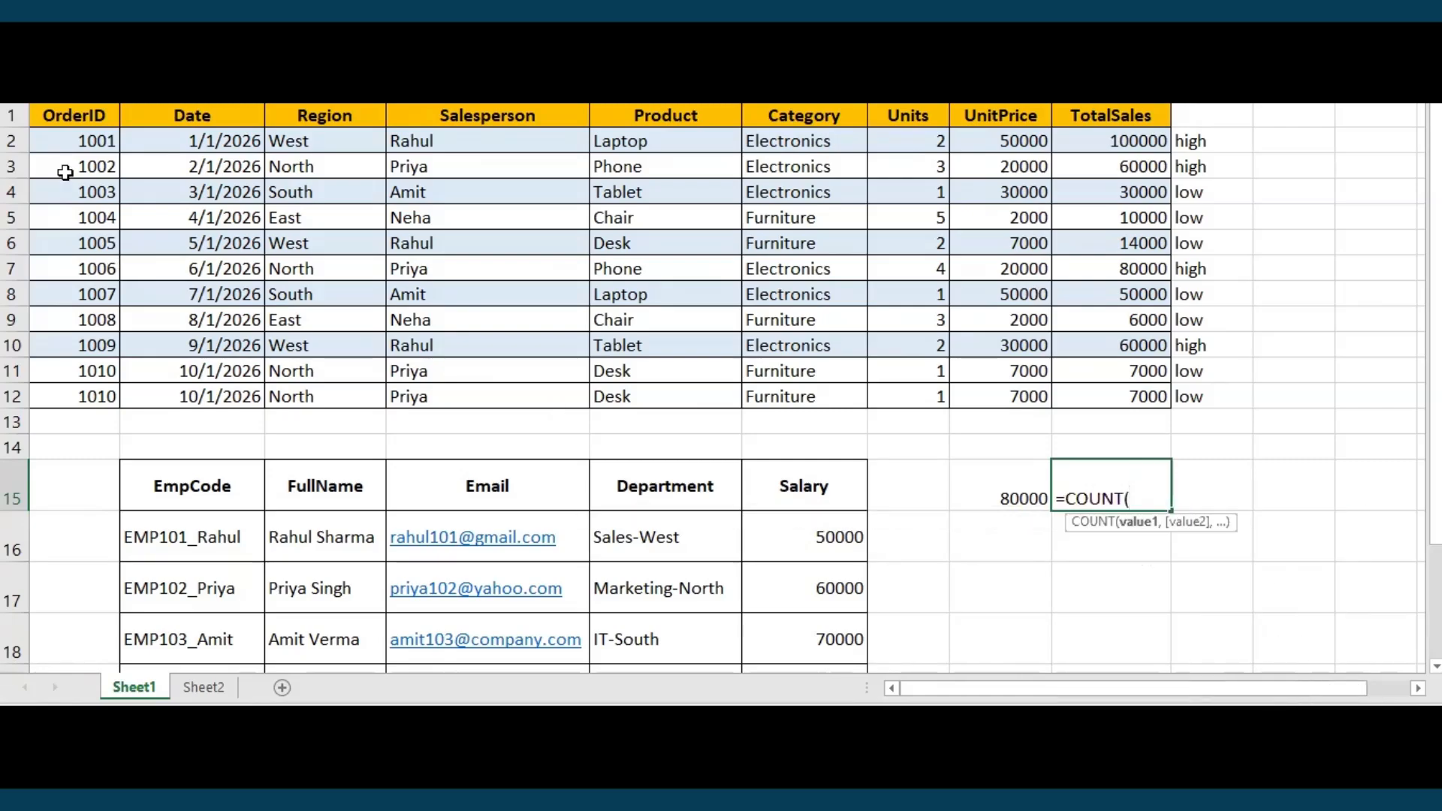
{"action": "left_click_drag", "start_coordinate": [78, 141], "coordinate": [65, 400]}
{"action": "key", "text": "Return"}
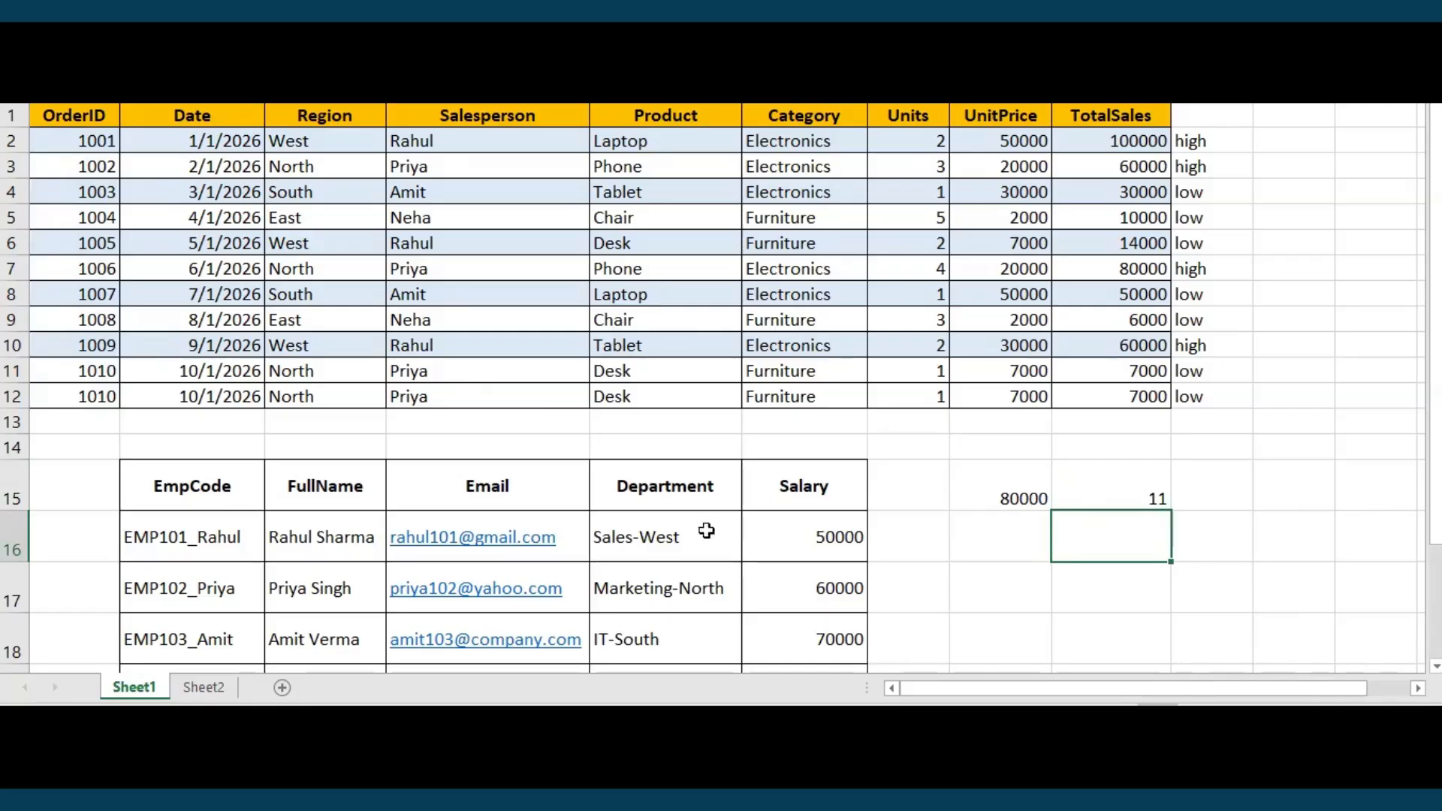
Replace the formula in I15 with a COUNTIFS function that counts the first listed salesperson's name in D1:D12.
{"action": "left_click", "coordinate": [1113, 481]}
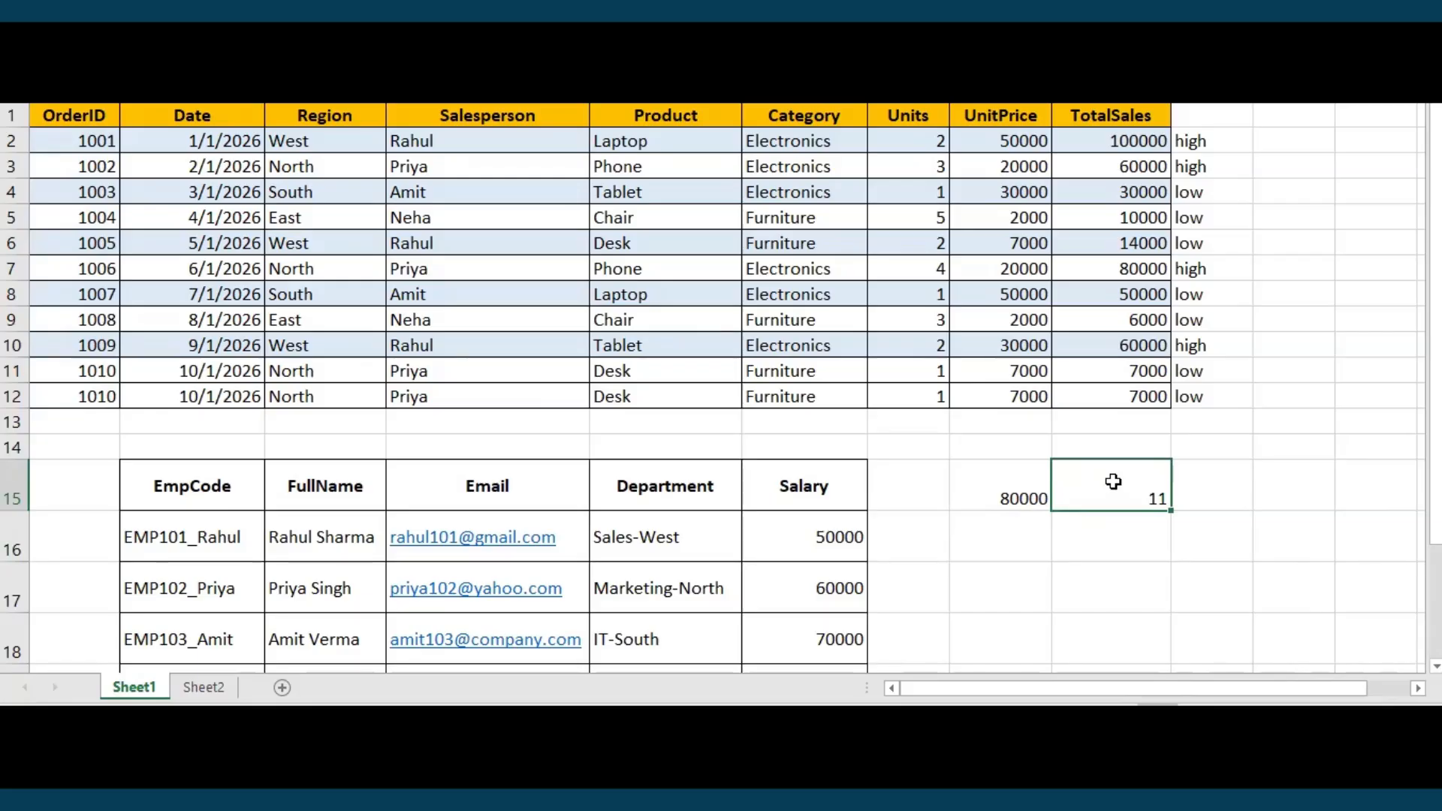
{"action": "type", "text": "=coun"}
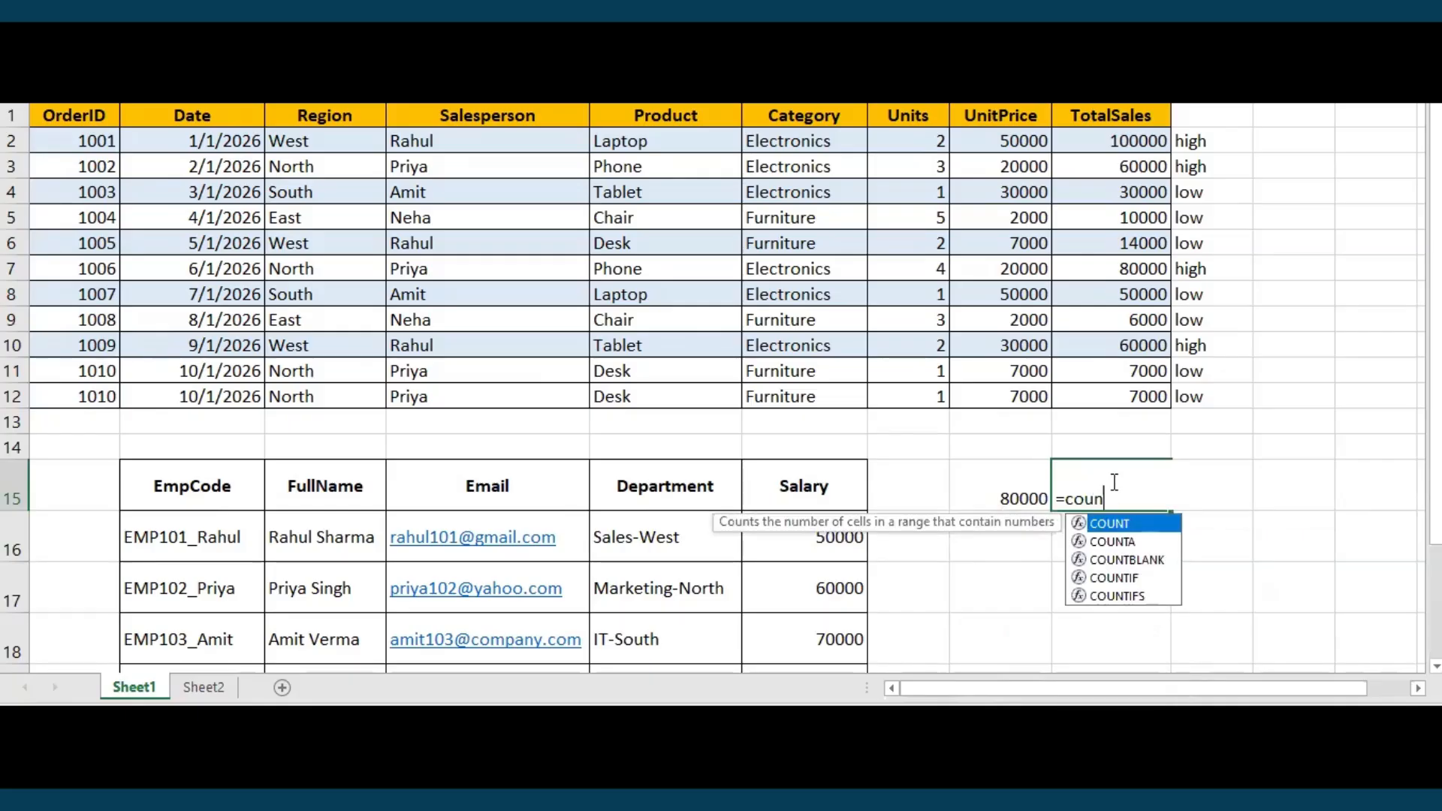
{"action": "key", "text": "Down"}
{"action": "key", "text": "Down"}
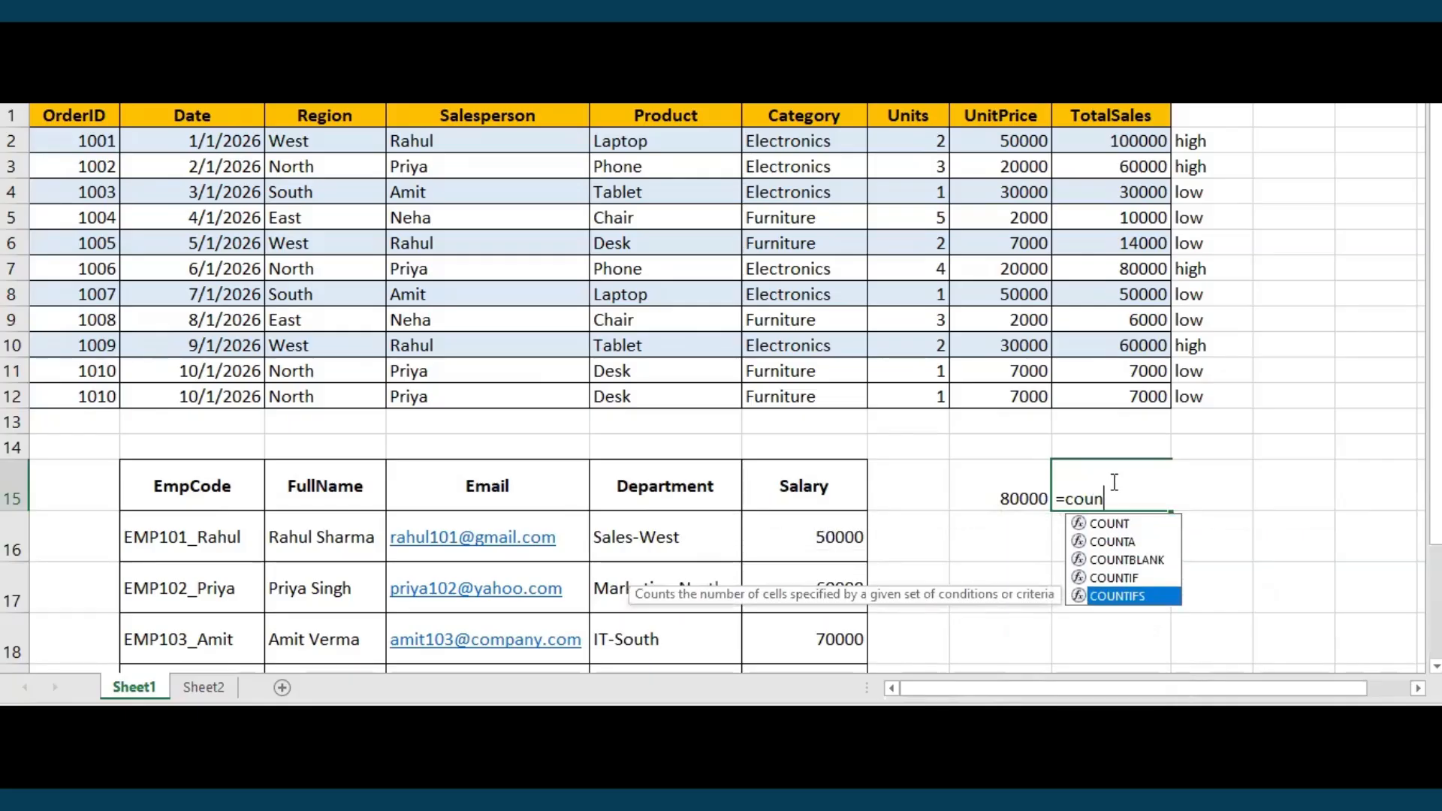
{"action": "key", "text": "Tab"}
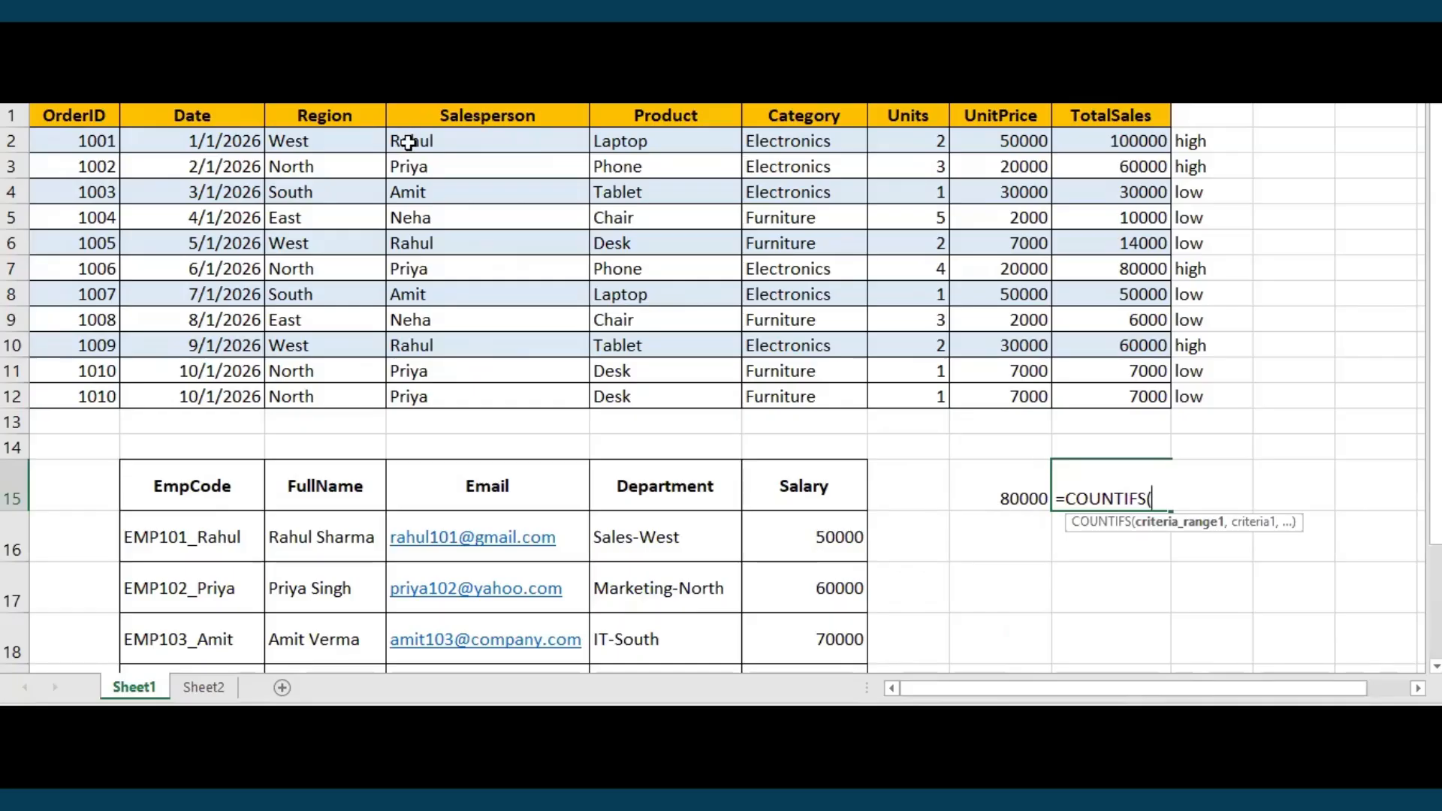
{"action": "left_click_drag", "start_coordinate": [421, 115], "coordinate": [431, 377]}
{"action": "type", "text": ","}
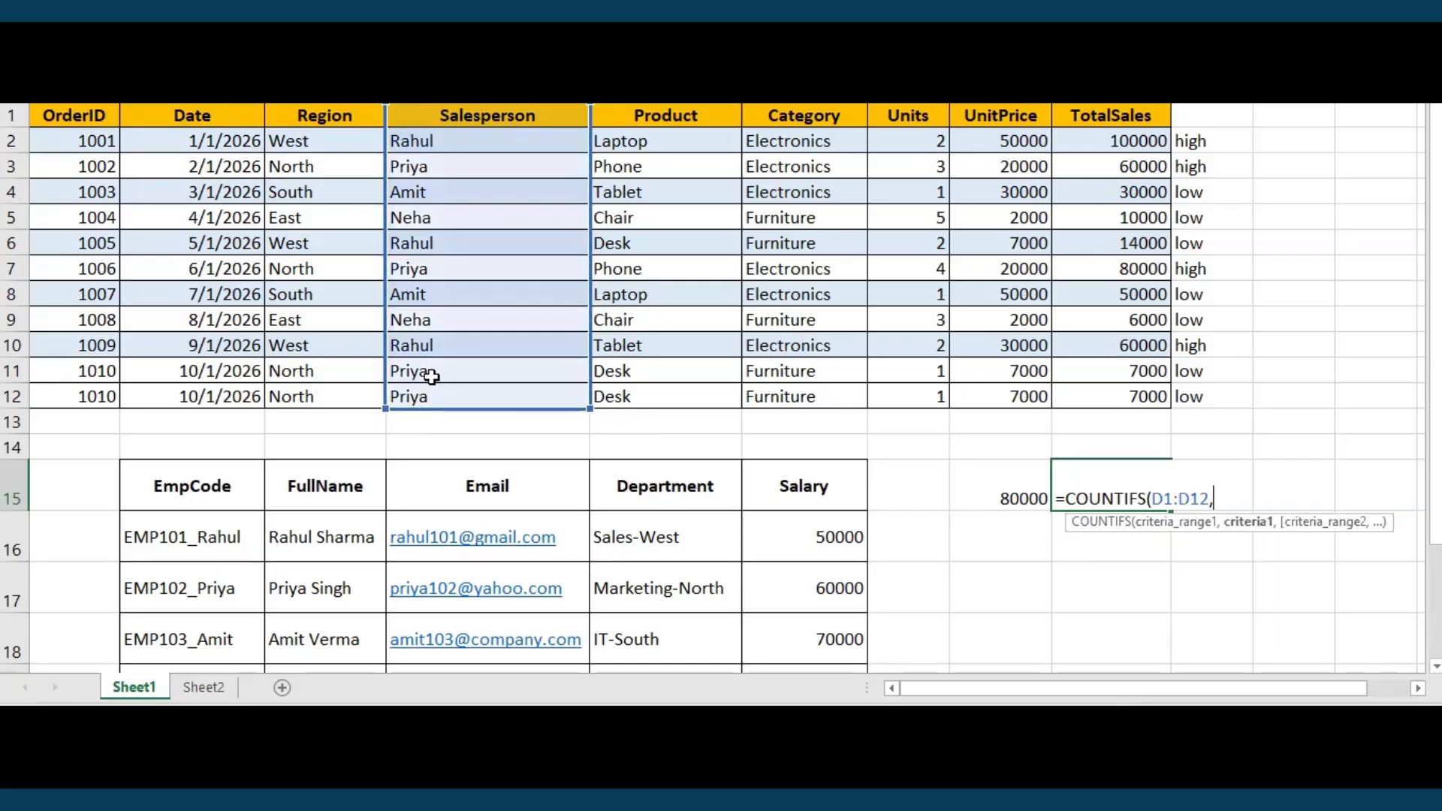
{"action": "type", "text": "\"Rahul\")"}
{"action": "key", "text": "Return"}
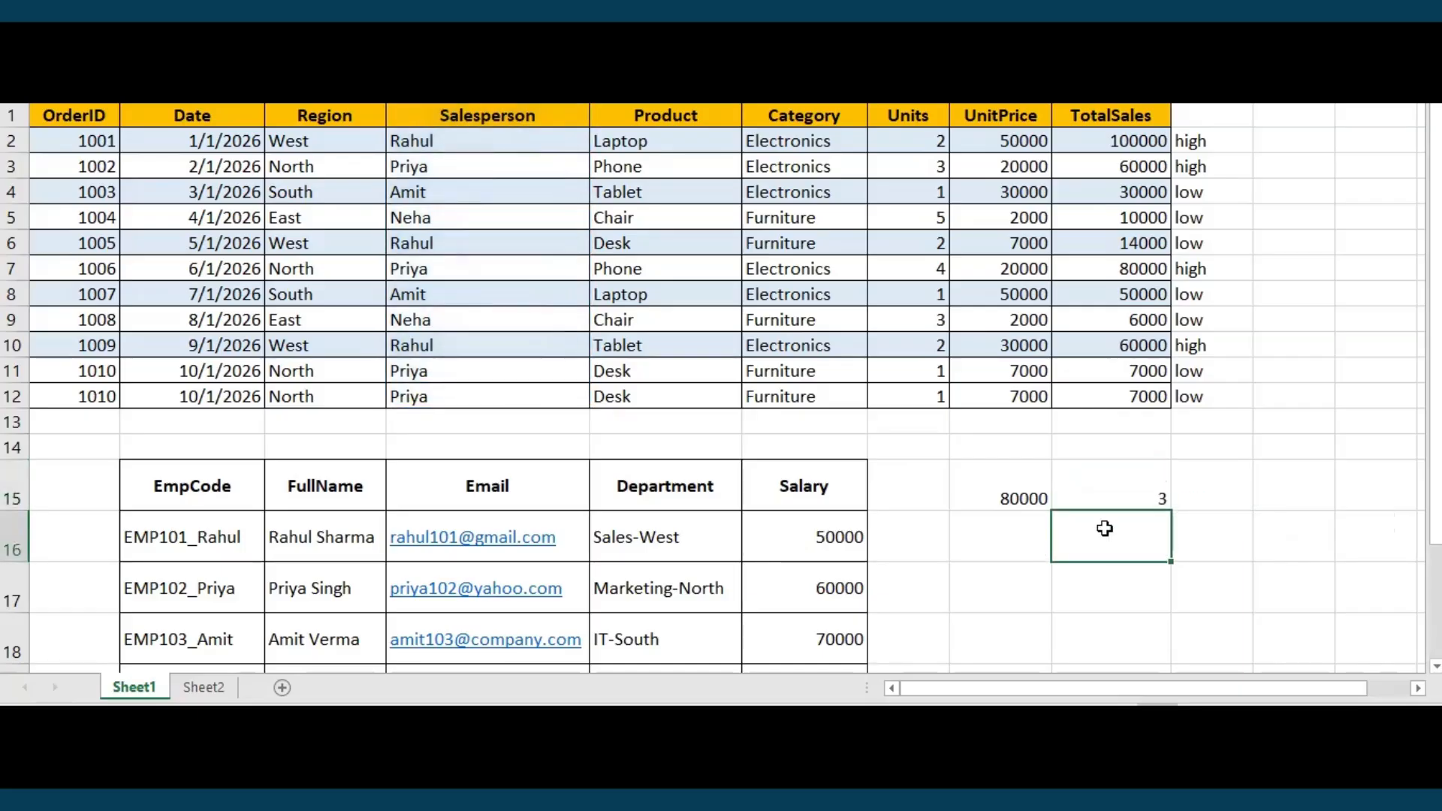
{"action": "left_click", "coordinate": [1141, 480]}
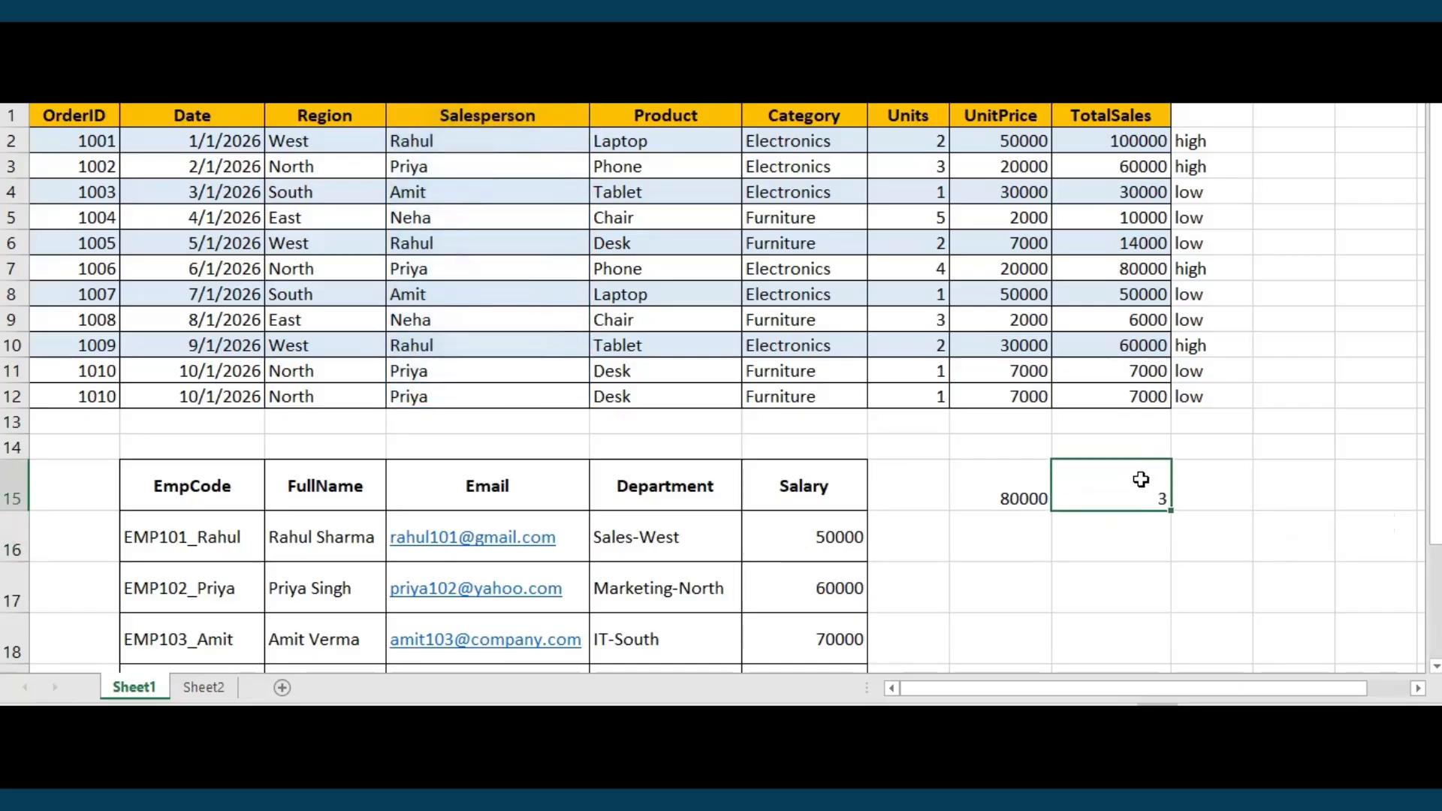
Check the count in I15 against the matching salesperson entries in D2, D6 and D10.
{"action": "left_click", "coordinate": [418, 144]}
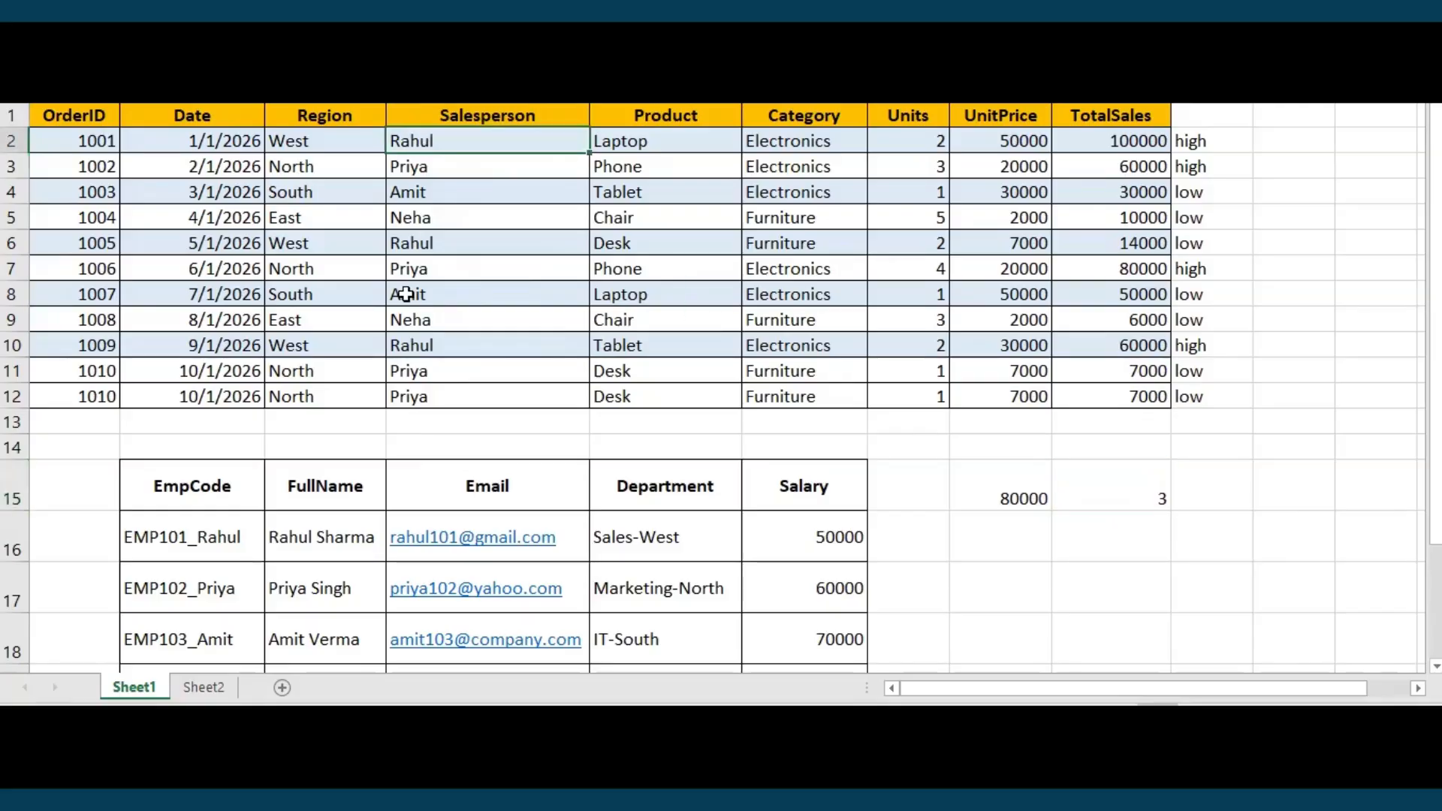
{"action": "left_click", "coordinate": [427, 245]}
{"action": "left_click", "coordinate": [417, 351]}
{"action": "left_click", "coordinate": [1094, 490]}
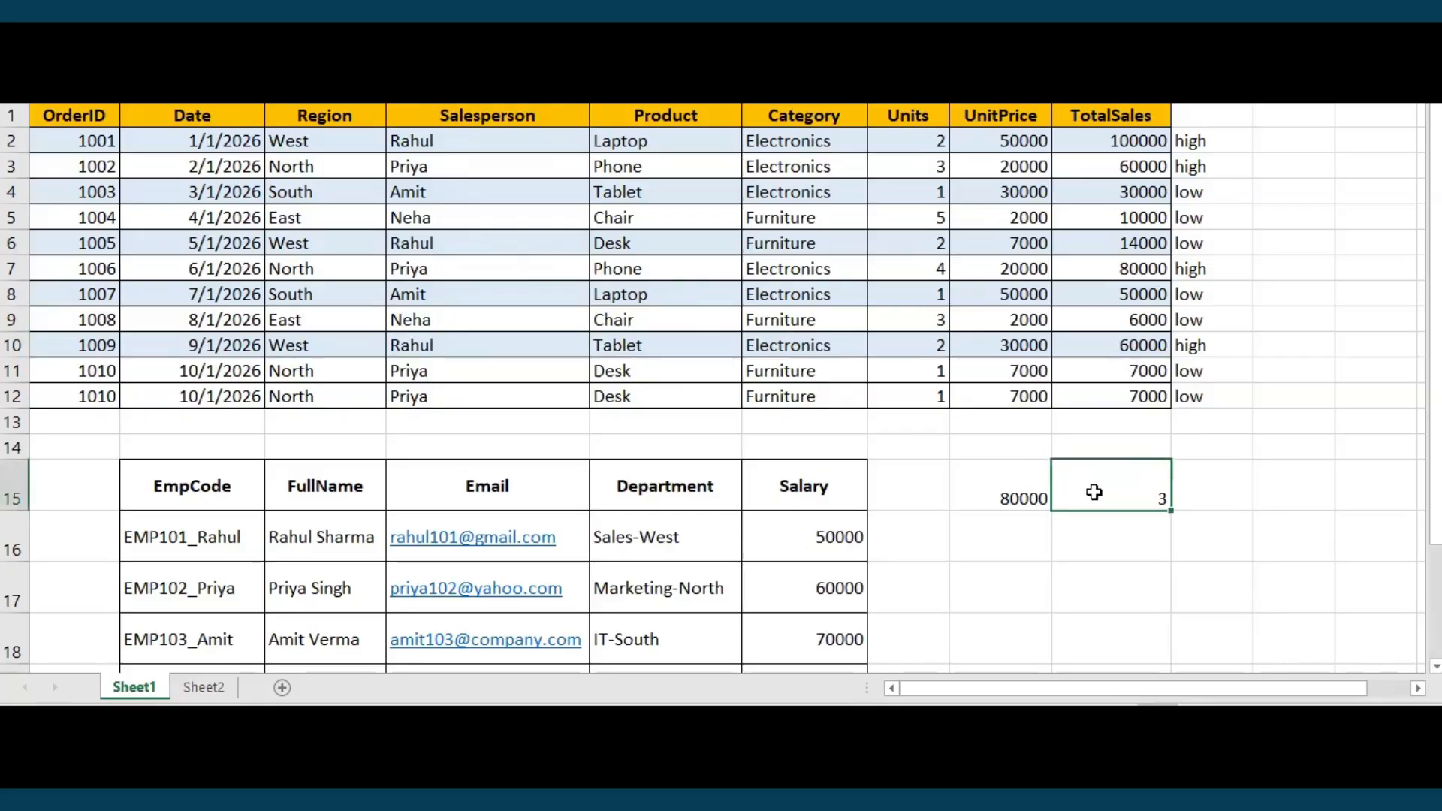
Check the IFERROR entry and the functions after it in the list on Sheet2, and return to Sheet1.
{"action": "left_click", "coordinate": [211, 687]}
{"action": "left_click", "coordinate": [258, 329]}
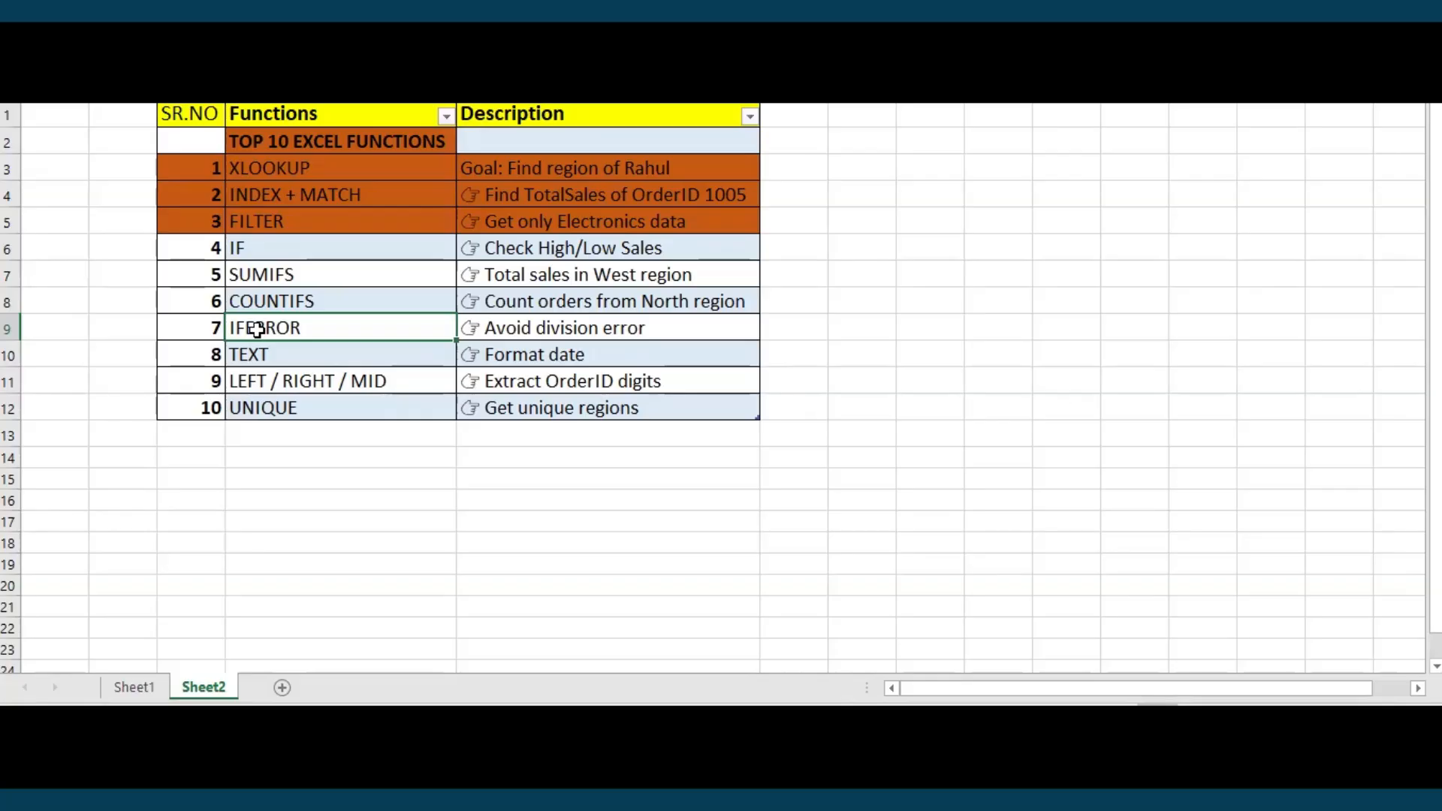
{"action": "left_click", "coordinate": [140, 688]}
Start a TEXT function in H16 with the first date, B2, as its value.
{"action": "left_click_drag", "start_coordinate": [227, 144], "coordinate": [219, 385]}
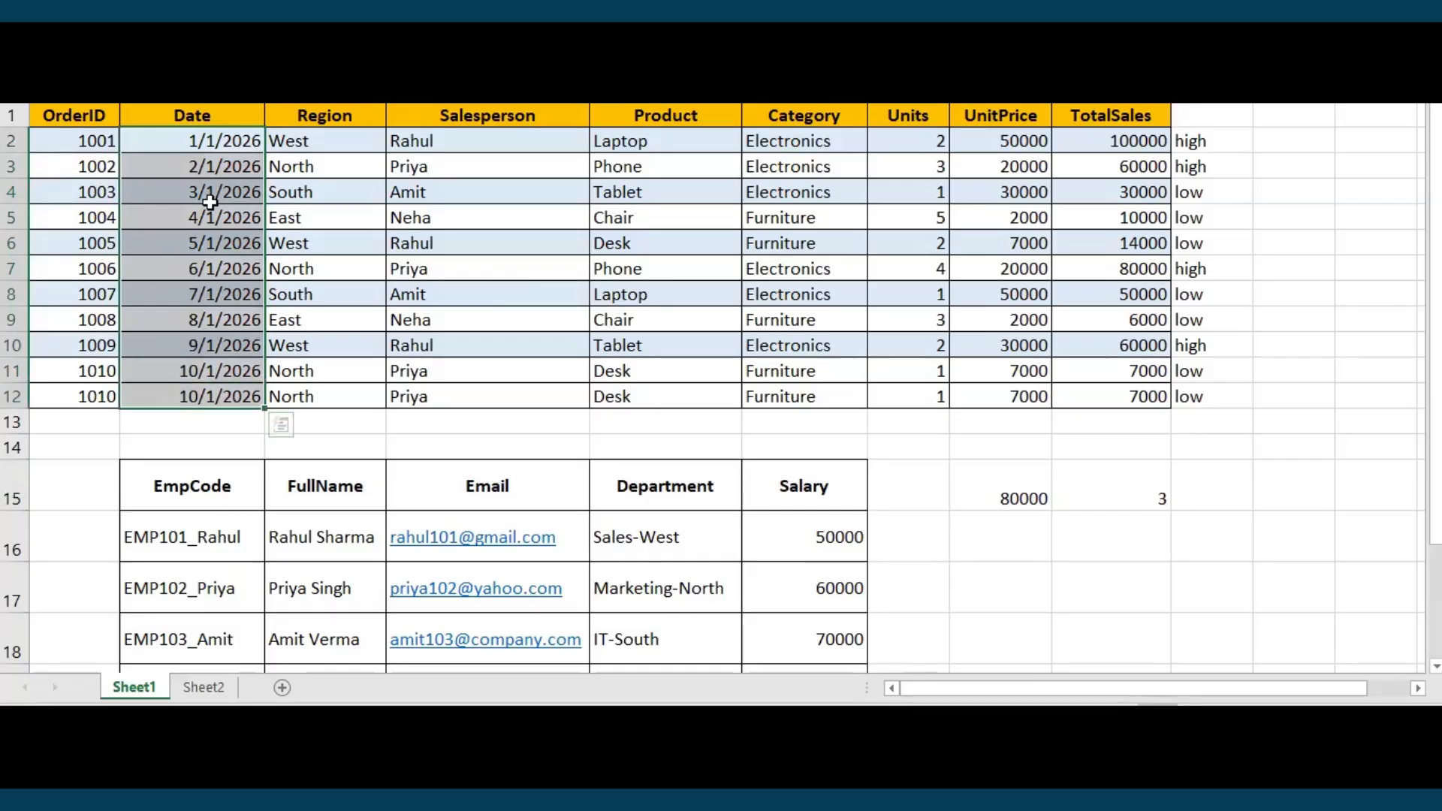
{"action": "left_click", "coordinate": [990, 536]}
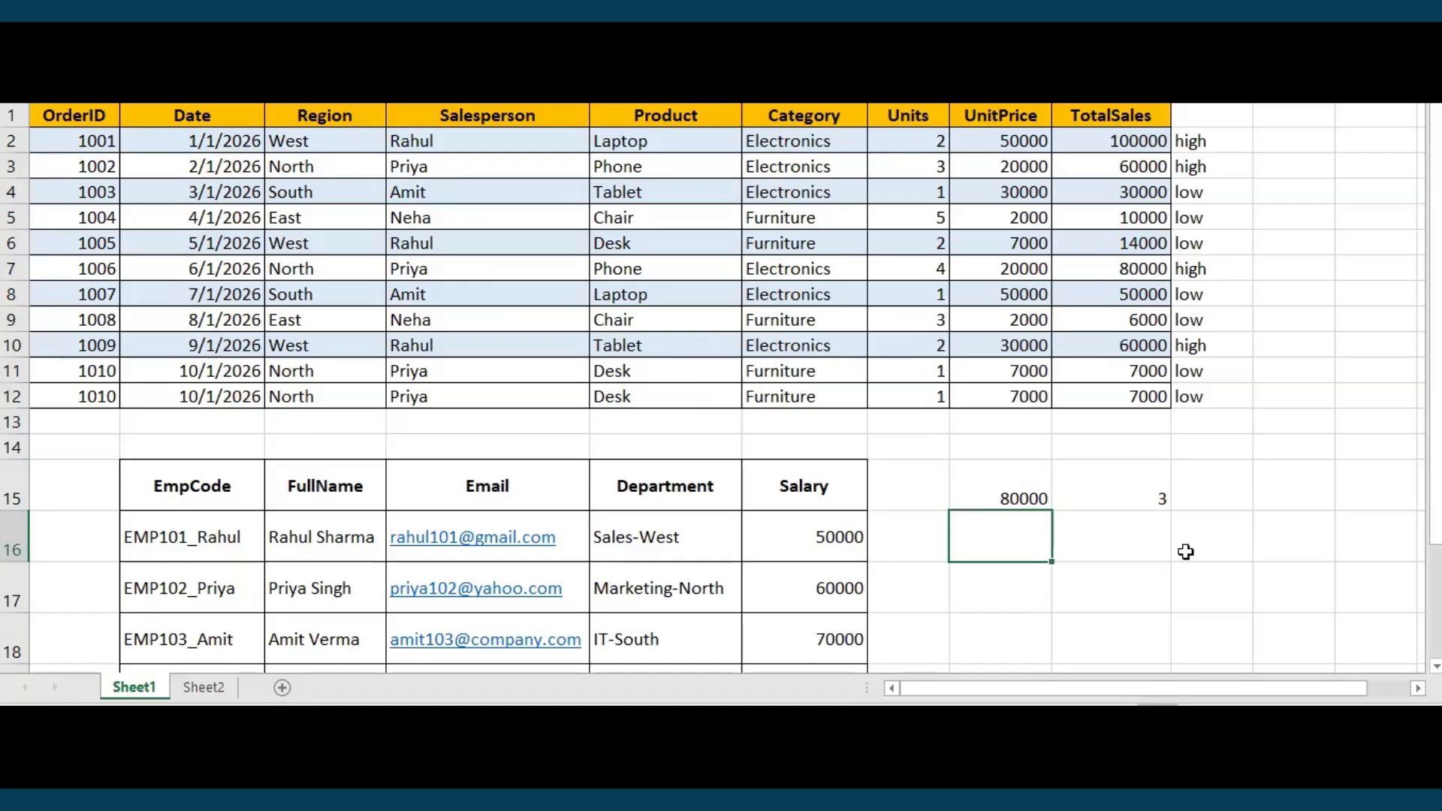
{"action": "type", "text": "=tex"}
{"action": "key", "text": "Tab"}
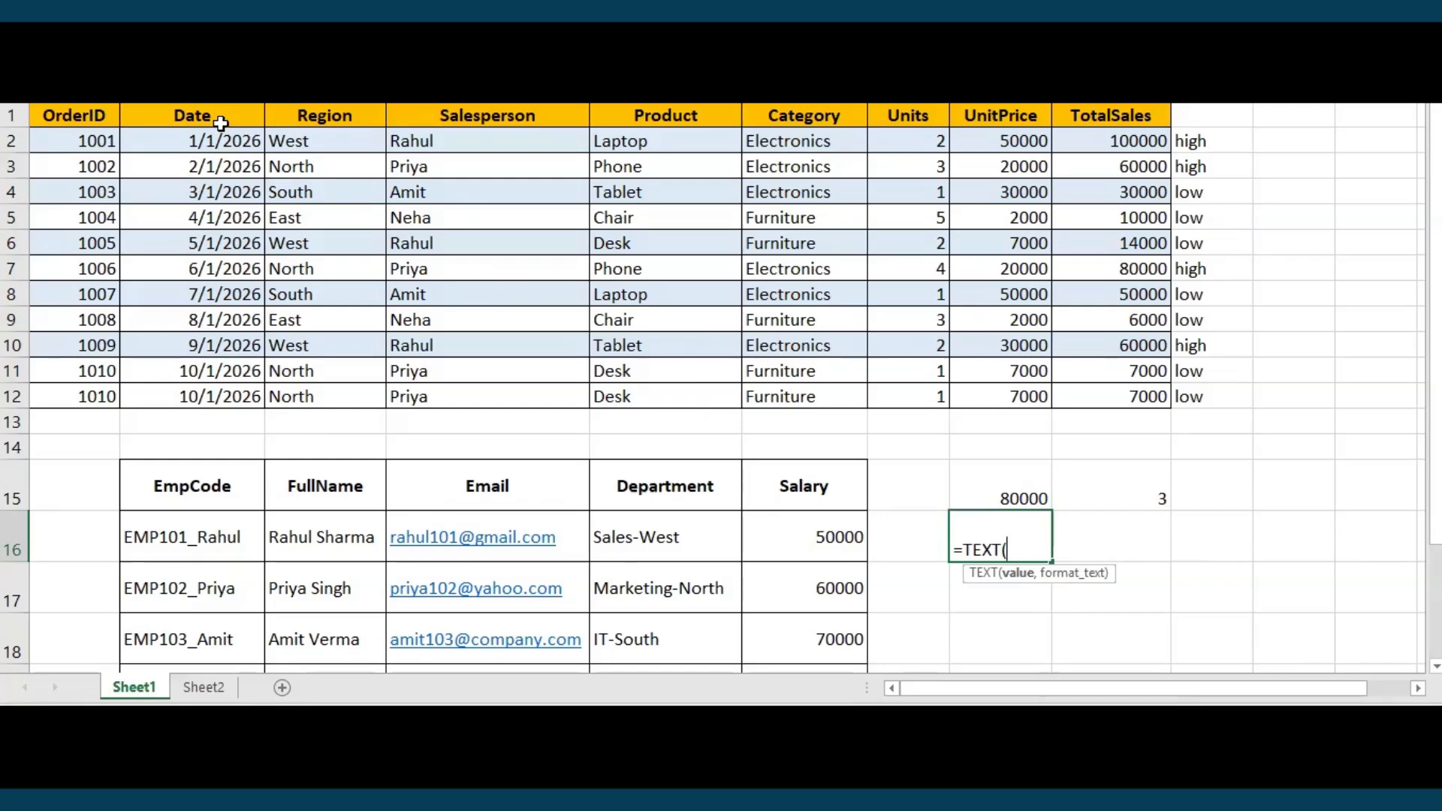
{"action": "left_click", "coordinate": [201, 142]}
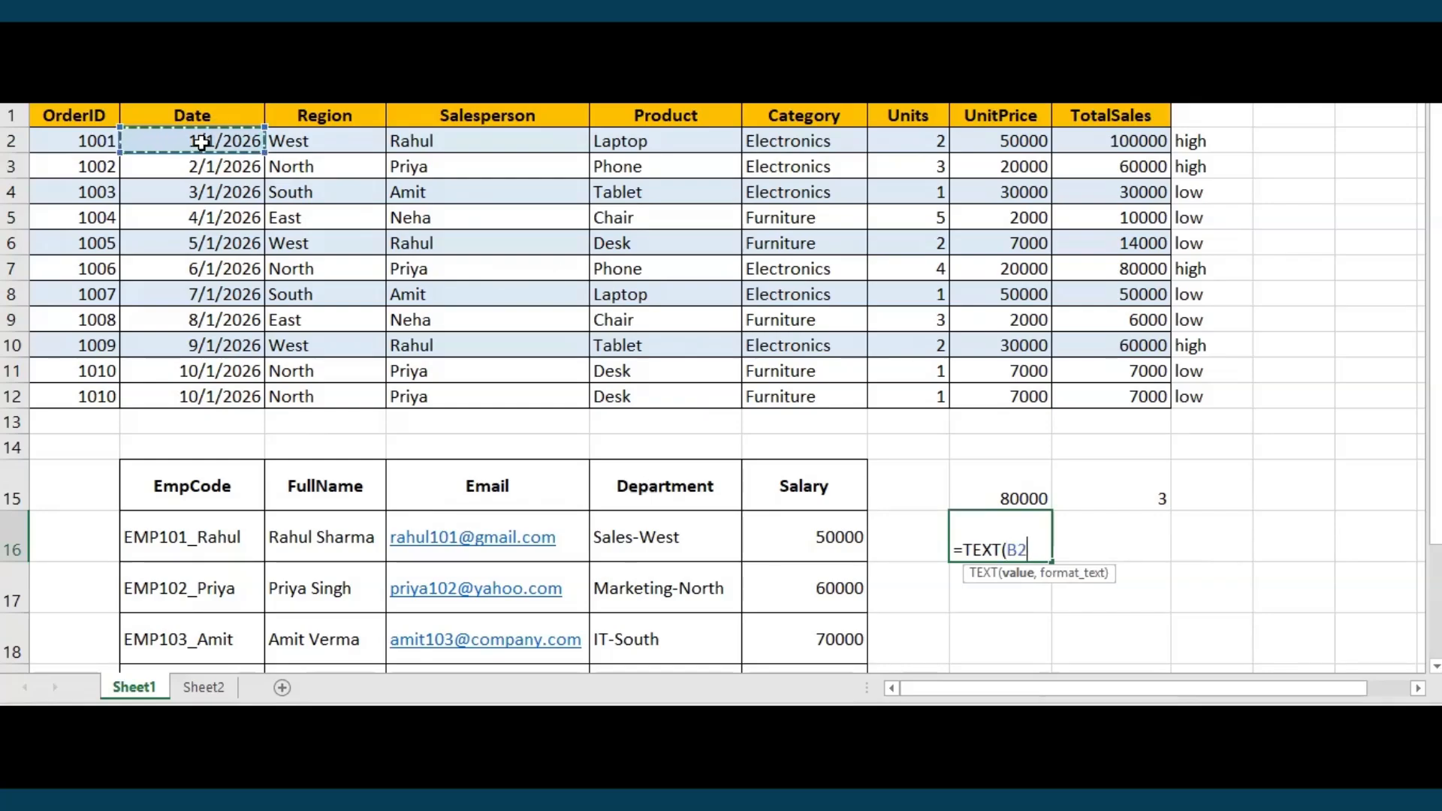
{"action": "type", "text": ",\""}
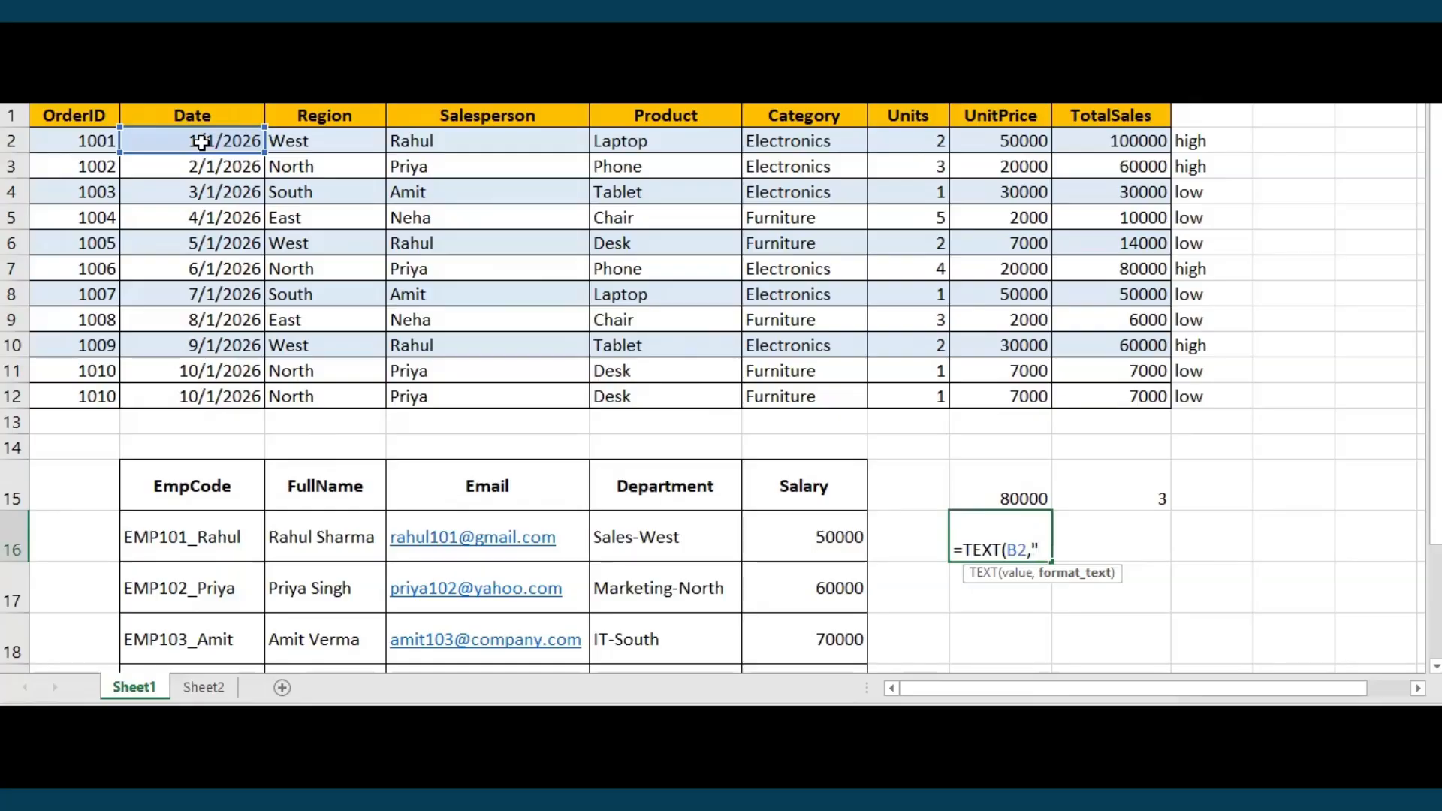
{"action": "key", "text": "Return"}
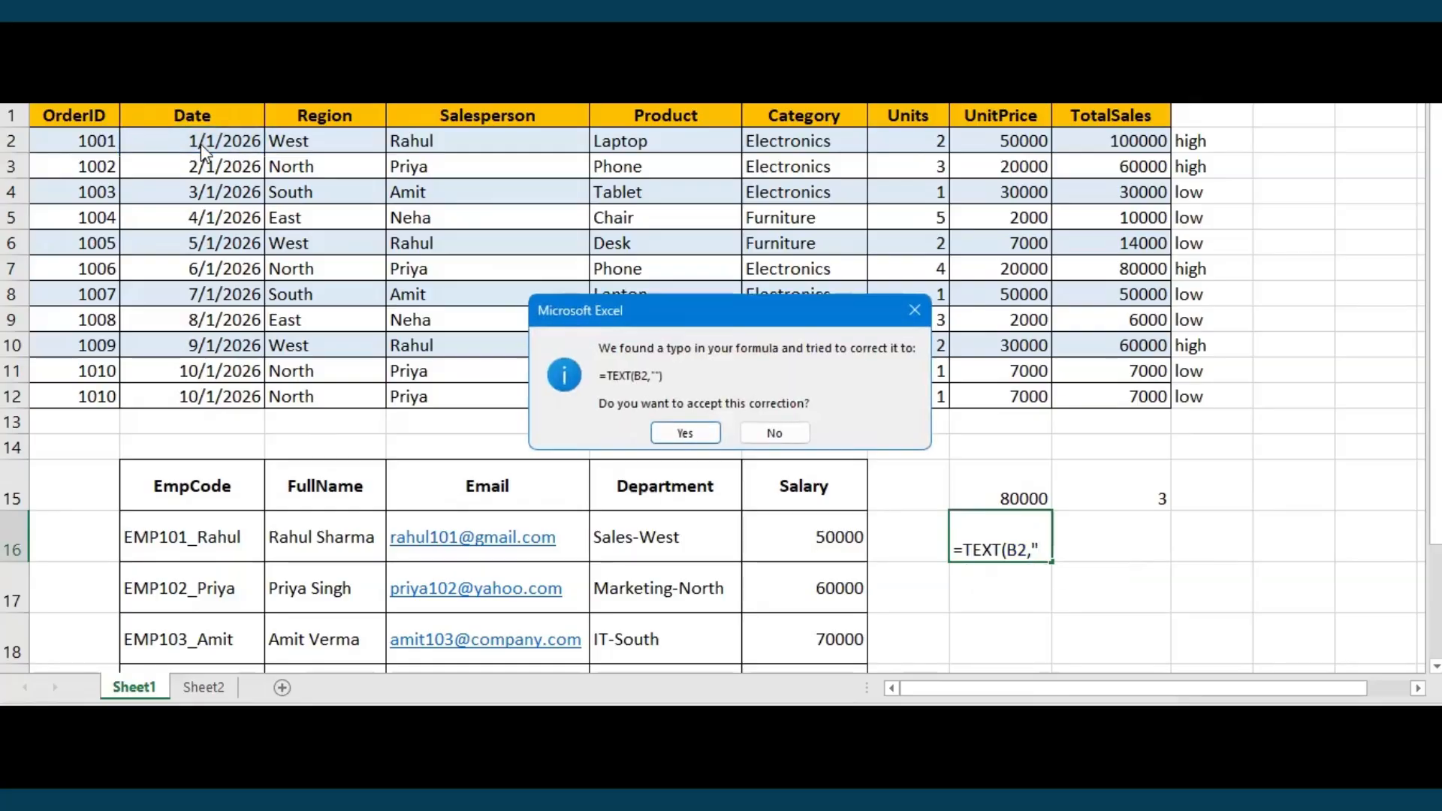
{"action": "left_click", "coordinate": [754, 434]}
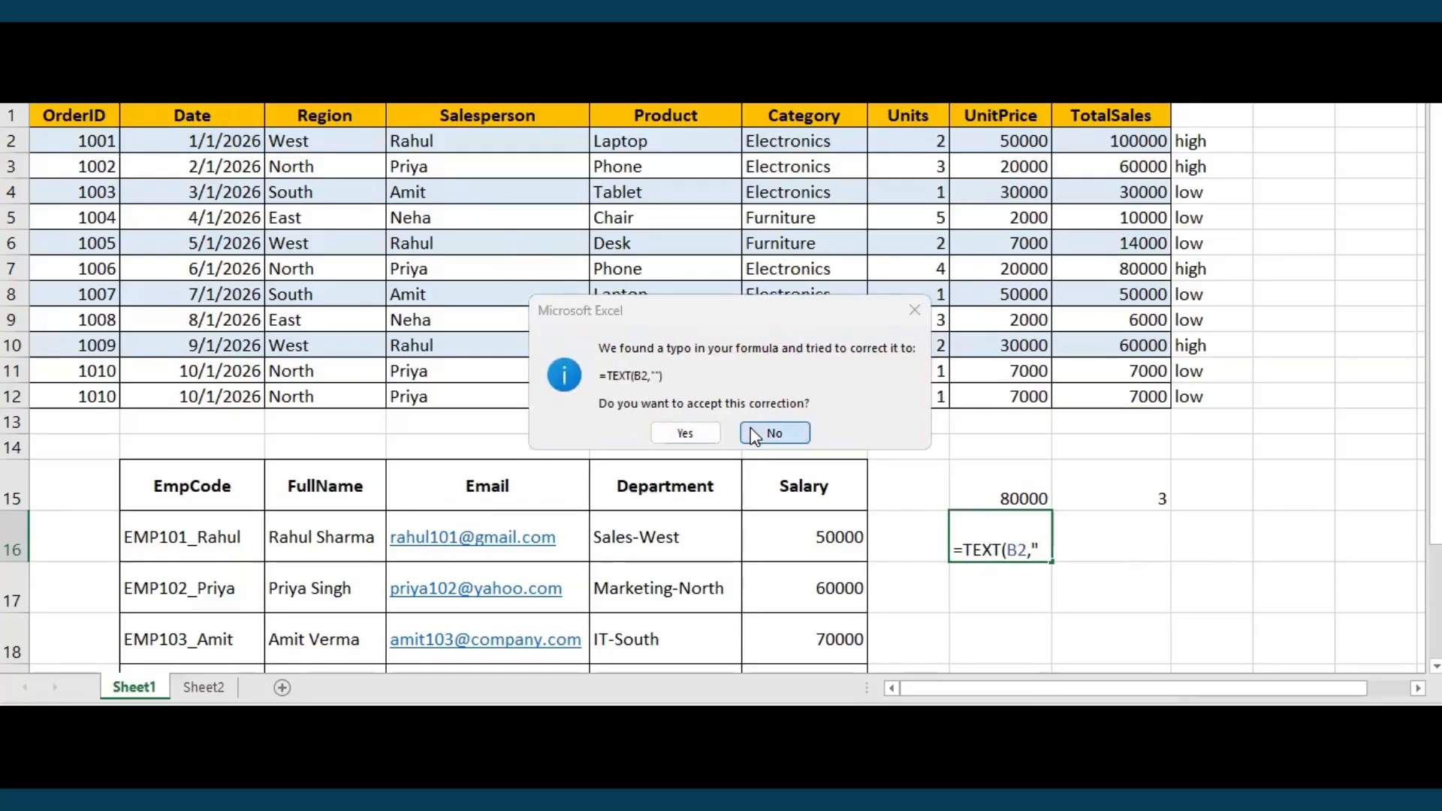
{"action": "left_click", "coordinate": [684, 465]}
{"action": "type", "text": "dd"}
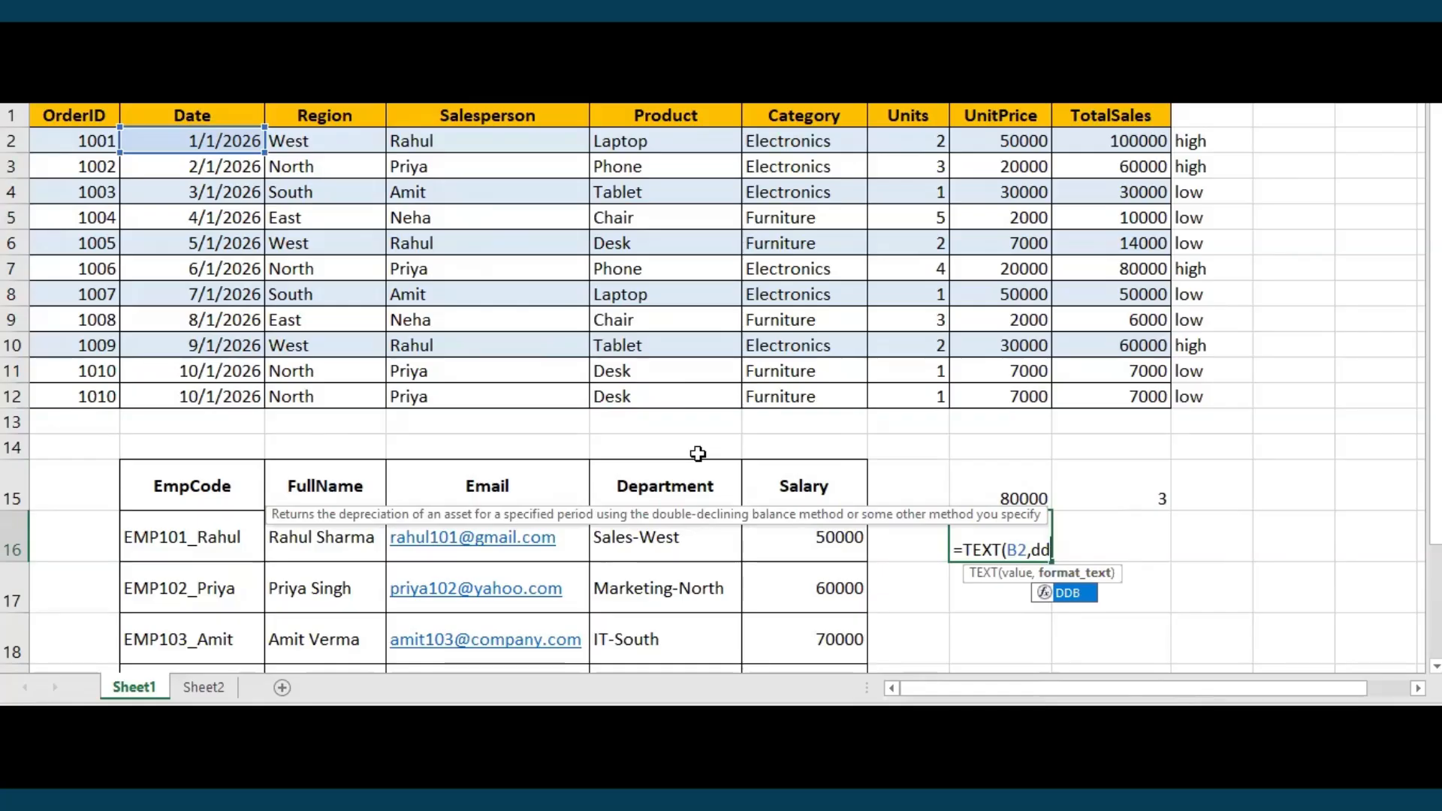
{"action": "key", "text": "BackSpace"}
{"action": "key", "text": "BackSpace"}
{"action": "type", "text": "\""}
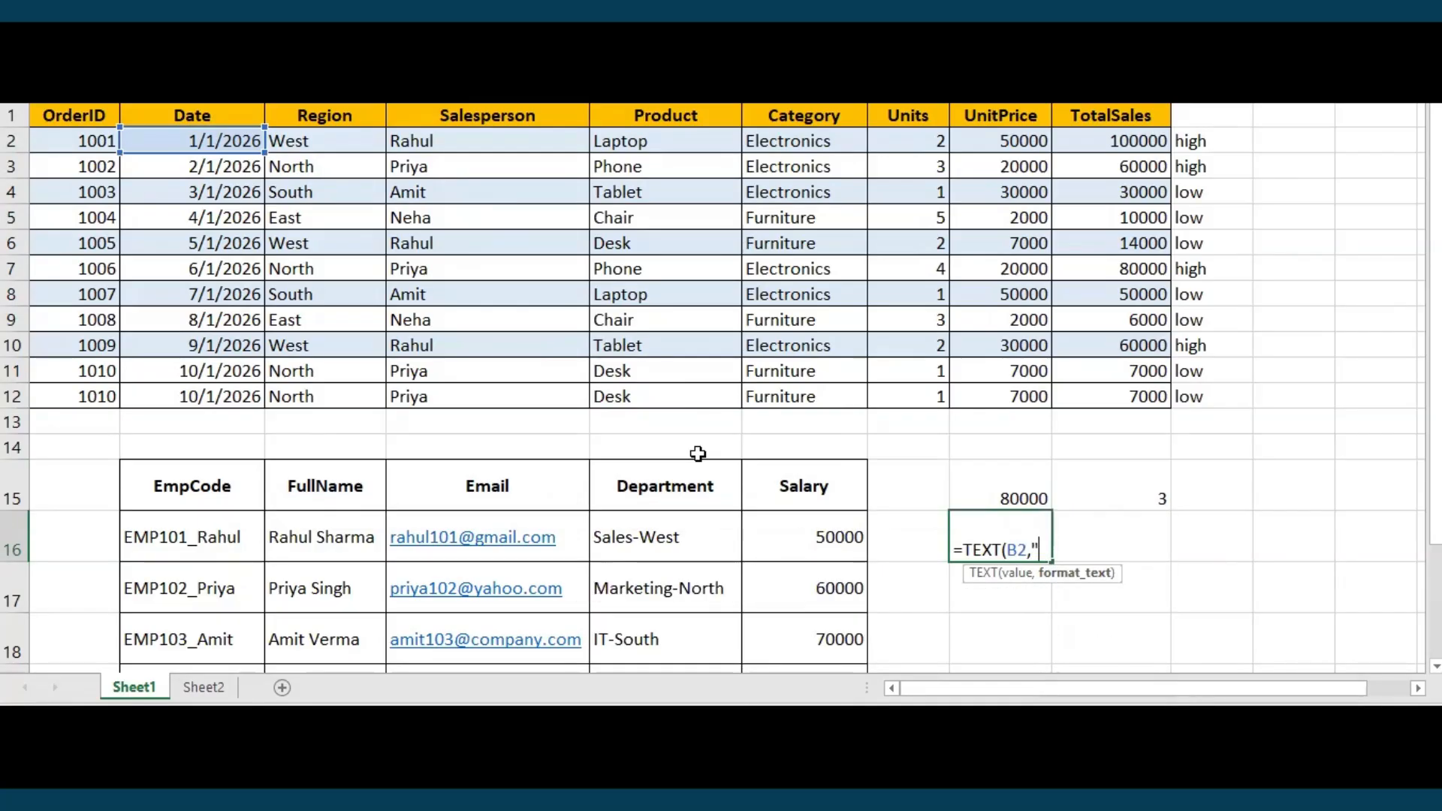
Set the TEXT function's format to "dd-mmm" and enter the formula in H16.
{"action": "type", "text": "dd-mmm\")"}
{"action": "key", "text": "Return"}
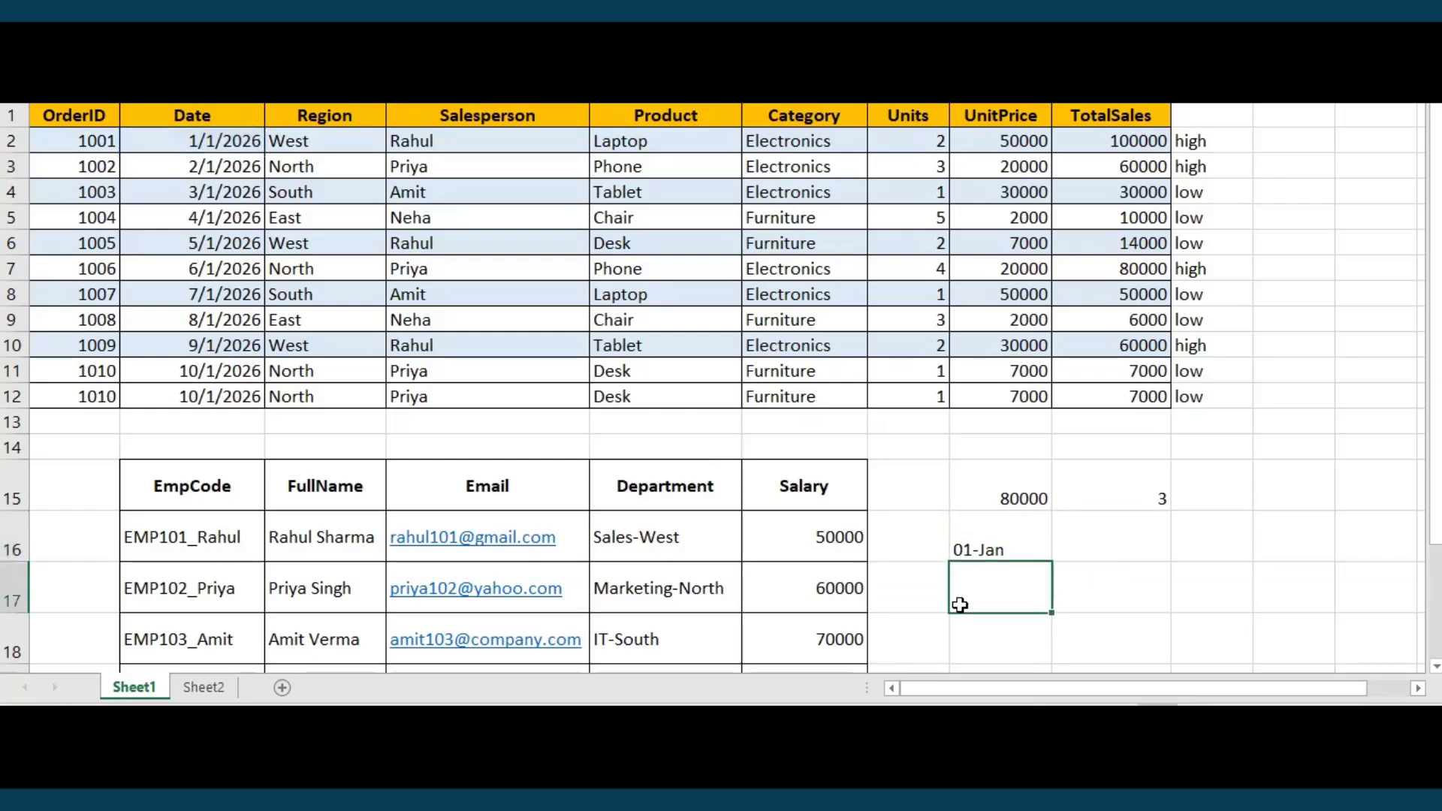
{"action": "left_click", "coordinate": [993, 554]}
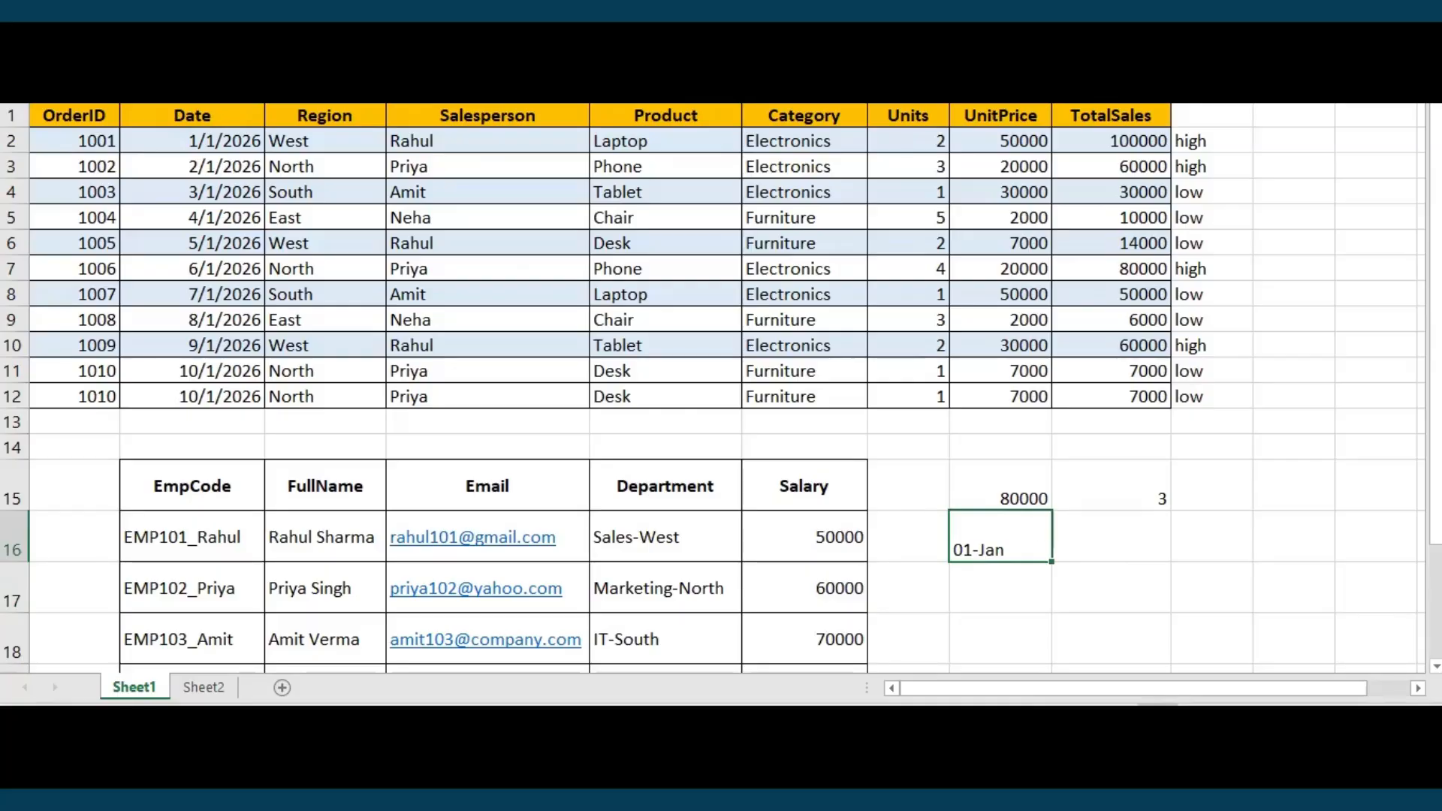
Replace the formula in H16 with a TEXT function on B2 using the format "yyy".
{"action": "type", "text": "=TEXT(B2,\"d"}
{"action": "key", "text": "BackSpace"}
{"action": "type", "text": "yyyy\""}
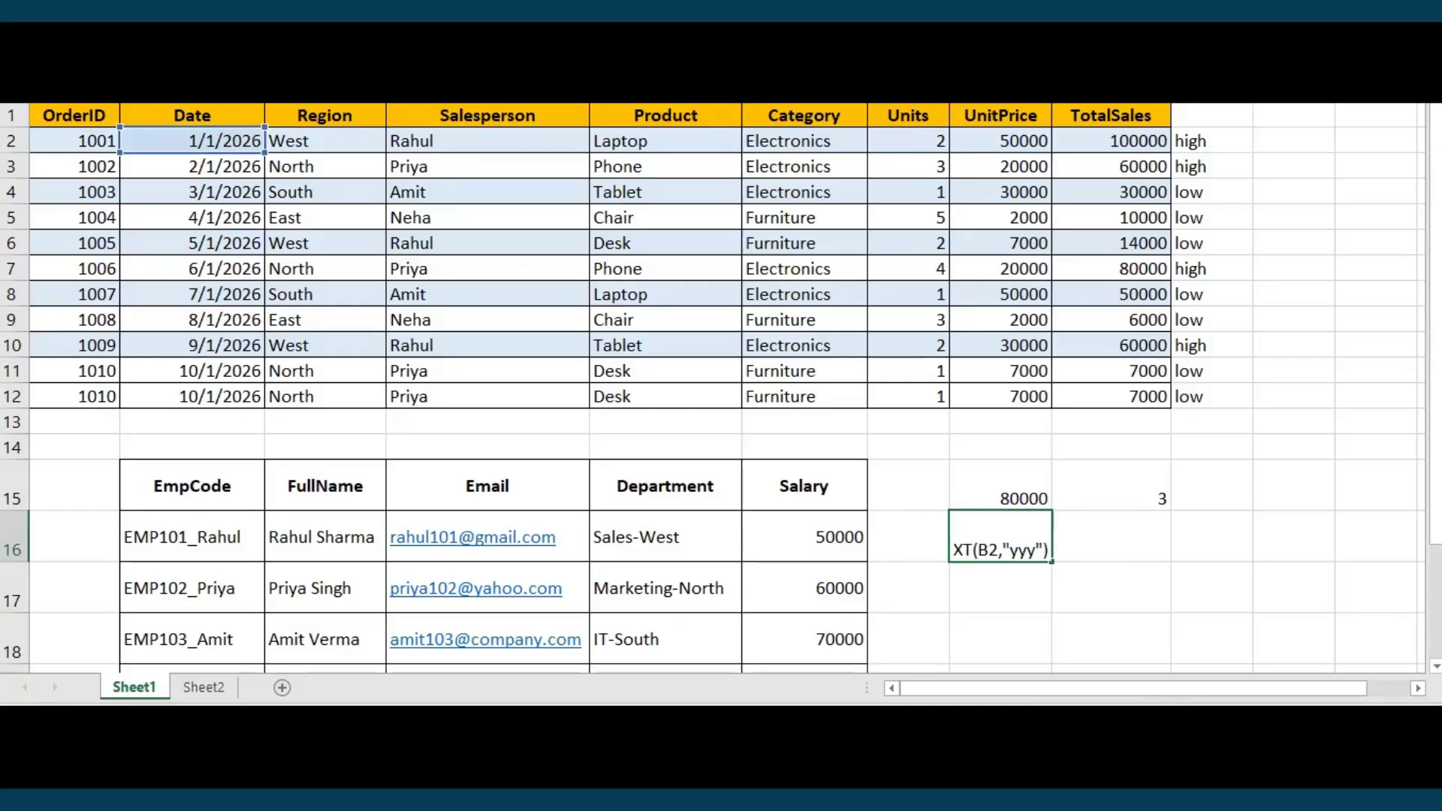
{"action": "type", "text": ")"}
{"action": "key", "text": "Return"}
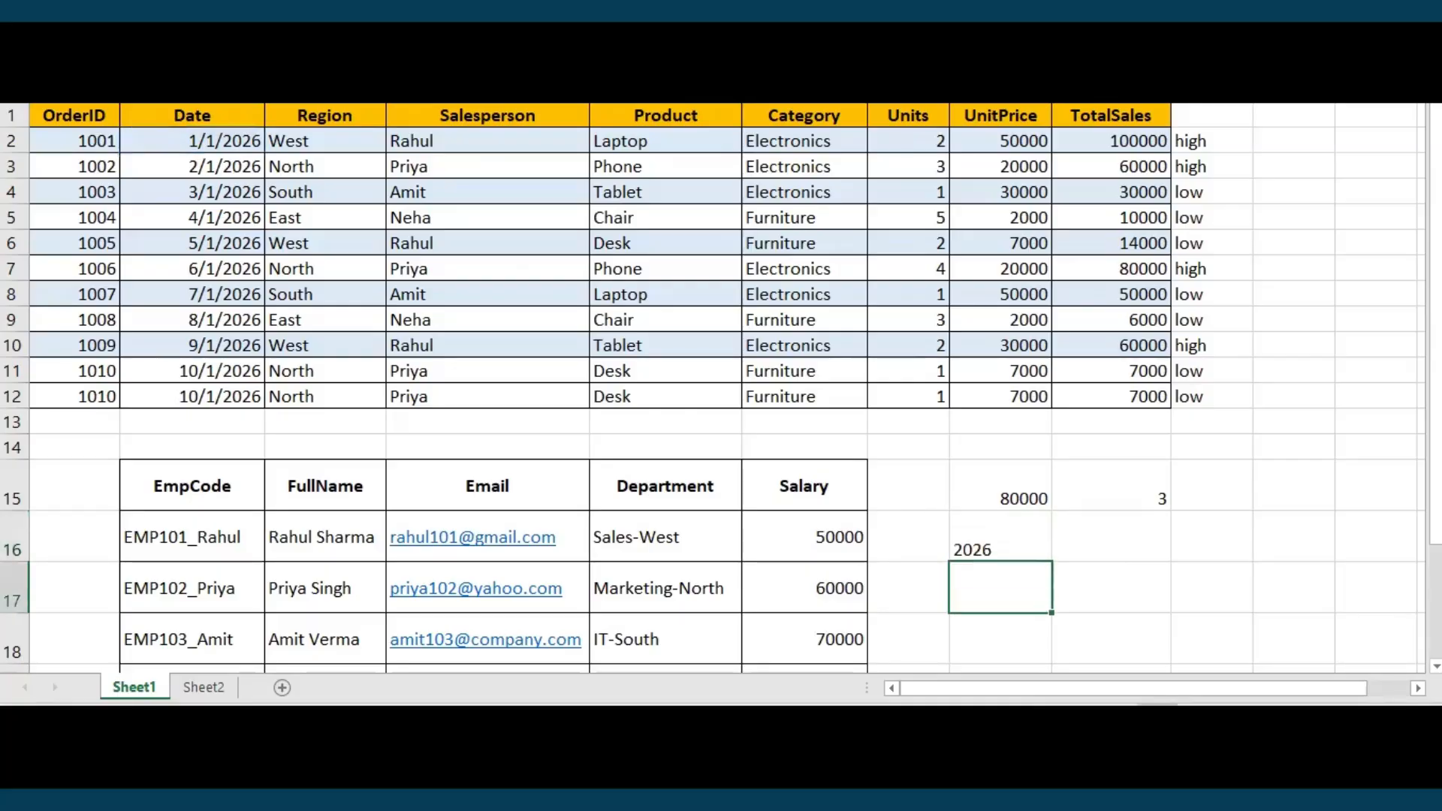
{"action": "left_click", "coordinate": [984, 547]}
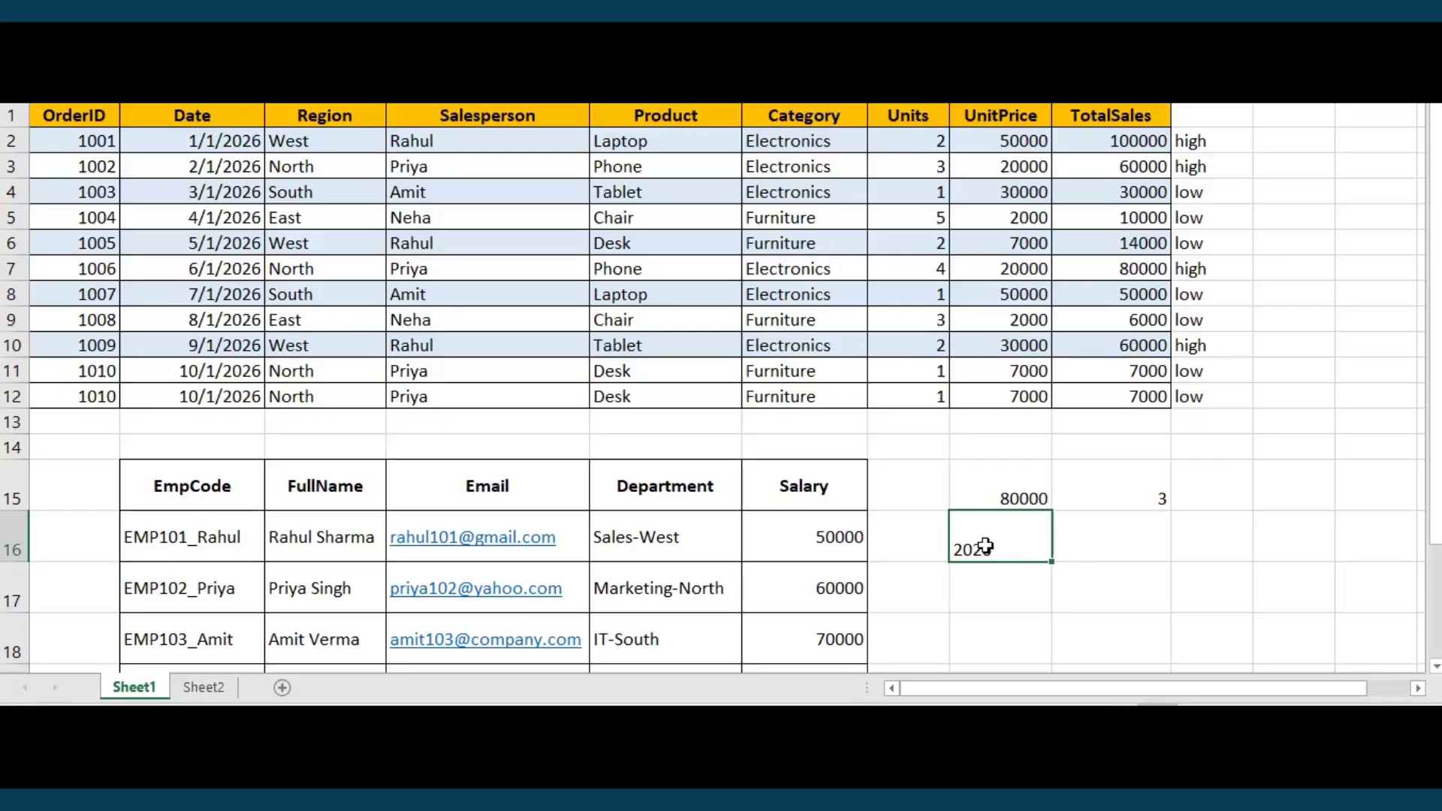
Check the LEFT / RIGHT / MID entry and its description in the function list on Sheet2.
{"action": "left_click", "coordinate": [204, 686]}
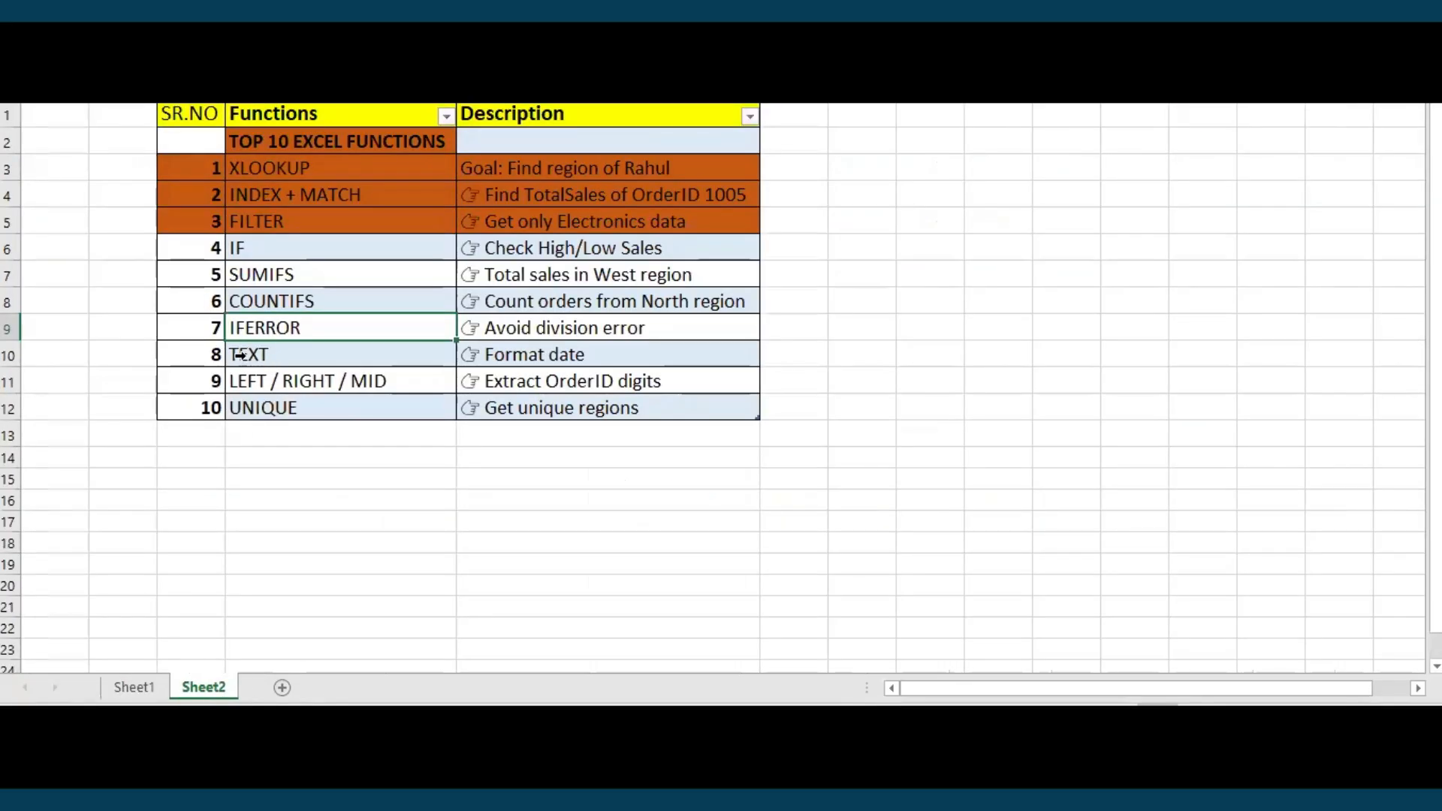
{"action": "left_click", "coordinate": [239, 381]}
{"action": "key", "text": "shift+Right"}
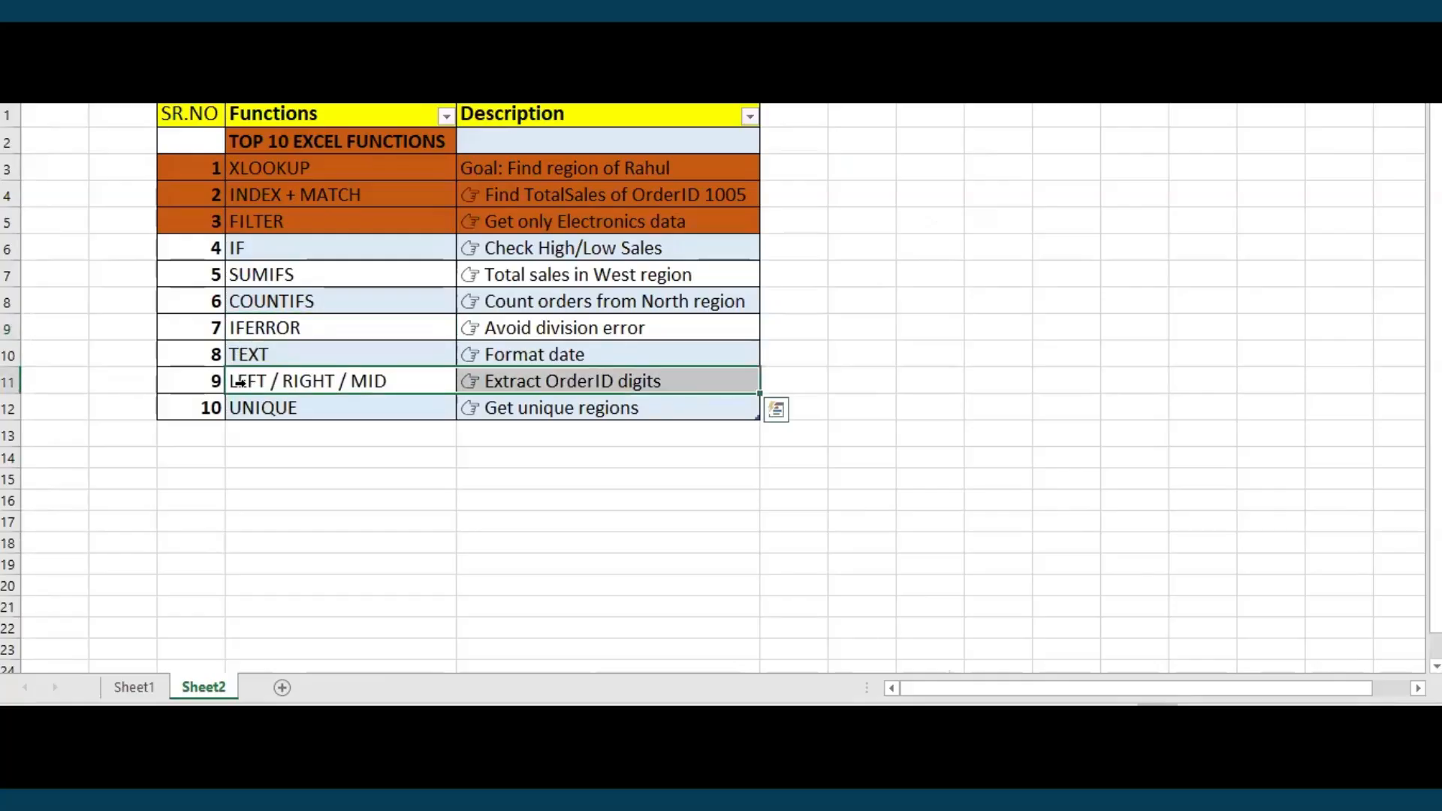
Return to Sheet1 and clear the earlier formula results in H15:I16.
{"action": "left_click", "coordinate": [133, 689]}
{"action": "left_click_drag", "start_coordinate": [998, 491], "coordinate": [1132, 546]}
{"action": "key", "text": "Delete"}
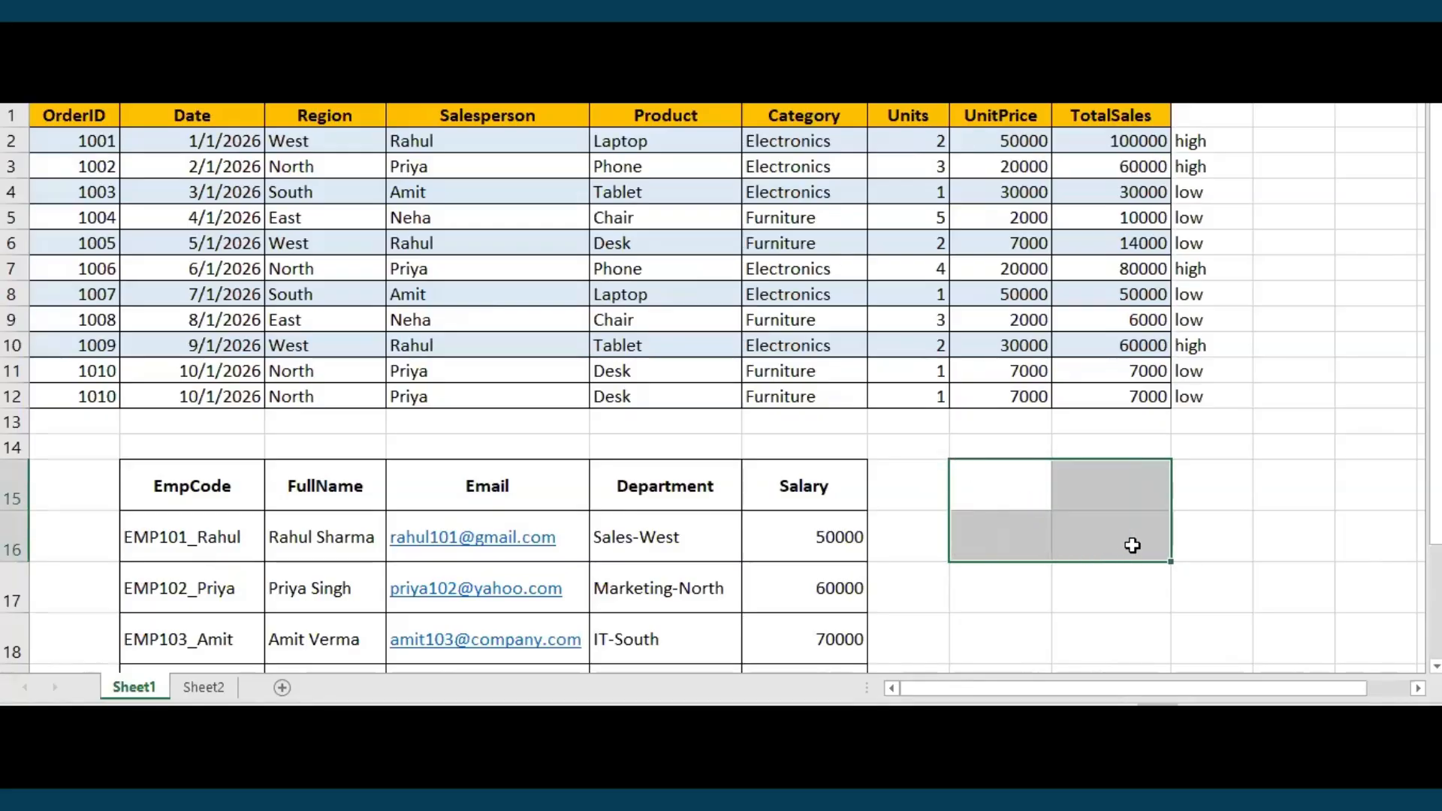
Add the headings "first name" in H15 and "last name" in I15 beside the employee table.
{"action": "left_click_drag", "start_coordinate": [1434, 235], "coordinate": [1435, 334]}
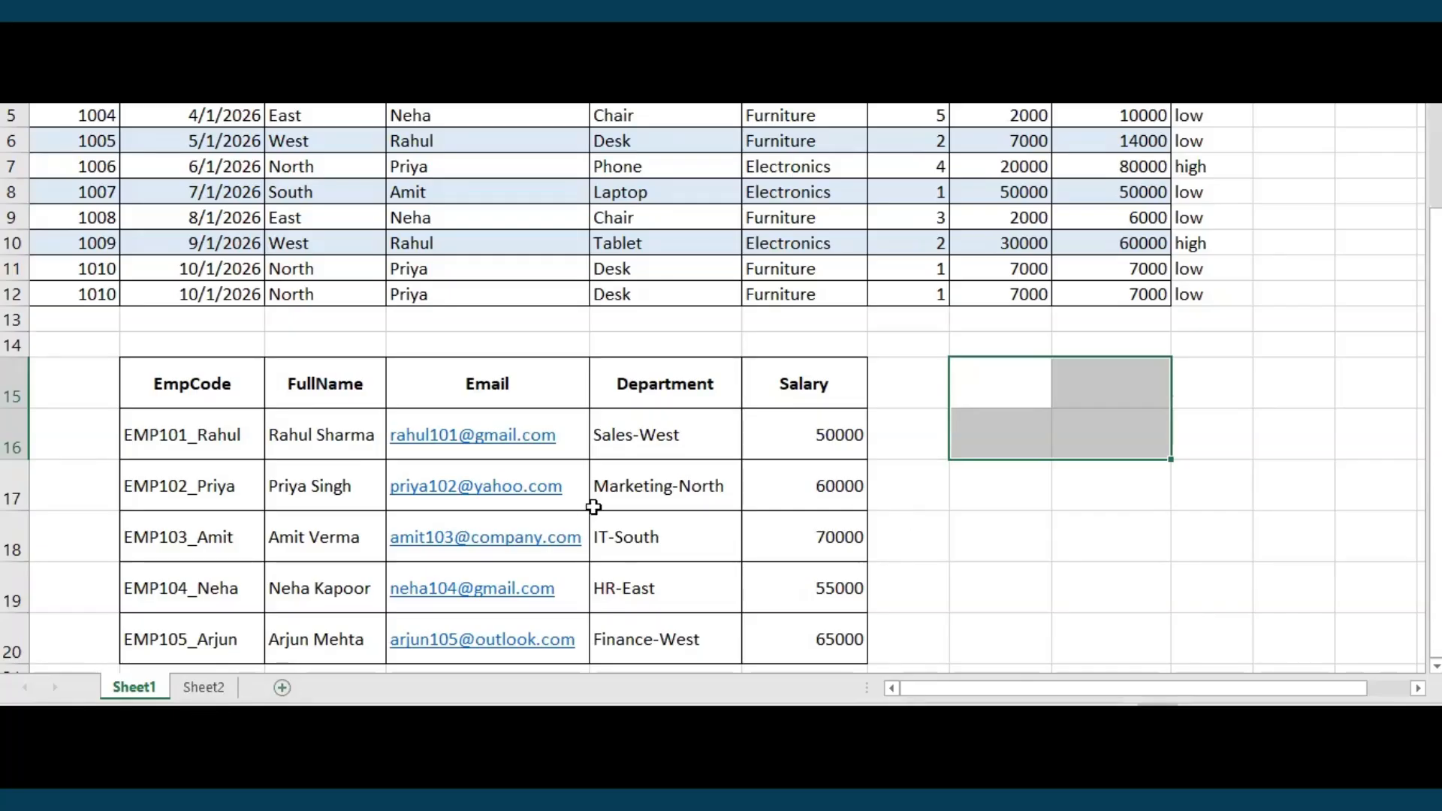
{"action": "left_click", "coordinate": [323, 424]}
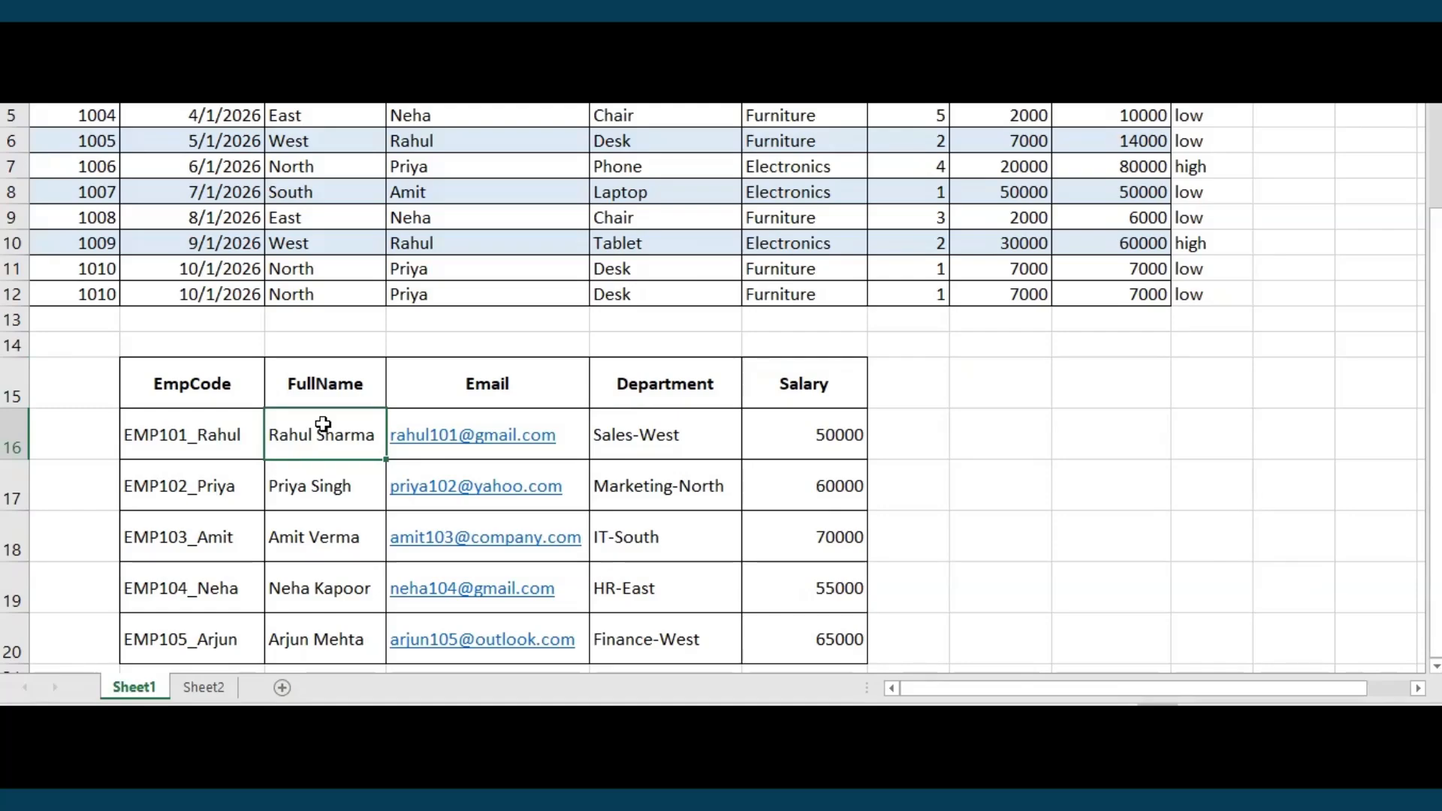
{"action": "left_click", "coordinate": [977, 403]}
{"action": "type", "text": "fir"}
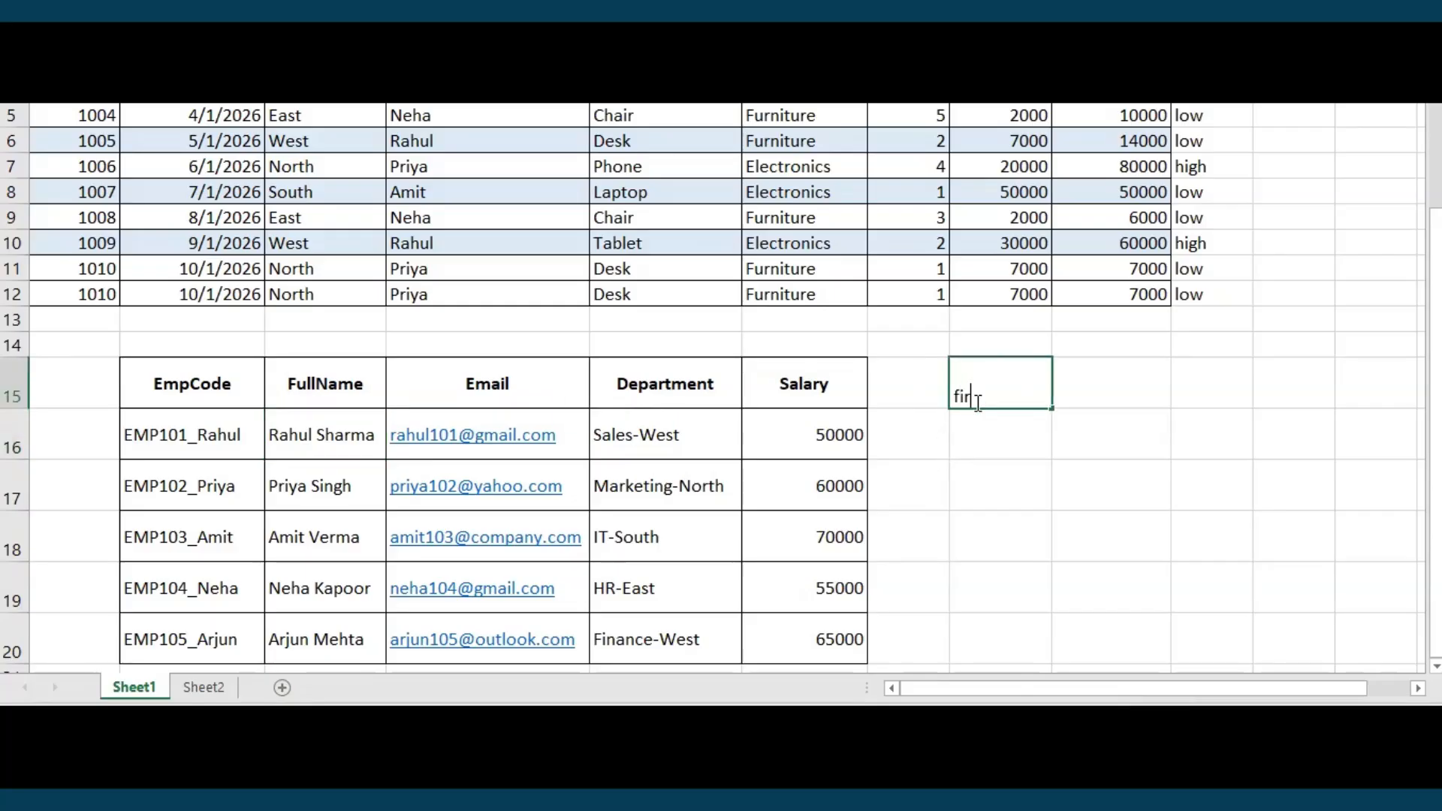
{"action": "type", "text": "st name"}
{"action": "key", "text": "ctrl+Return"}
{"action": "key", "text": "Tab"}
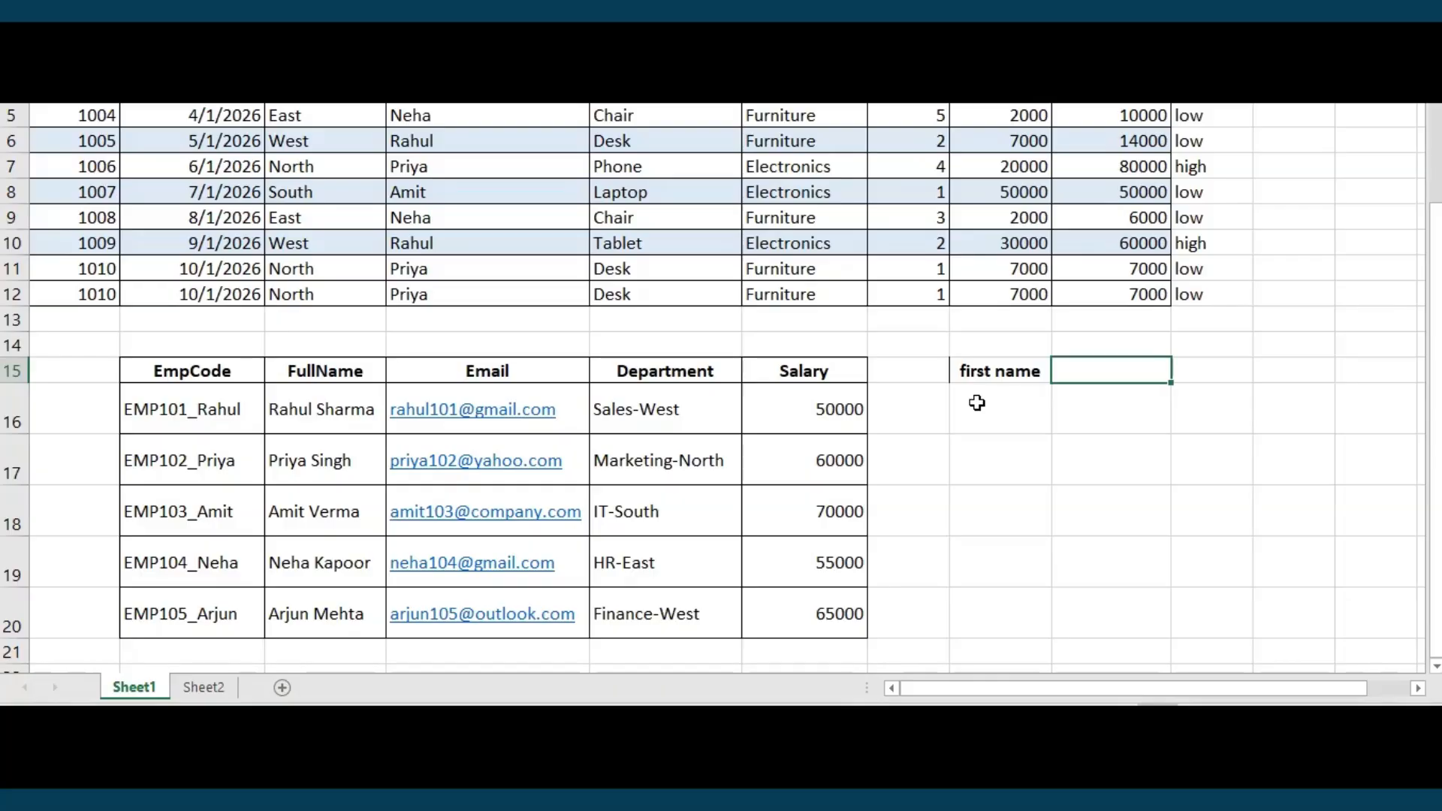
{"action": "type", "text": "last name"}
Enter =LEFT(C16,5) in H16 to extract the first name, and fill it down to H20.
{"action": "left_click", "coordinate": [976, 404]}
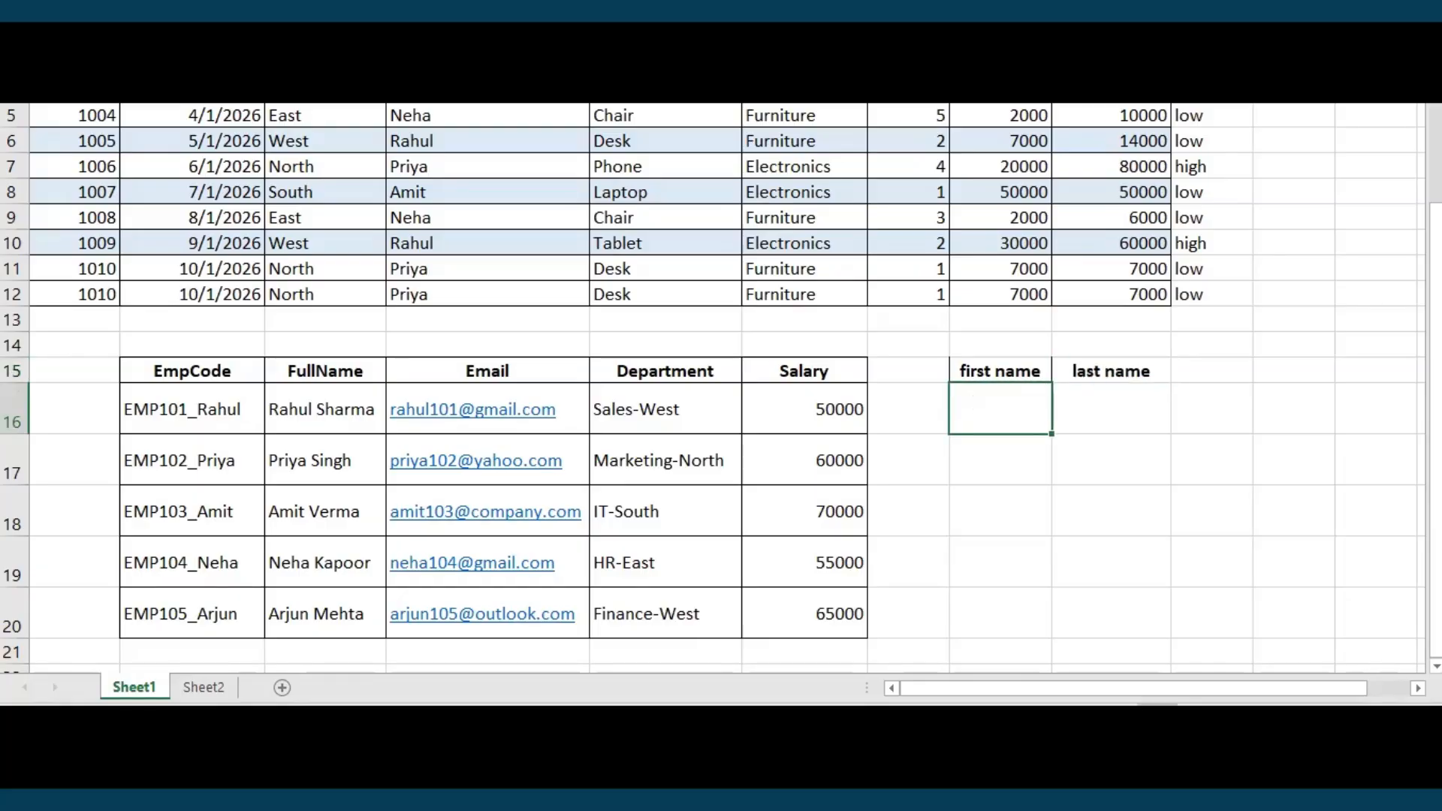
{"action": "type", "text": "="}
{"action": "type", "text": "left"}
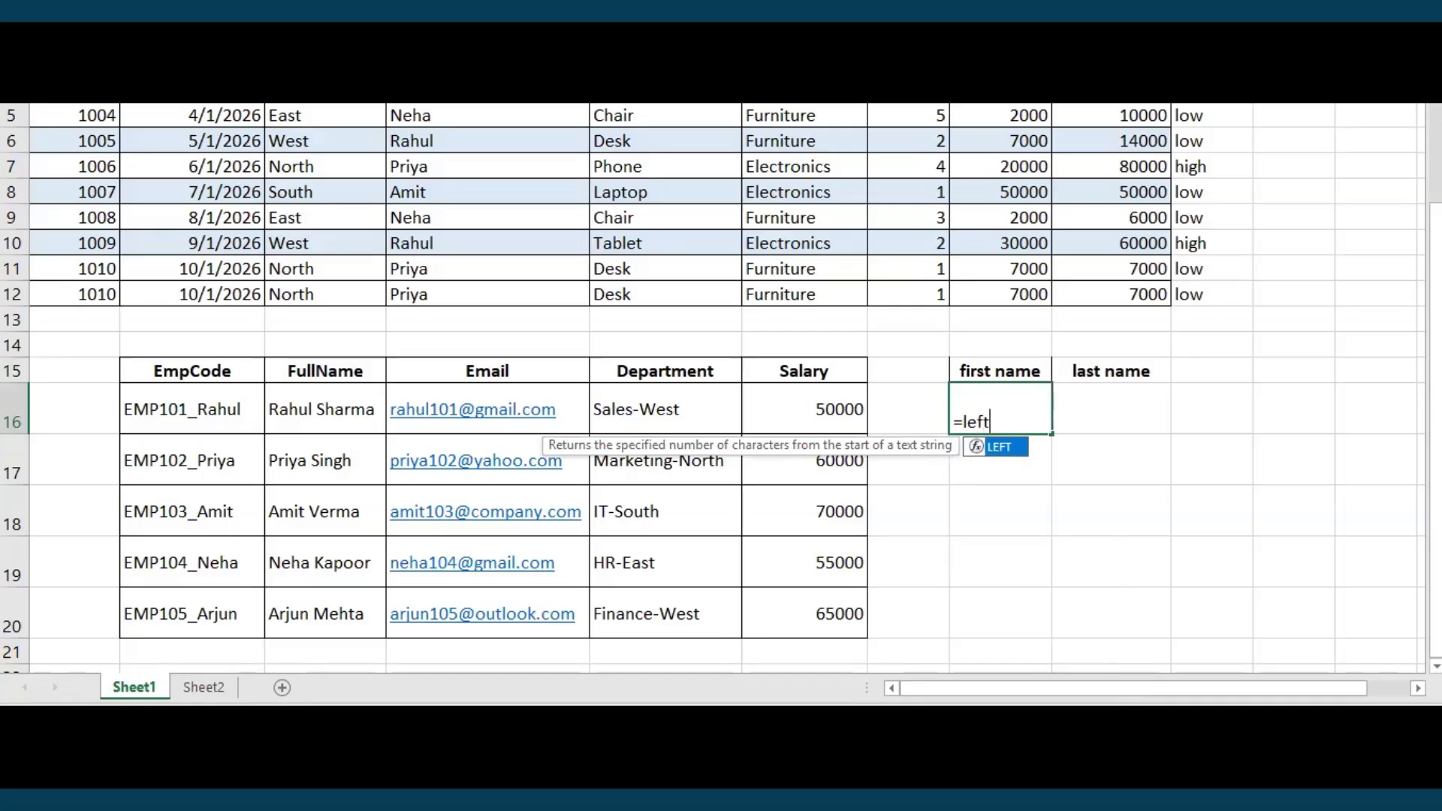
{"action": "key", "text": "Tab"}
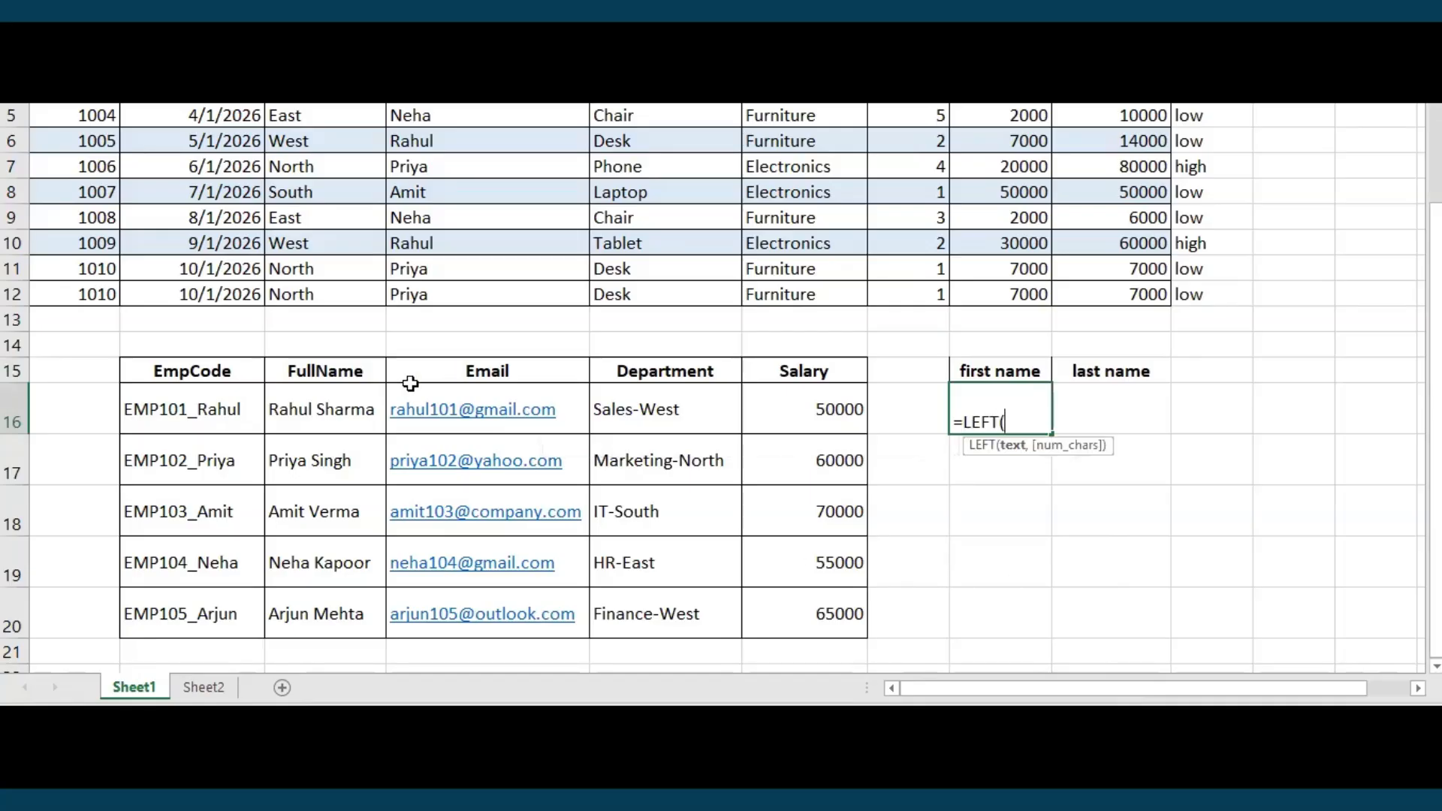
{"action": "left_click", "coordinate": [322, 410]}
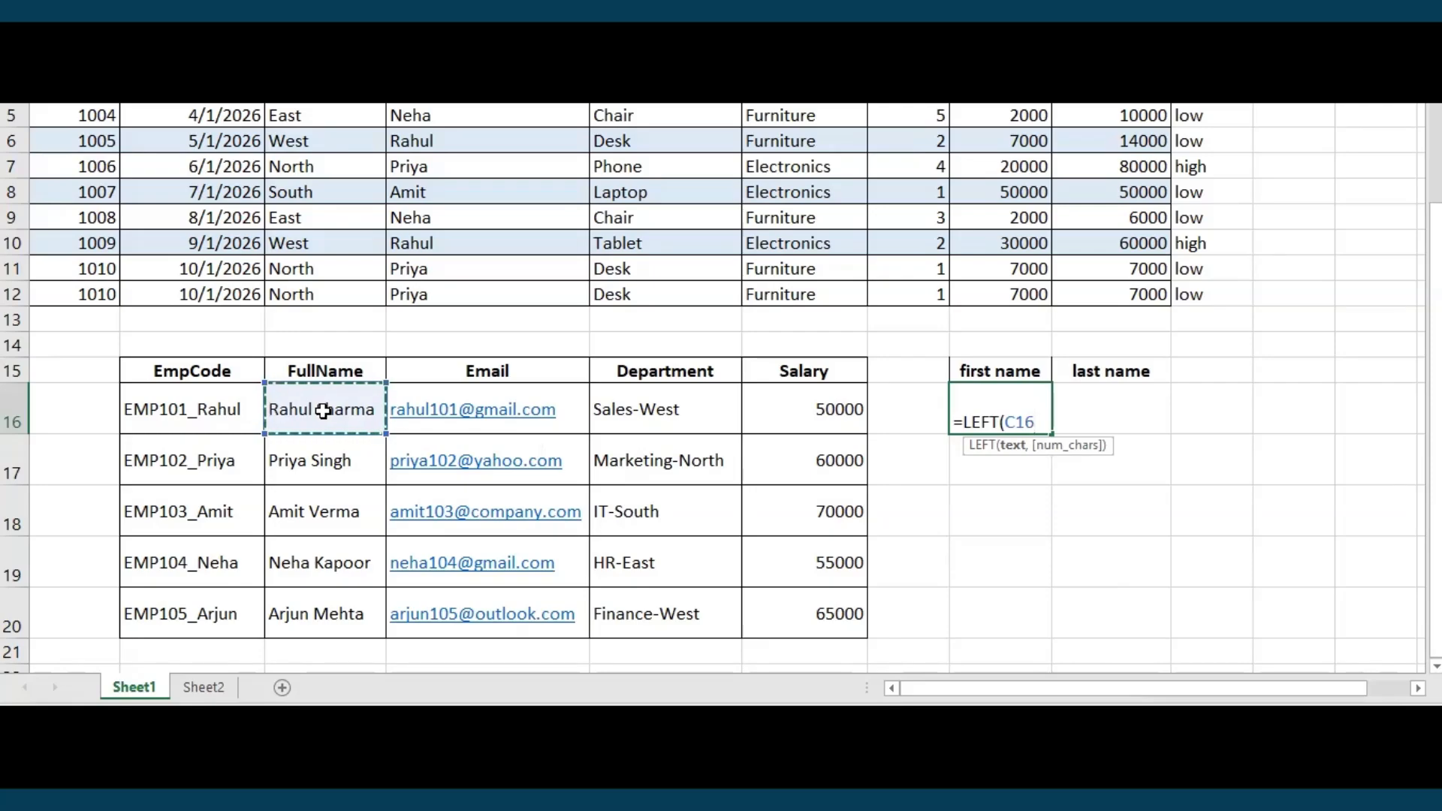
{"action": "type", "text": ","}
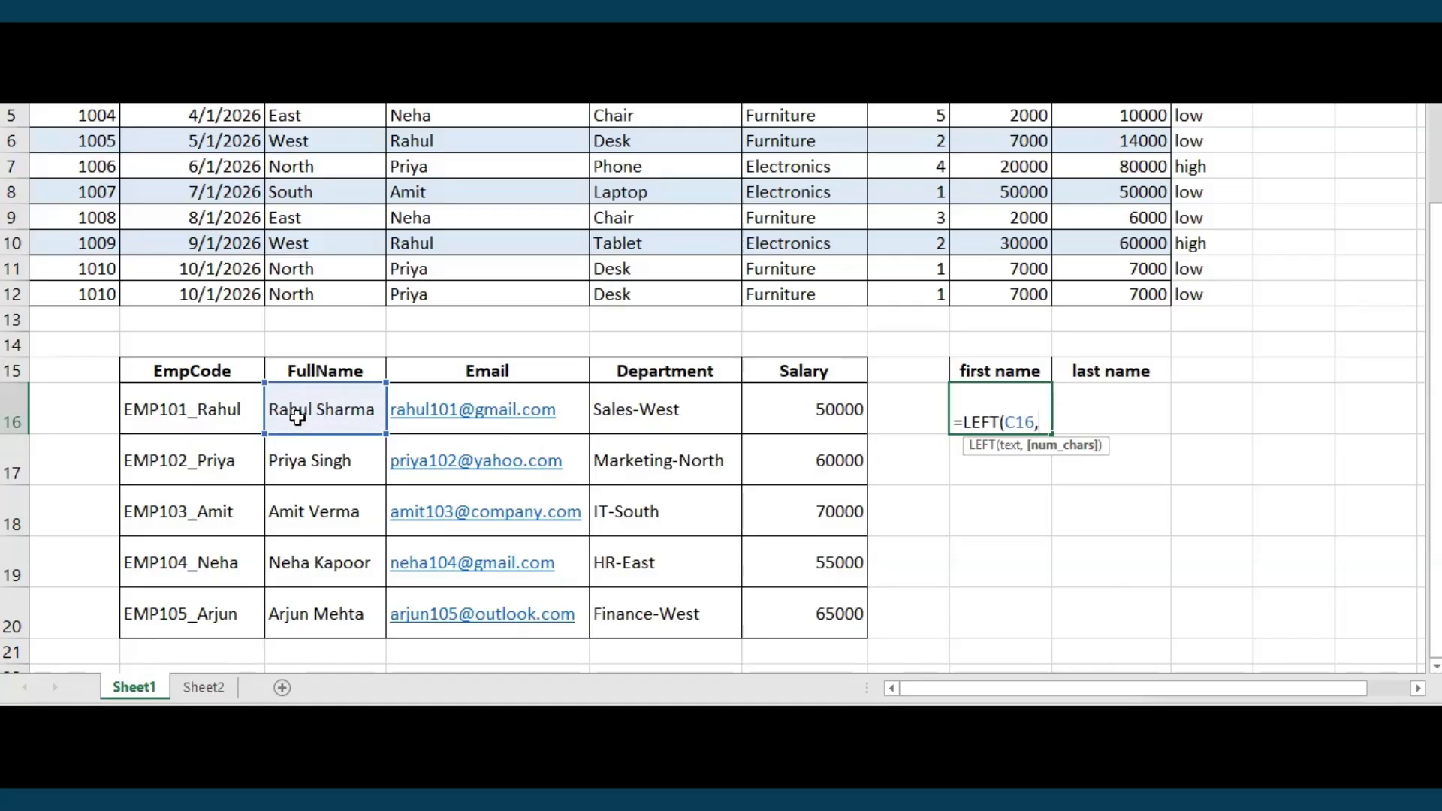
{"action": "type", "text": "5)"}
{"action": "key", "text": "Return"}
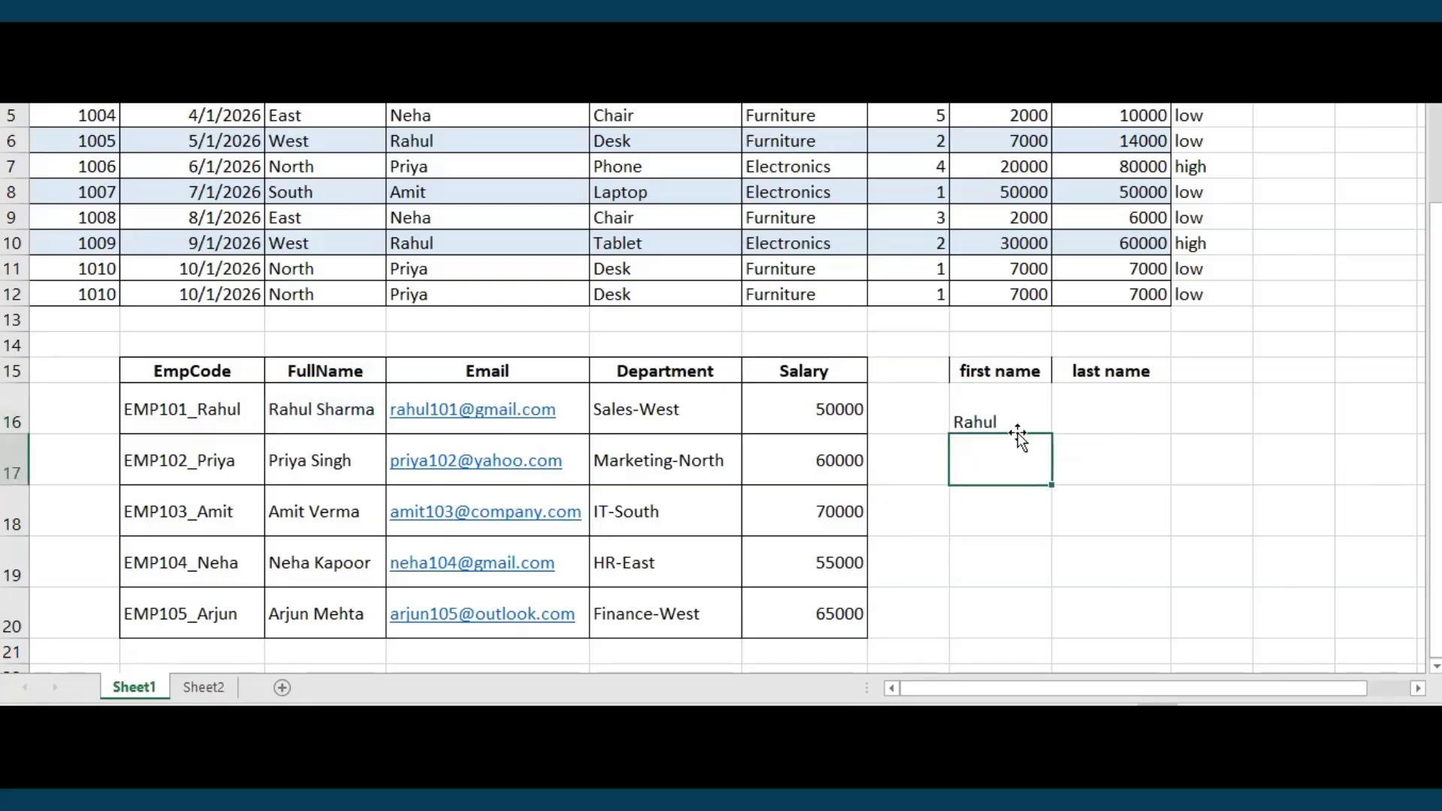
{"action": "left_click", "coordinate": [1013, 405]}
{"action": "left_click_drag", "start_coordinate": [1052, 434], "coordinate": [1042, 634]}
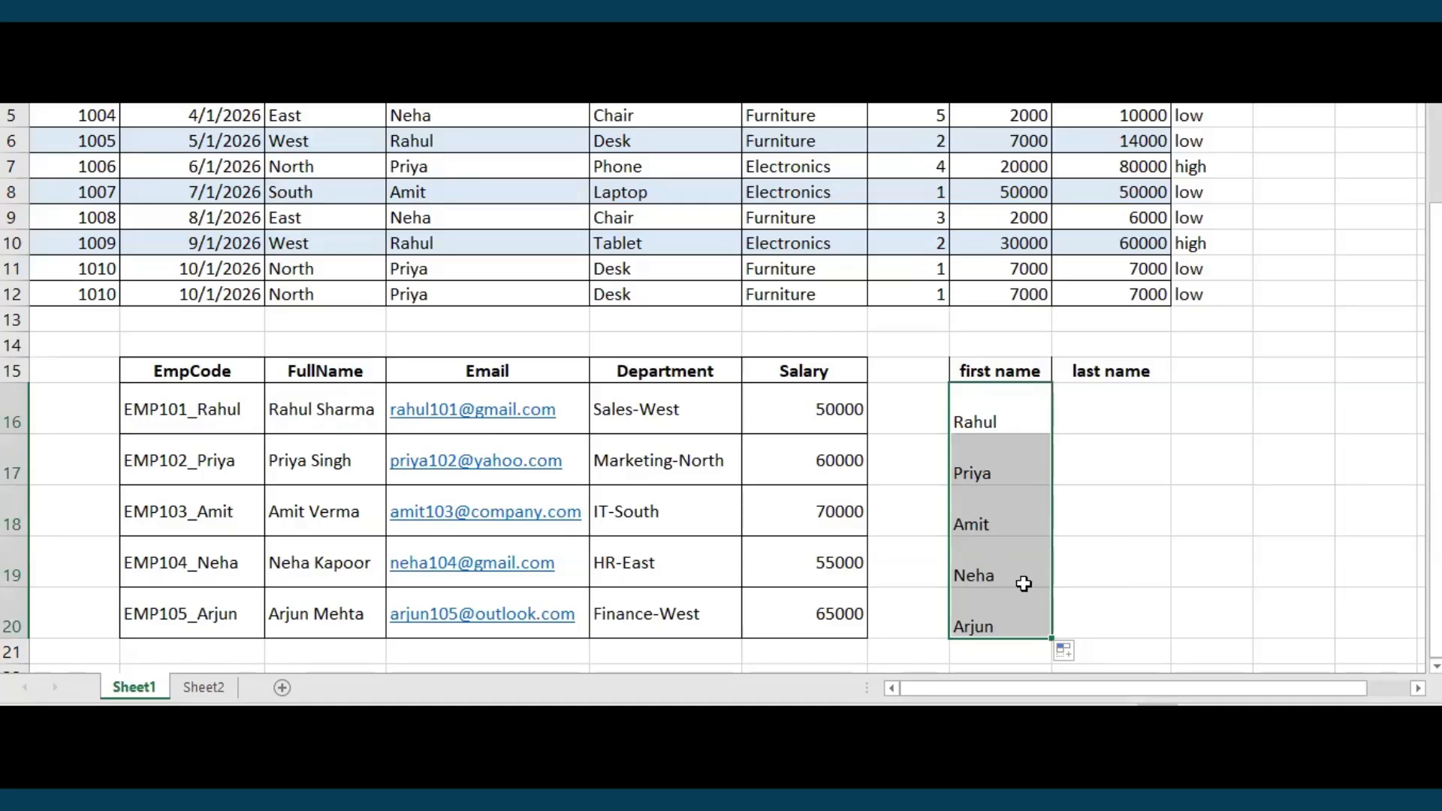
Add "gh" to the end of the first name in C18 and check the extracted name in H18.
{"action": "double_click", "coordinate": [305, 516]}
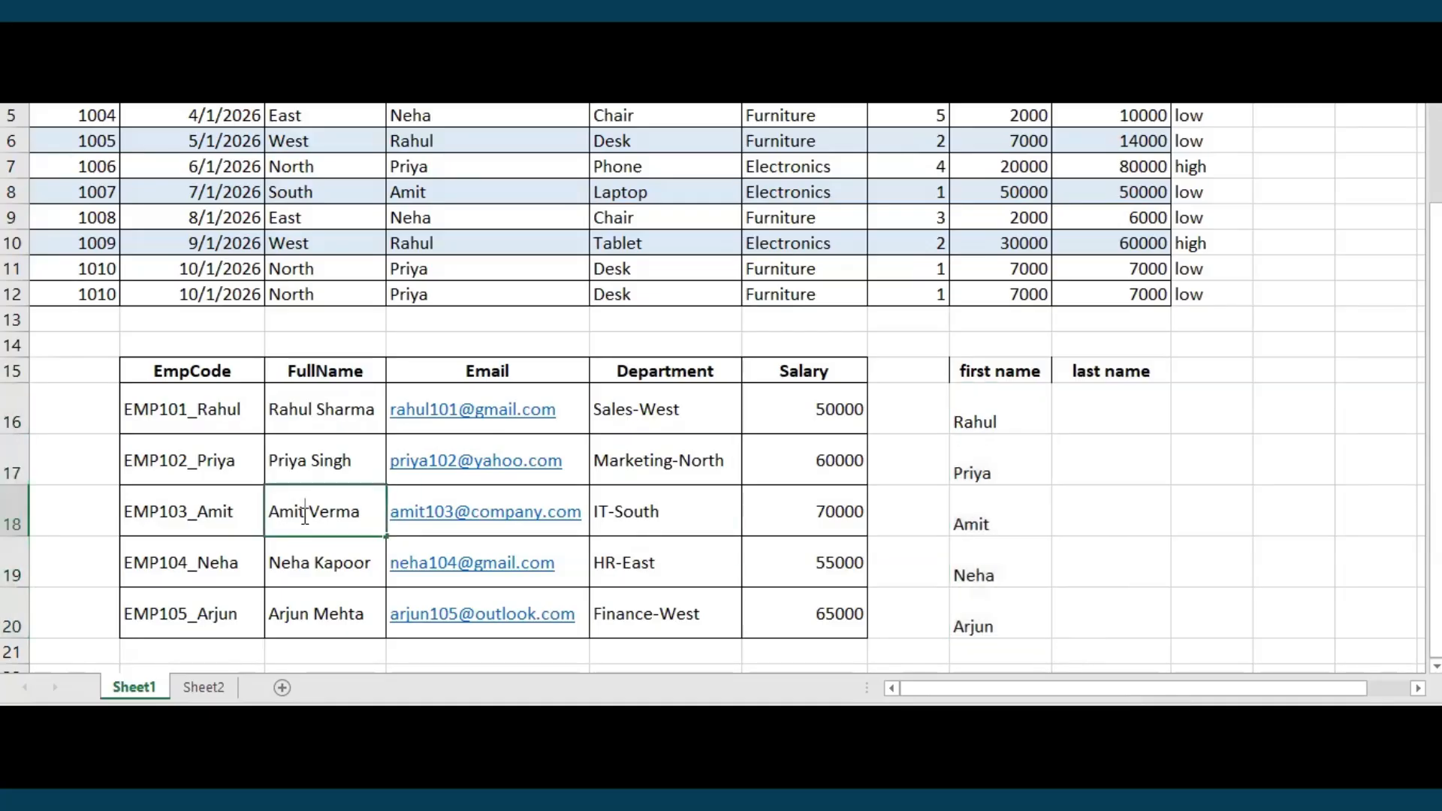
{"action": "type", "text": "gh"}
{"action": "key", "text": "Return"}
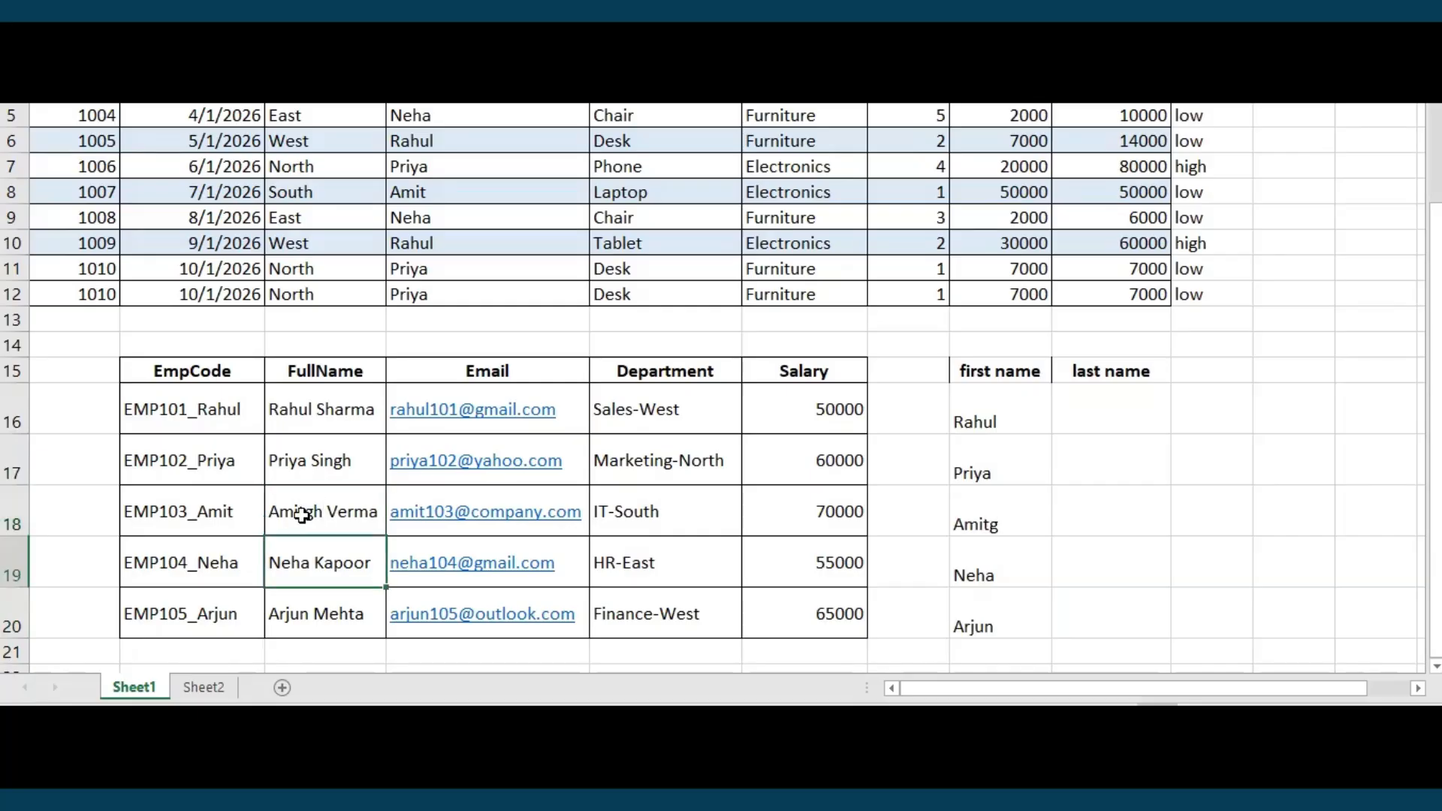
{"action": "left_click", "coordinate": [1017, 510]}
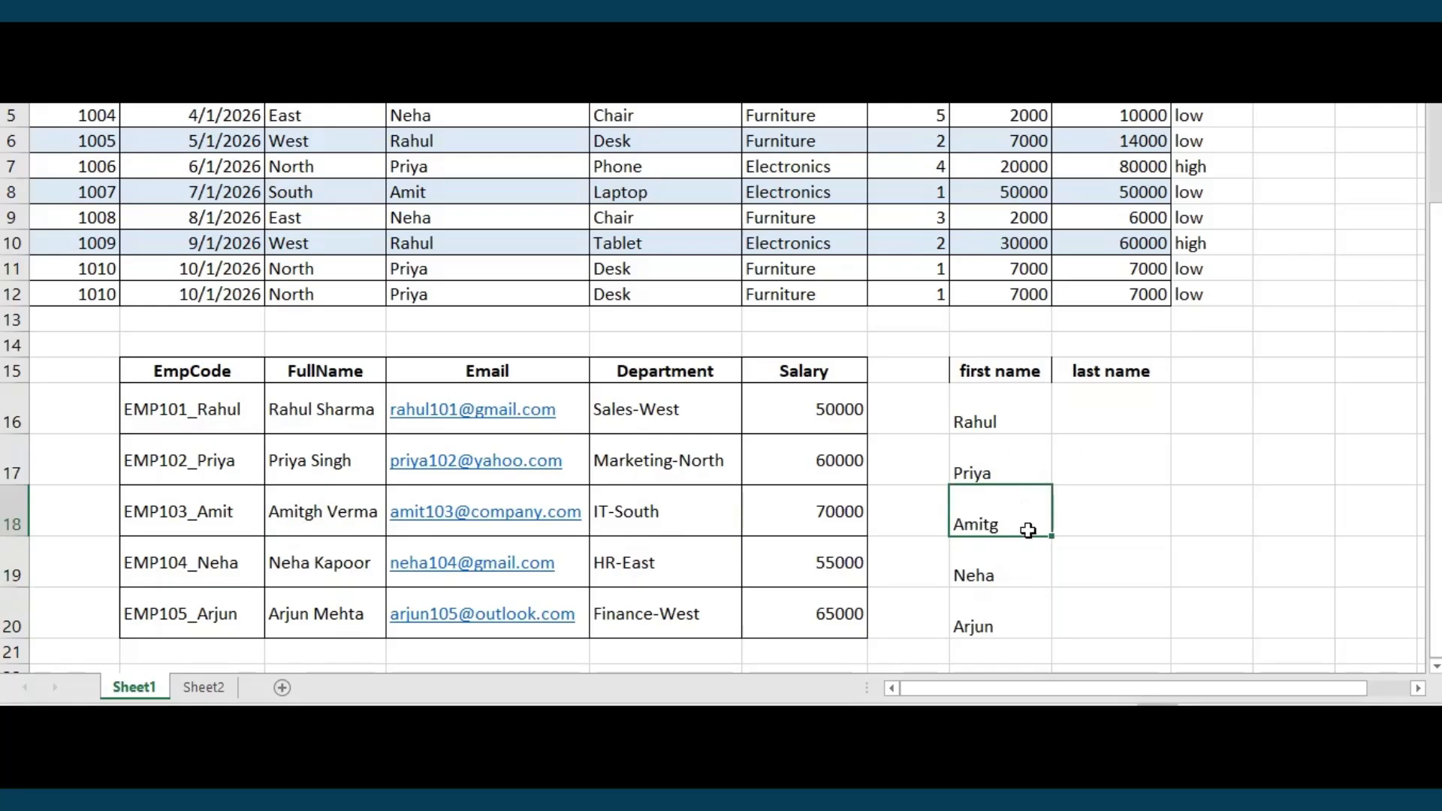
Start a new LEFT function in H16 with the full name in C16 as its text, keeping H16:H20 selected.
{"action": "left_click_drag", "start_coordinate": [998, 416], "coordinate": [986, 628]}
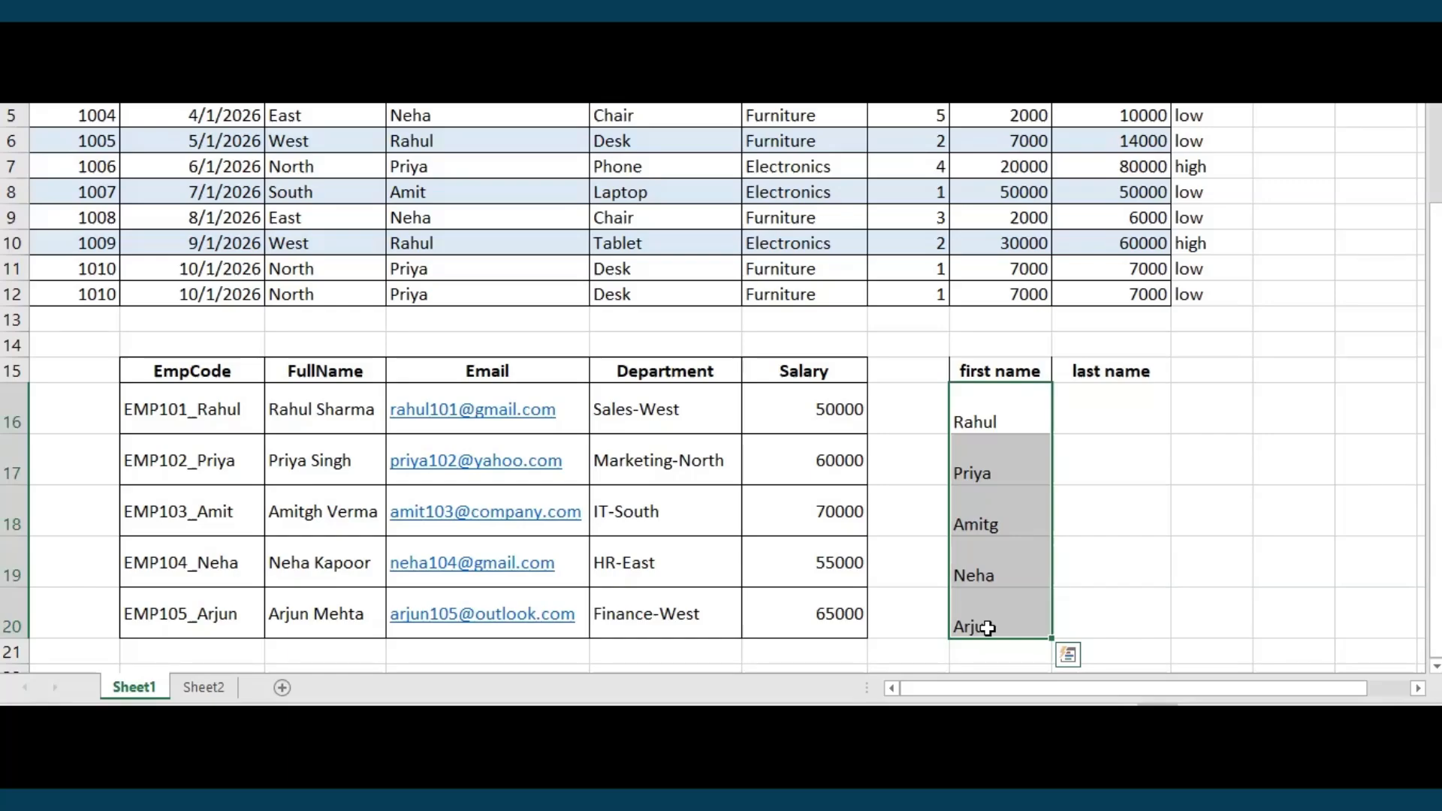
{"action": "key", "text": "BackSpace"}
{"action": "type", "text": "="}
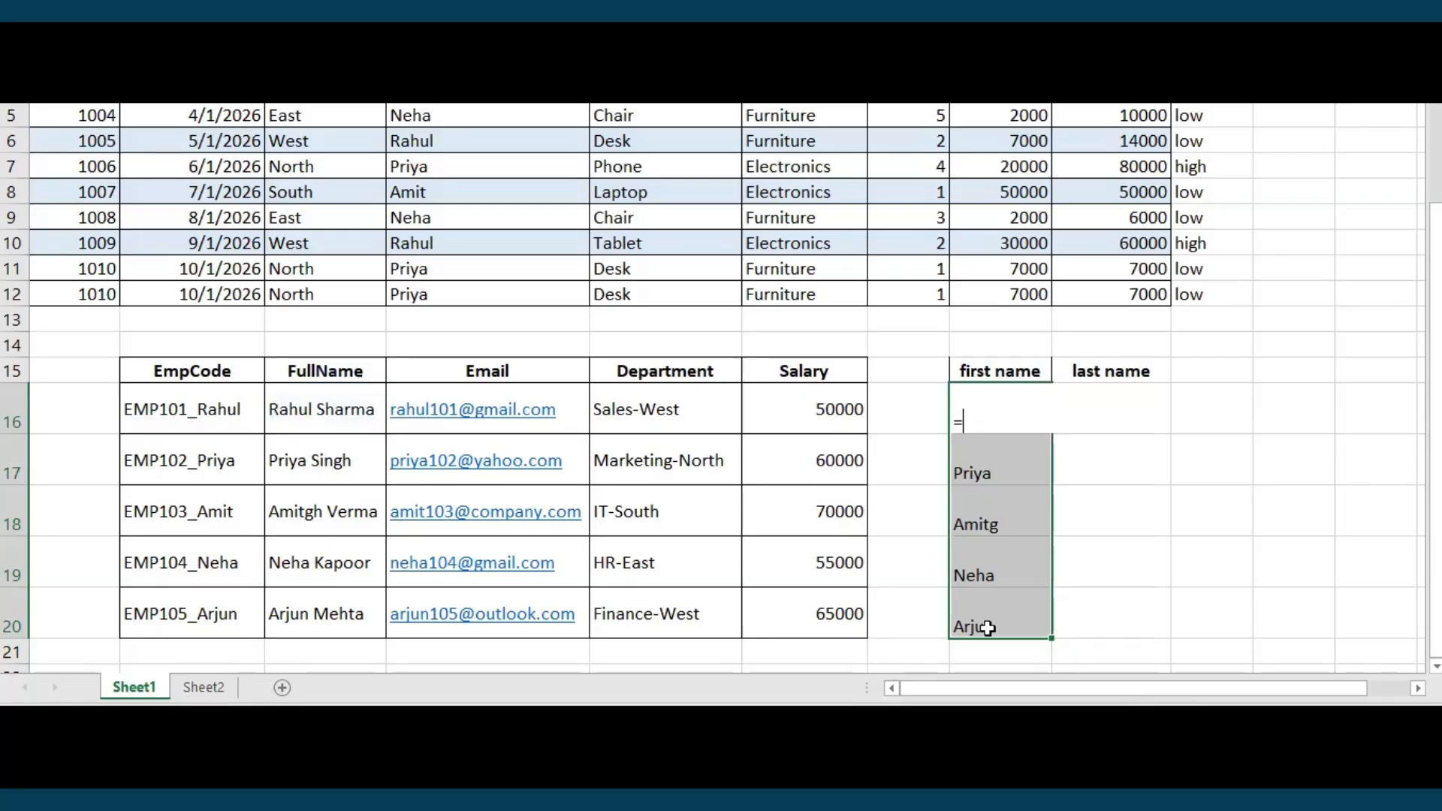
{"action": "type", "text": "l"}
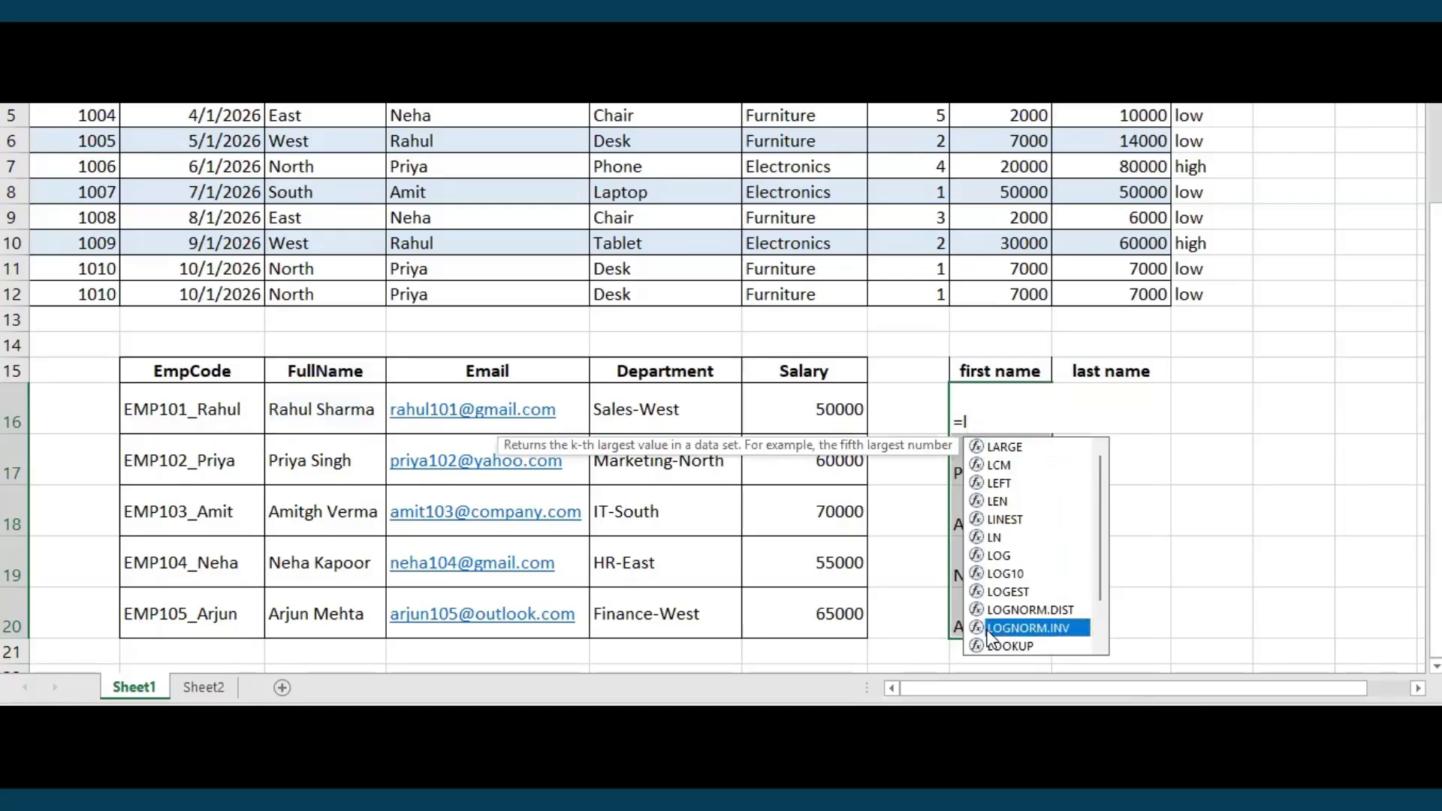
{"action": "type", "text": "f"}
{"action": "key", "text": "BackSpace"}
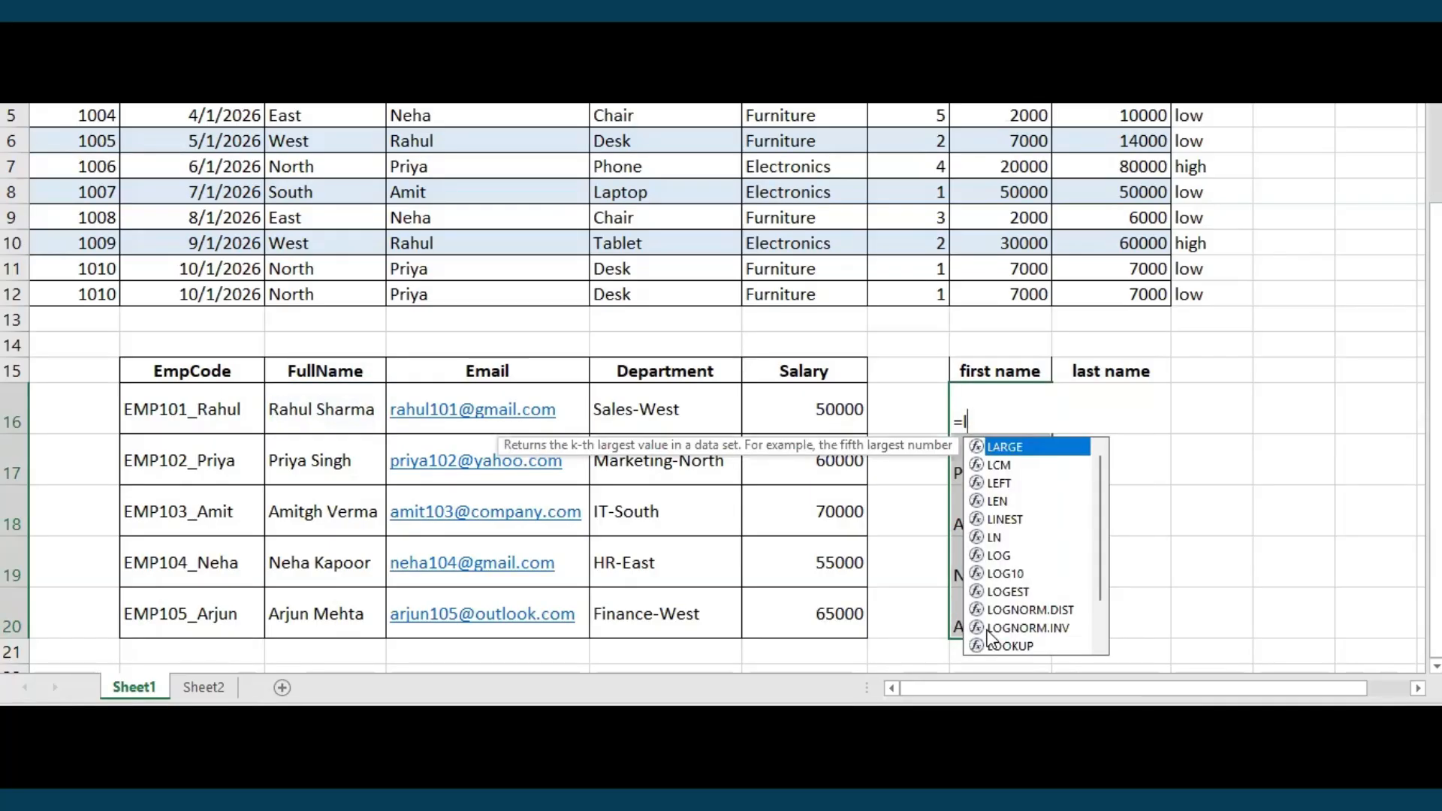
{"action": "type", "text": "ef"}
{"action": "key", "text": "Tab"}
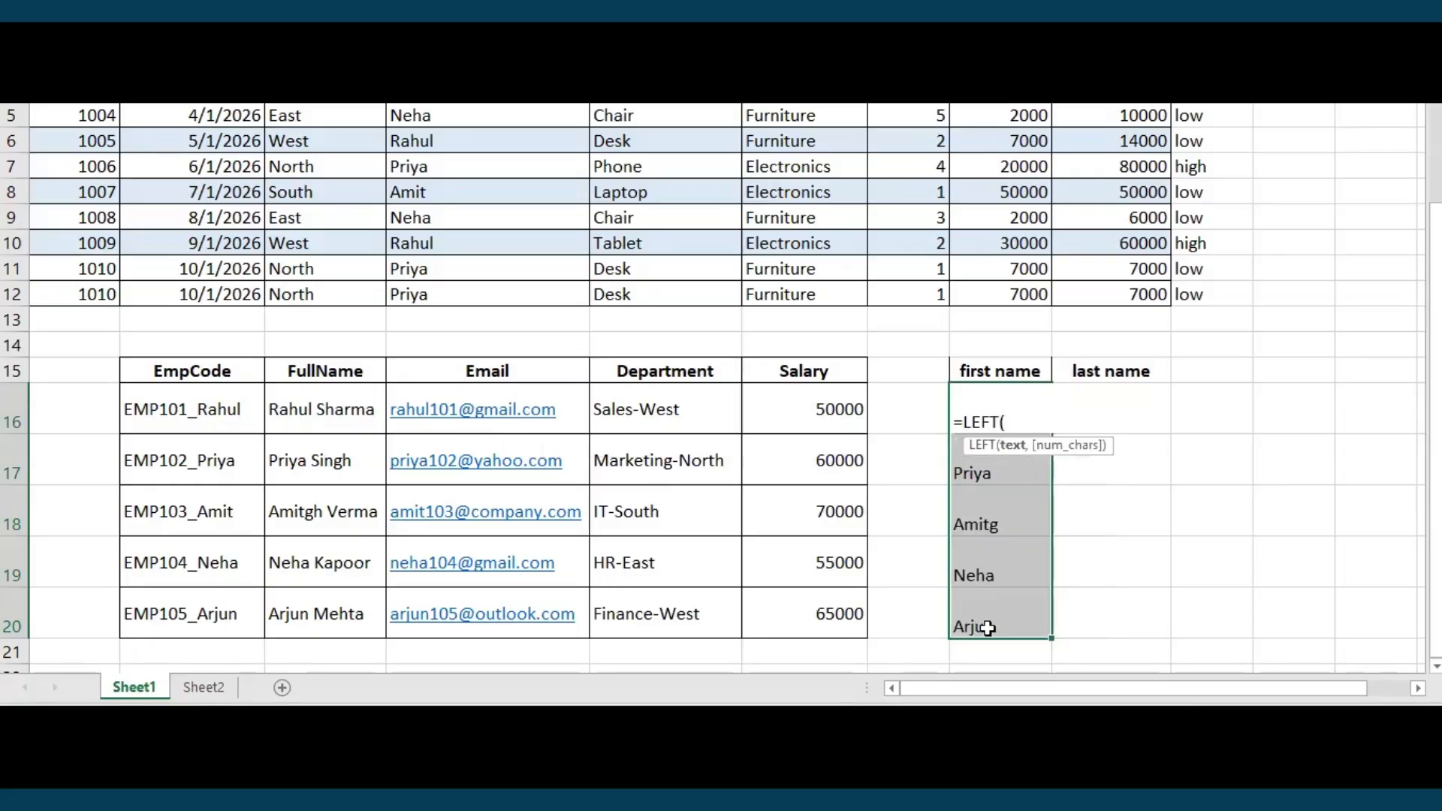
{"action": "left_click", "coordinate": [310, 415]}
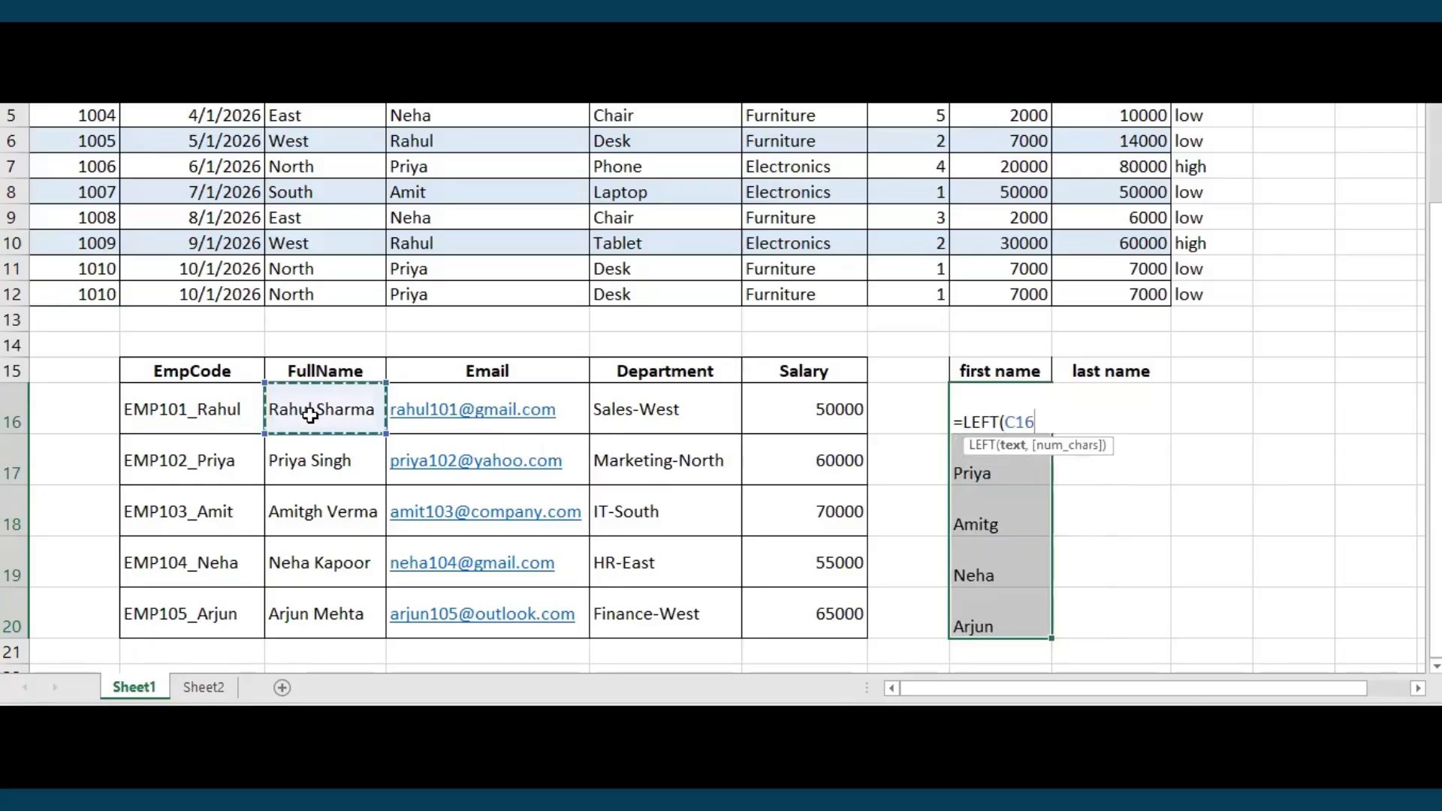
{"action": "type", "text": ","}
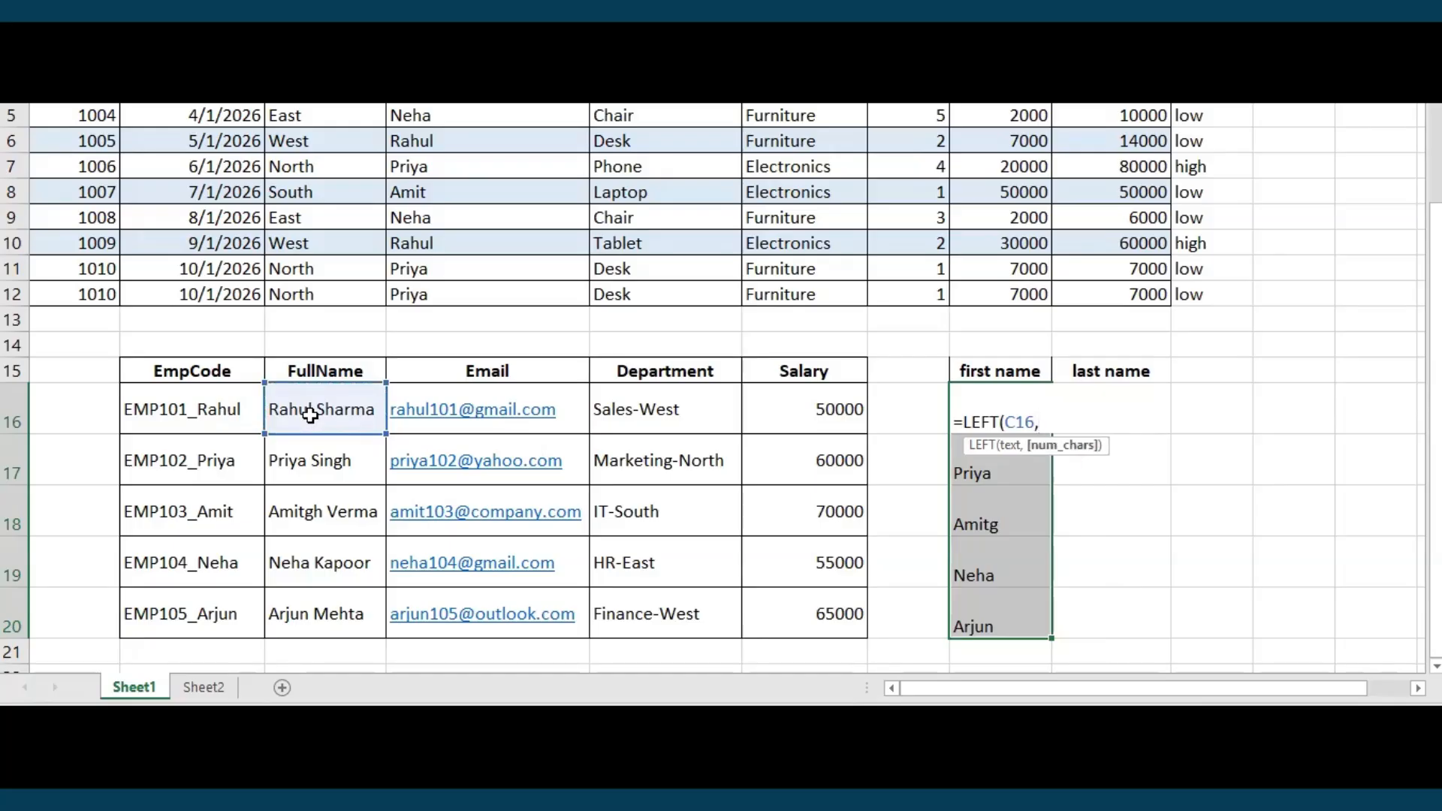
Nest a SEARCH function as the character count of the LEFT formula in H16.
{"action": "type", "text": "s"}
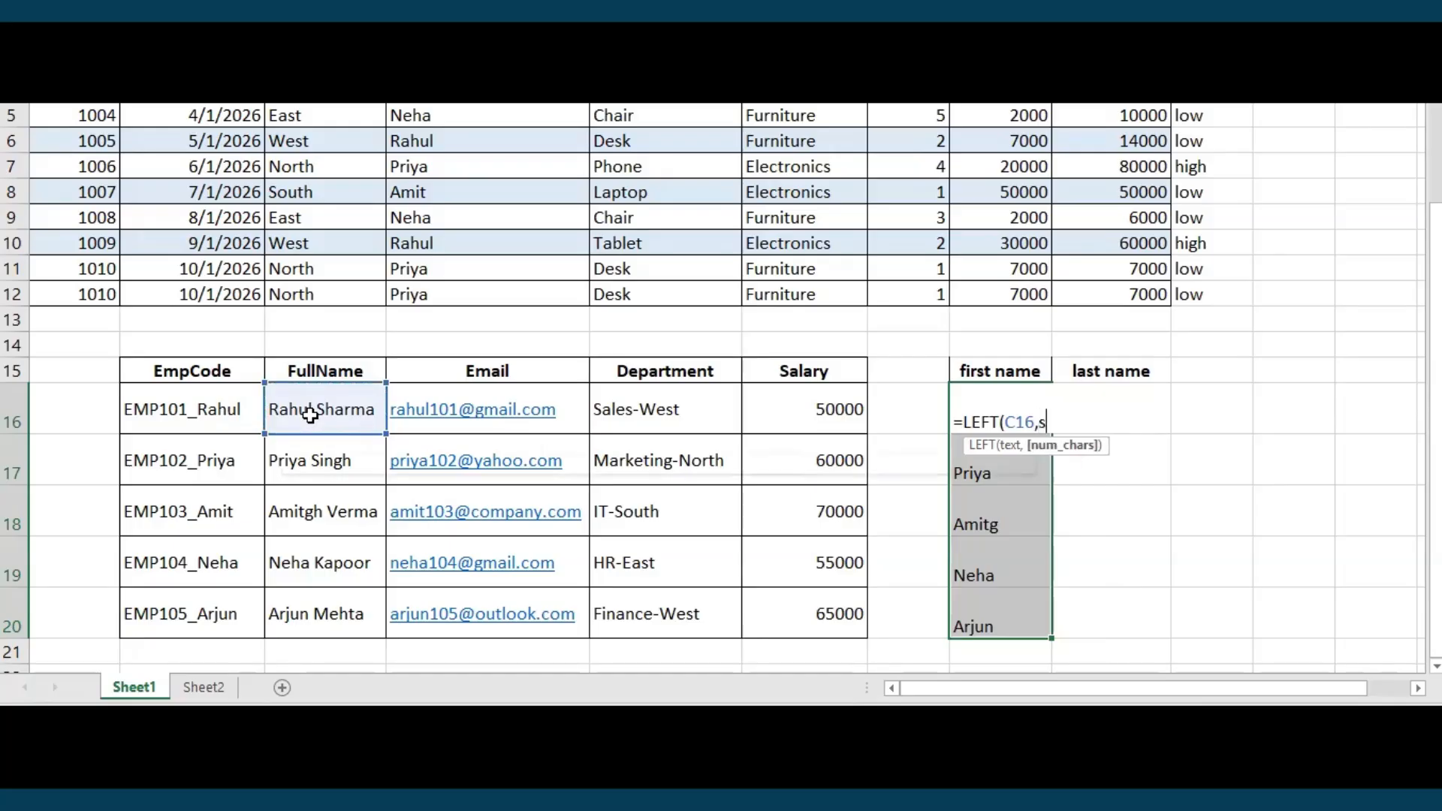
{"action": "type", "text": "eri"}
{"action": "key", "text": "Tab"}
{"action": "key", "text": "BackSpace"}
{"action": "key", "text": "BackSpace"}
{"action": "key", "text": "BackSpace"}
{"action": "key", "text": "BackSpace"}
{"action": "key", "text": "BackSpace"}
{"action": "key", "text": "BackSpace"}
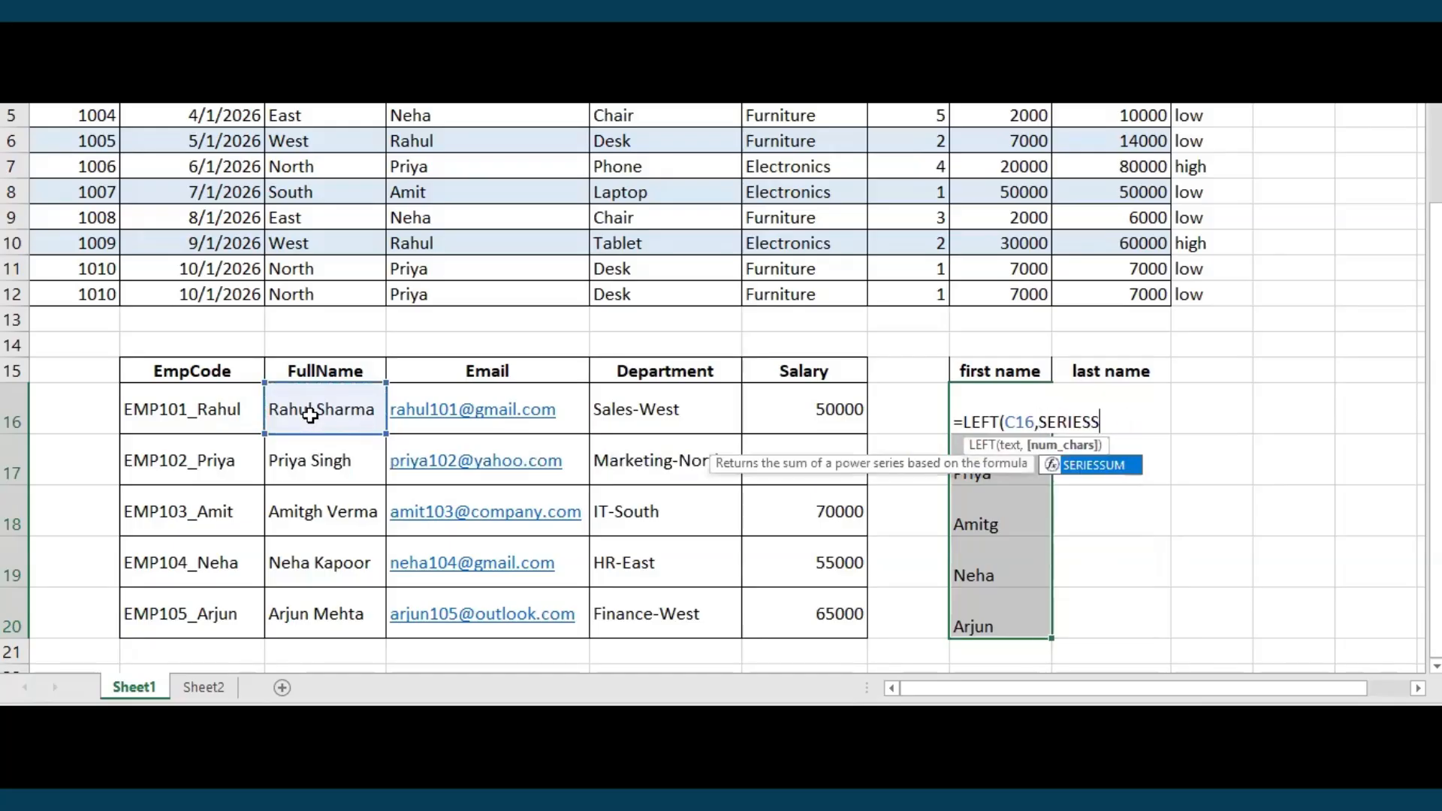
{"action": "key", "text": "BackSpace"}
{"action": "key", "text": "BackSpace"}
{"action": "key", "text": "Tab"}
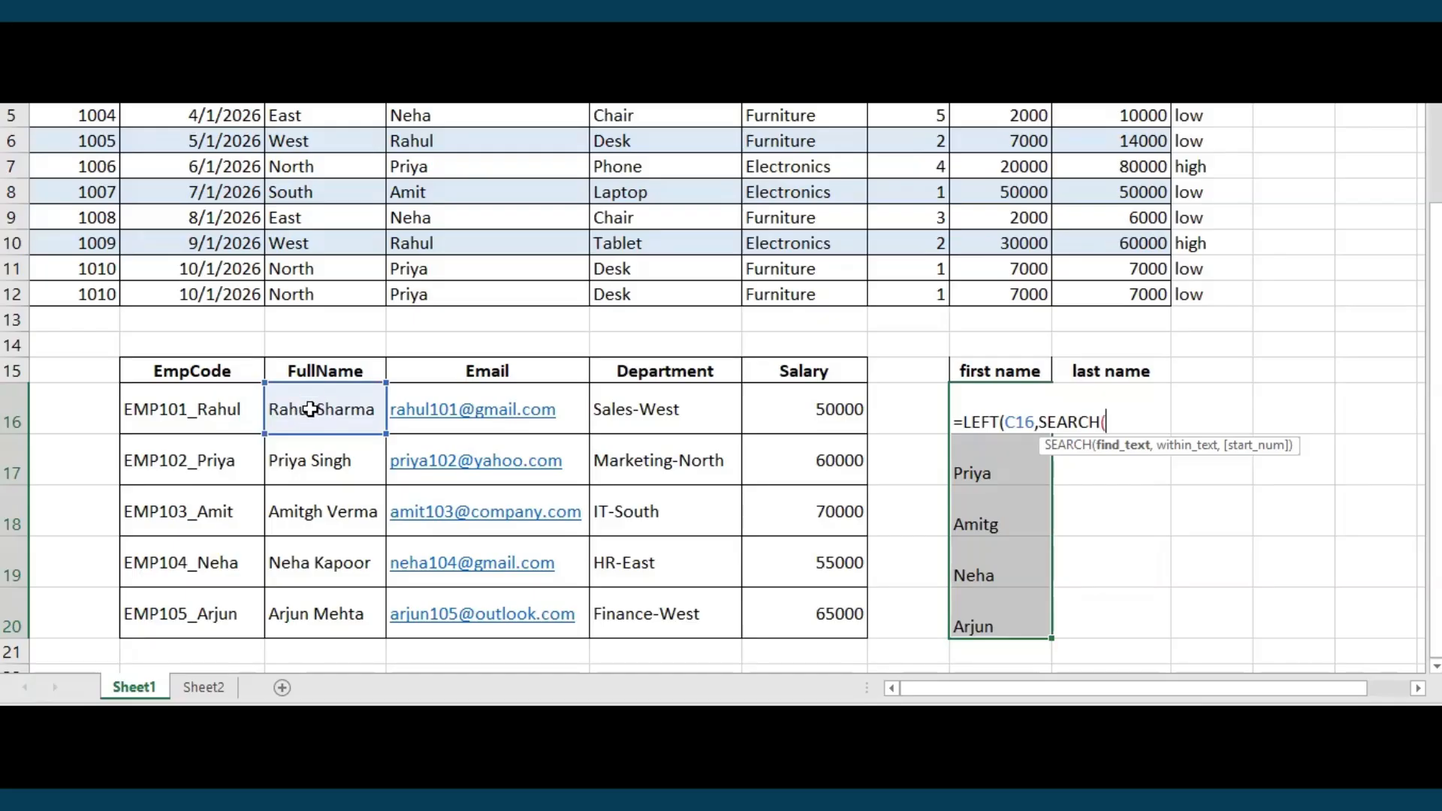
Complete the formula as =LEFT(C16,SEARCH(" ",C16)-1) in H16 and fill it down to H20.
{"action": "type", "text": "\" \","}
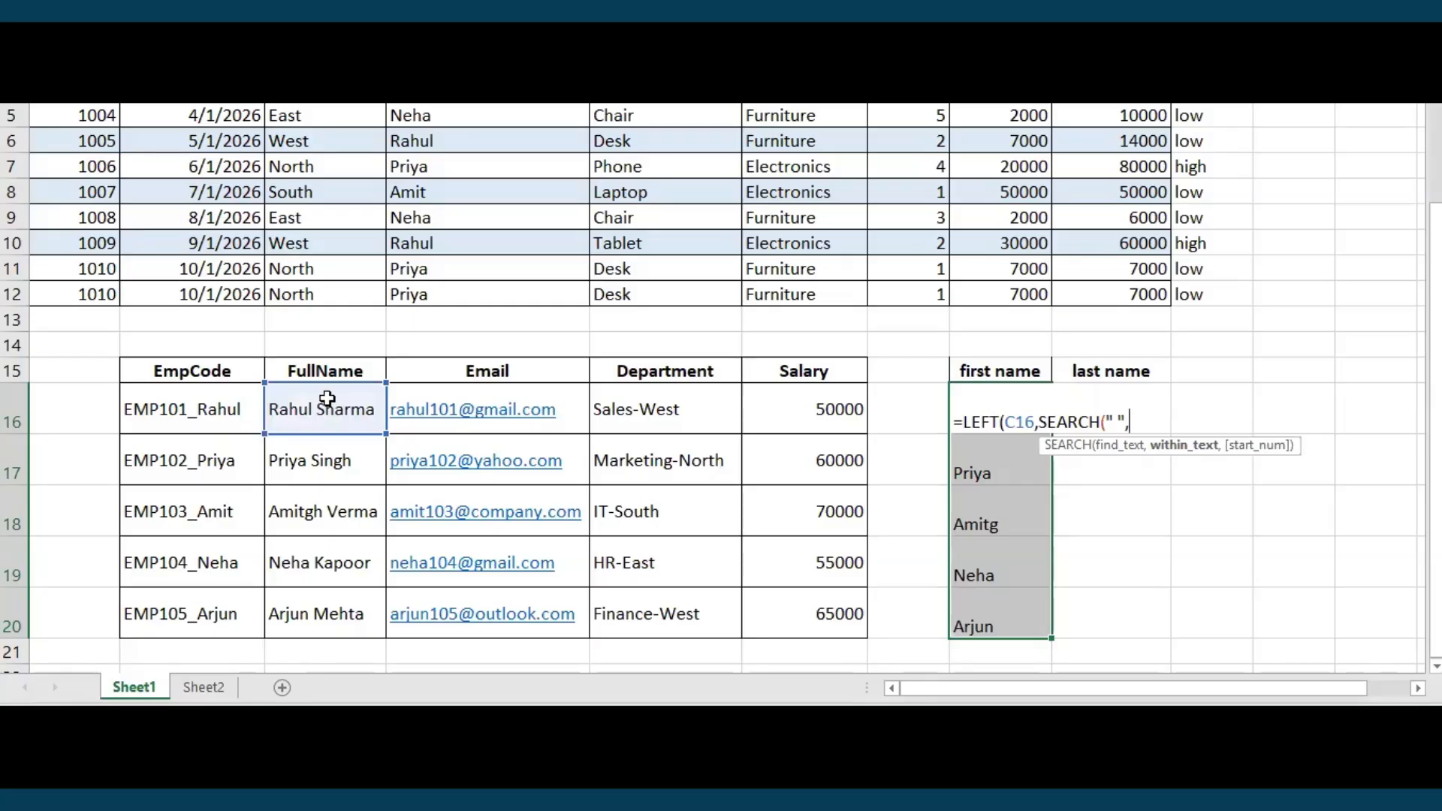
{"action": "left_click", "coordinate": [314, 407]}
{"action": "type", "text": ")-1"}
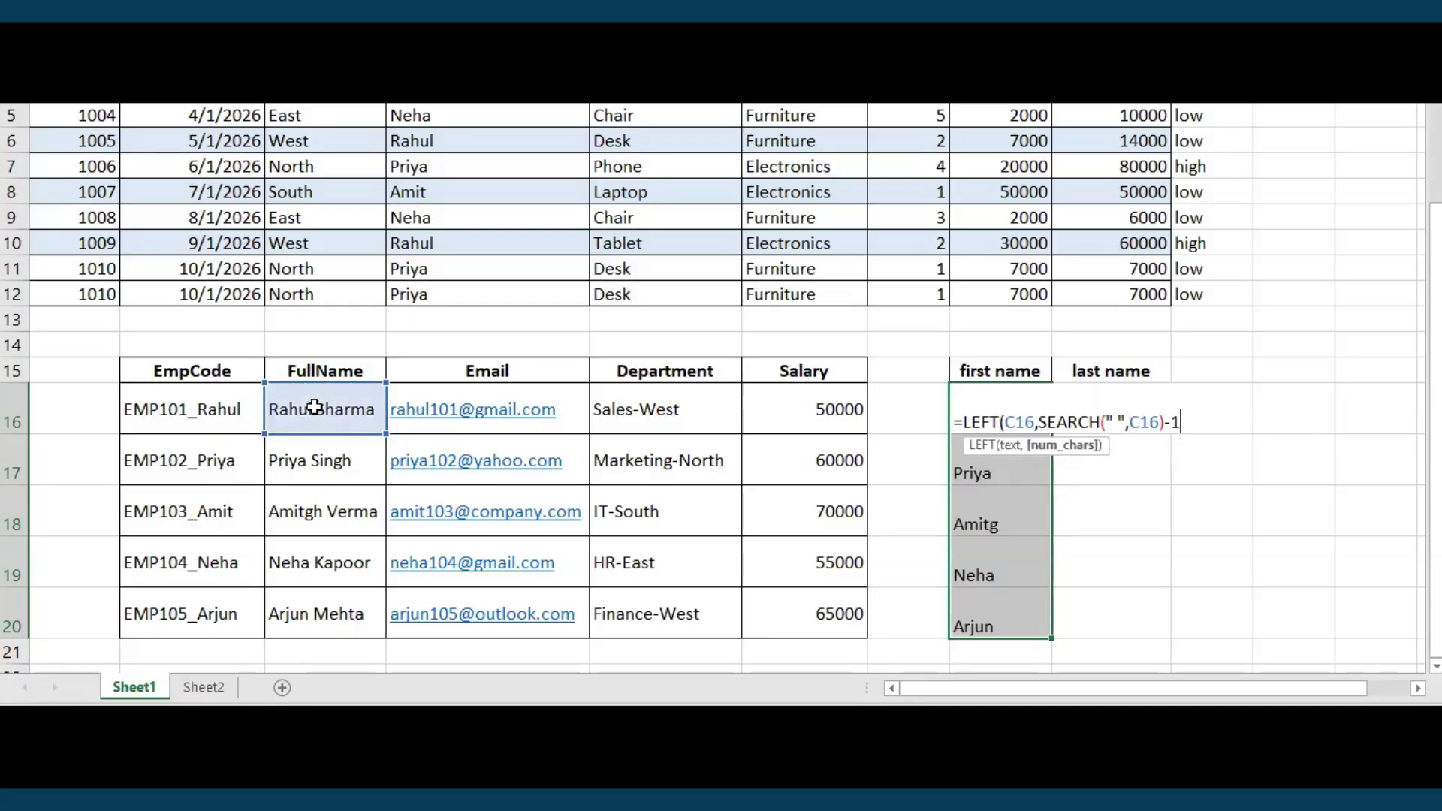
{"action": "type", "text": ")"}
{"action": "key", "text": "Return"}
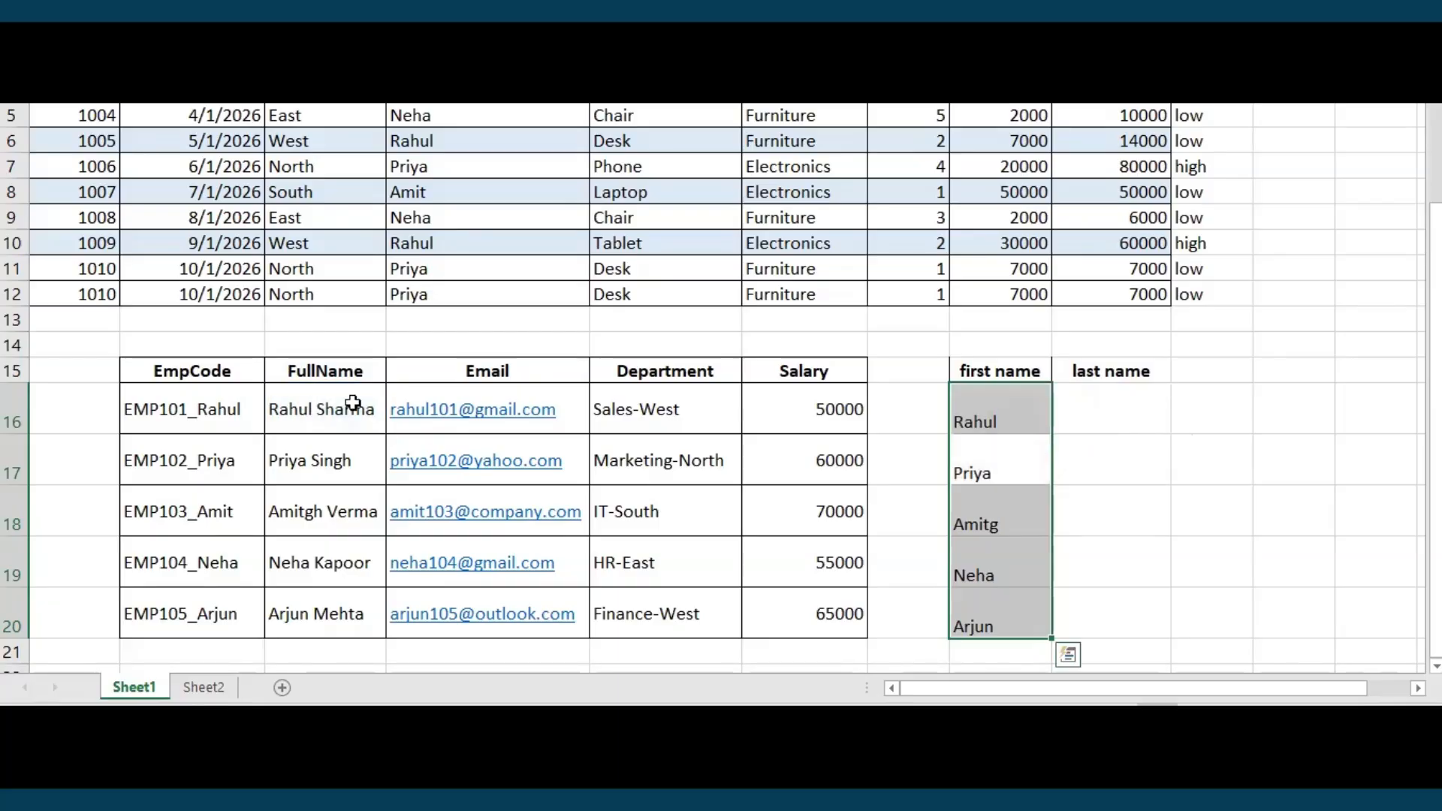
{"action": "left_click", "coordinate": [1024, 421]}
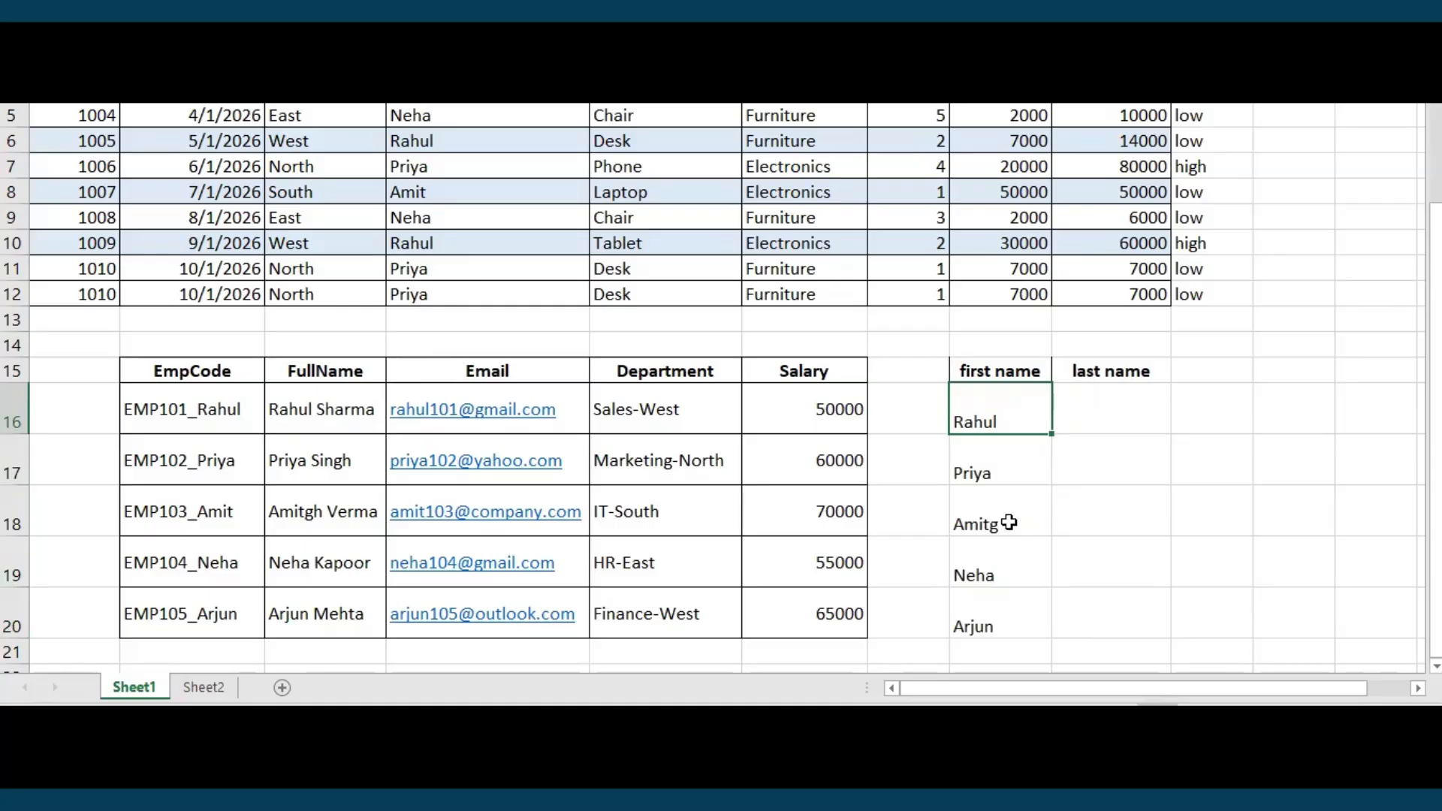
{"action": "double_click", "coordinate": [1051, 434]}
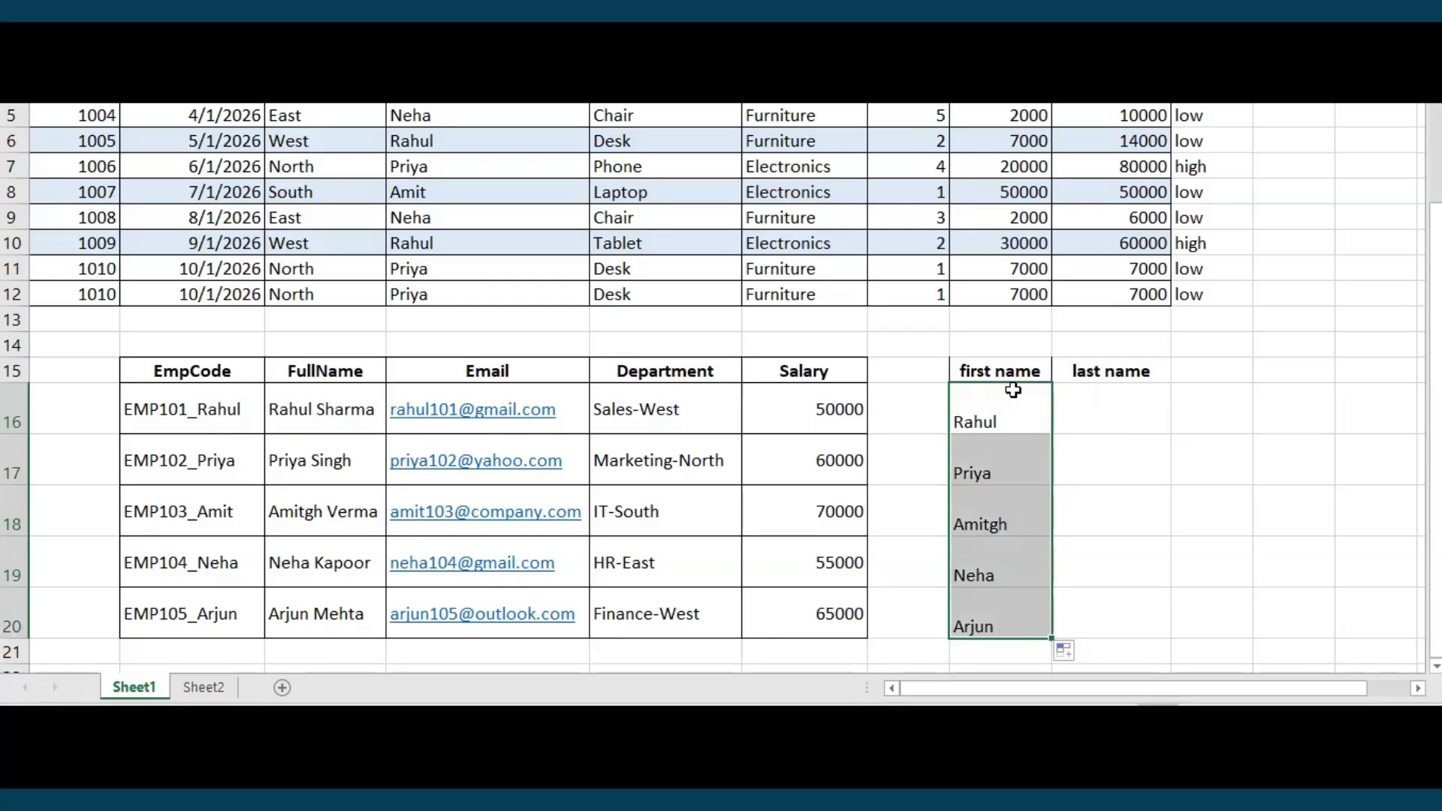
Start a RIGHT function in I16, under last name, with the full name in C16 as its text.
{"action": "left_click_drag", "start_coordinate": [989, 392], "coordinate": [985, 626]}
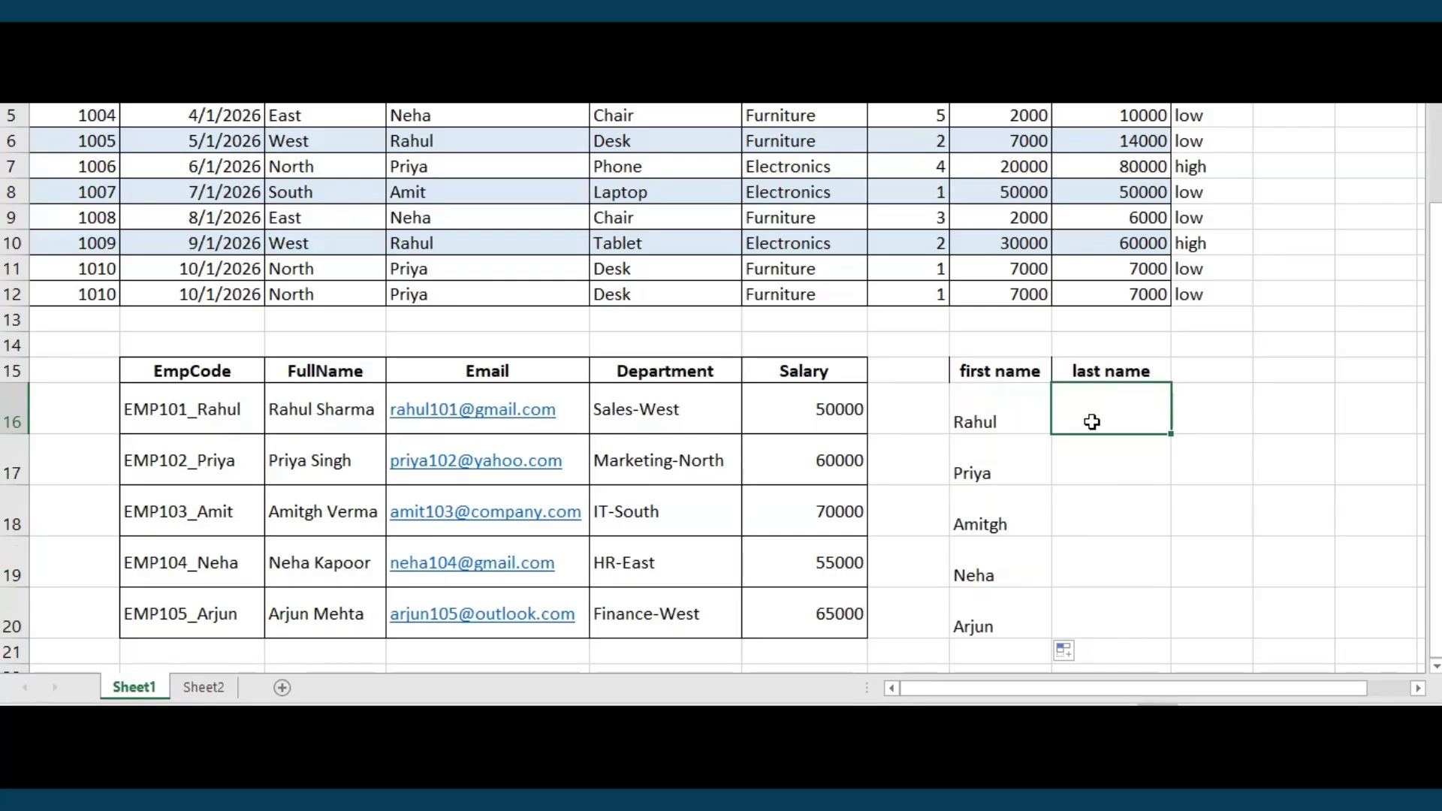
{"action": "type", "text": "=righ"}
{"action": "key", "text": "Tab"}
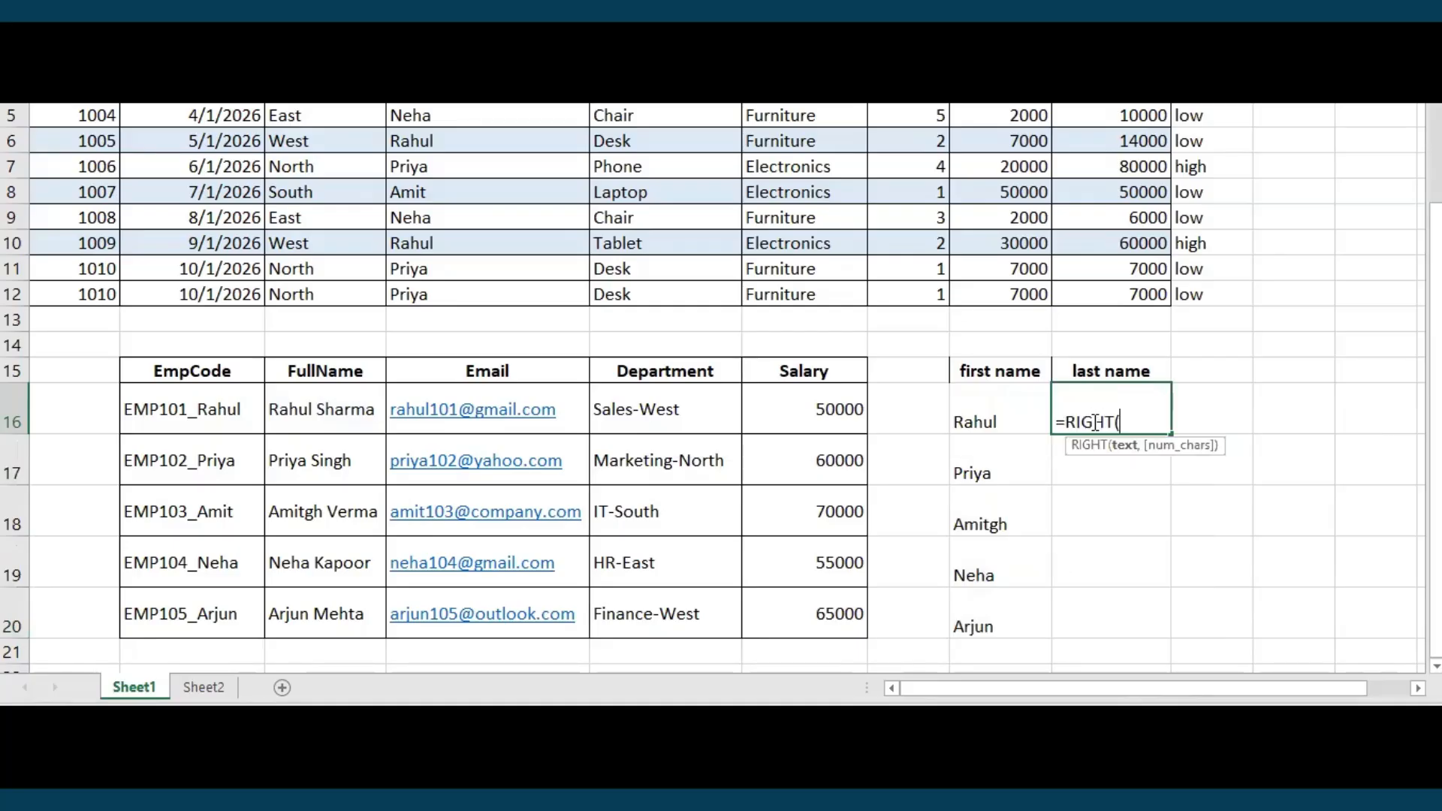
{"action": "left_click", "coordinate": [348, 419]}
{"action": "type", "text": ","}
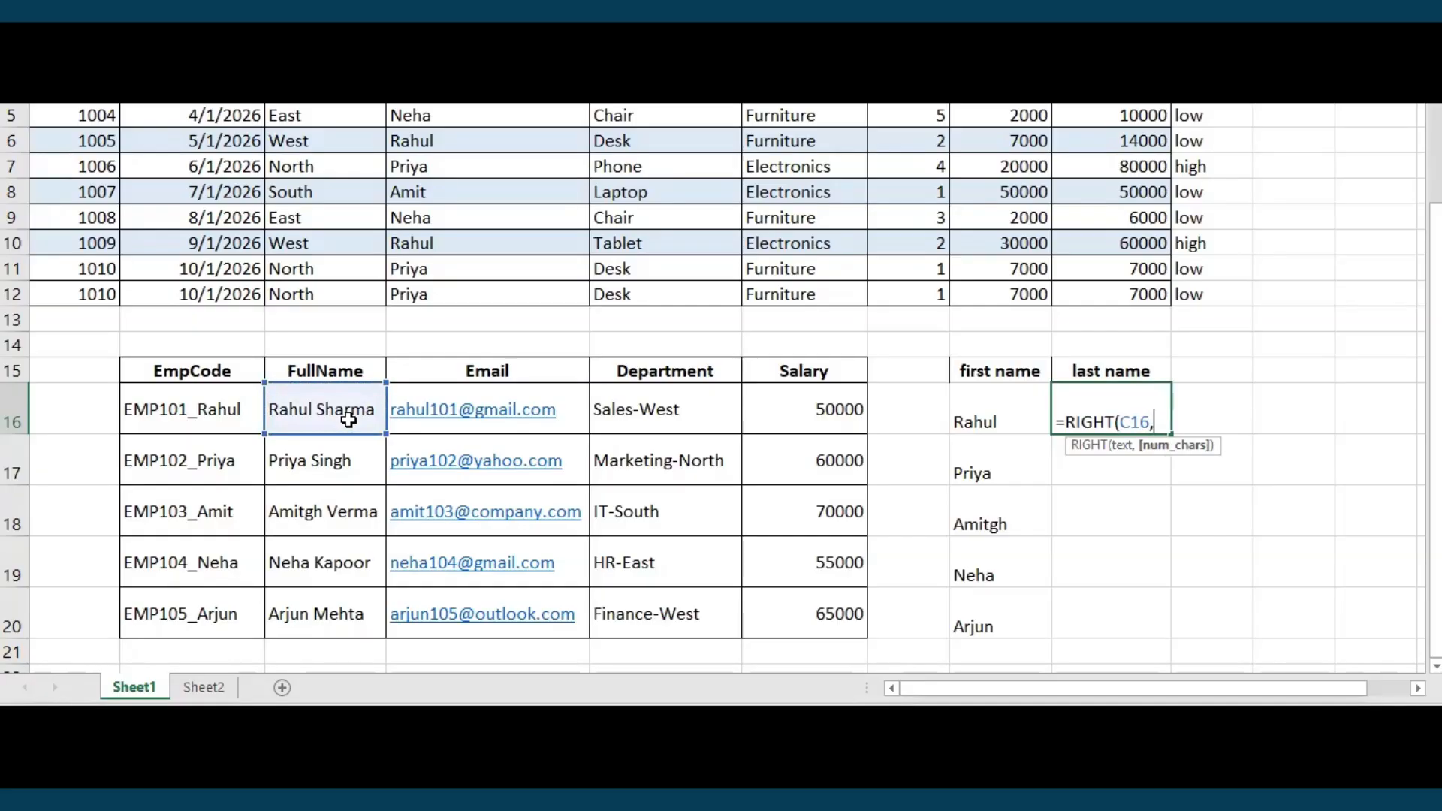
Nest a LEN function of C16 as the character count of the RIGHT formula in I16.
{"action": "type", "text": "le"}
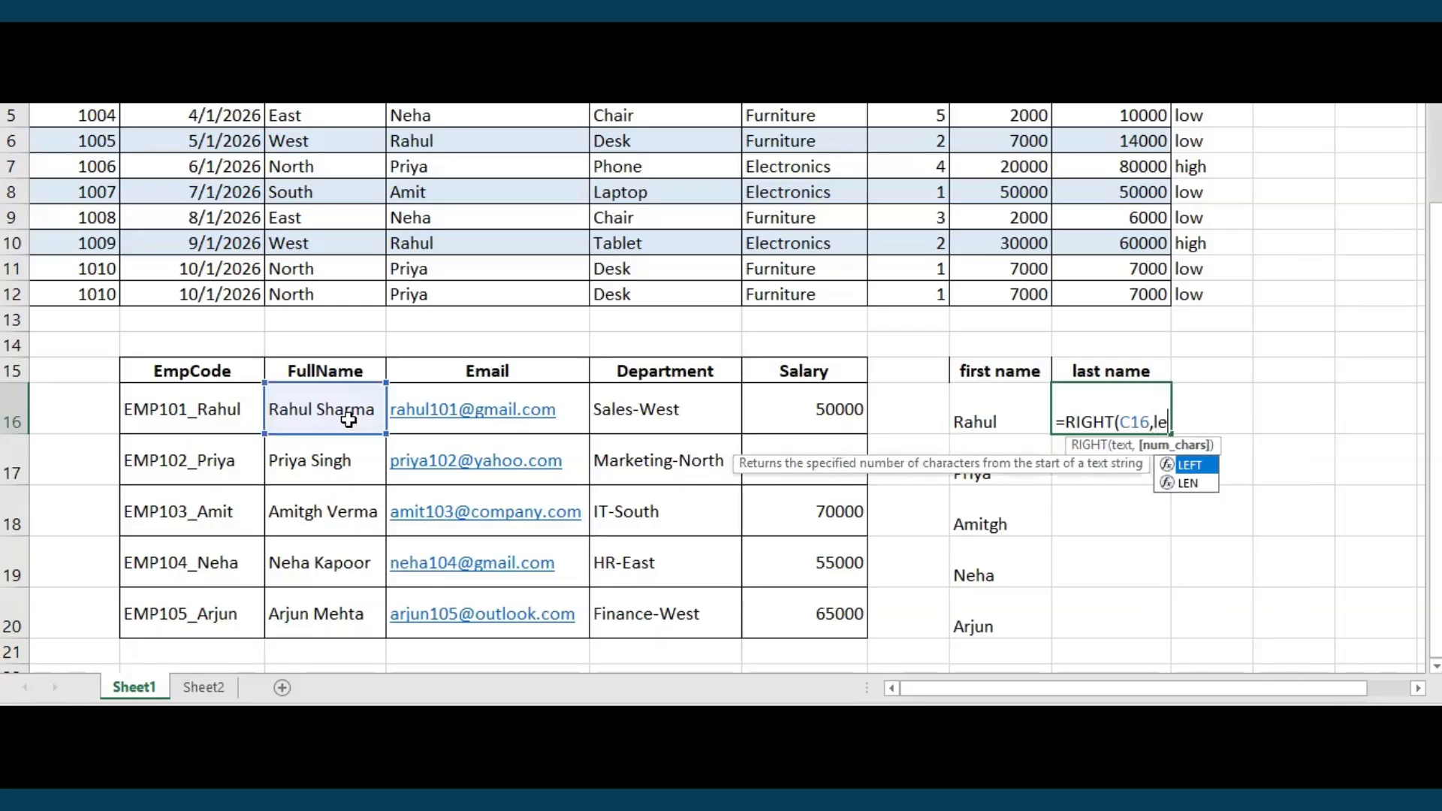
{"action": "key", "text": "Down"}
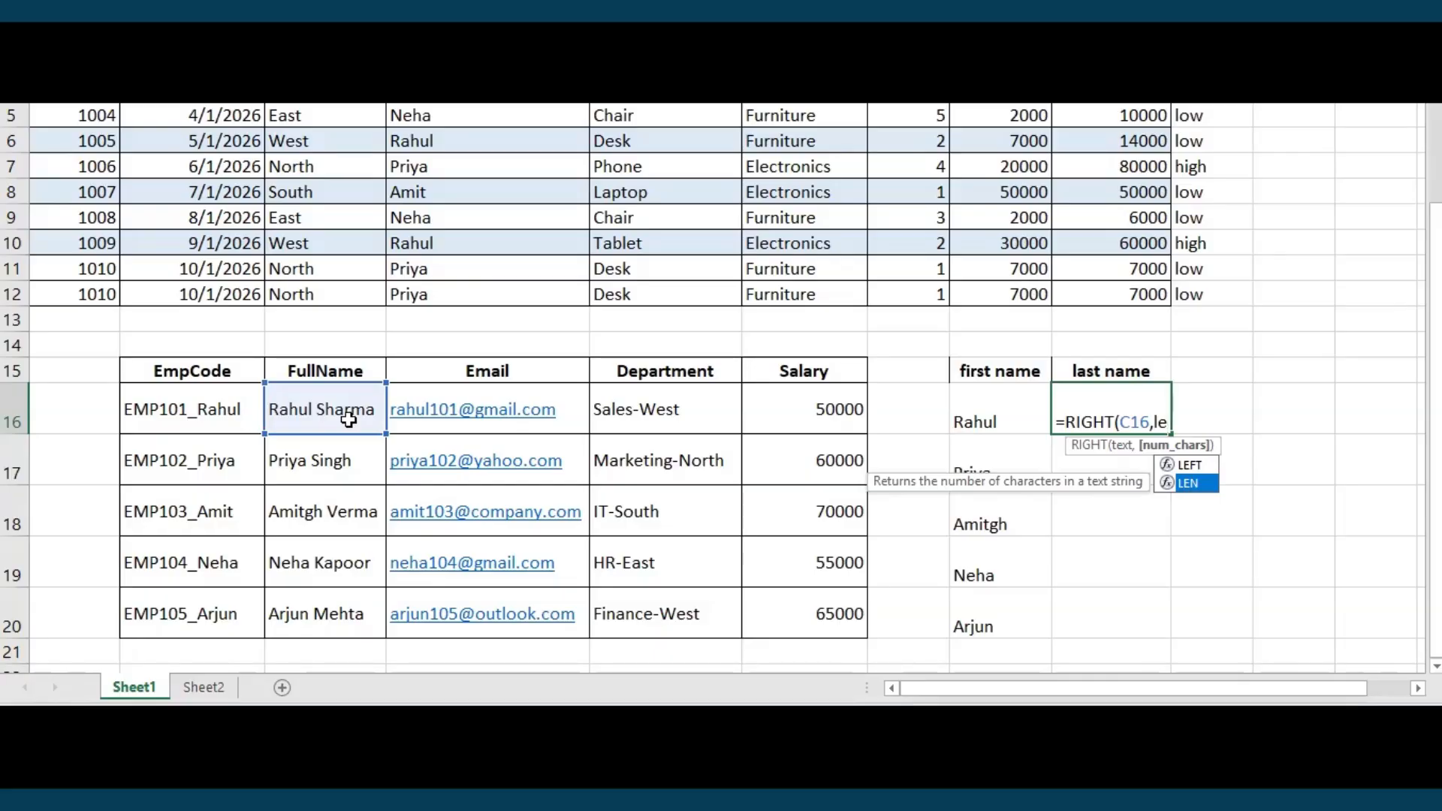
{"action": "key", "text": "Tab"}
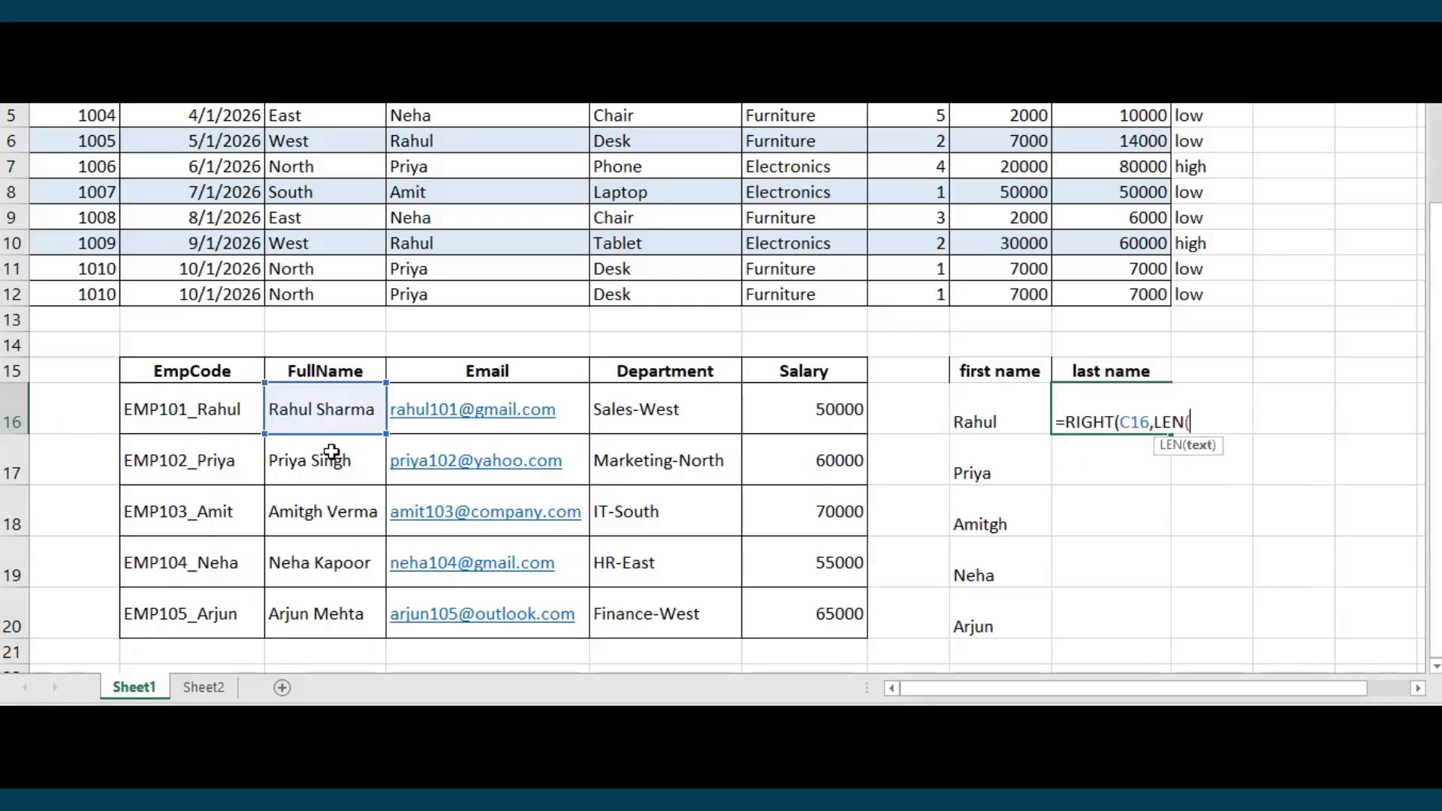
{"action": "left_click", "coordinate": [325, 424]}
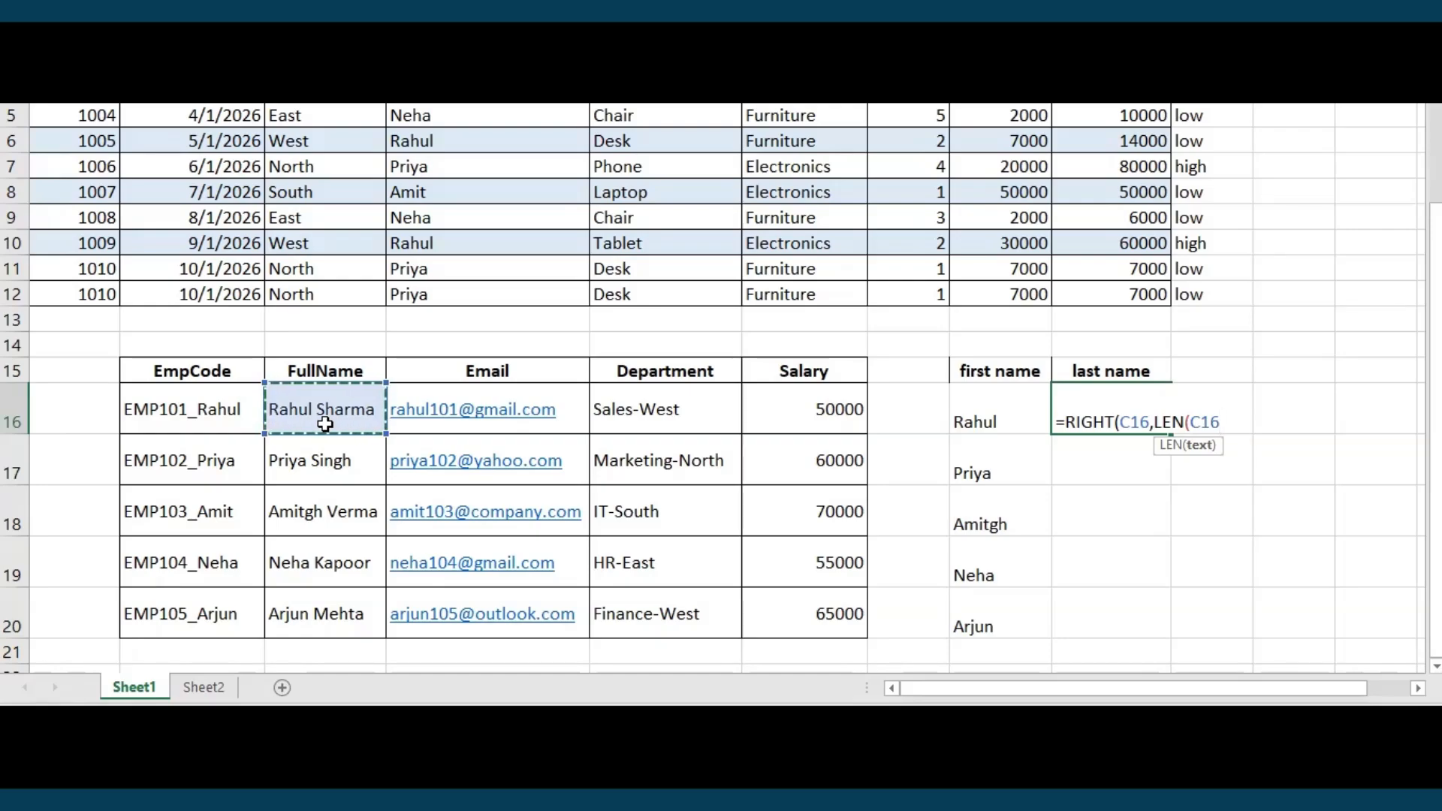
Subtract SEARCH(" ",C16) from the LEN result, enter the completed RIGHT formula in I16 and fill it down to I20.
{"action": "type", "text": ")-serc"}
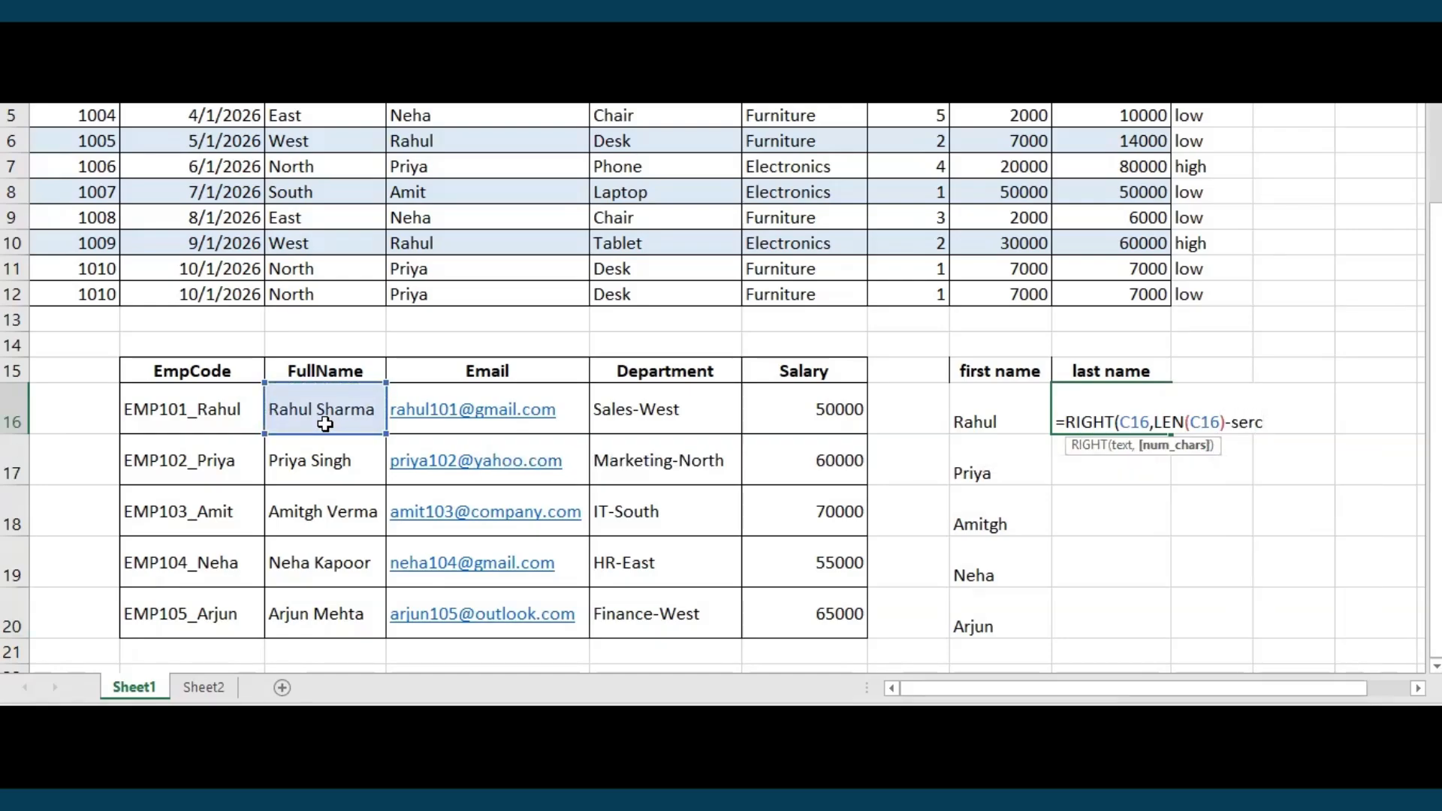
{"action": "key", "text": "BackSpace"}
{"action": "key", "text": "Tab"}
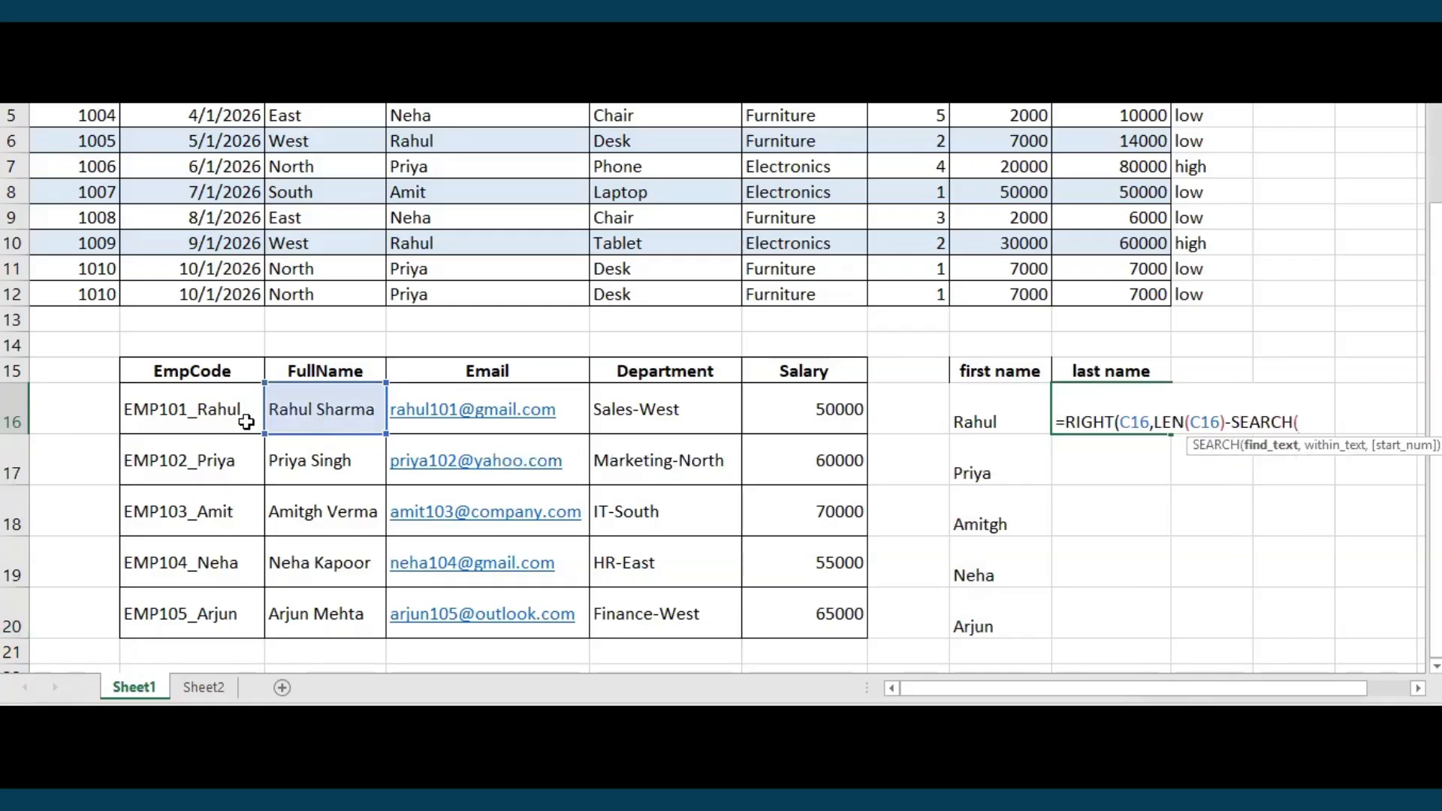
{"action": "type", "text": "\" \","}
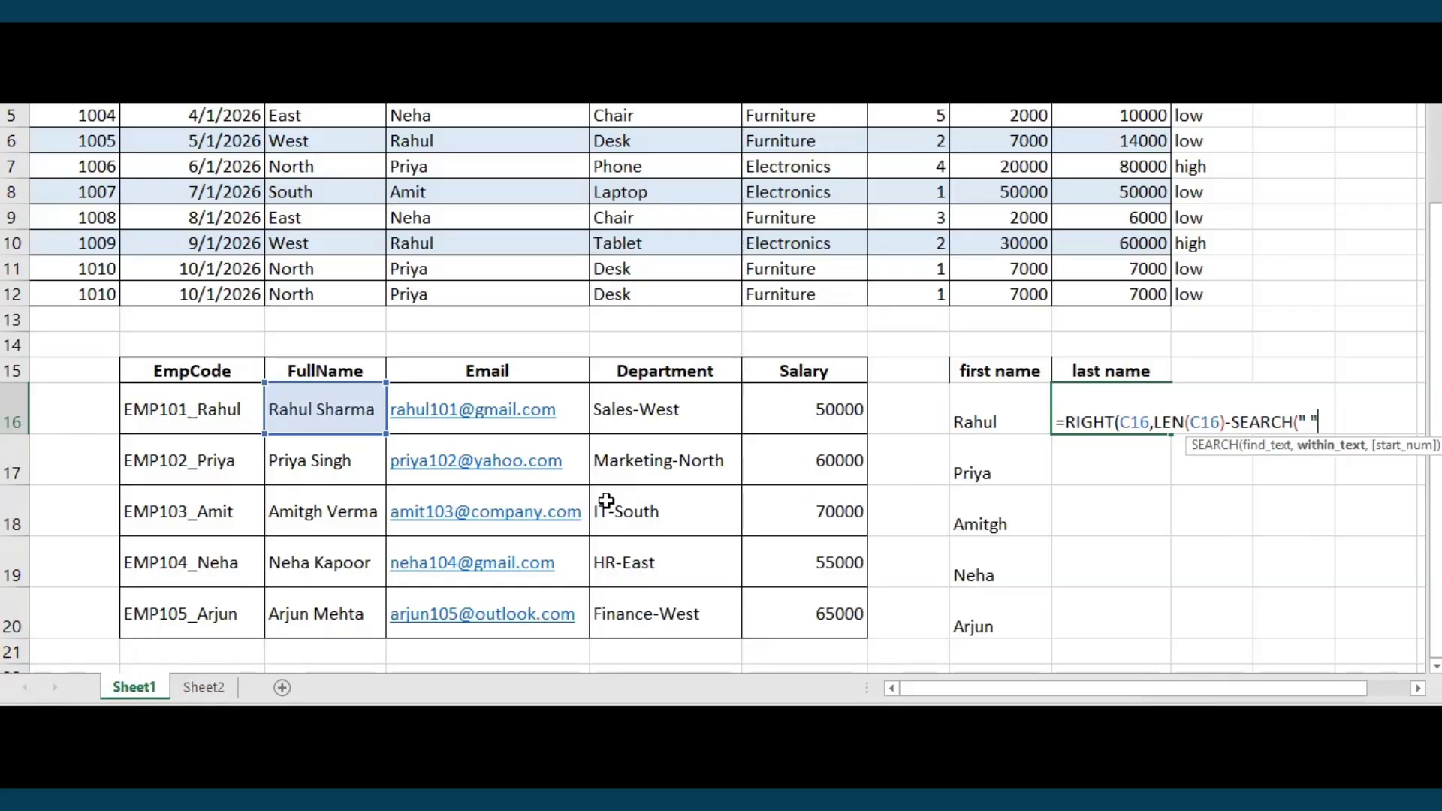
{"action": "left_click", "coordinate": [301, 412]}
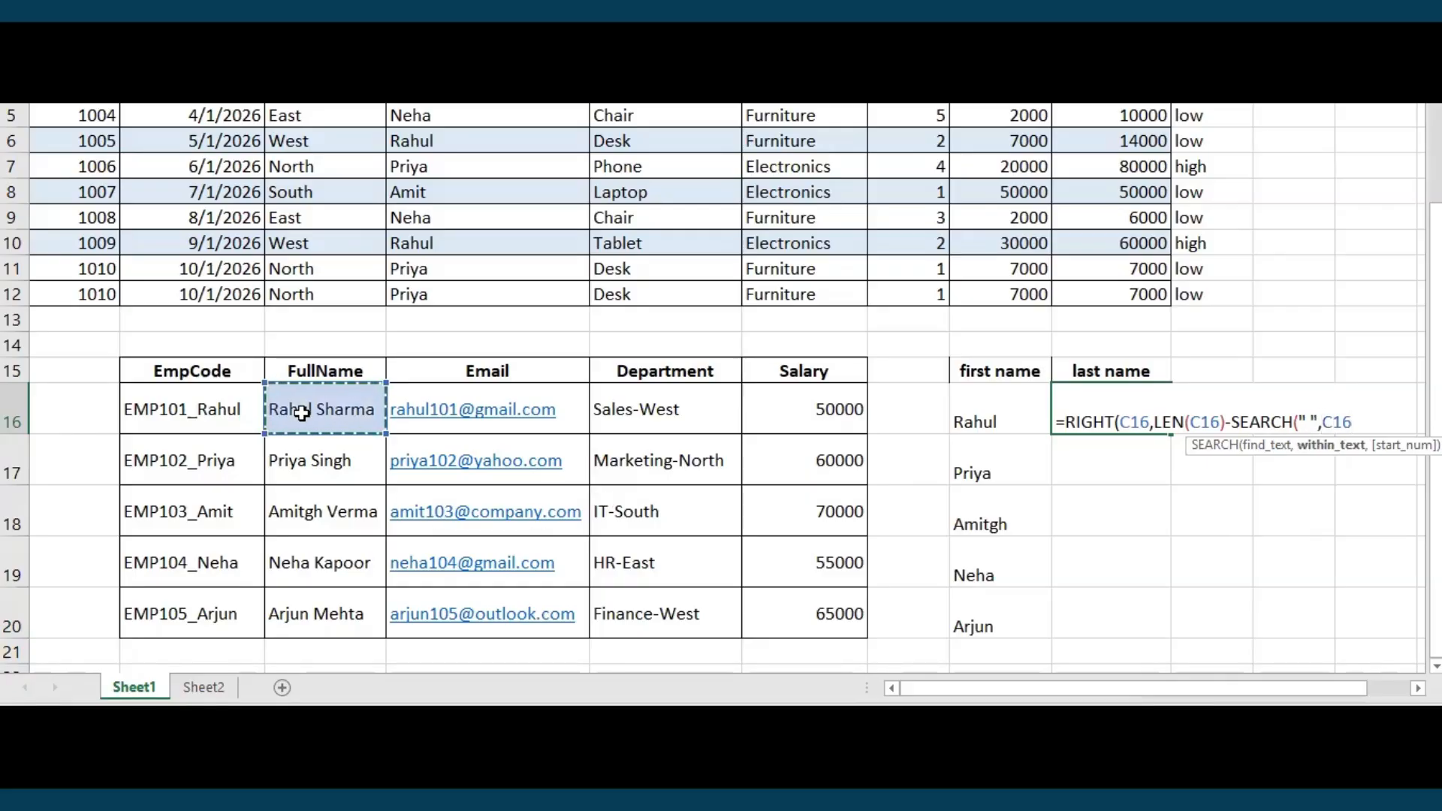
{"action": "type", "text": ")"}
{"action": "key", "text": "Return"}
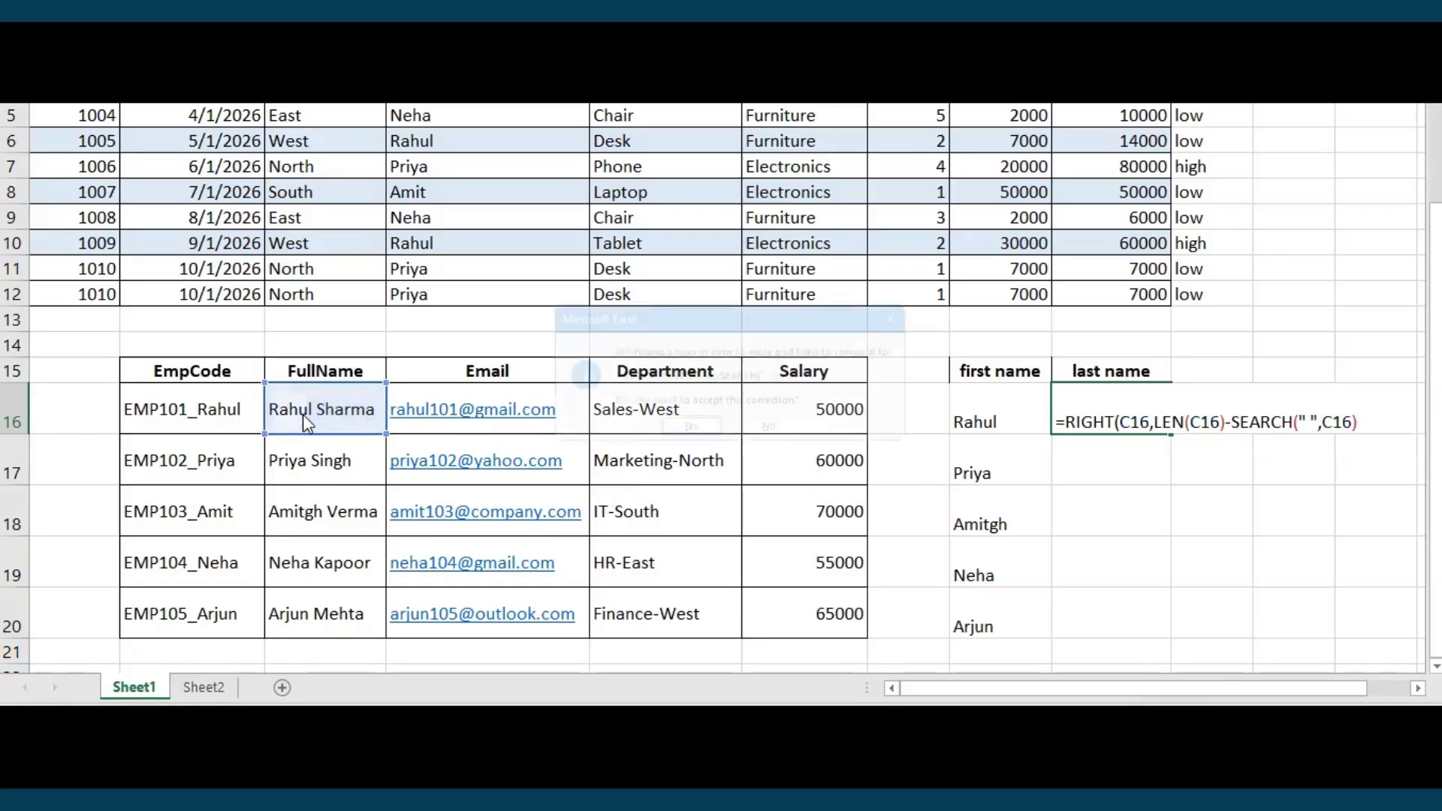
{"action": "key", "text": "Return"}
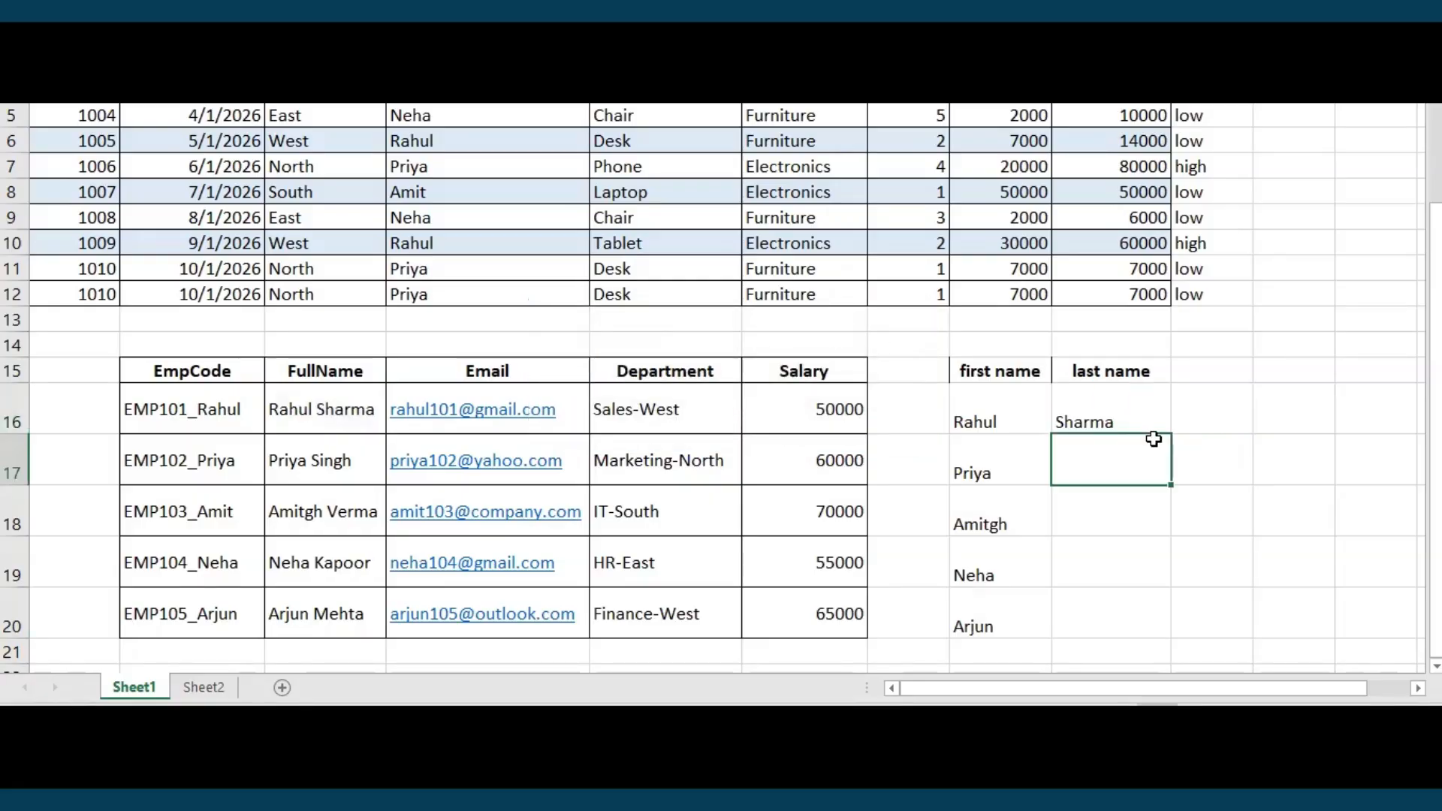
{"action": "left_click", "coordinate": [1101, 414]}
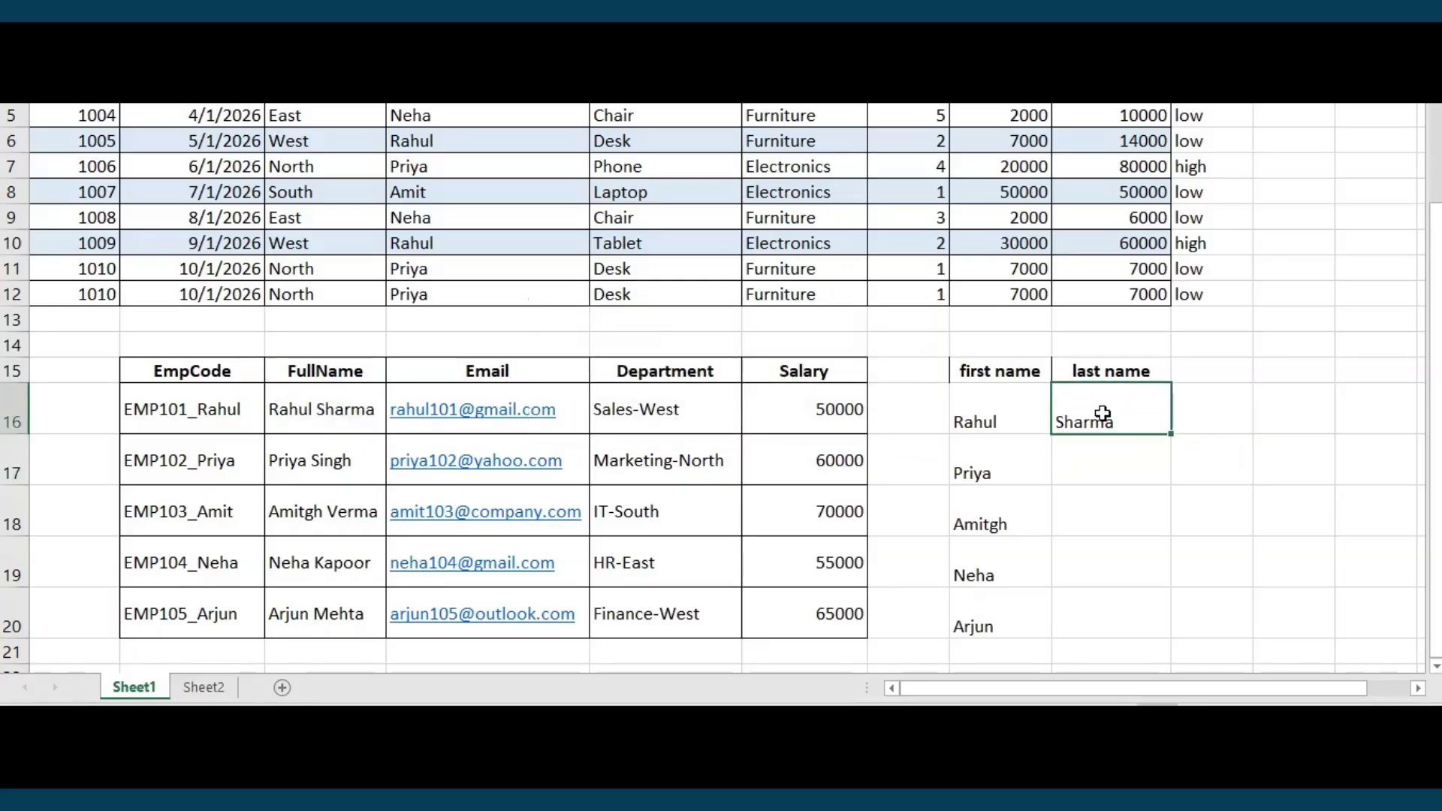
{"action": "double_click", "coordinate": [1170, 433]}
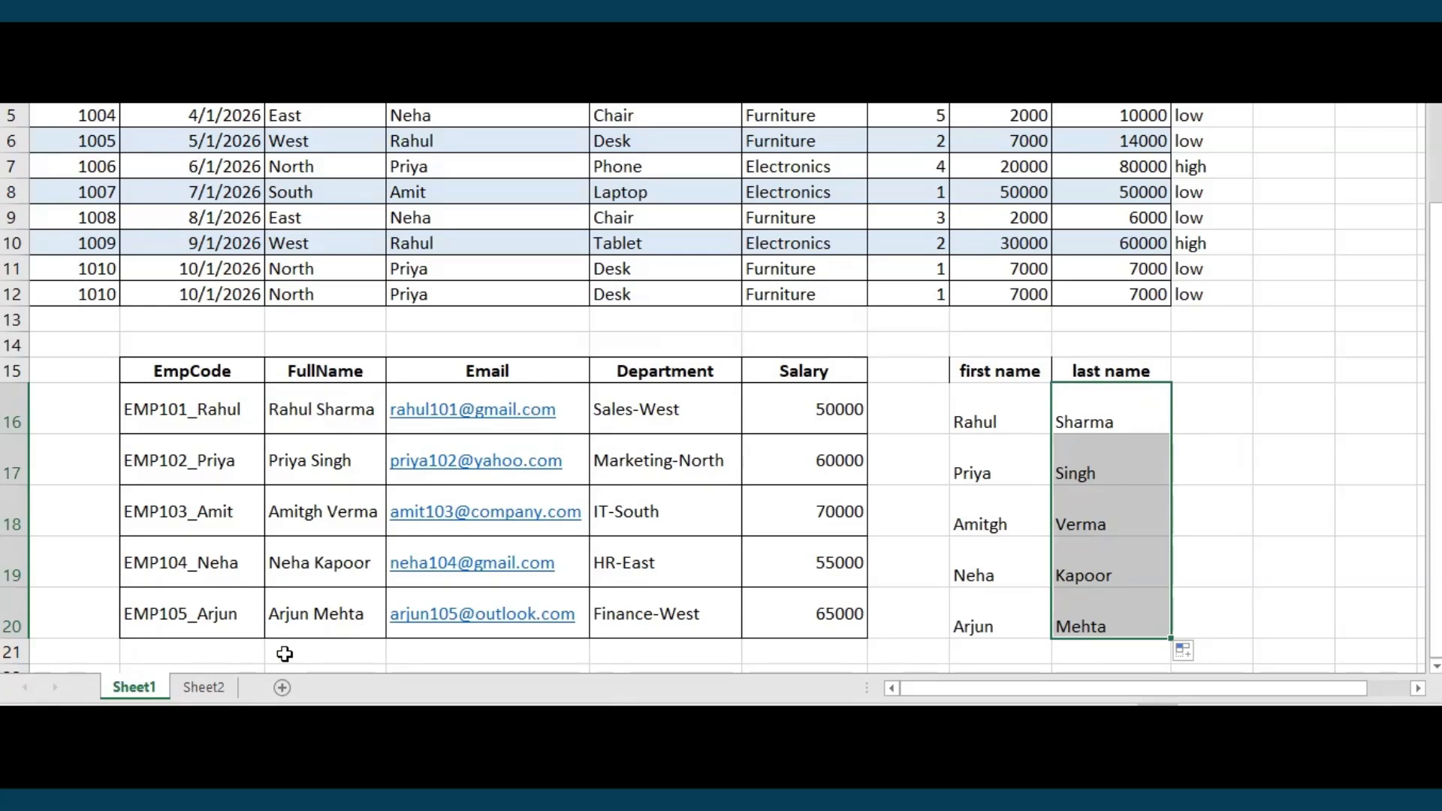
Select the UNIQUE entry in Sheet2's function list, and switch to the Excel for the web workbook with the sales table.
{"action": "left_click", "coordinate": [218, 687]}
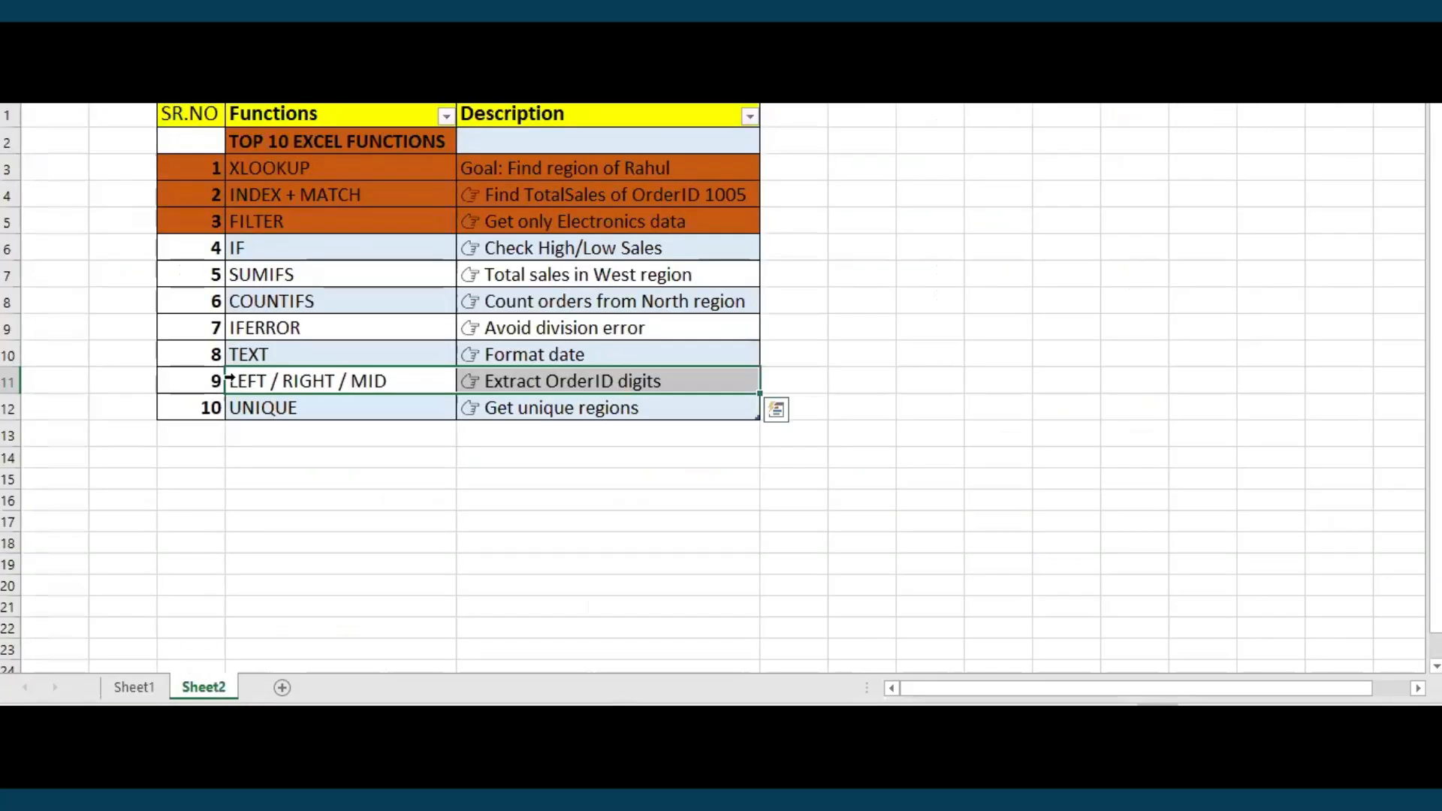
{"action": "left_click", "coordinate": [253, 407]}
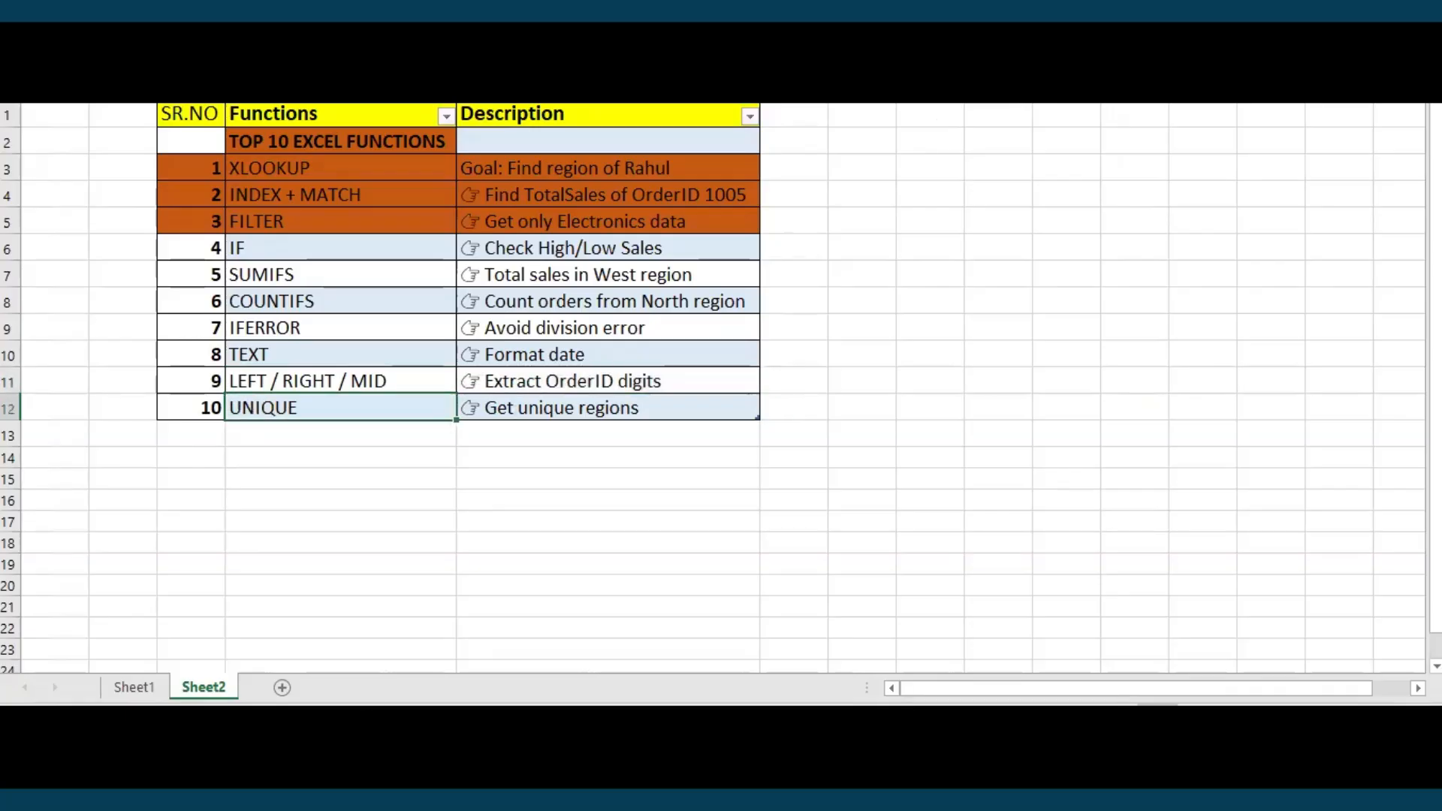
{"action": "mouse_move", "coordinate": [803, 736]}
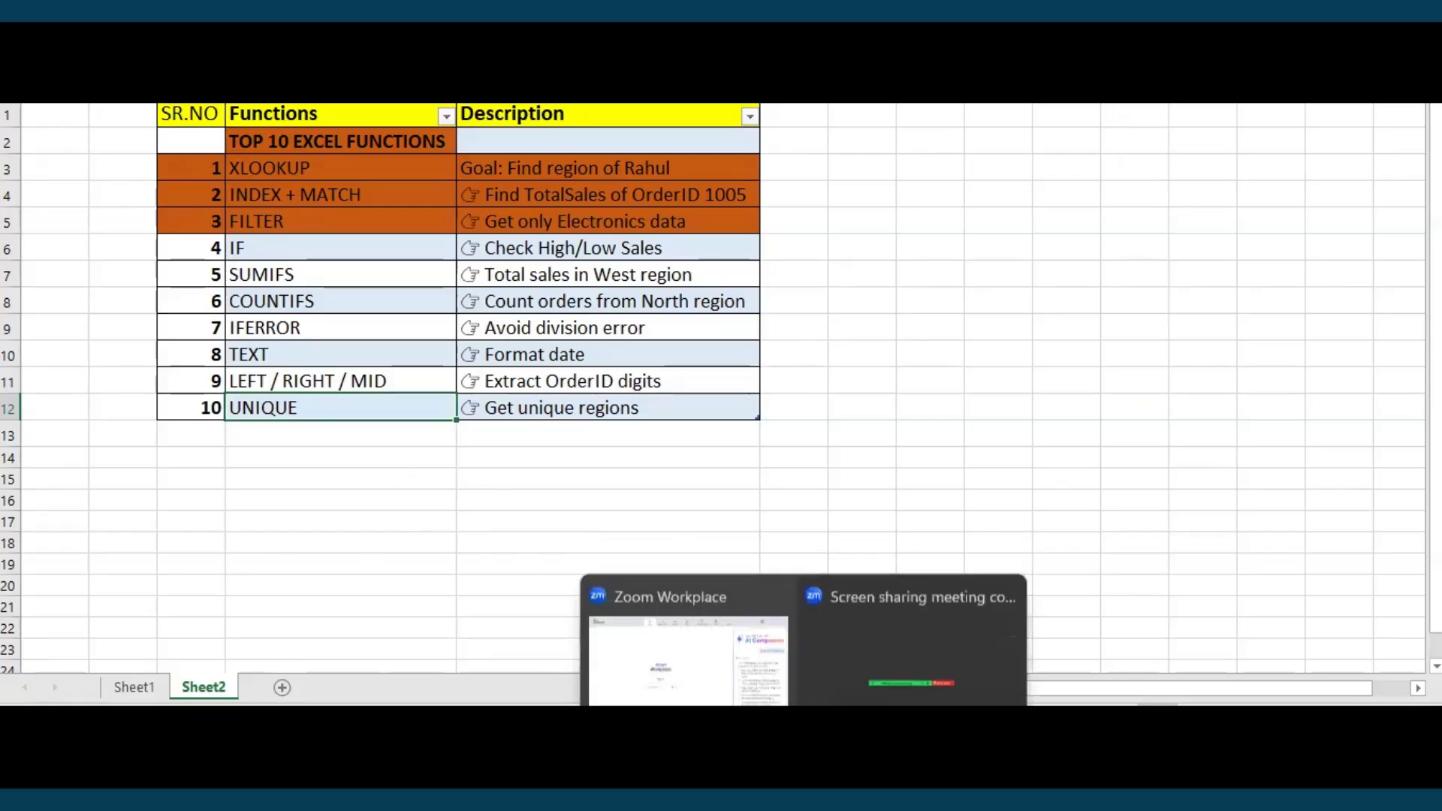
{"action": "mouse_move", "coordinate": [553, 751]}
{"action": "left_click", "coordinate": [553, 631]}
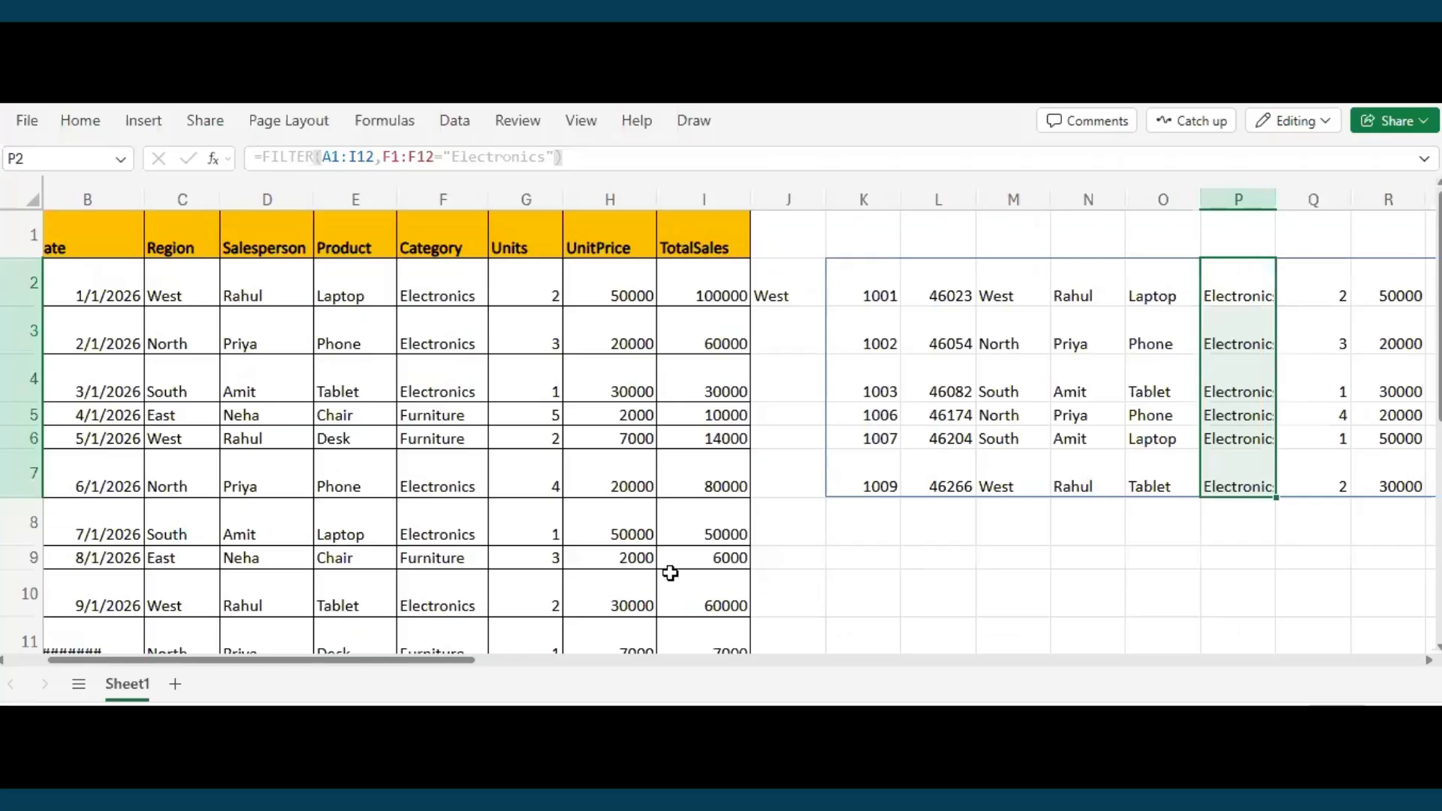
{"action": "scroll", "coordinate": [692, 580], "scroll_direction": "down", "scroll_amount": 3}
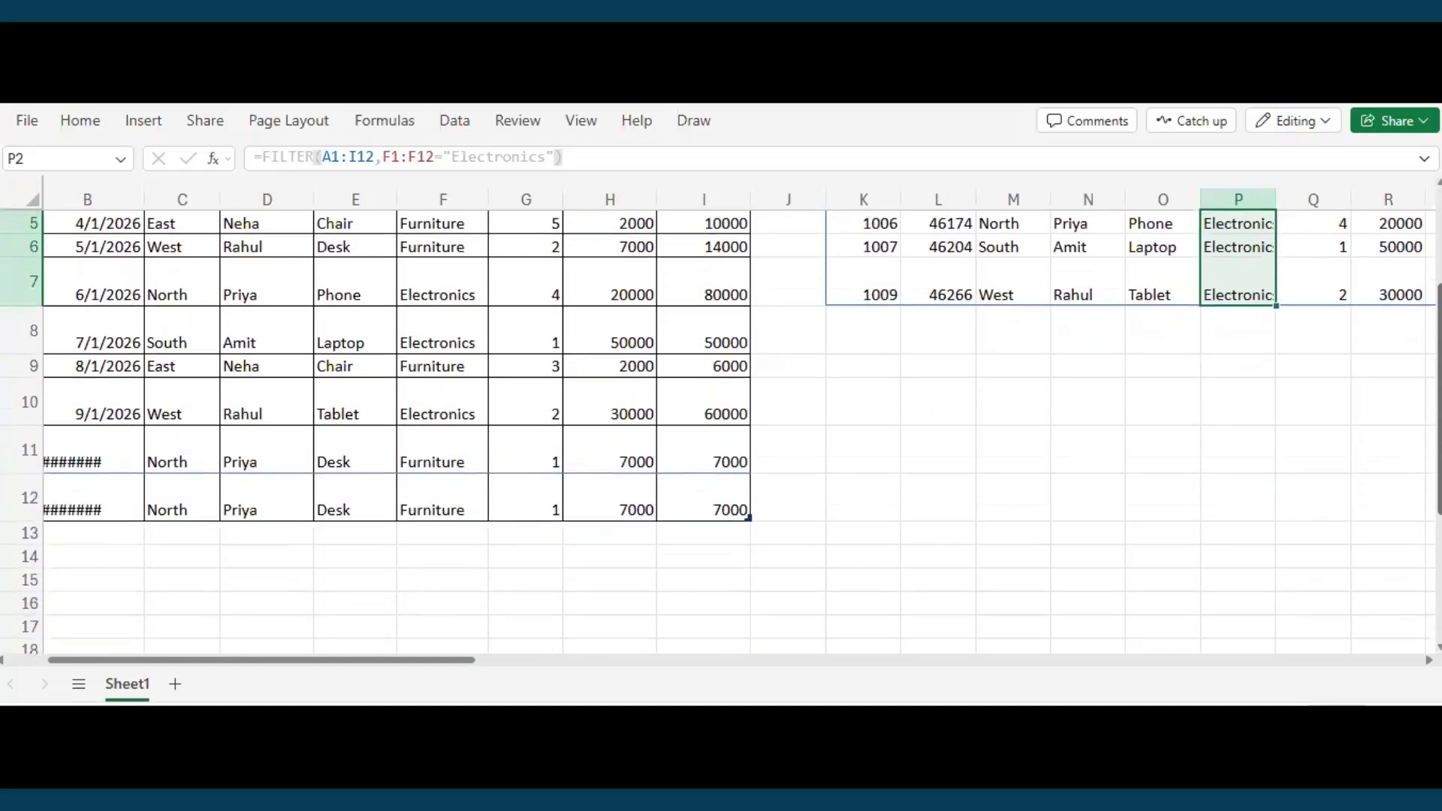
{"action": "scroll", "coordinate": [692, 580], "scroll_direction": "up", "scroll_amount": 1}
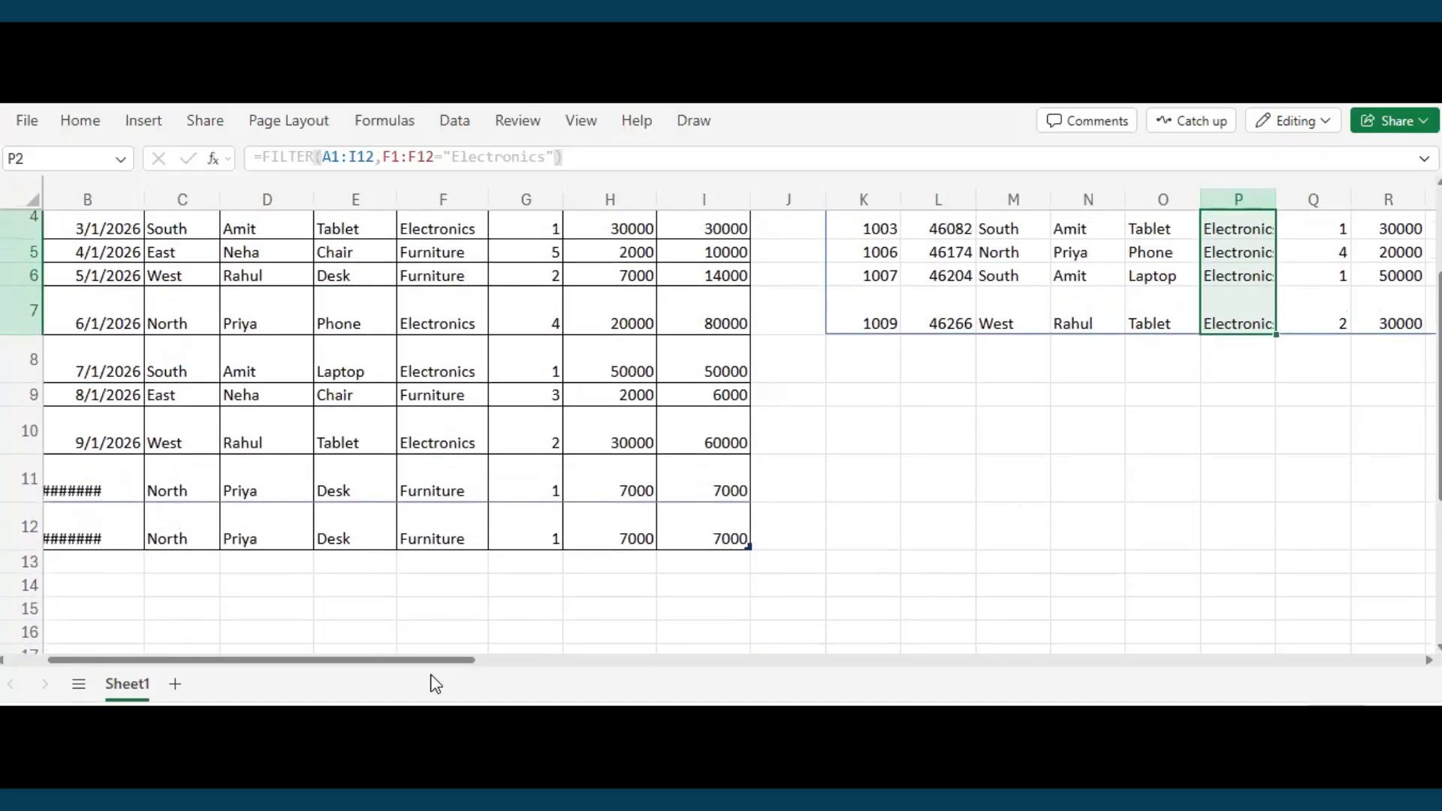
{"action": "left_click_drag", "start_coordinate": [431, 666], "coordinate": [324, 666]}
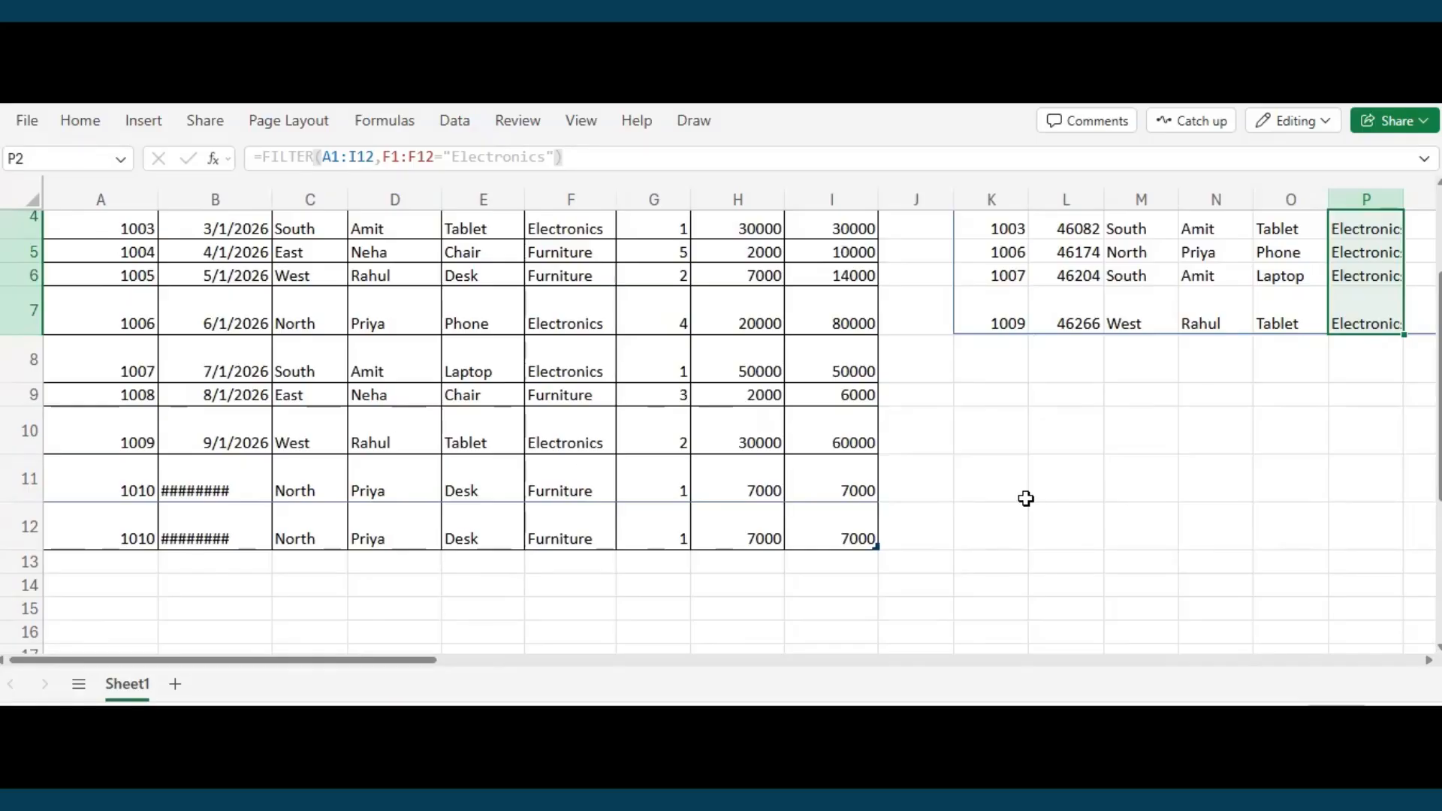
Show where the Remove Duplicates command is found among the data tools.
{"action": "left_click", "coordinate": [474, 133]}
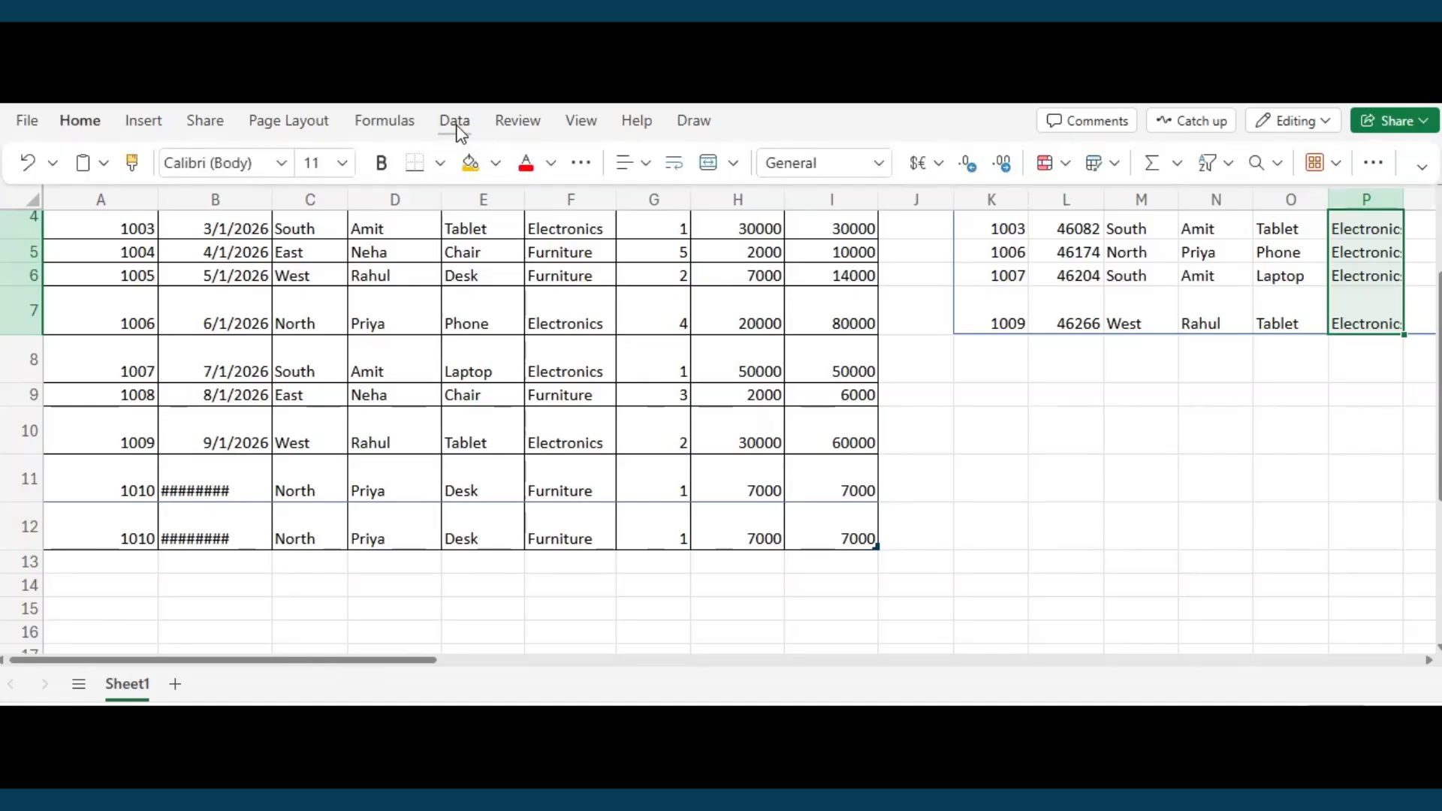
{"action": "left_click", "coordinate": [456, 126]}
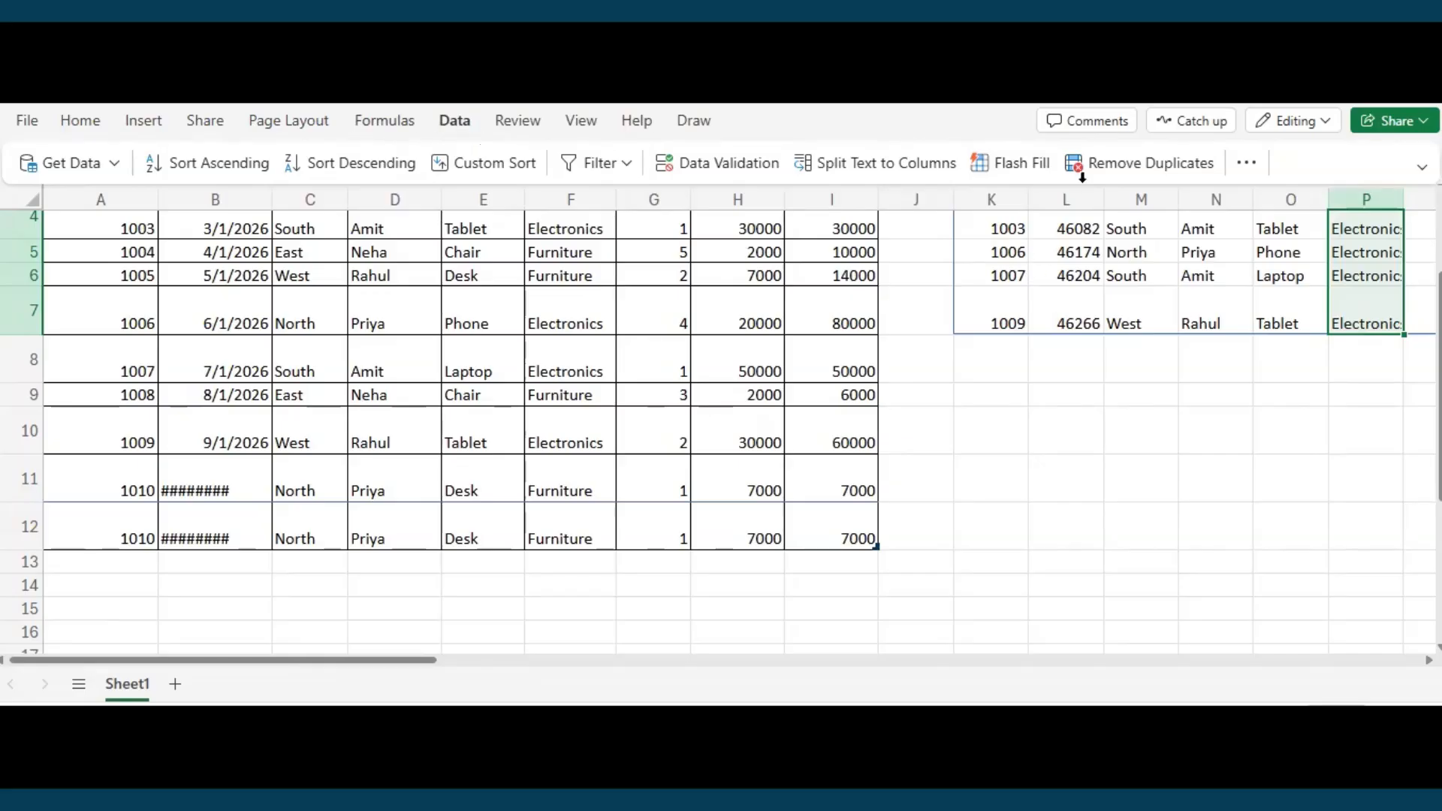
{"action": "left_click", "coordinate": [972, 601]}
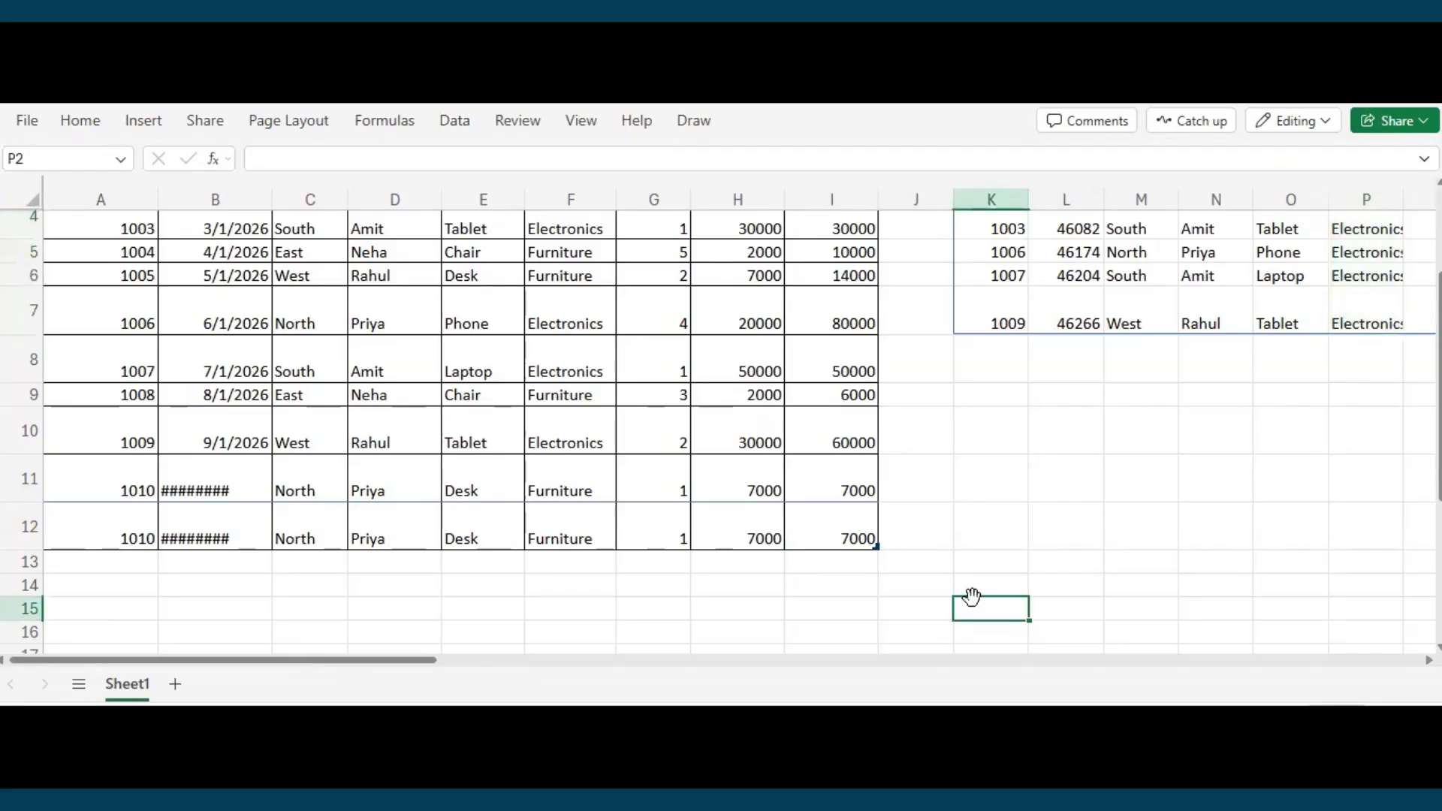
Start a UNIQUE function in B14, below the sales table.
{"action": "left_click", "coordinate": [188, 589]}
{"action": "type", "text": "=uni"}
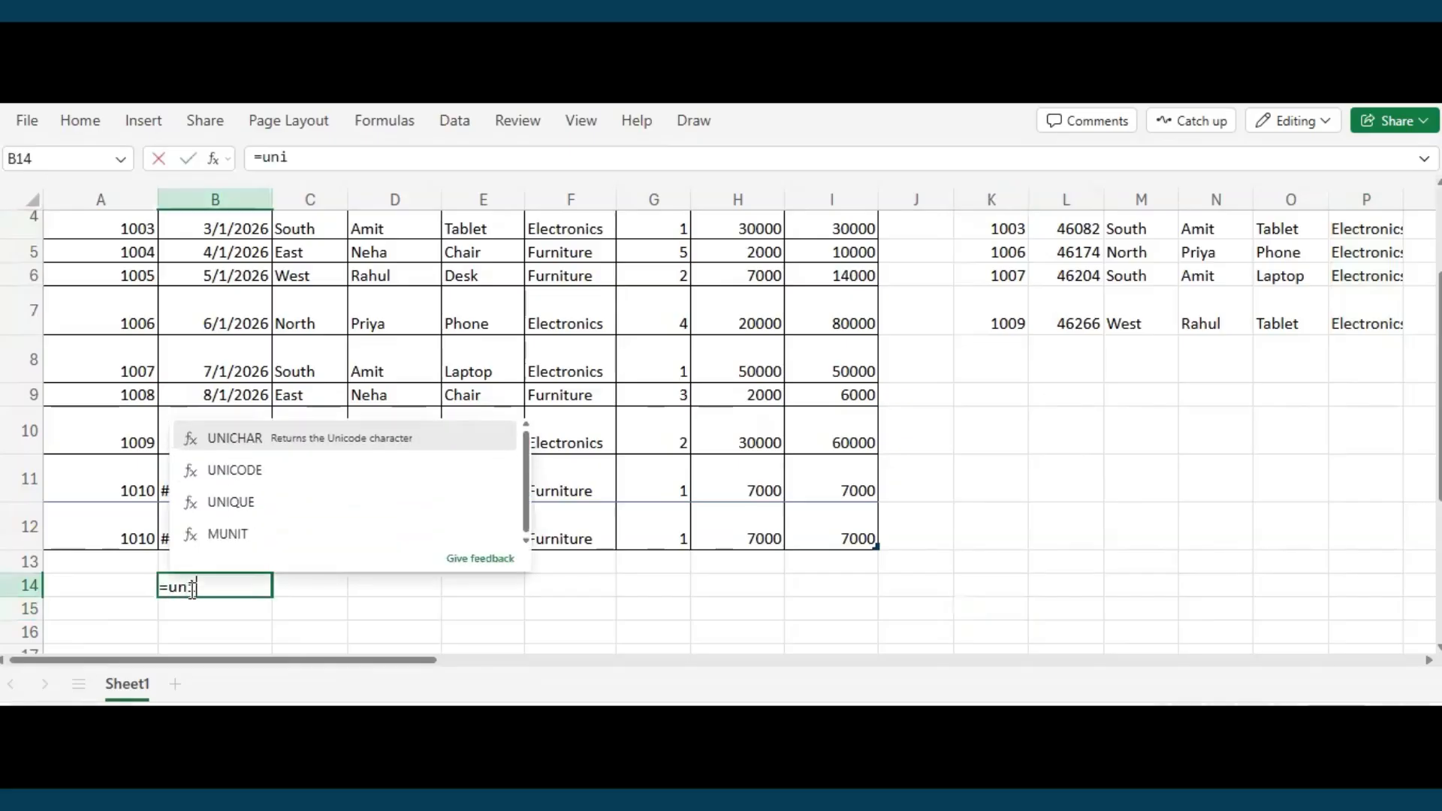
{"action": "key", "text": "Down"}
{"action": "key", "text": "Down"}
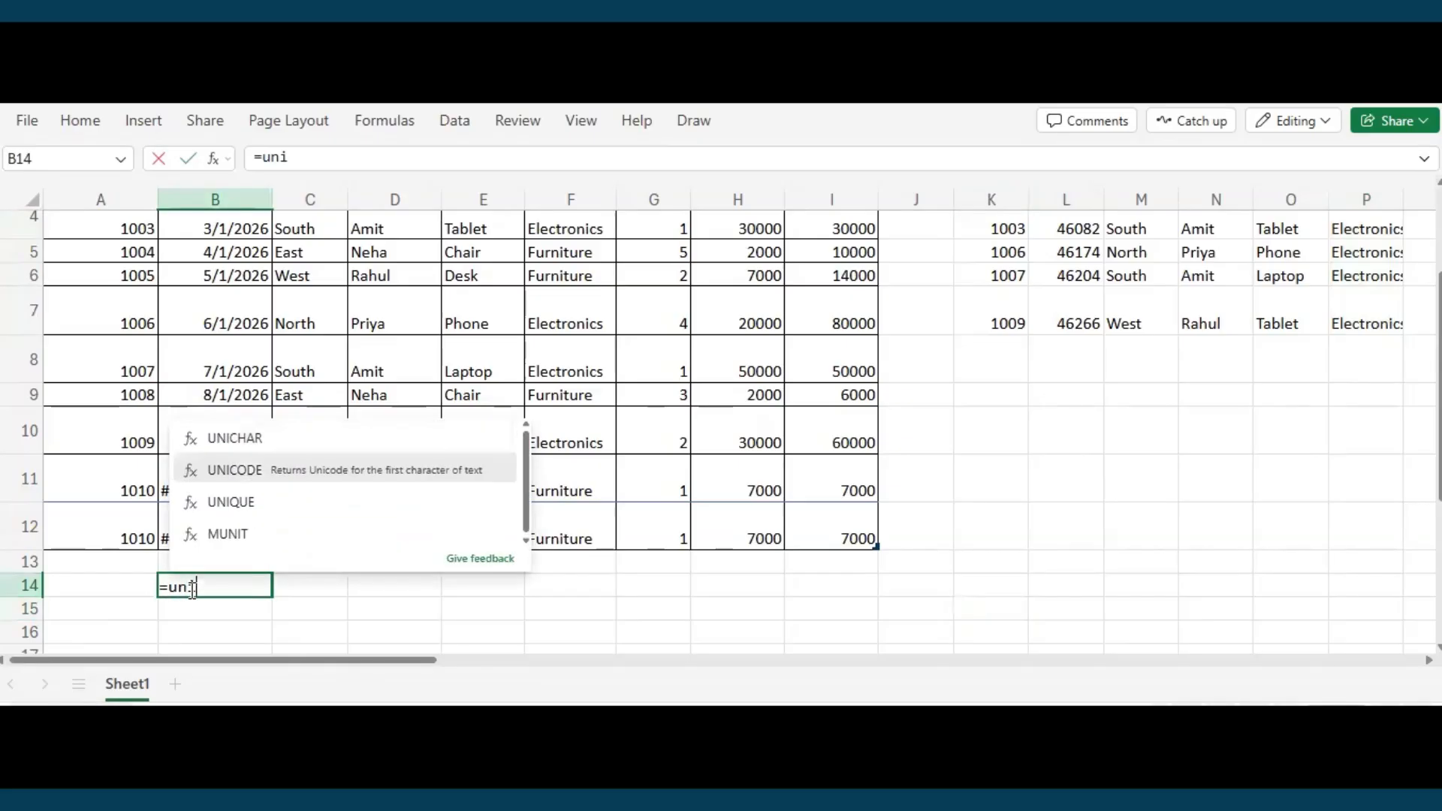
{"action": "key", "text": "Tab"}
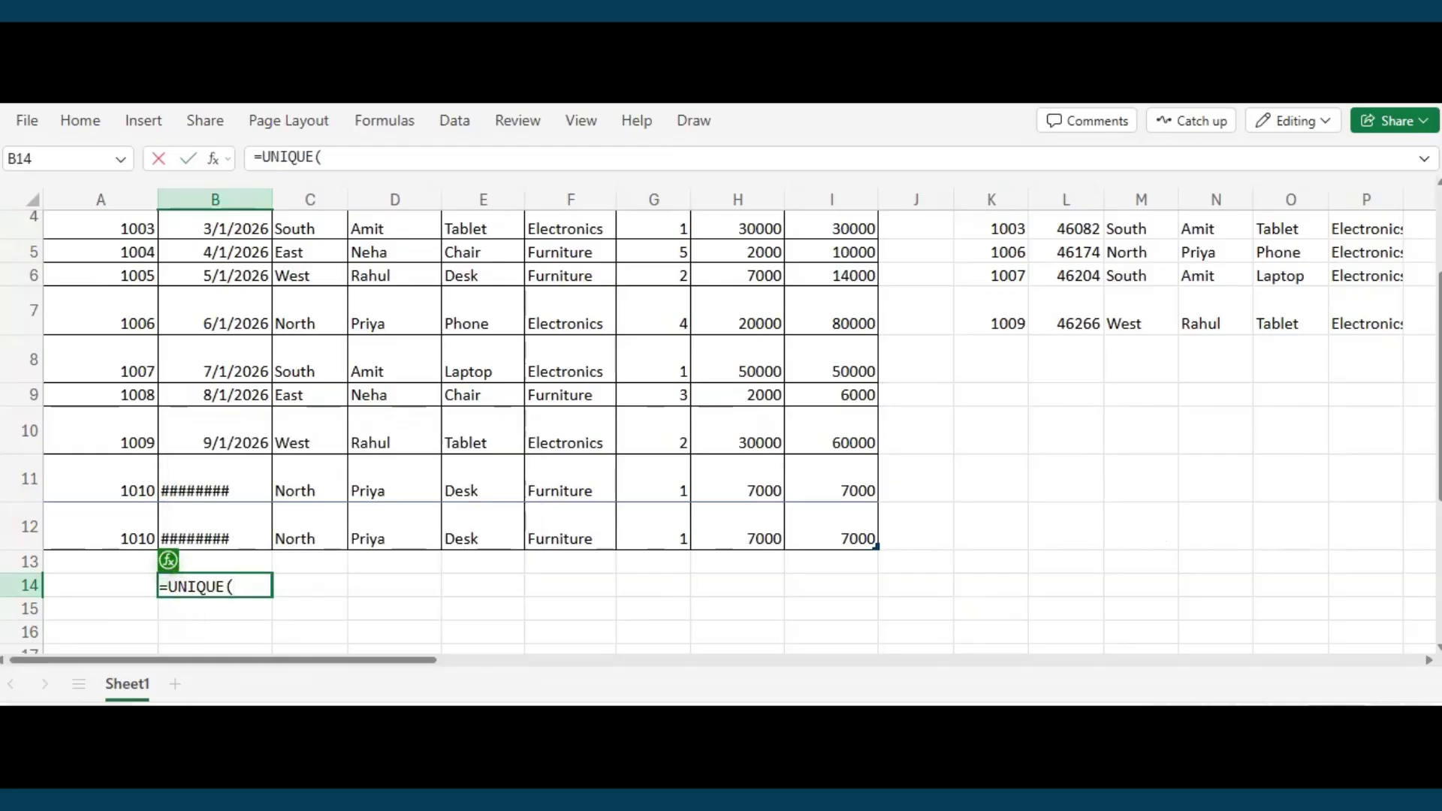
Give UNIQUE the whole sales table as its array and enter =UNIQUE(A1:I12) in B14.
{"action": "left_click", "coordinate": [119, 229]}
{"action": "key", "text": "Up"}
{"action": "key", "text": "Up"}
{"action": "key", "text": "Up"}
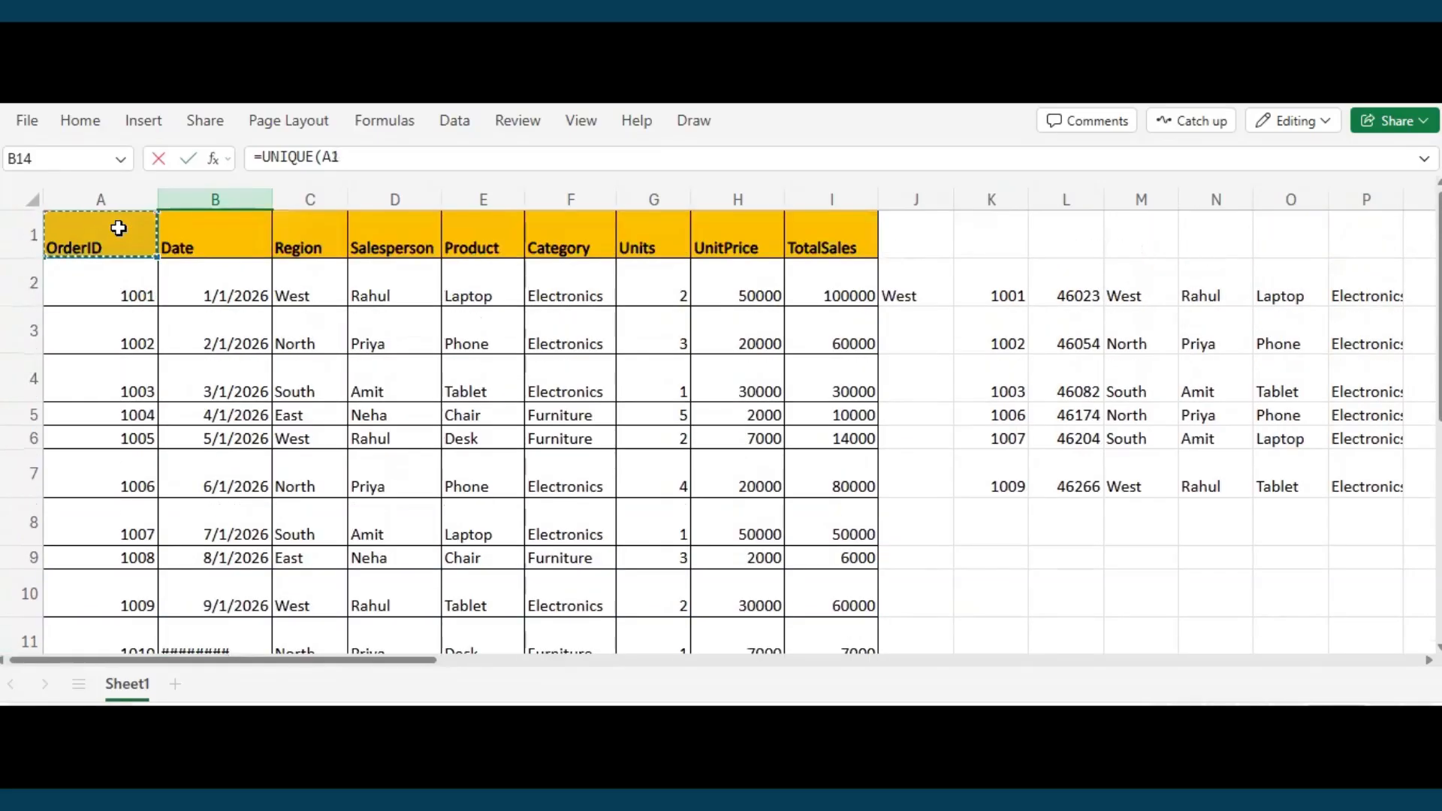
{"action": "key", "text": "shift+Right"}
{"action": "key", "text": "shift+Right"}
{"action": "key", "text": "shift+Right"}
{"action": "key", "text": "shift+Right"}
{"action": "key", "text": "shift+Right"}
{"action": "key", "text": "shift+Right"}
{"action": "key", "text": "shift+Right"}
{"action": "key", "text": "shift+Right"}
{"action": "key", "text": "shift+Down"}
{"action": "key", "text": "shift+Down"}
{"action": "key", "text": "shift+Down"}
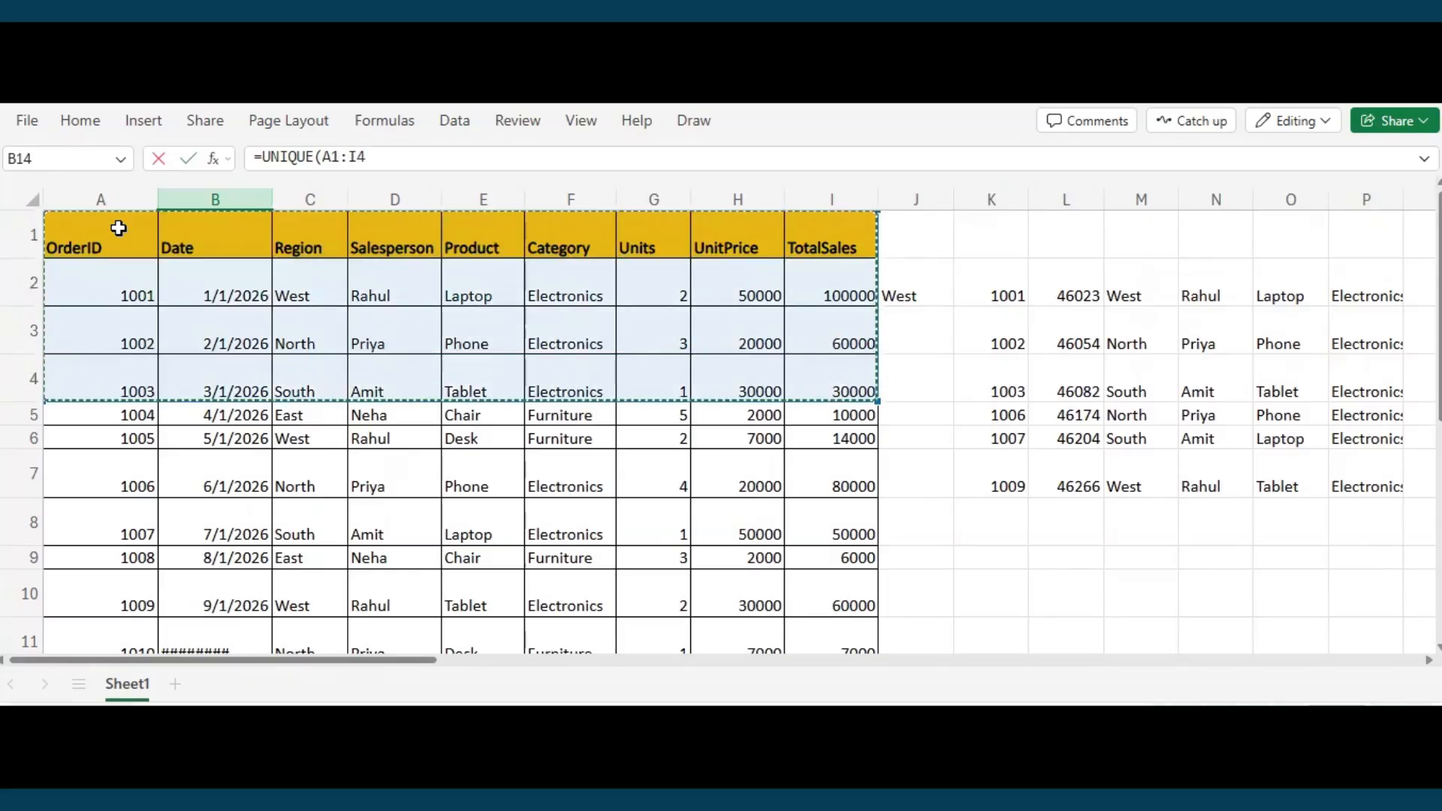
{"action": "key", "text": "shift+Down"}
{"action": "key", "text": "shift+Down"}
{"action": "key", "text": "shift+Down"}
{"action": "key", "text": "shift+Down"}
{"action": "key", "text": "shift+Down"}
{"action": "key", "text": "shift+Down"}
{"action": "key", "text": "shift+Down"}
{"action": "key", "text": "shift+Down"}
{"action": "key", "text": "shift+Down"}
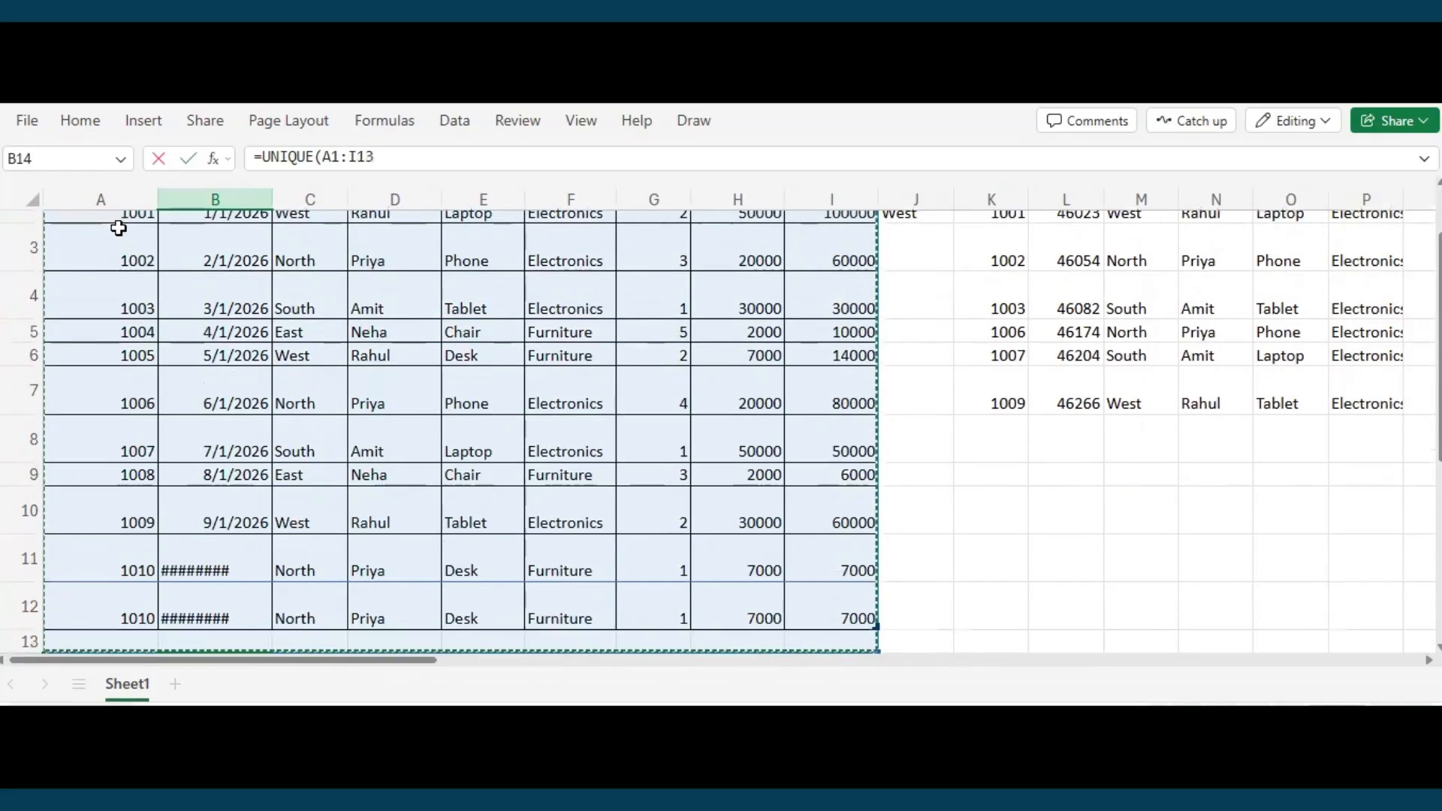
{"action": "key", "text": "shift+Up"}
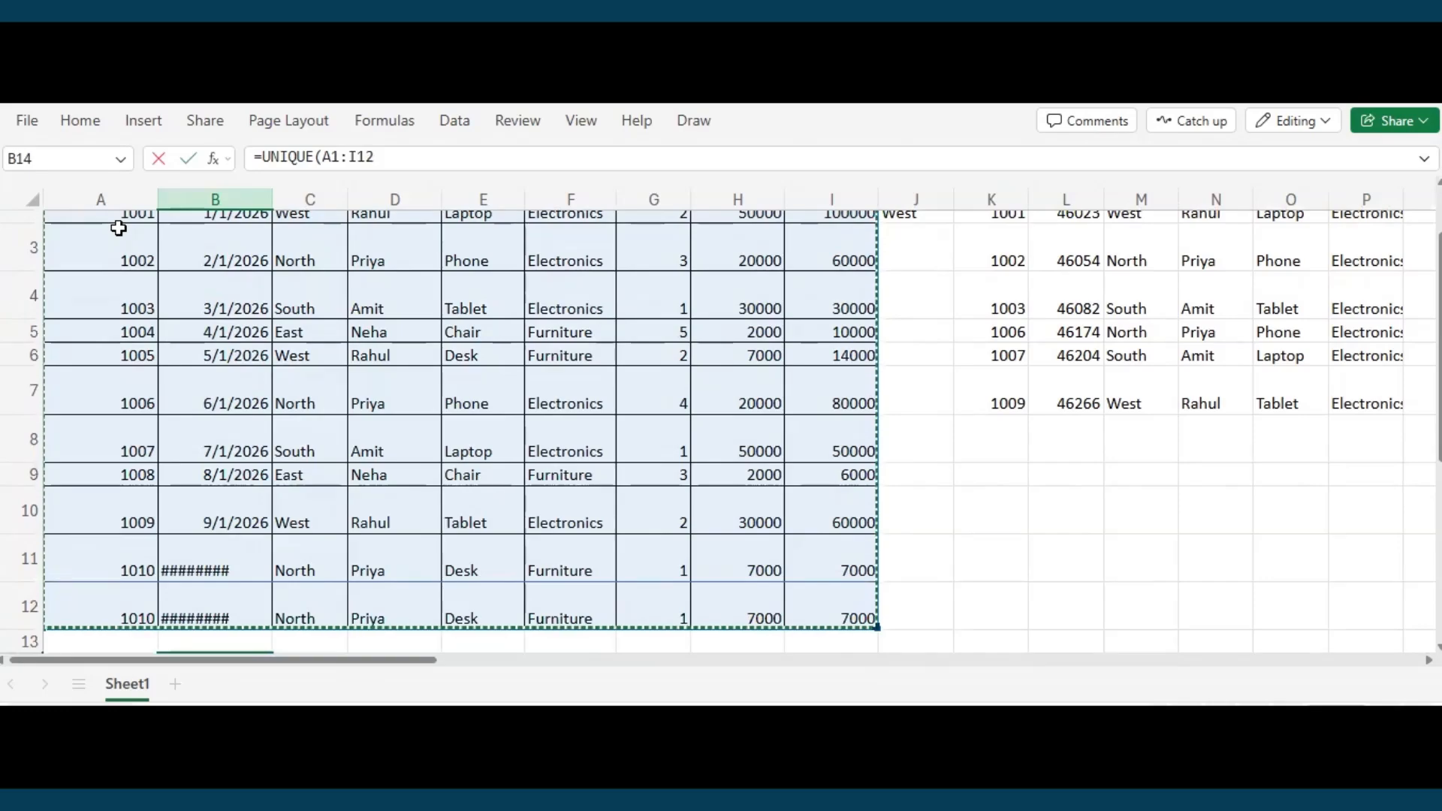
{"action": "type", "text": ")"}
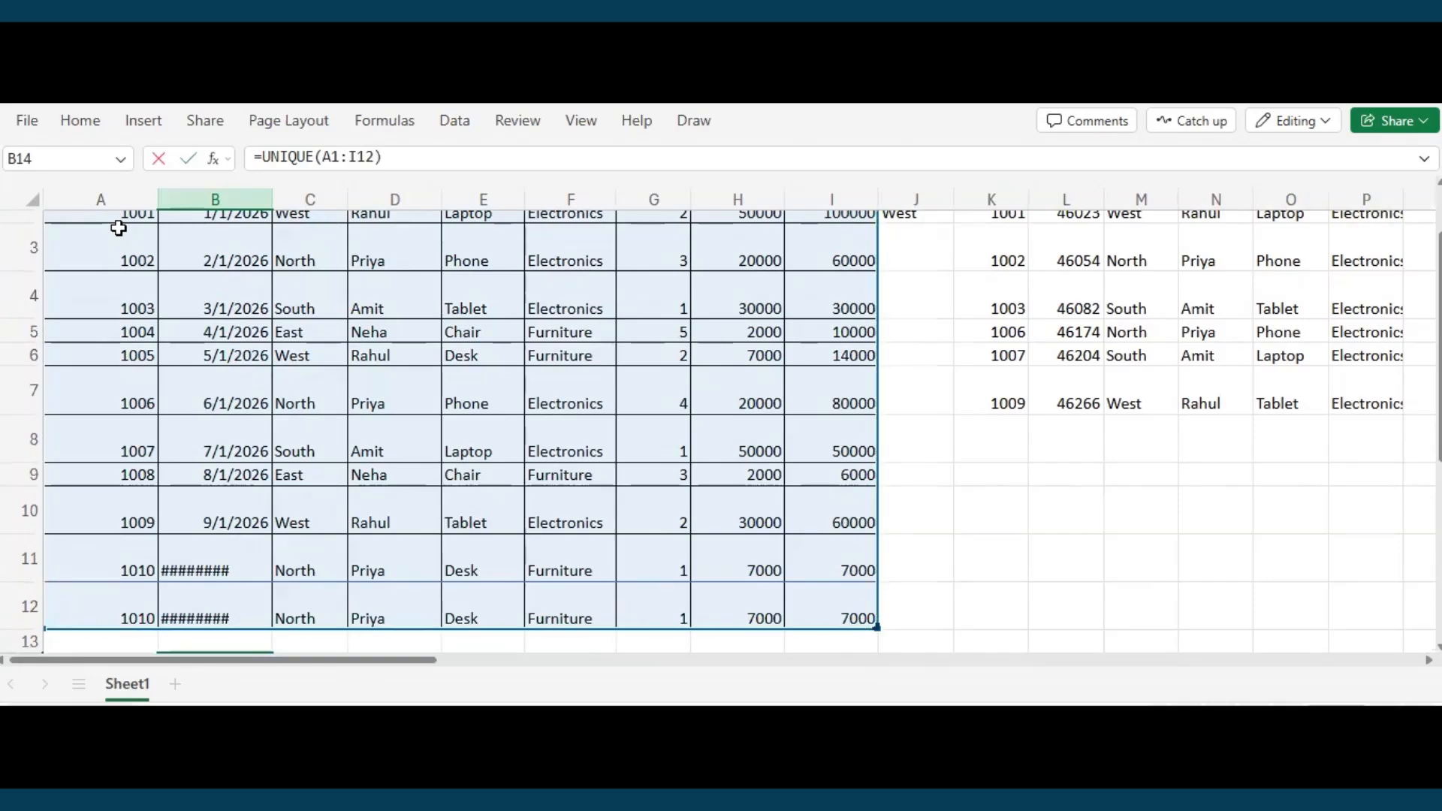
{"action": "key", "text": "Return"}
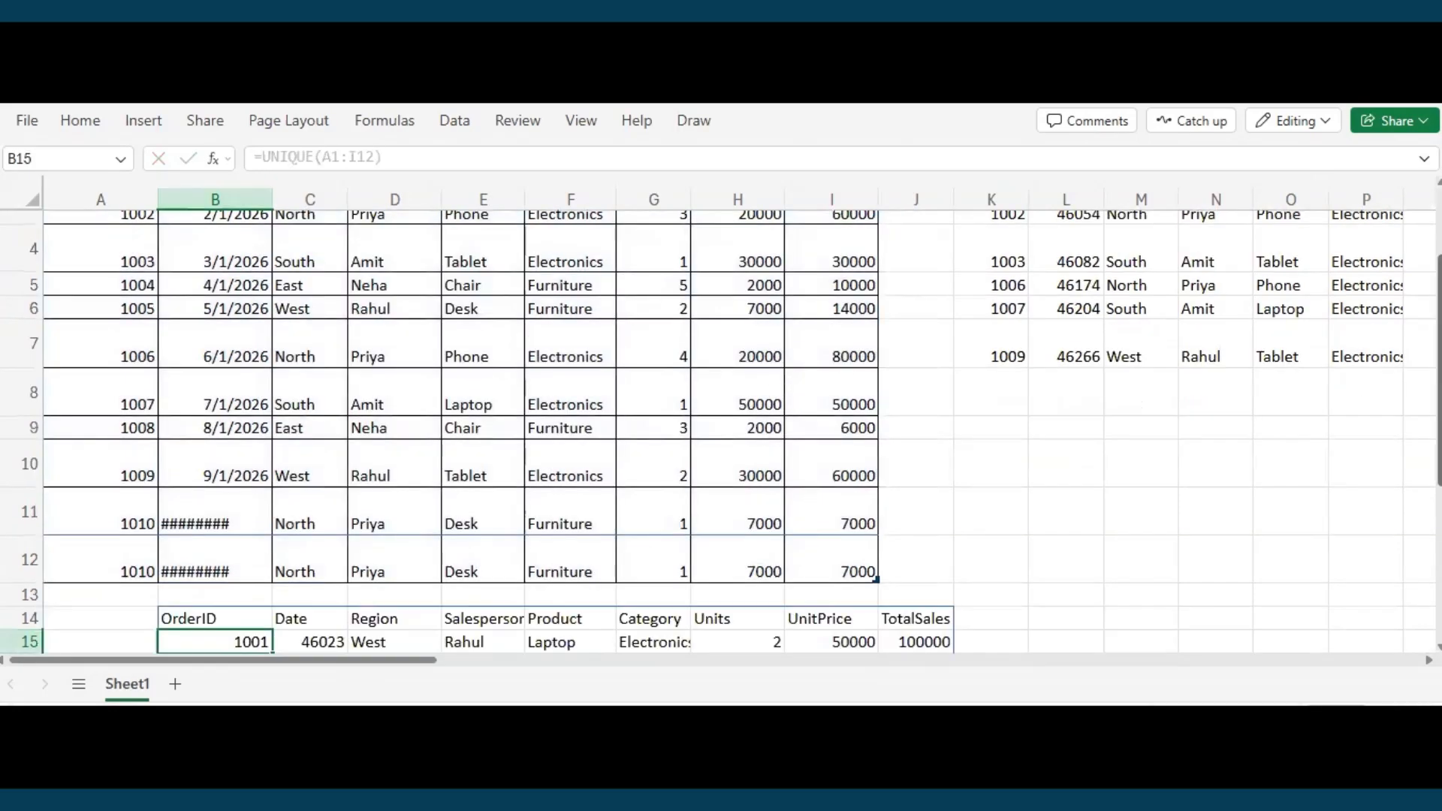
Compare the duplicate order 1010 in A12 with the unique list's entry in B24, and return to the desktop function list.
{"action": "scroll", "coordinate": [678, 559], "scroll_direction": "down", "scroll_amount": 5}
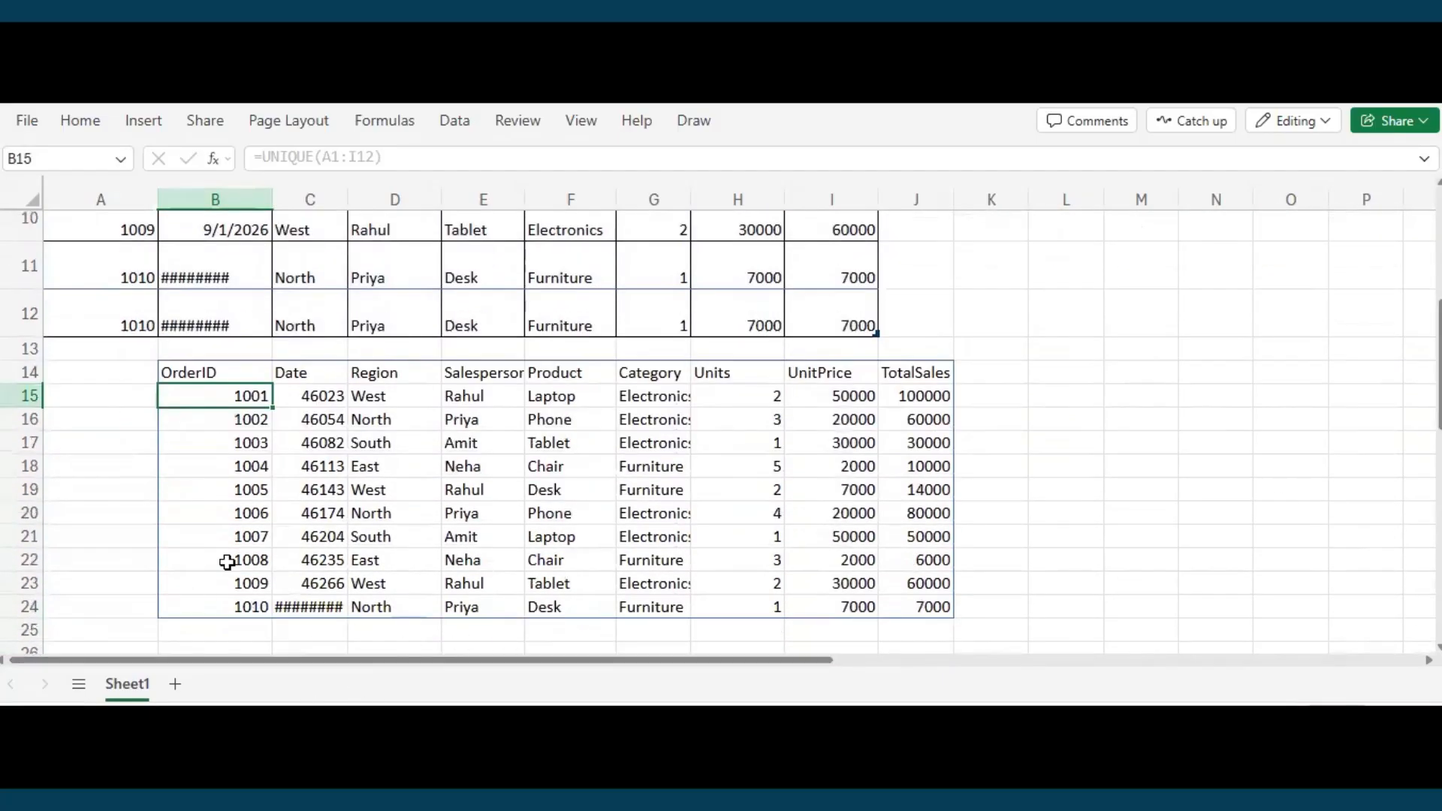
{"action": "left_click", "coordinate": [127, 321]}
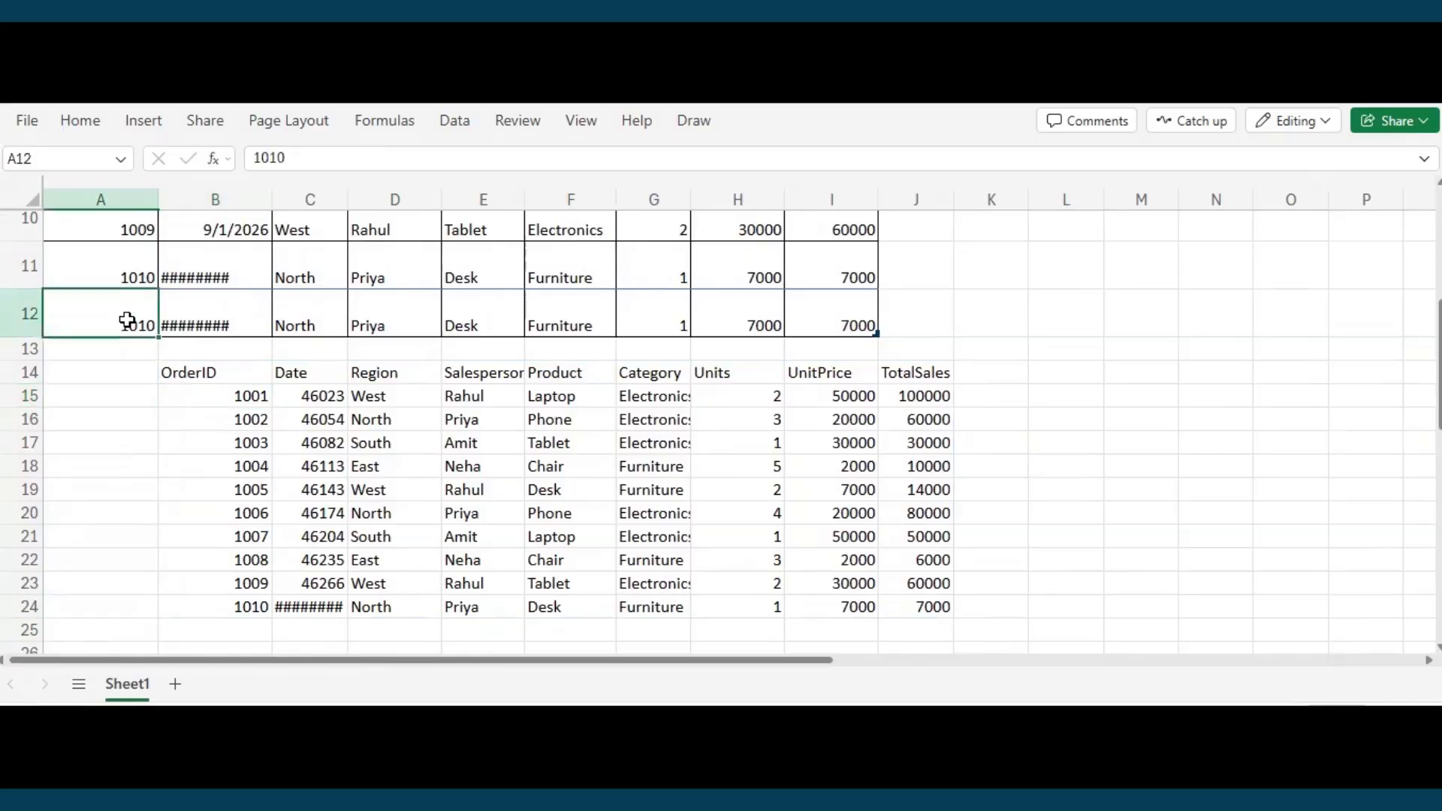
{"action": "left_click", "coordinate": [242, 601]}
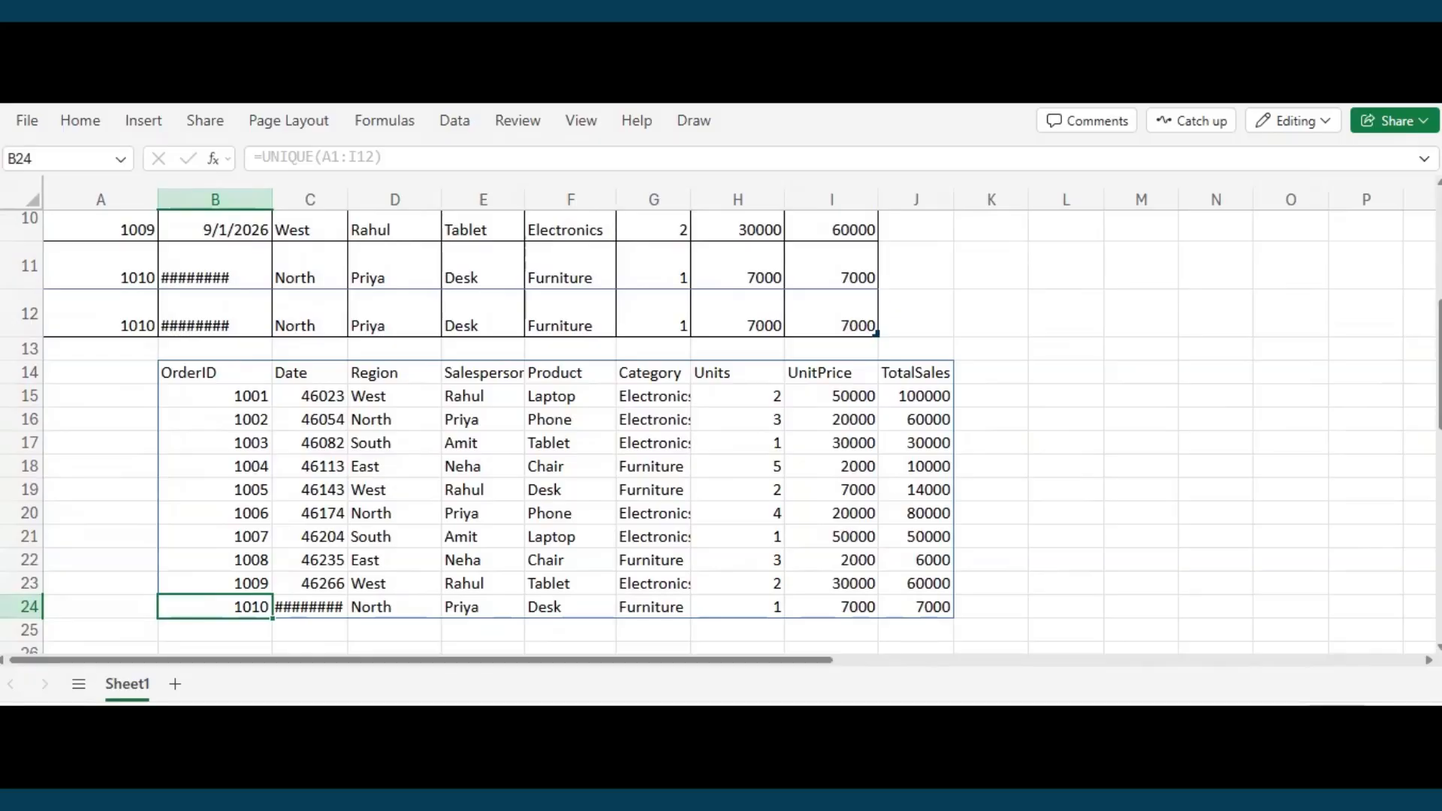
{"action": "left_click", "coordinate": [351, 593]}
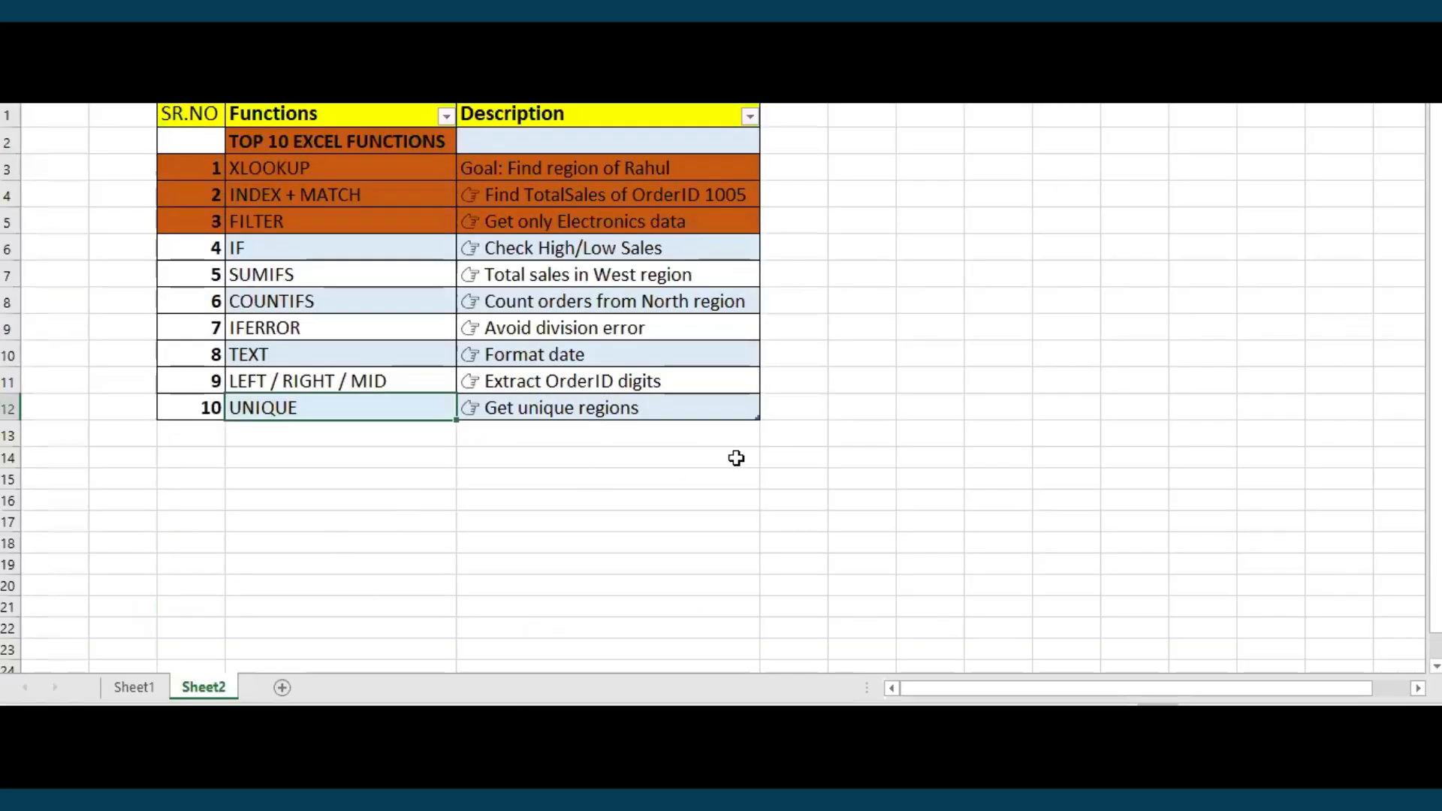